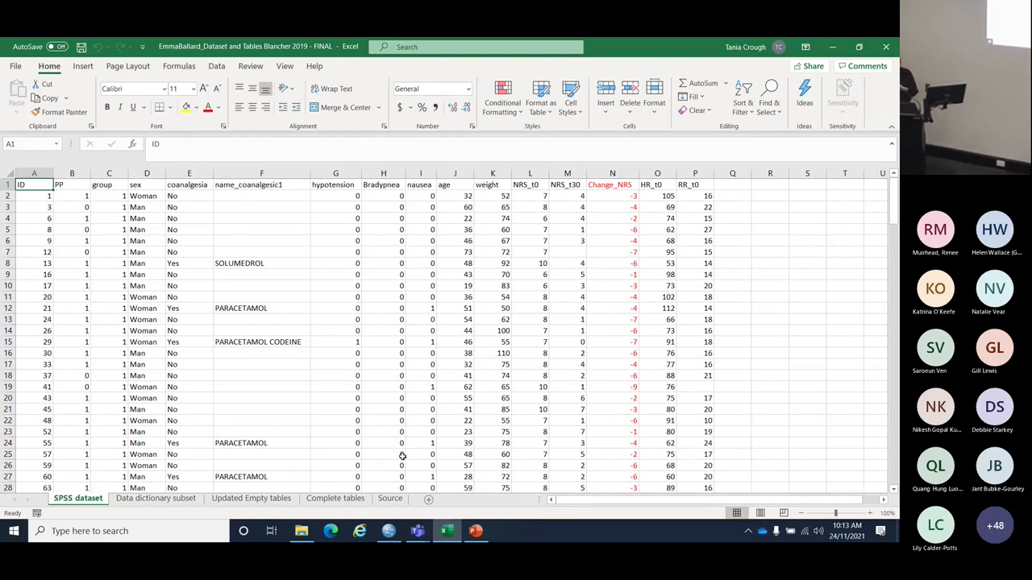
# Step: Examine the SPSS dataset sheet's variable columns from ID across to NRS_t30, including the blank cells in name_coanalgesic1 and NRS_t30
pyautogui.press('Right')
pyautogui.press('Right')
pyautogui.press('Right')
pyautogui.press('Right')
pyautogui.press('Right')
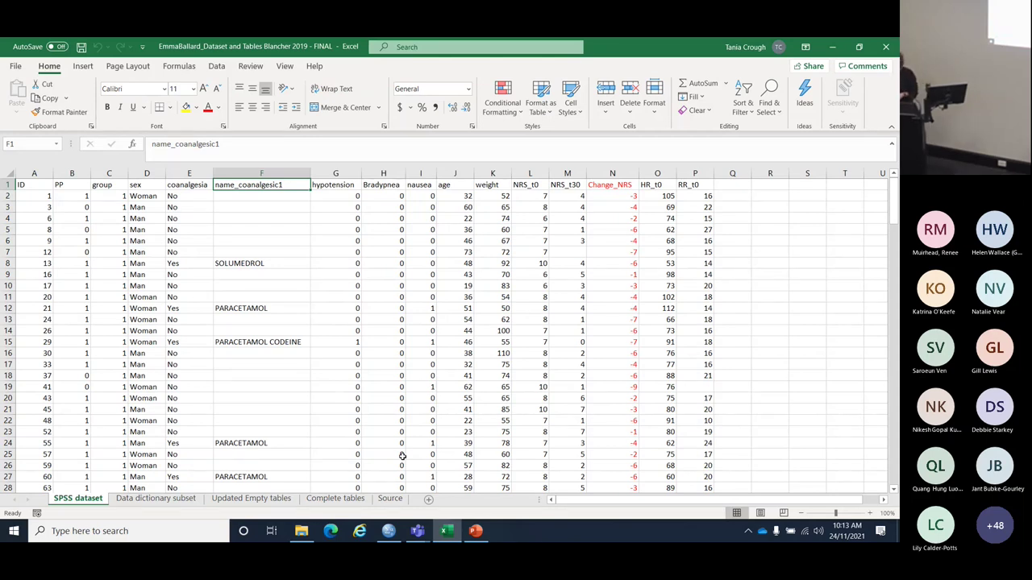
pyautogui.press('Down')
pyautogui.press('Down')
pyautogui.press('Down')
pyautogui.press('Down')
pyautogui.press('Down')
pyautogui.press('Down')
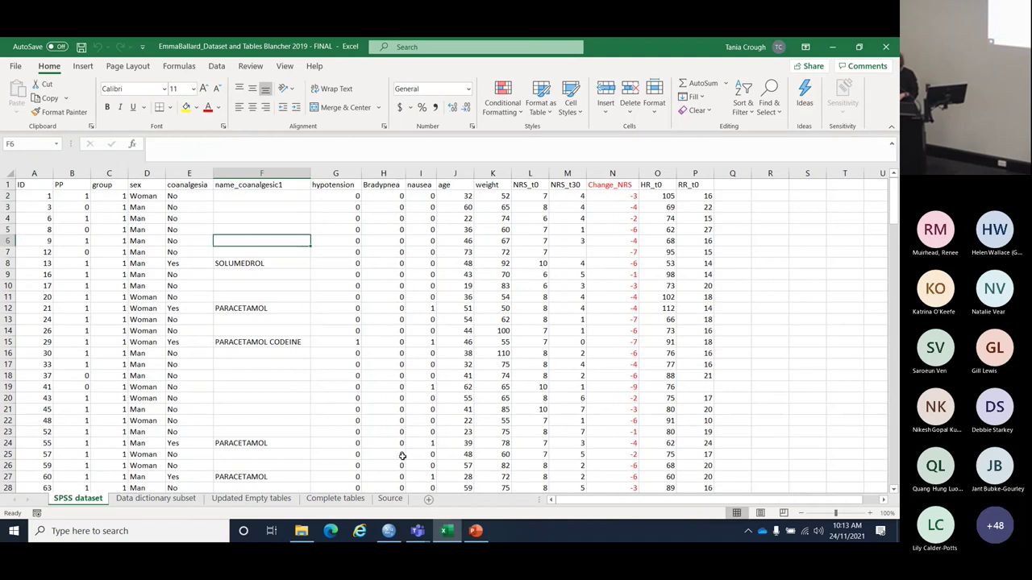
pyautogui.press('Right')
pyautogui.press('Right')
pyautogui.press('Right')
pyautogui.press('Right')
pyautogui.press('Right')
pyautogui.press('Right')
pyautogui.press('Right')
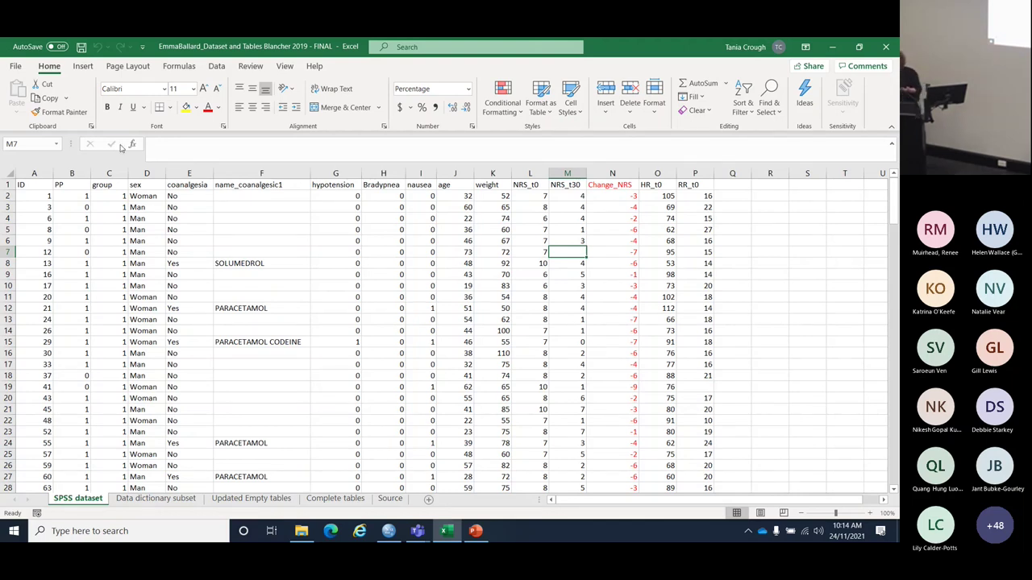
# Step: Review the variable definitions in the Data dictionary subset sheet, including the codes for the randomisation group
pyautogui.click(168, 500)
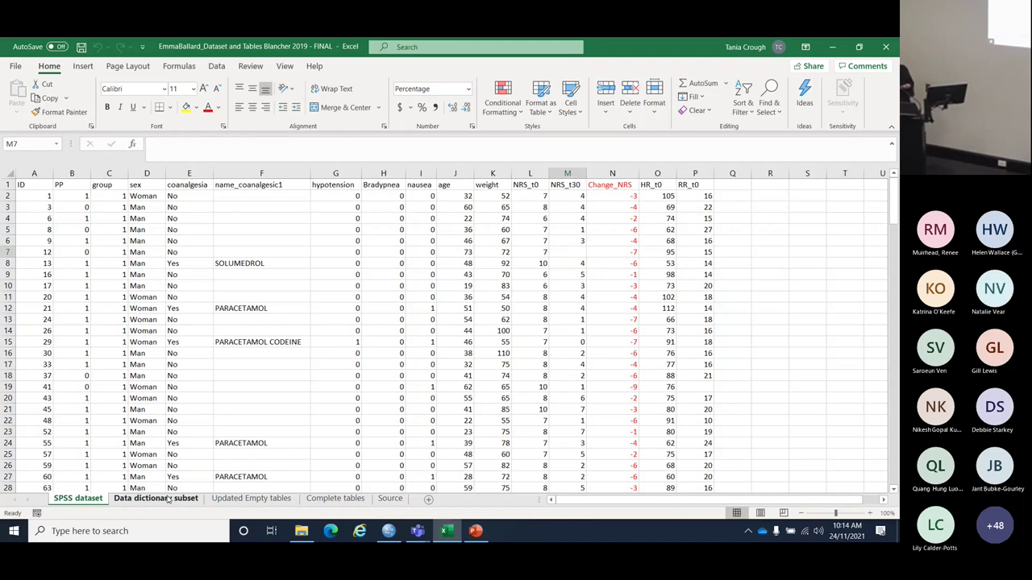
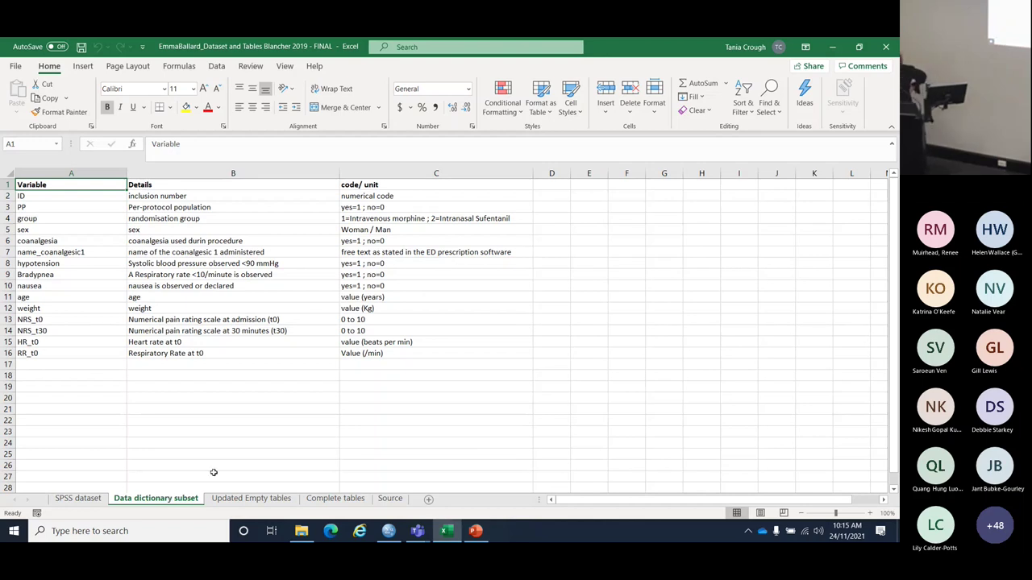
pyautogui.click(367, 219)
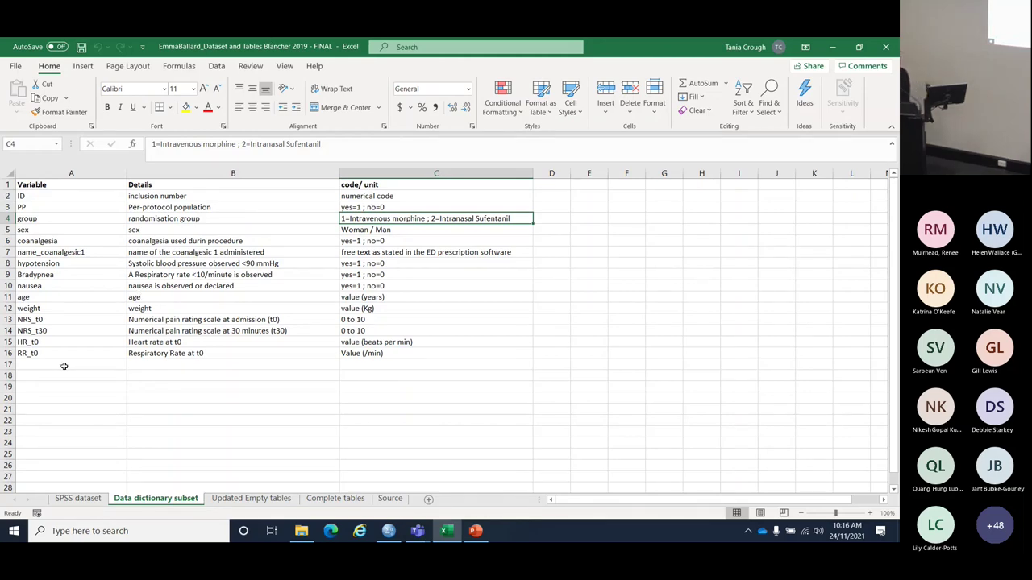
# Step: Return to the SPSS dataset sheet and inspect how the Change_NRS column is calculated from NRS_t30 and NRS_t0
pyautogui.click(78, 499)
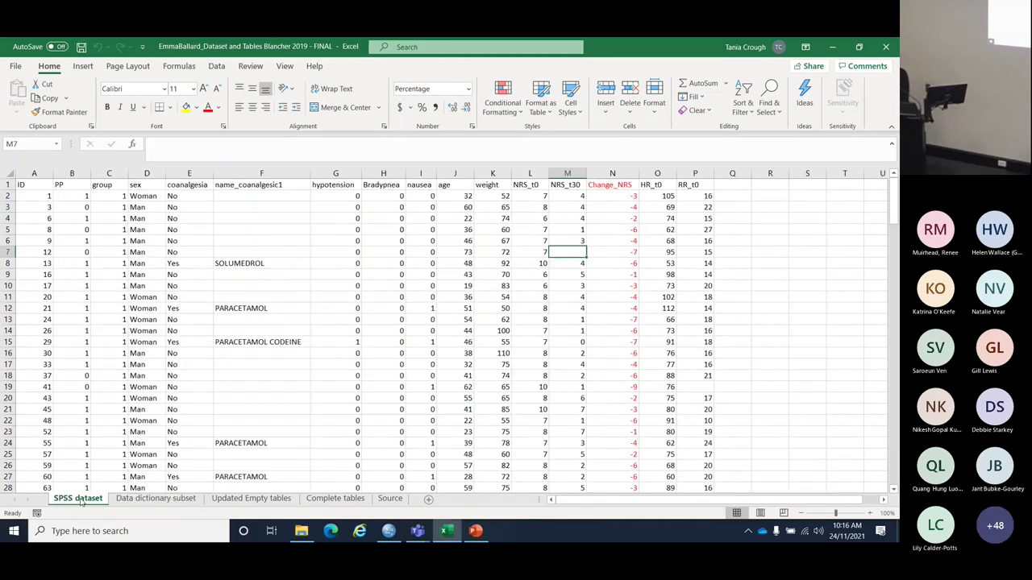
pyautogui.click(612, 185)
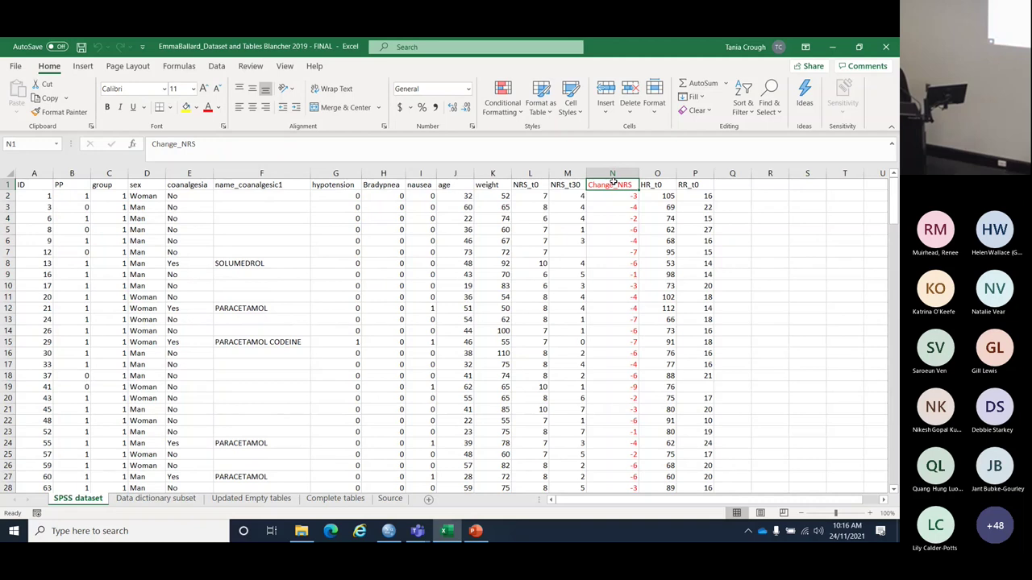
pyautogui.click(615, 196)
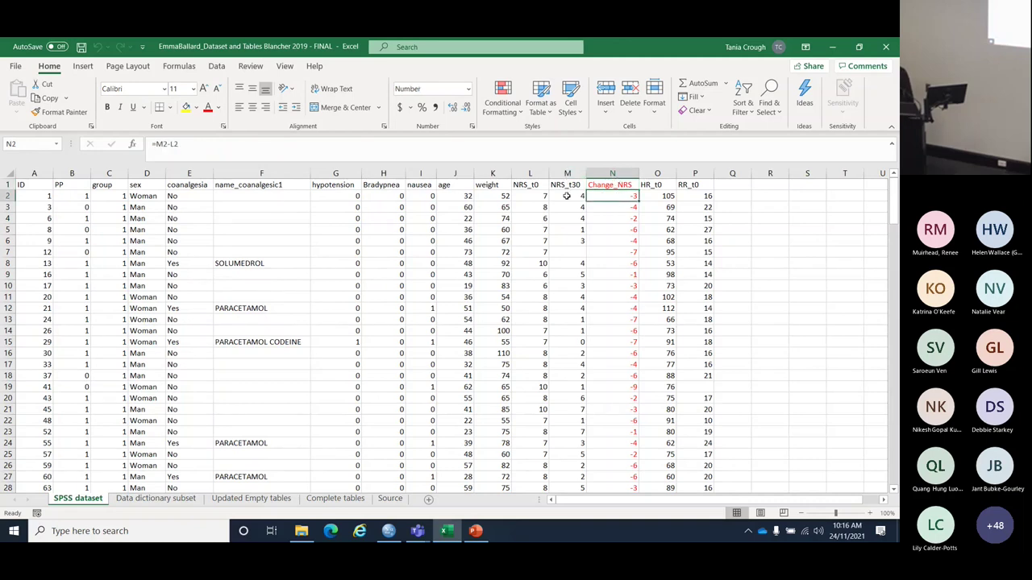
pyautogui.click(567, 196)
pyautogui.click(521, 195)
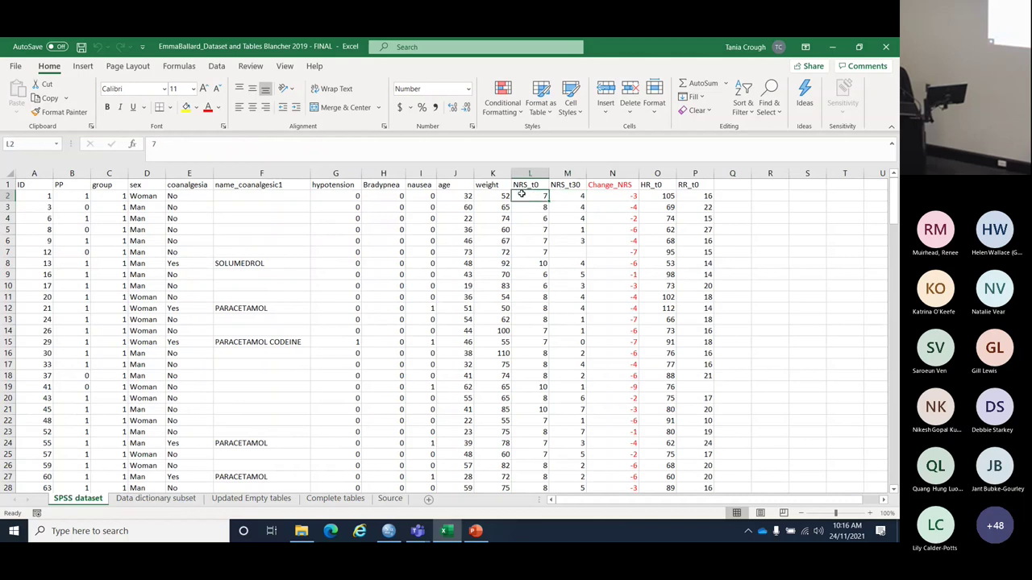
pyautogui.click(616, 196)
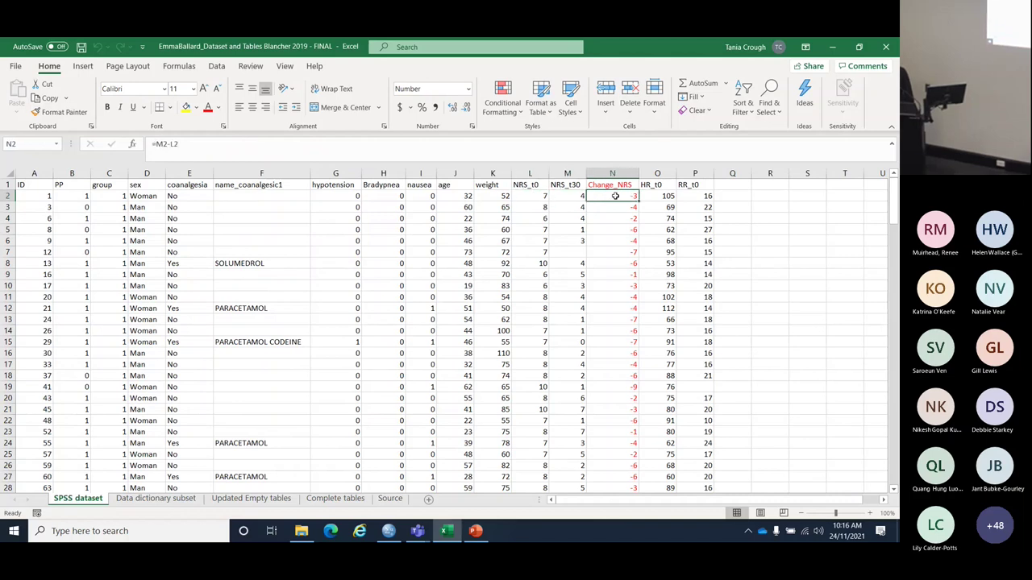
pyautogui.click(614, 173)
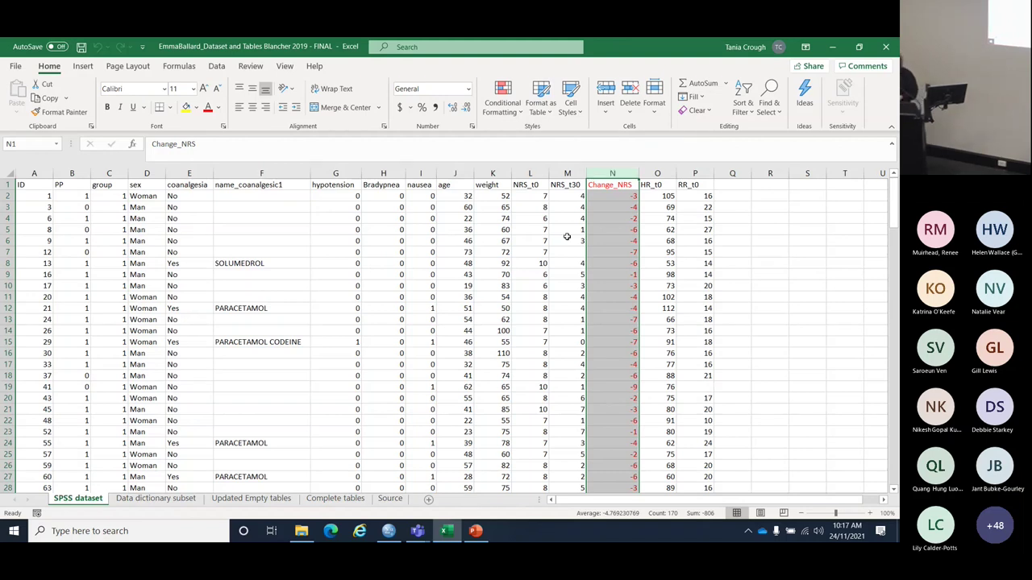
# Step: Switch to IBM SPSS Statistics in a maximized window and start opening a data file with the file type set to Excel
pyautogui.click(389, 532)
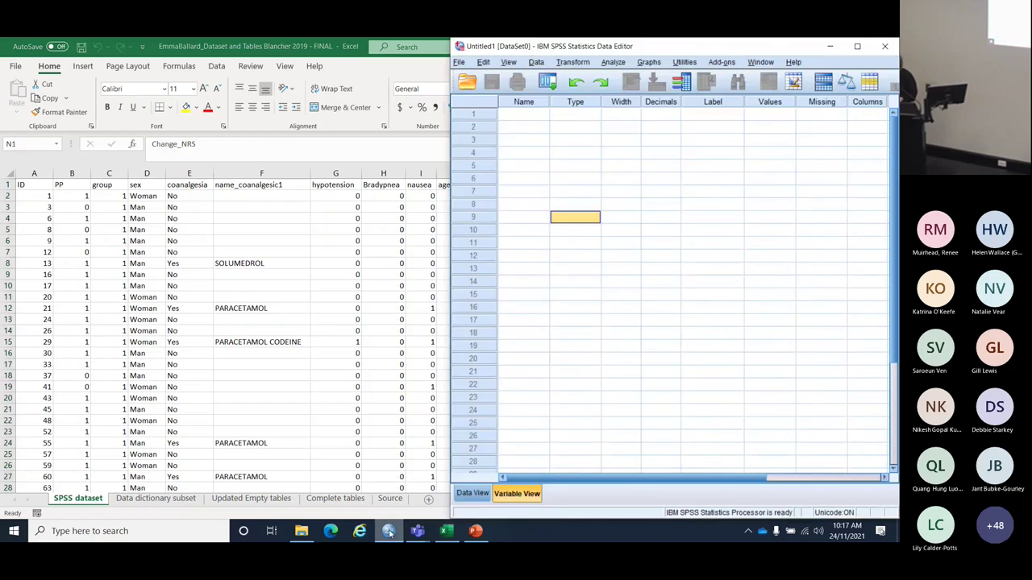
pyautogui.click(857, 46)
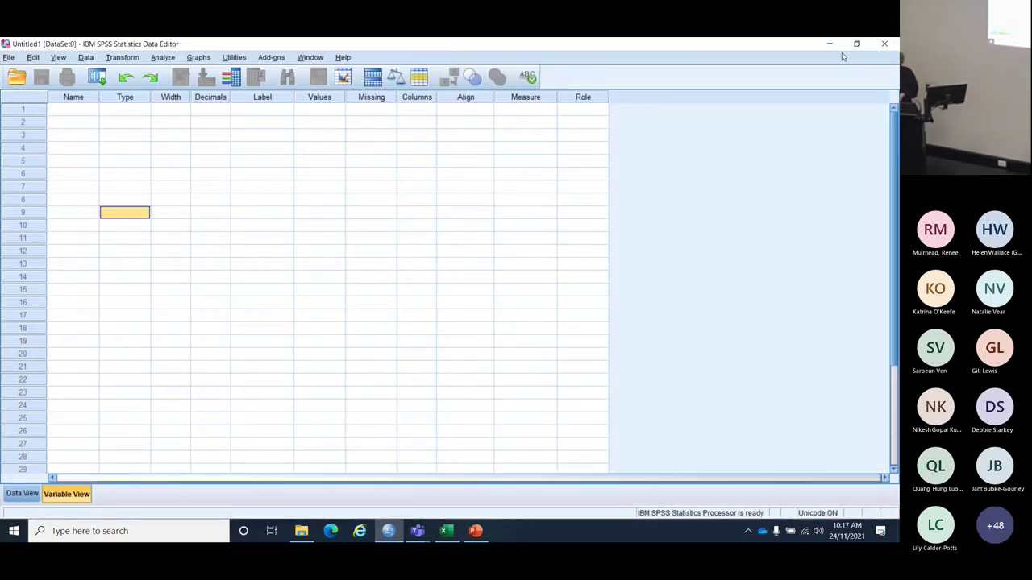
pyautogui.click(8, 58)
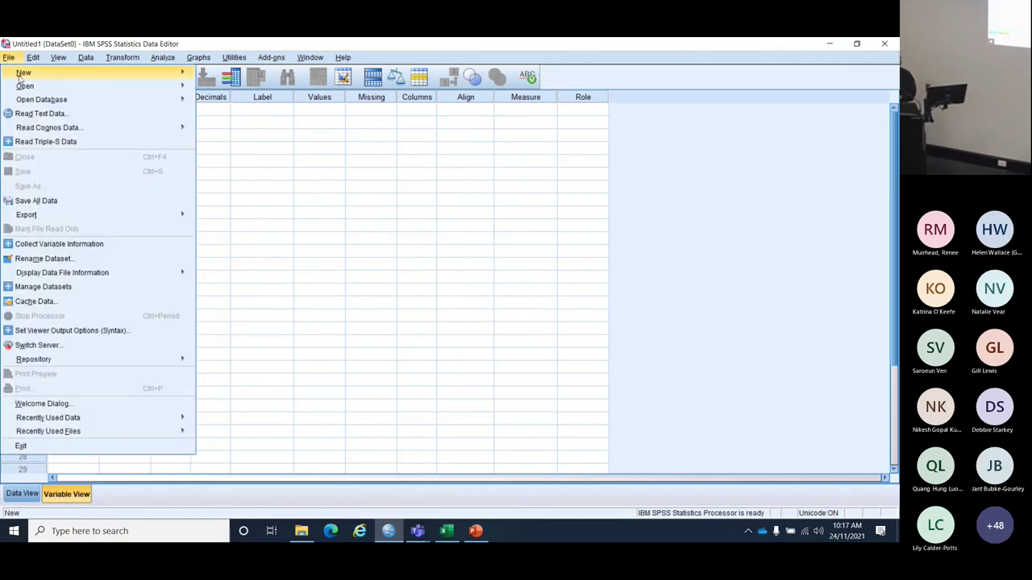
pyautogui.moveTo(167, 99)
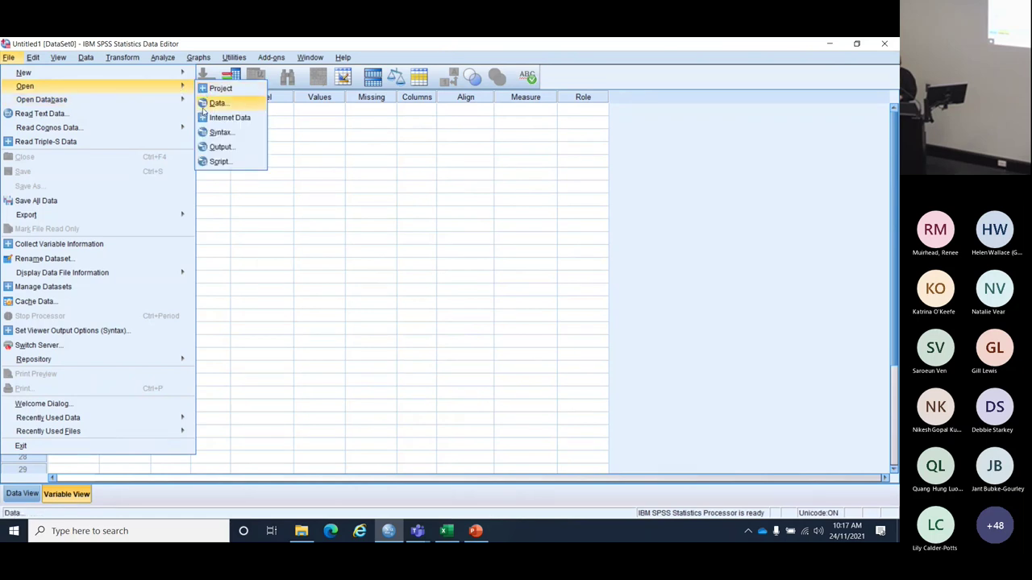
pyautogui.click(216, 103)
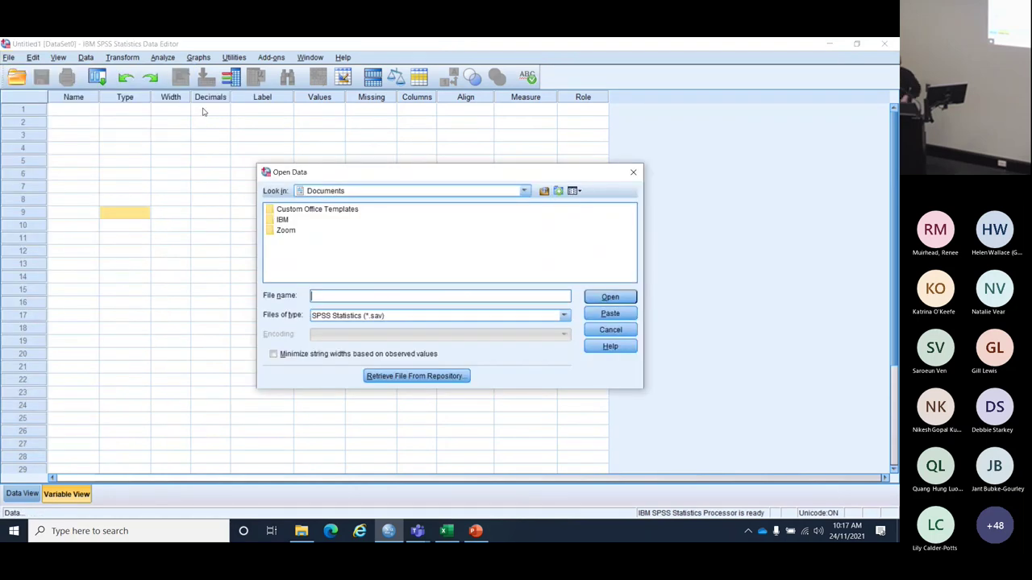
pyautogui.click(329, 317)
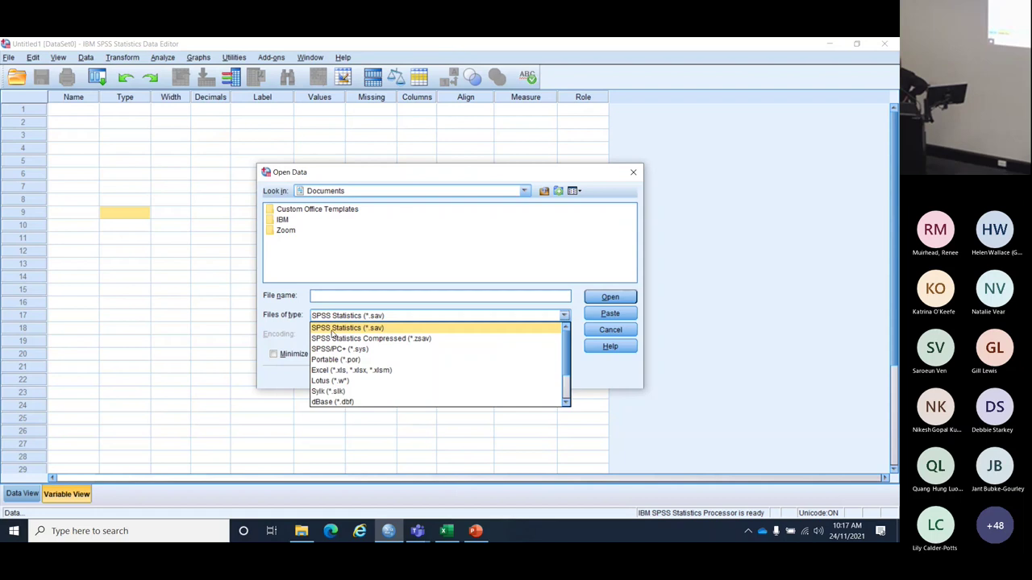
pyautogui.click(336, 373)
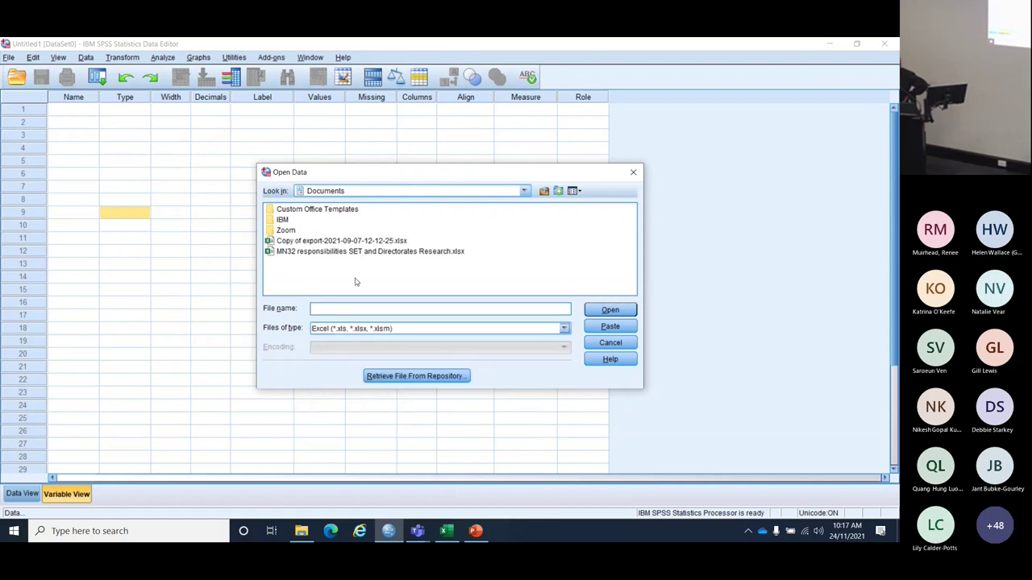
# Step: Choose the dataset-only Excel workbook from the Descriptive Statistics folder on the desktop and open it
pyautogui.click(525, 192)
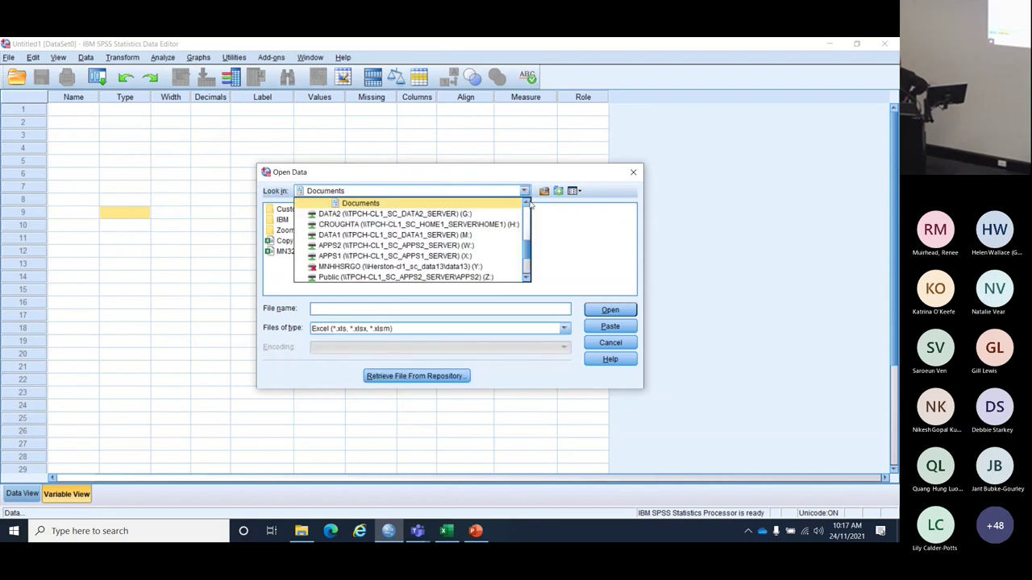
pyautogui.scroll(4, 529, 203)
pyautogui.scroll(2, 528, 206)
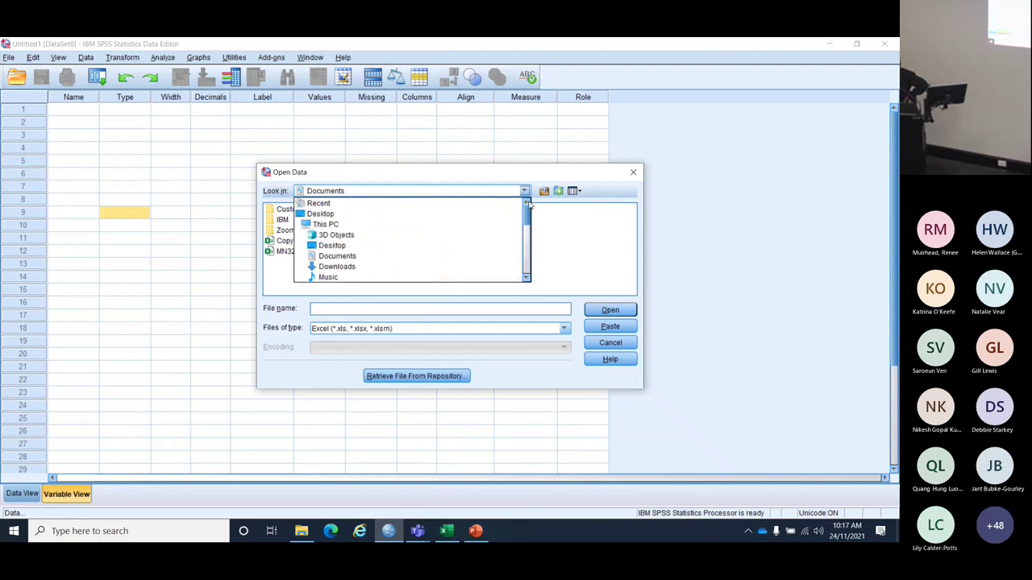
pyautogui.click(348, 247)
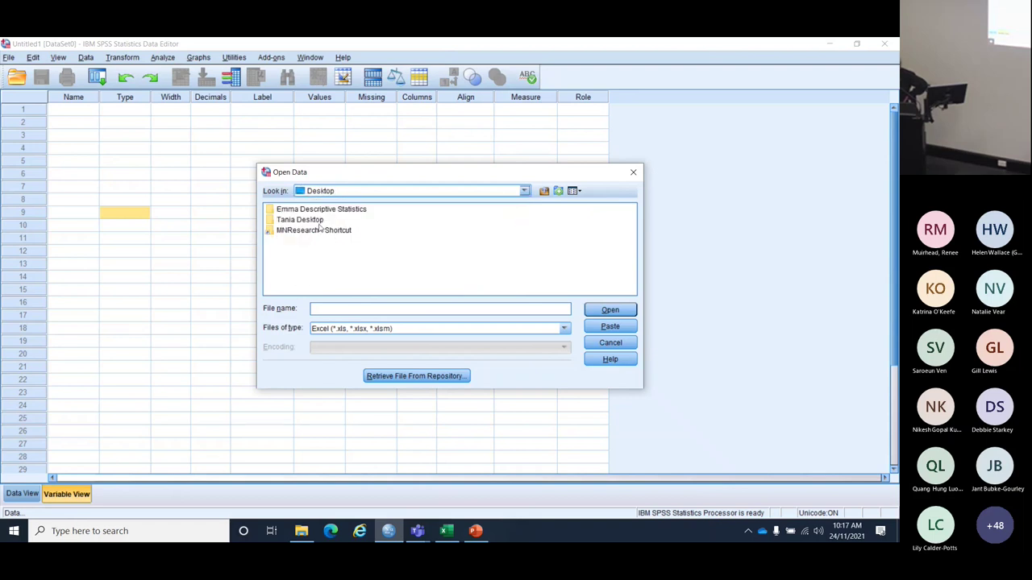
pyautogui.doubleClick(284, 210)
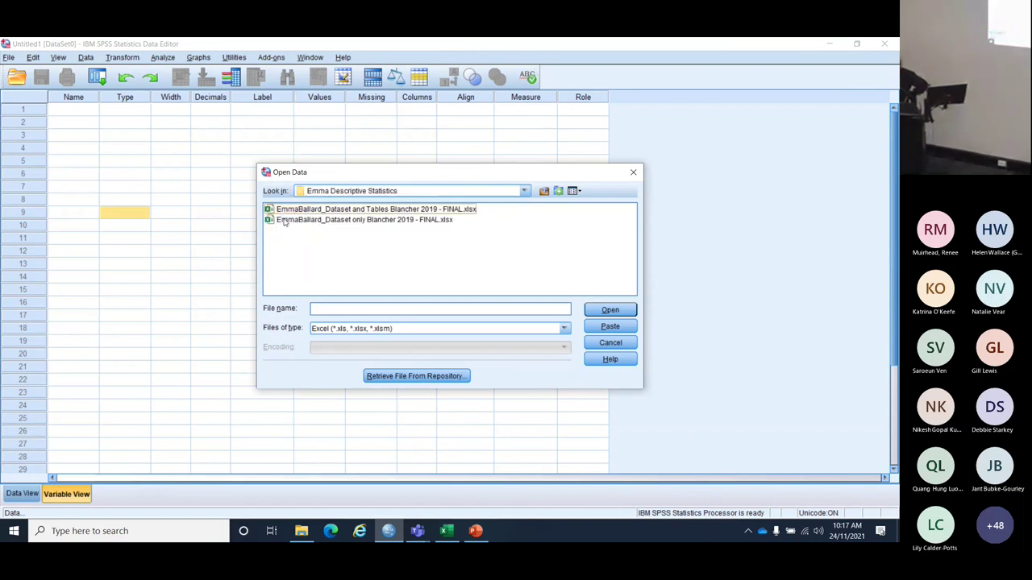
pyautogui.click(284, 220)
pyautogui.click(589, 315)
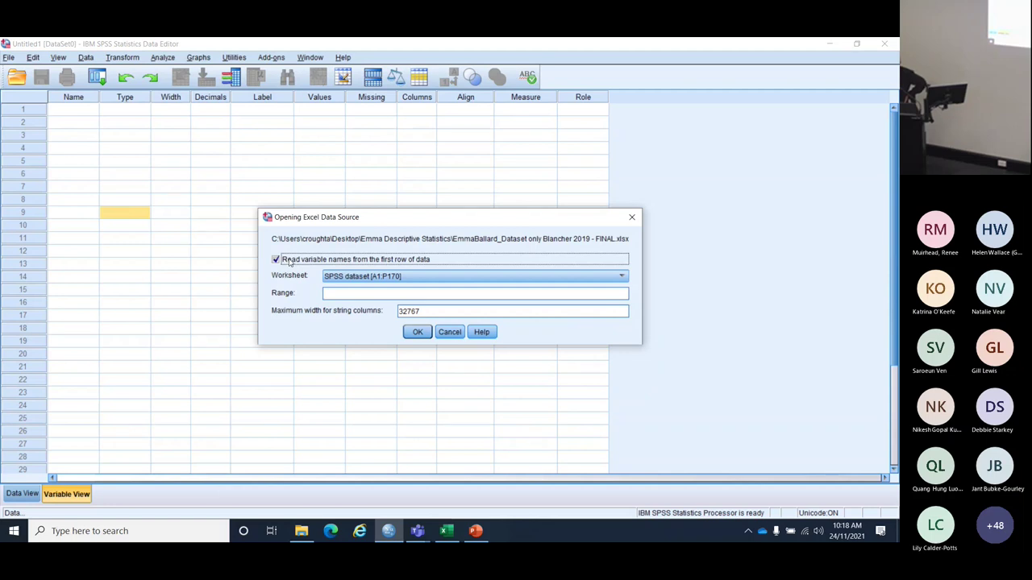
# Step: Import the SPSS dataset worksheet [A1:P170], reading variable names from the first row of data
pyautogui.click(352, 278)
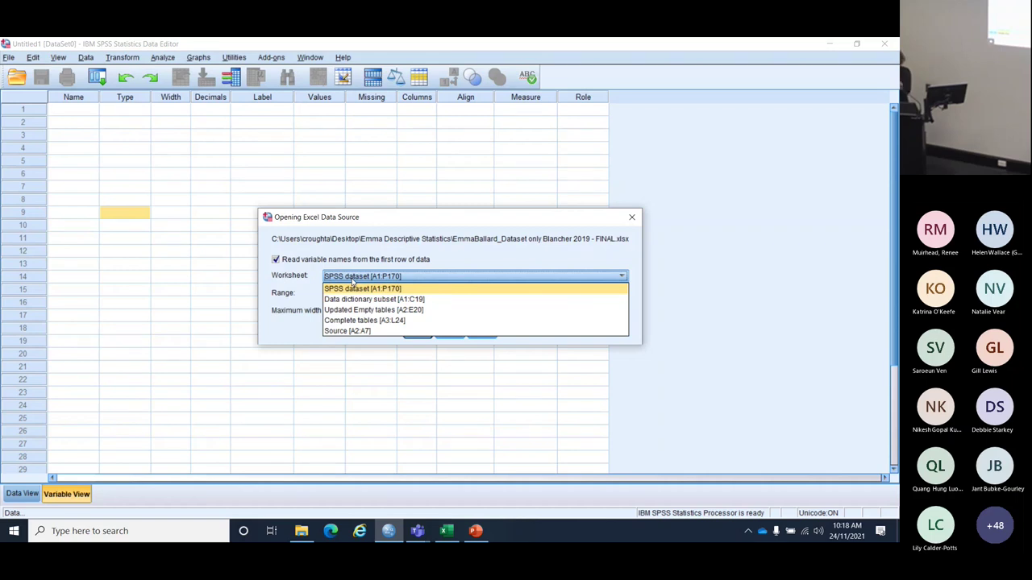
pyautogui.click(350, 290)
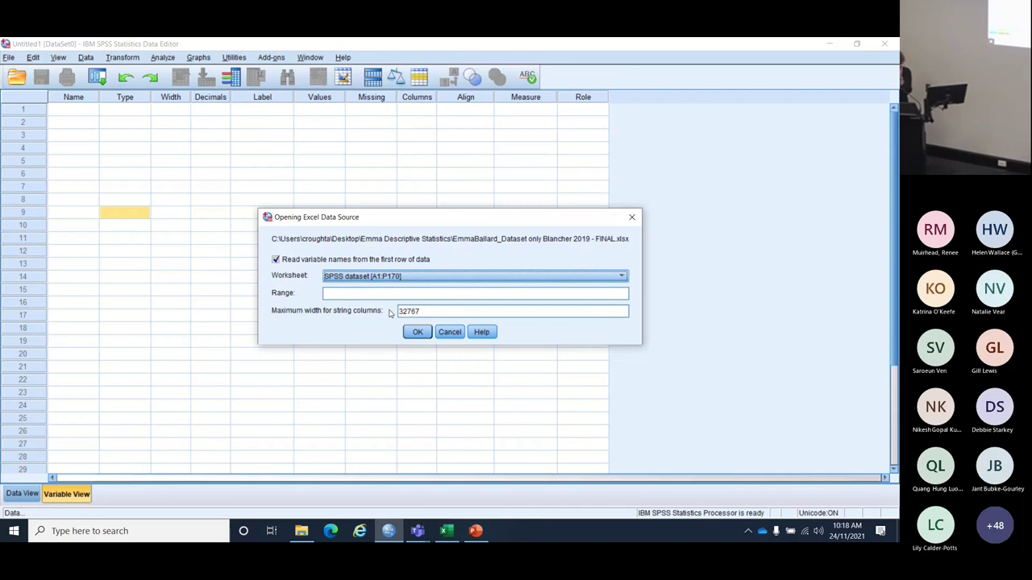
pyautogui.click(411, 334)
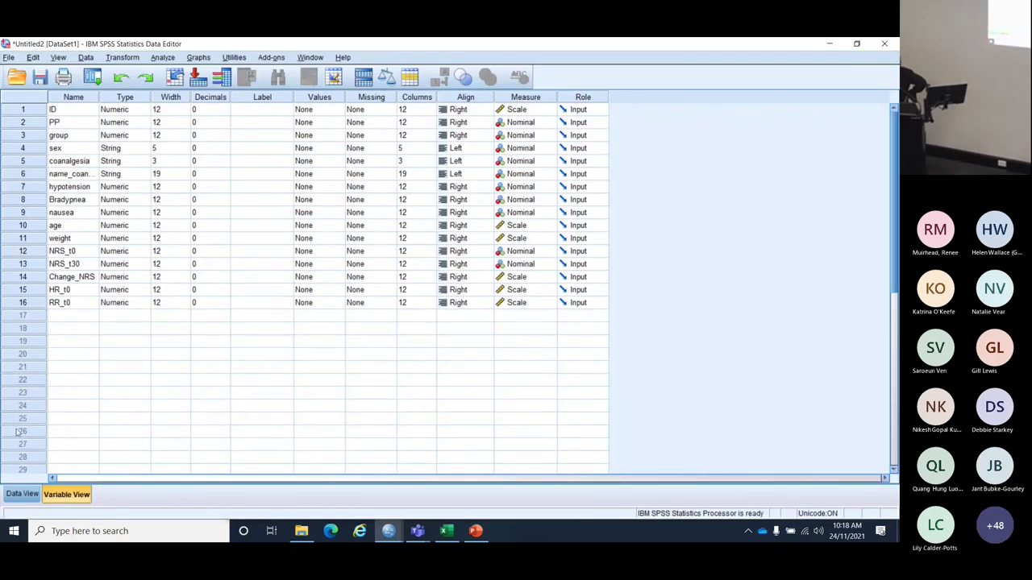
# Step: Show the imported cases in Data View and arrange the SPSS data editor side by side with the Excel workbook
pyautogui.click(22, 493)
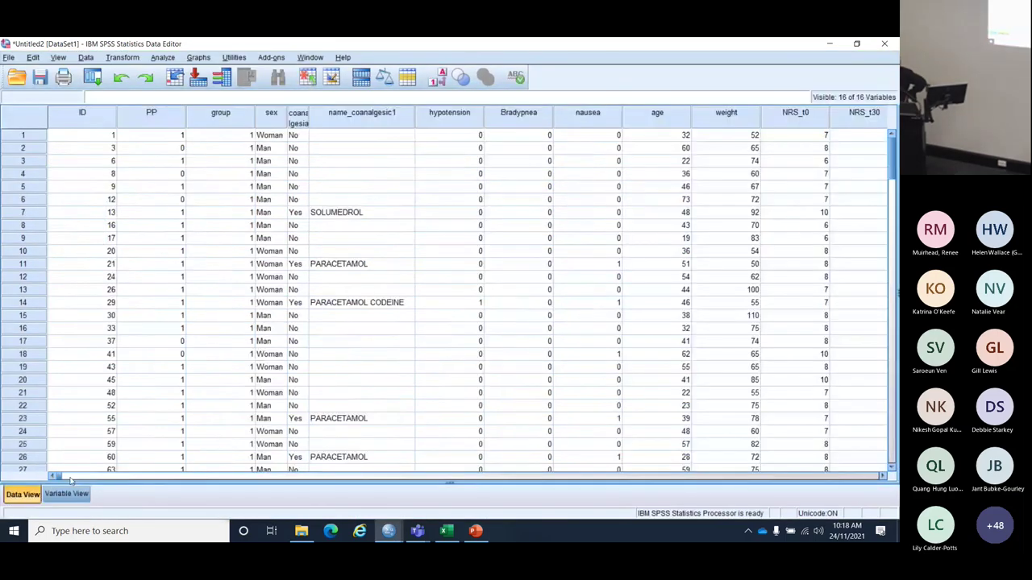
pyautogui.click(857, 45)
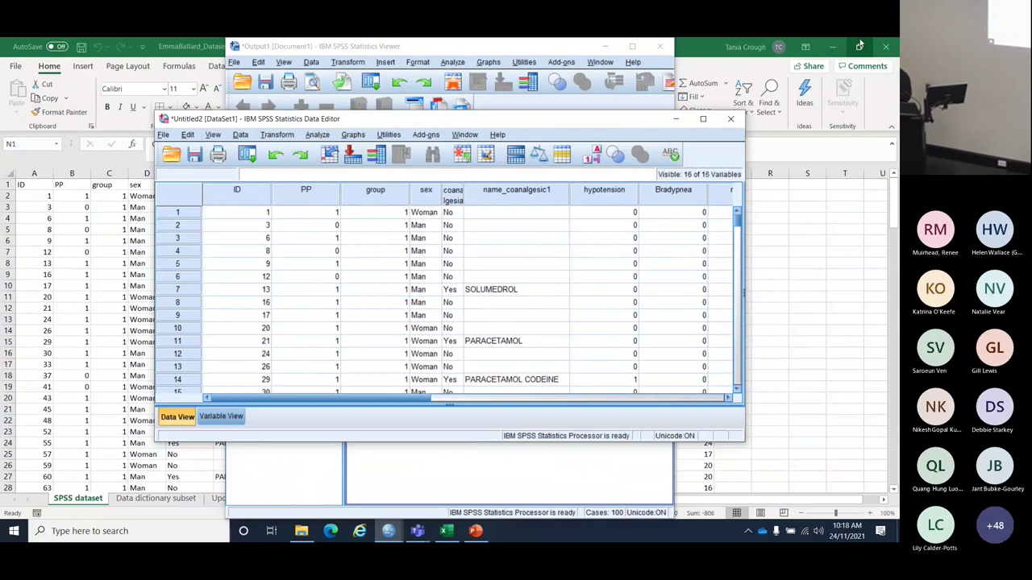
pyautogui.press('super+Left')
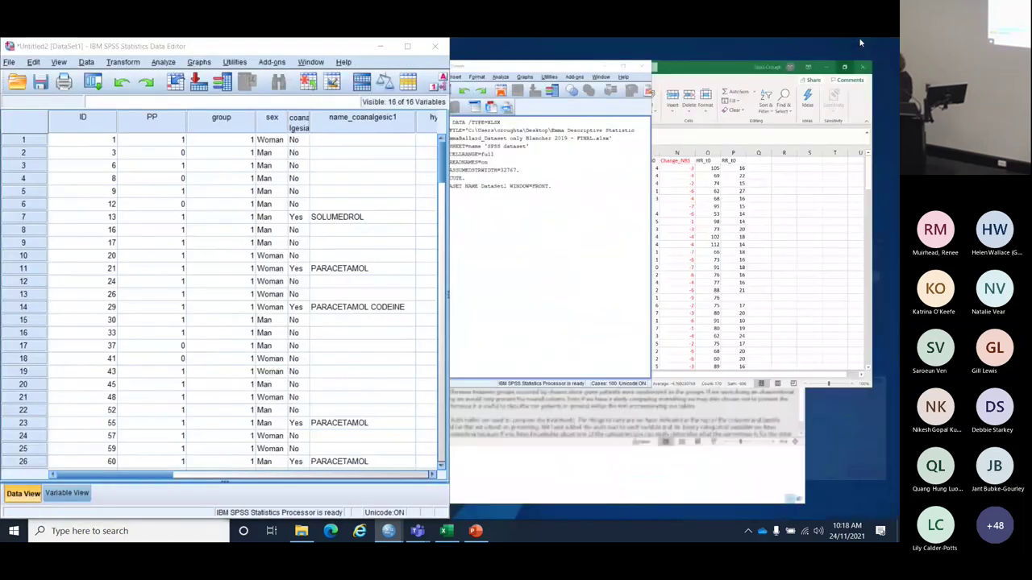
pyautogui.click(712, 103)
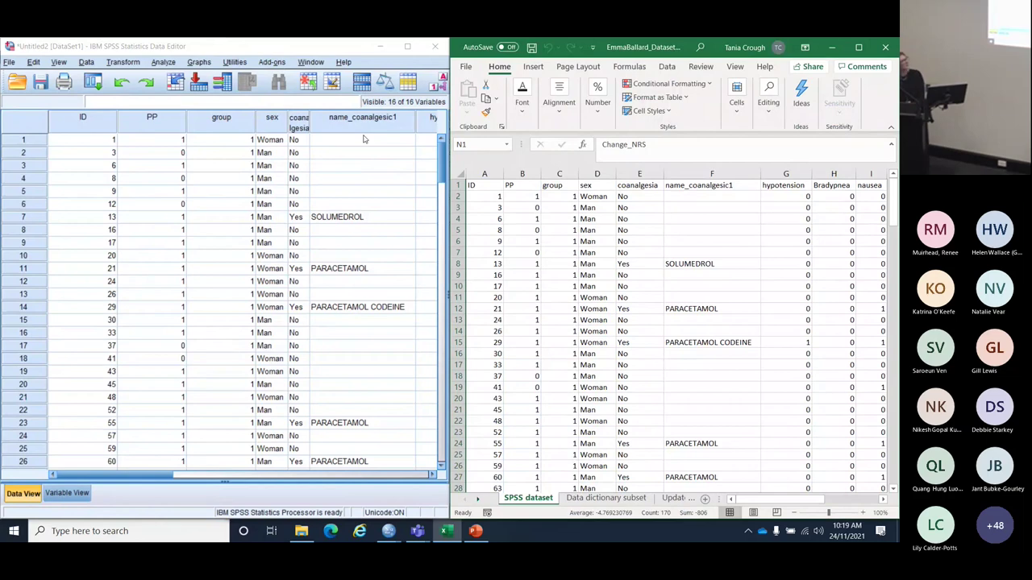
# Step: Run Frequencies on all sixteen variables, from ID through RR_t0, with frequency tables displayed
pyautogui.click(165, 63)
pyautogui.moveTo(181, 93)
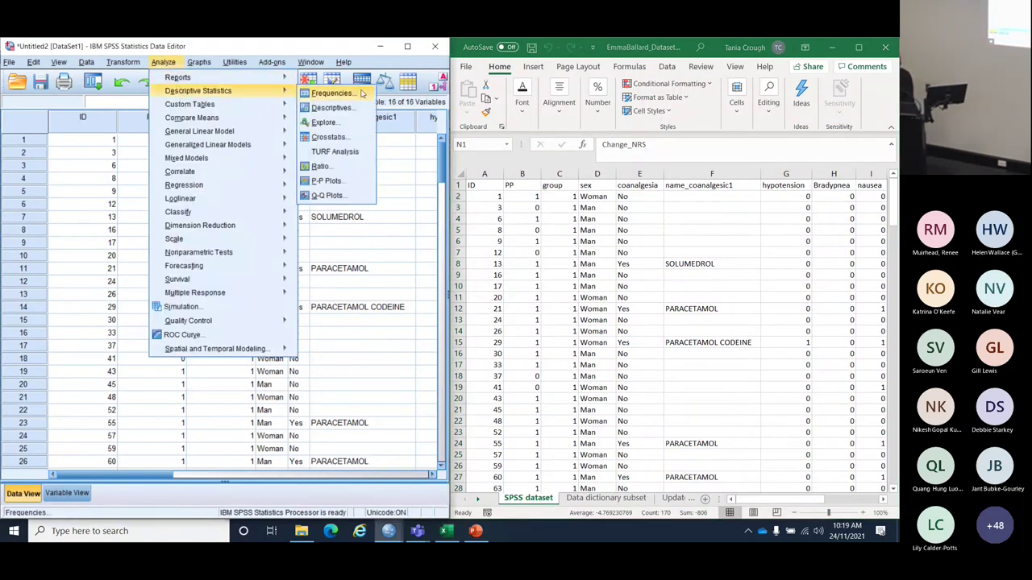
pyautogui.click(335, 94)
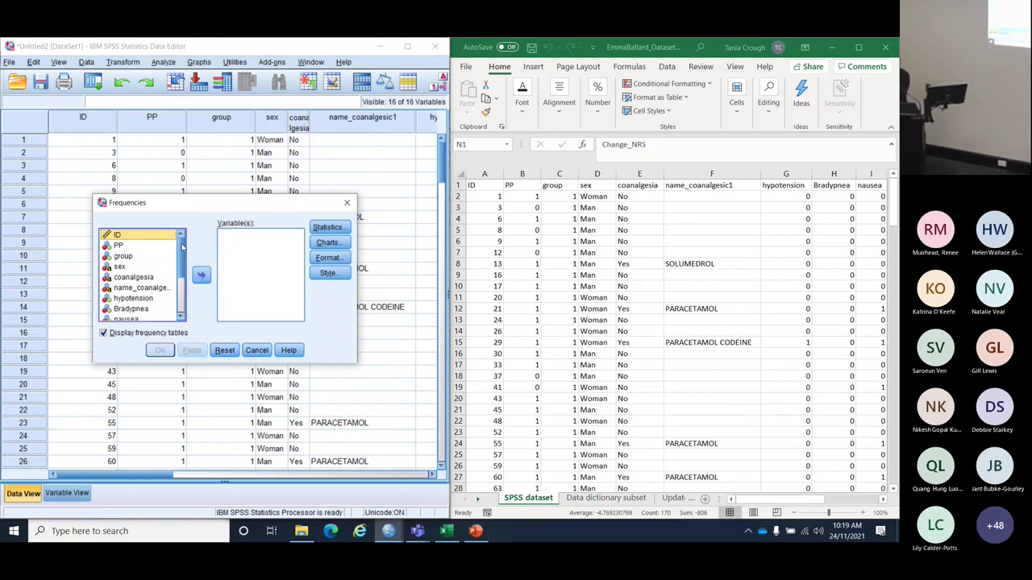
pyautogui.scroll(-3, 182, 248)
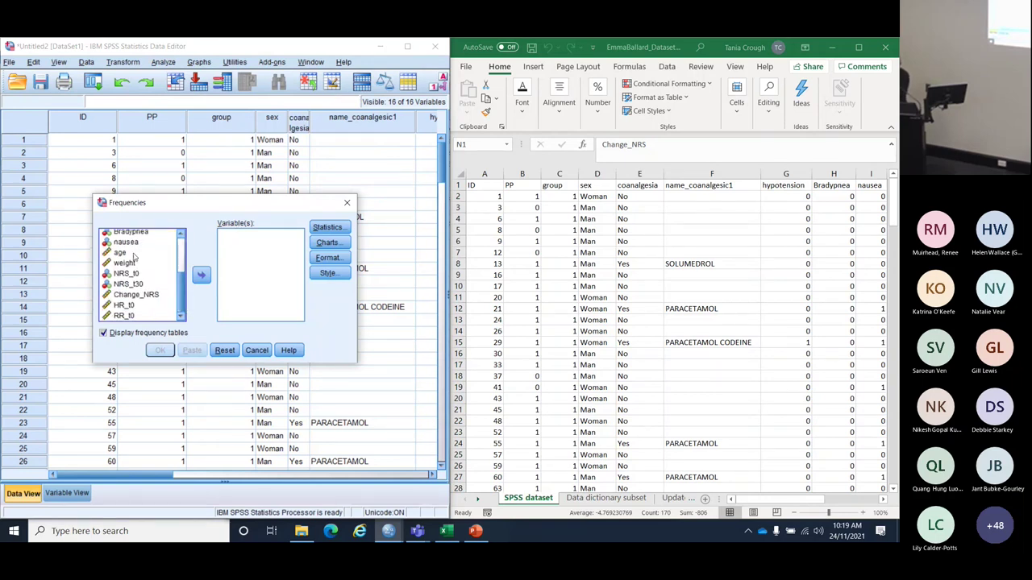
pyautogui.keyDown('shift'); pyautogui.click(125, 315); pyautogui.keyUp('shift')
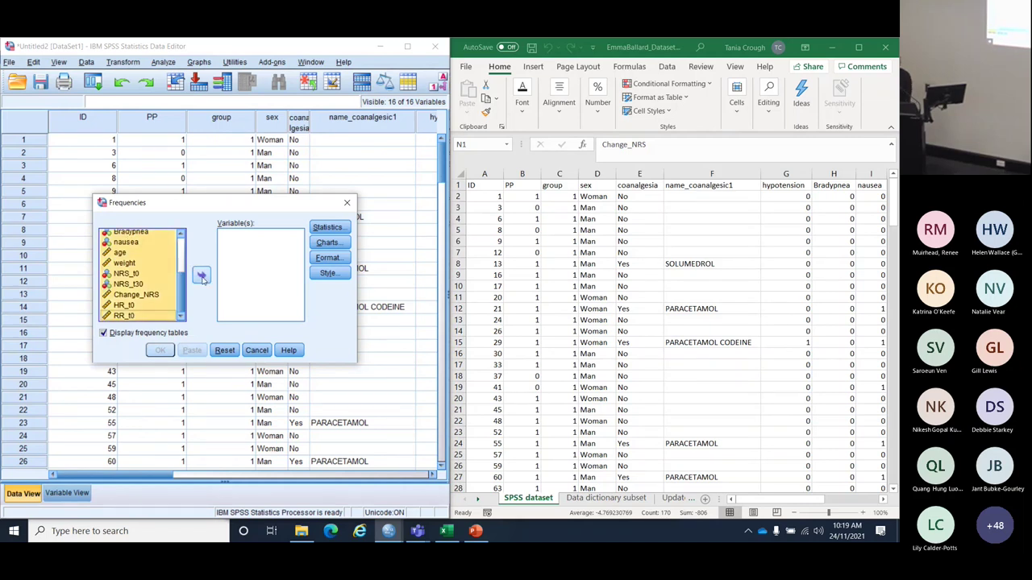
pyautogui.click(202, 277)
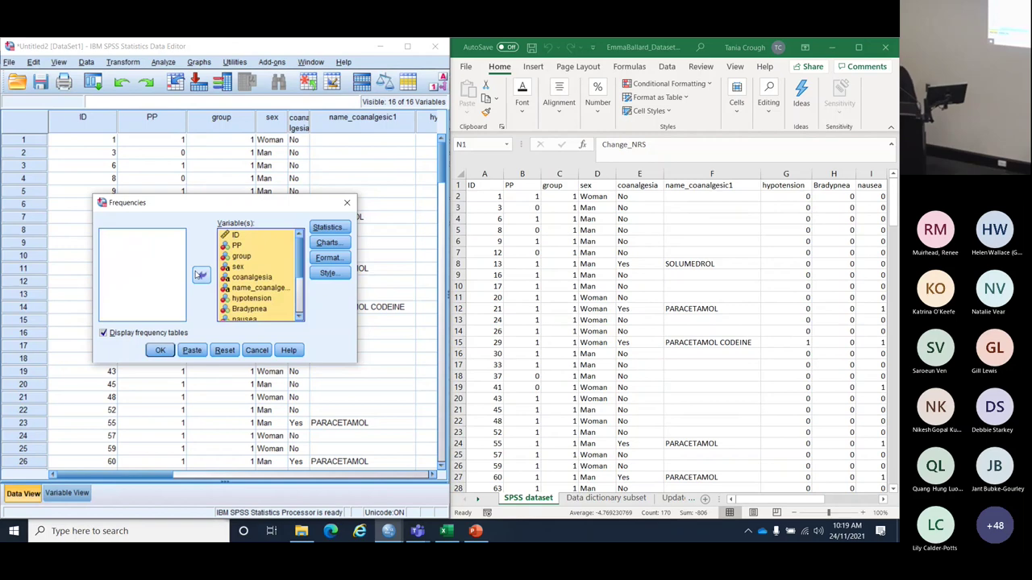
pyautogui.click(160, 350)
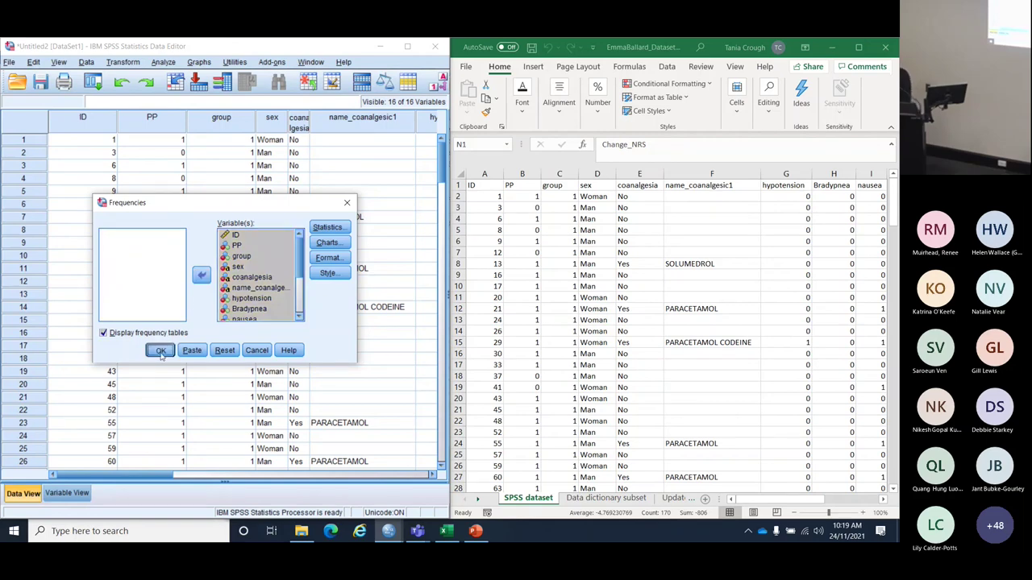
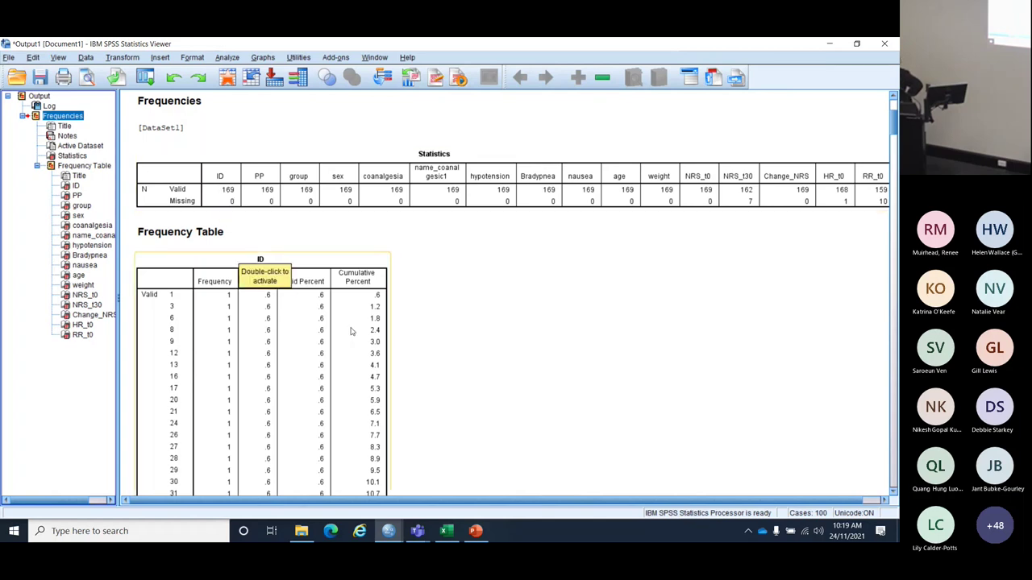
# Step: Examine the valid and missing counts for every variable in the Statistics table and the full ID frequency table
pyautogui.hscroll(1, 352, 500)
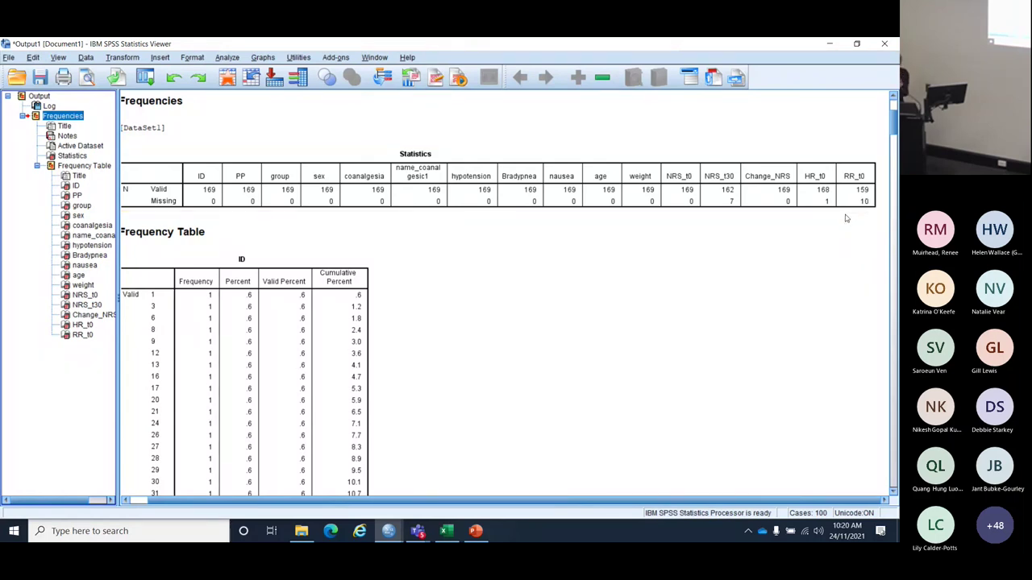
pyautogui.moveTo(485, 504); pyautogui.dragTo(466, 504)
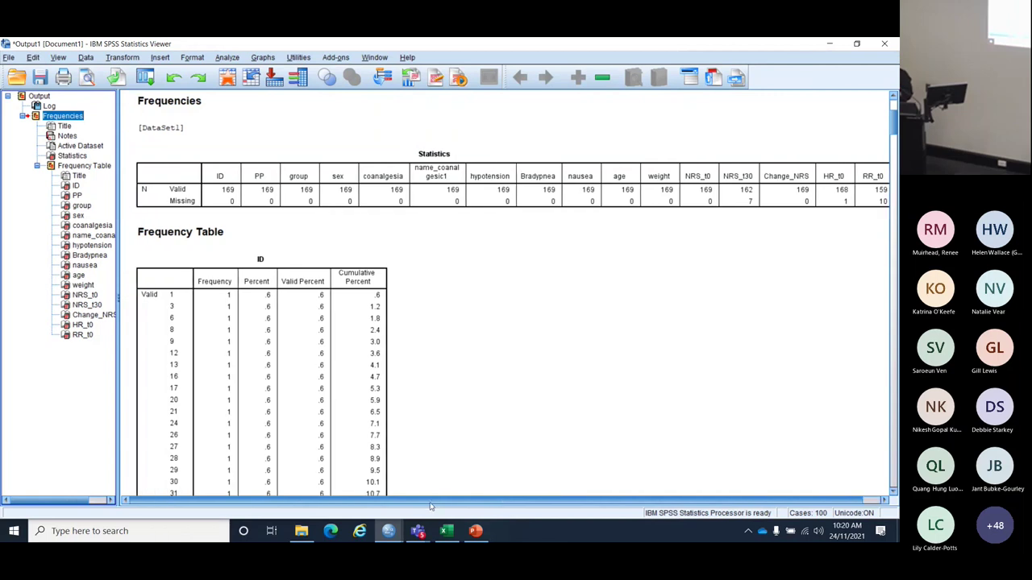
pyautogui.scroll(-1, 454, 395)
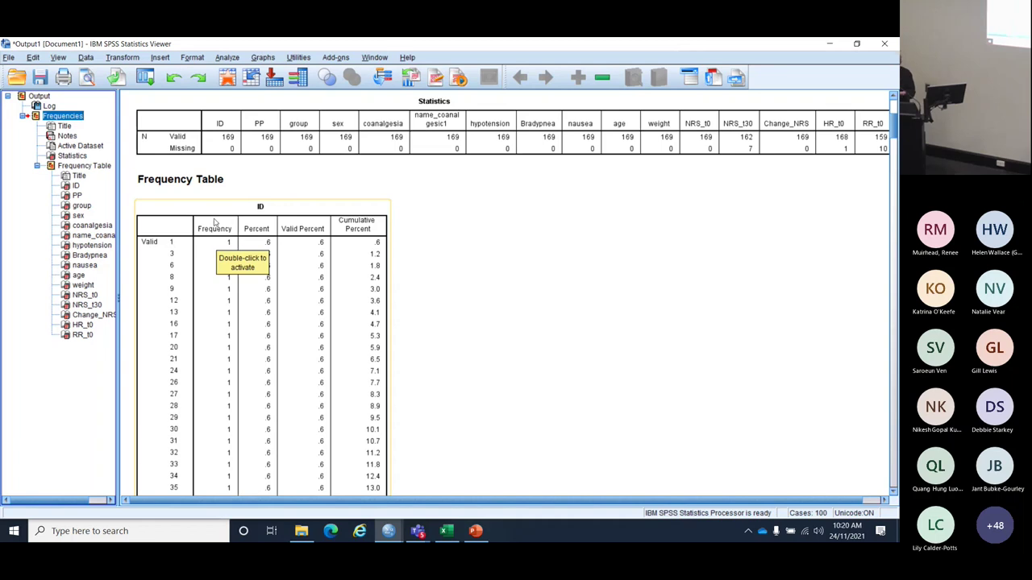
pyautogui.scroll(-1, 165, 242)
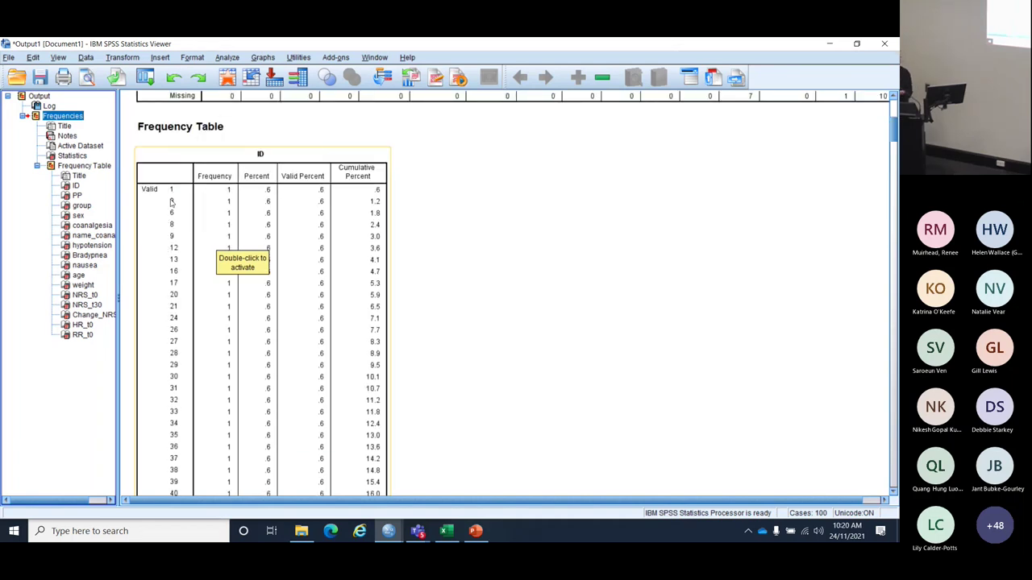
pyautogui.scroll(-1, 171, 202)
pyautogui.scroll(-20, 170, 201)
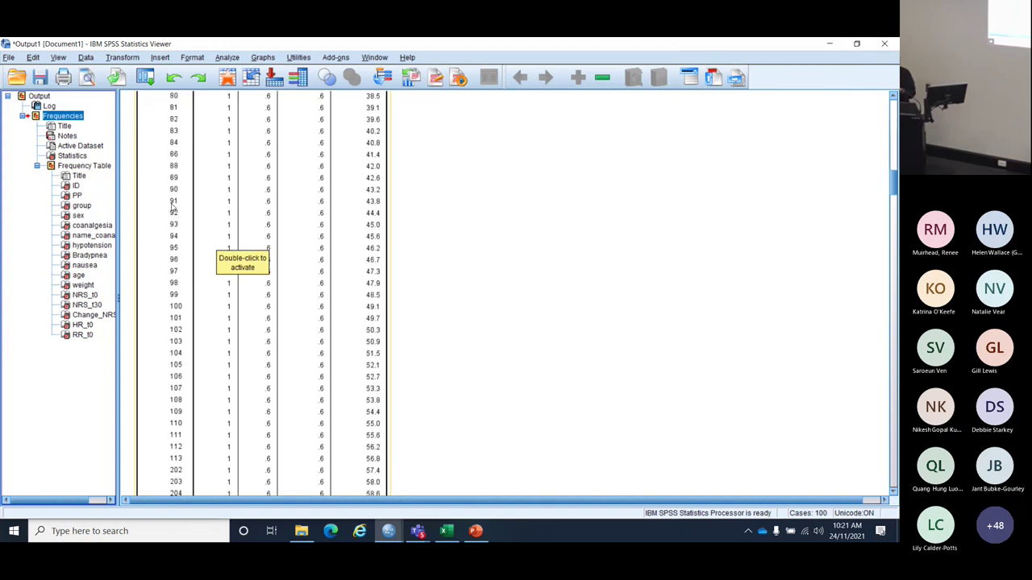
pyautogui.scroll(-10, 172, 211)
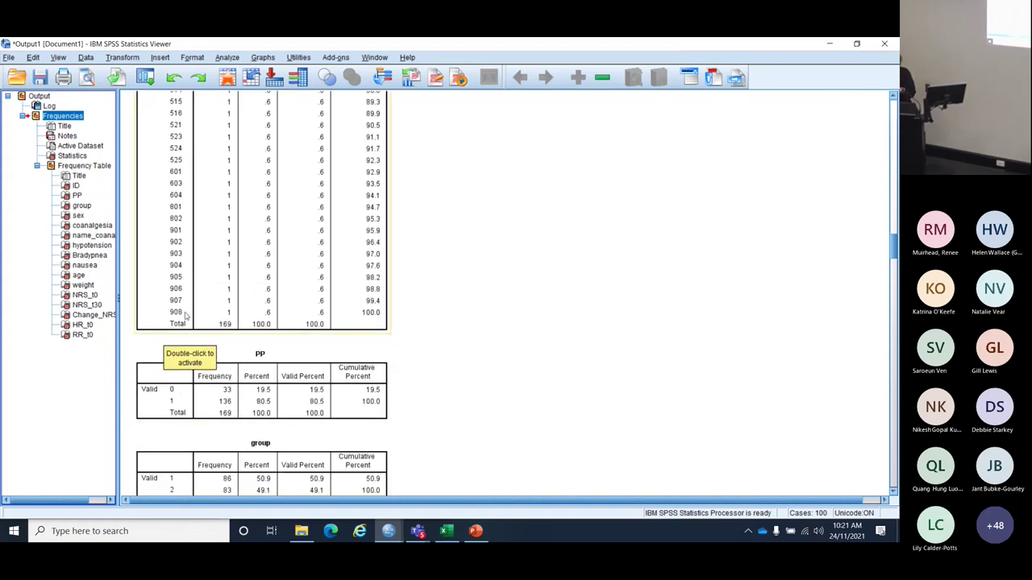
pyautogui.scroll(15, 204, 317)
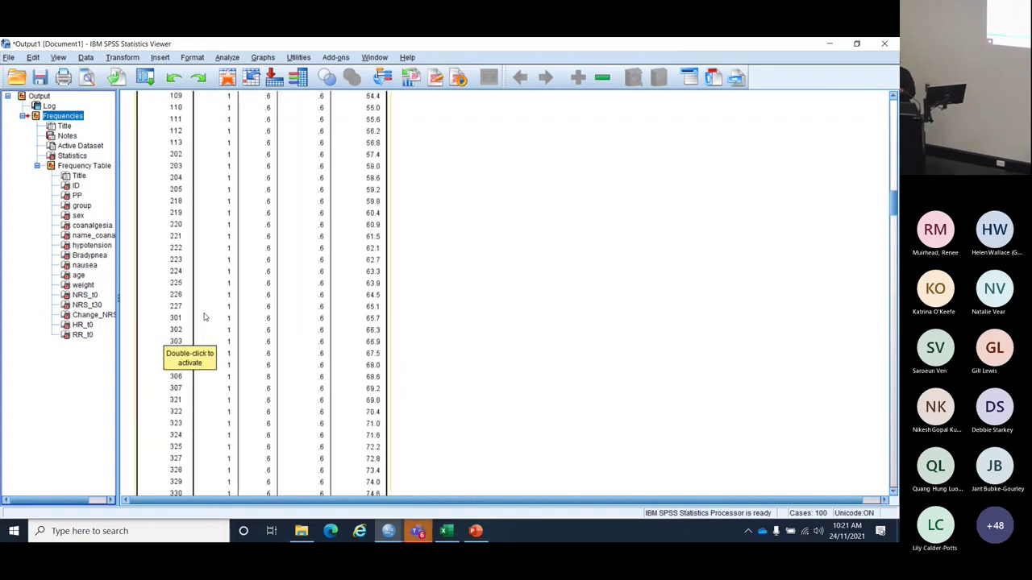
pyautogui.scroll(10, 203, 317)
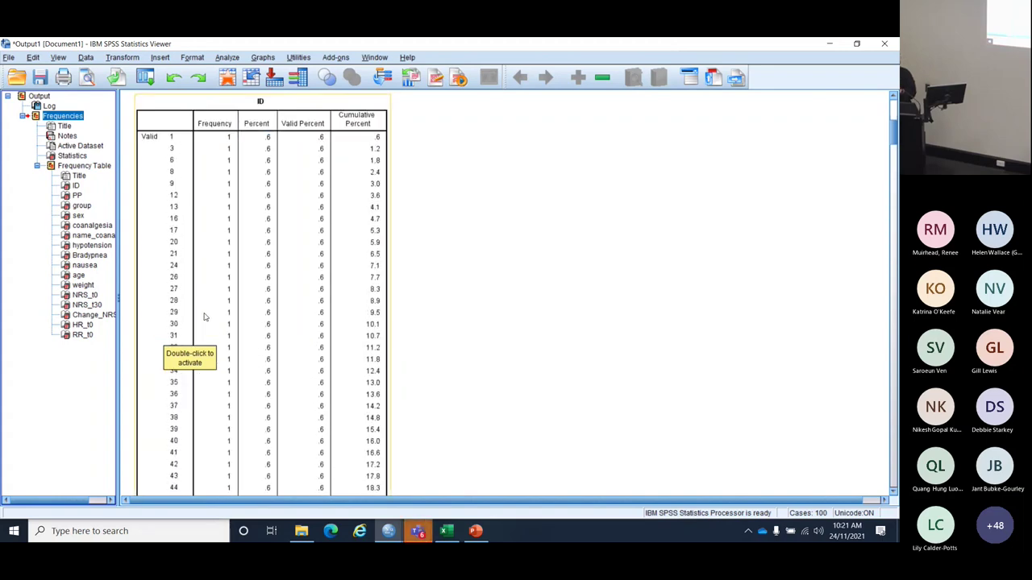
pyautogui.scroll(6, 203, 317)
pyautogui.scroll(-3, 206, 290)
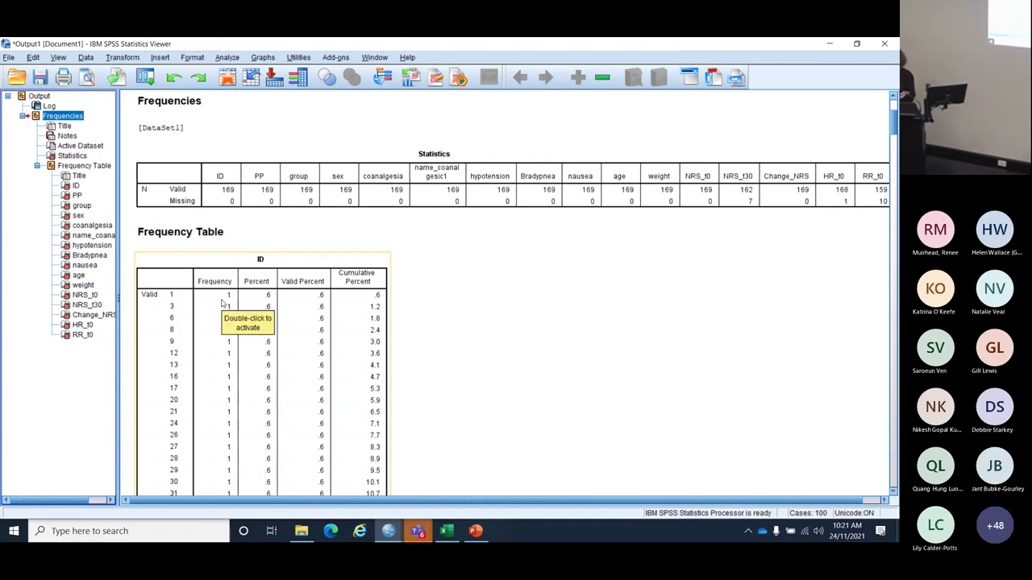
# Step: Go past the ID values and examine the categories and percentages in the PP frequency table
pyautogui.scroll(-2, 223, 303)
pyautogui.scroll(-20, 223, 303)
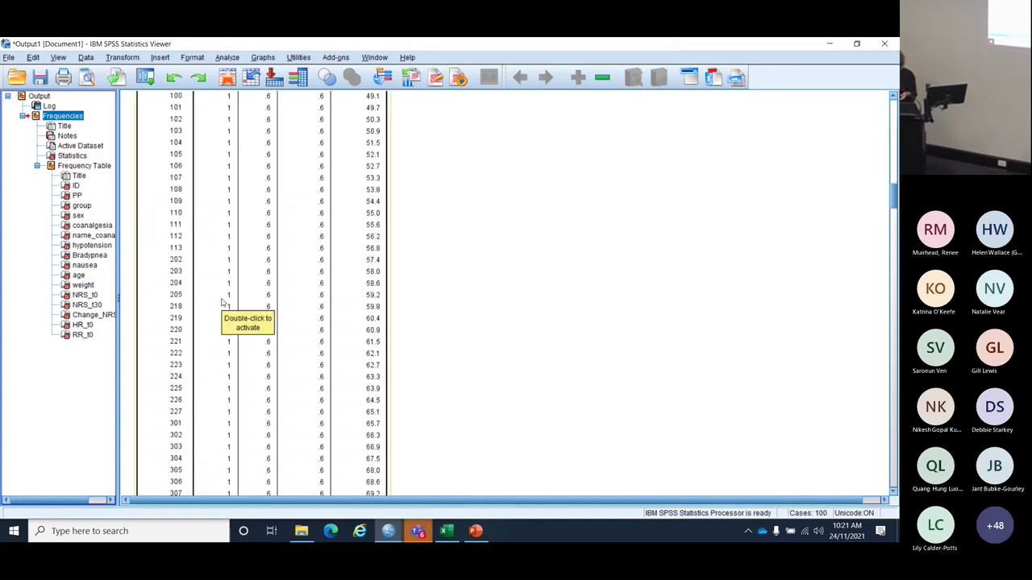
pyautogui.scroll(-15, 221, 304)
pyautogui.scroll(2, 221, 303)
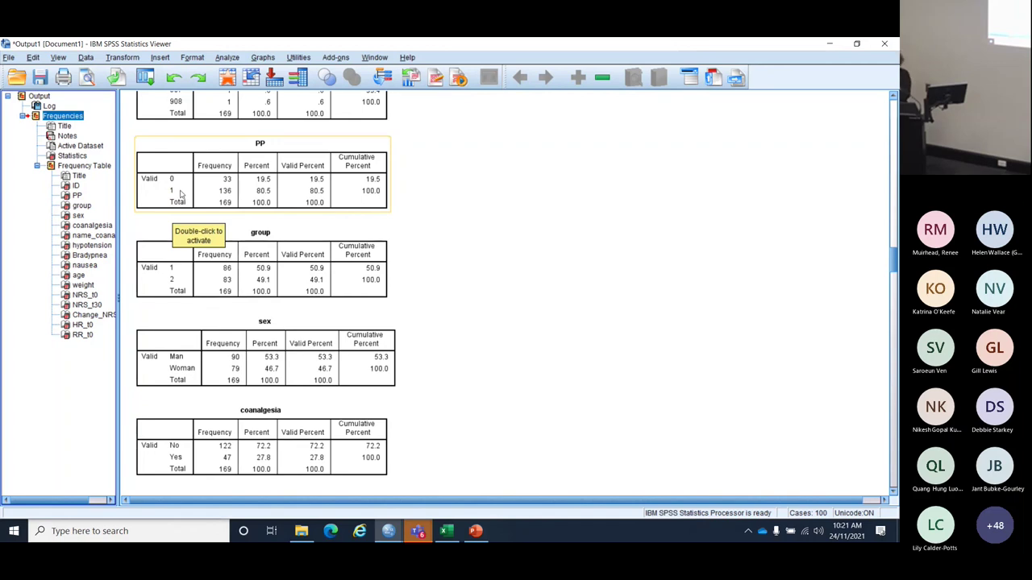
pyautogui.scroll(-1, 638, 208)
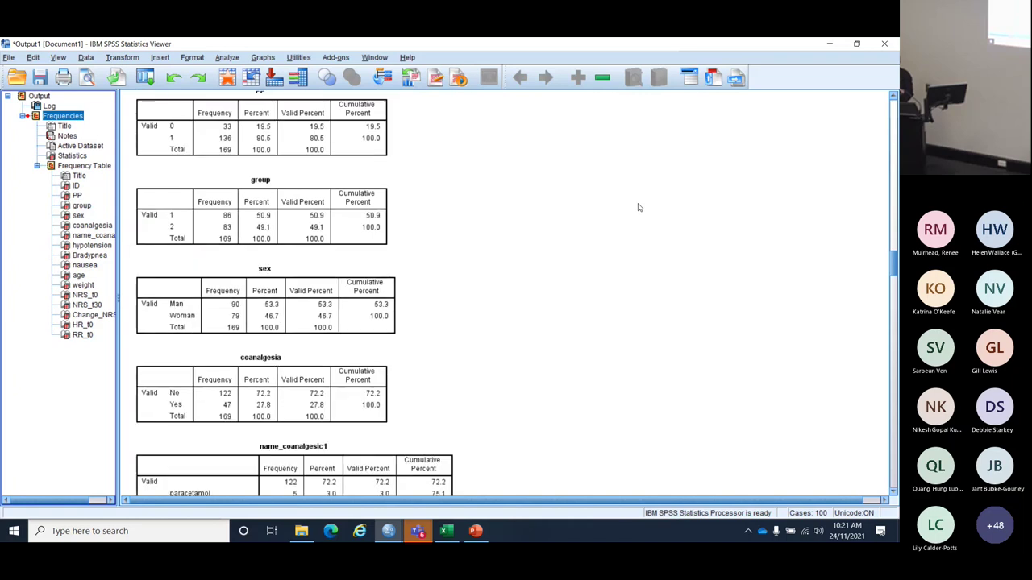
pyautogui.scroll(1, 638, 207)
pyautogui.scroll(-1, 637, 207)
# Step: Review the frequency tables for group, sex, coanalgesia and name_coanalgesic1, including how the drug names are spelled
pyautogui.scroll(-1, 637, 207)
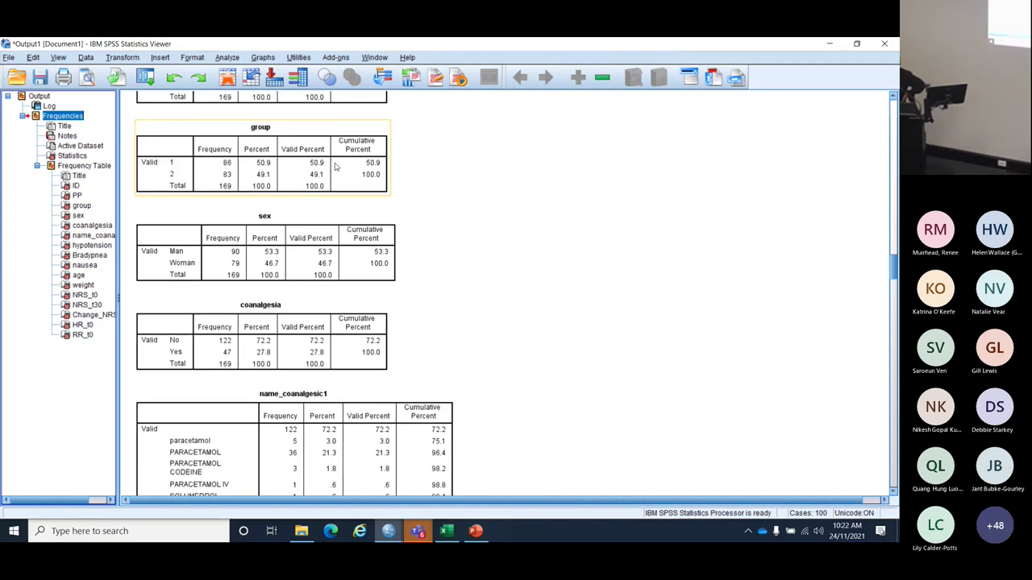
pyautogui.scroll(-1, 378, 162)
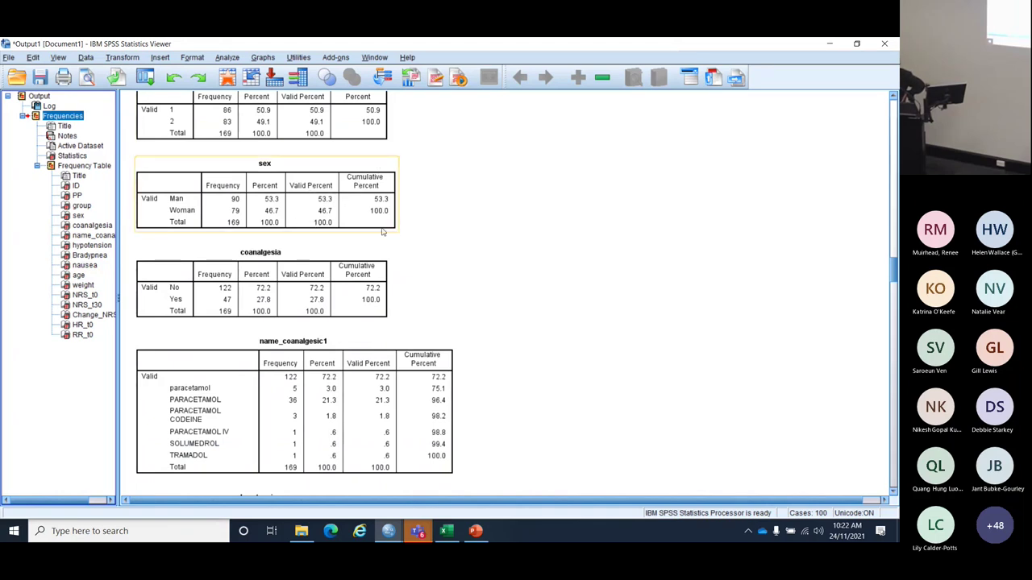
pyautogui.scroll(-1, 410, 211)
pyautogui.scroll(-1, 410, 211)
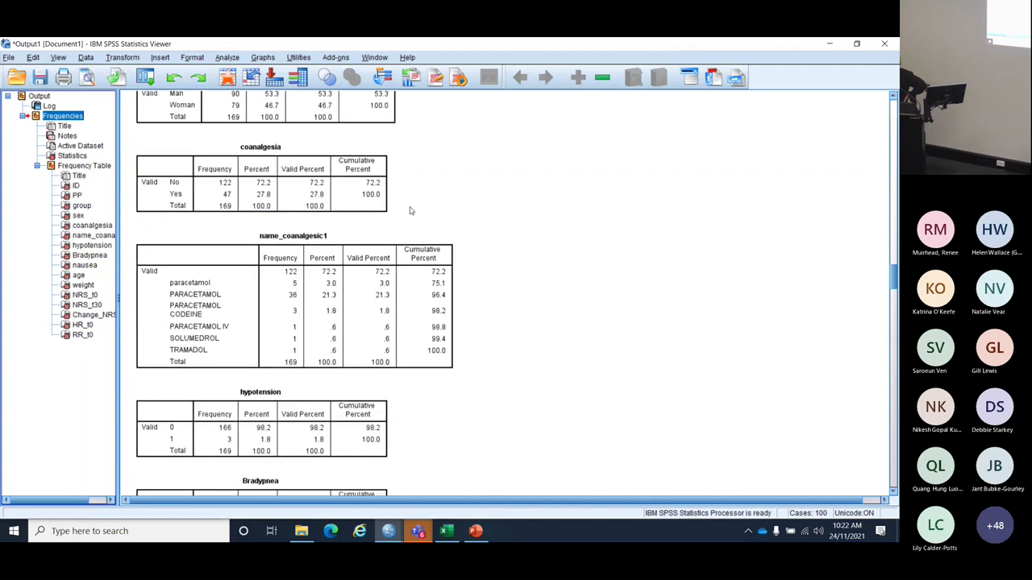
pyautogui.scroll(-1, 409, 212)
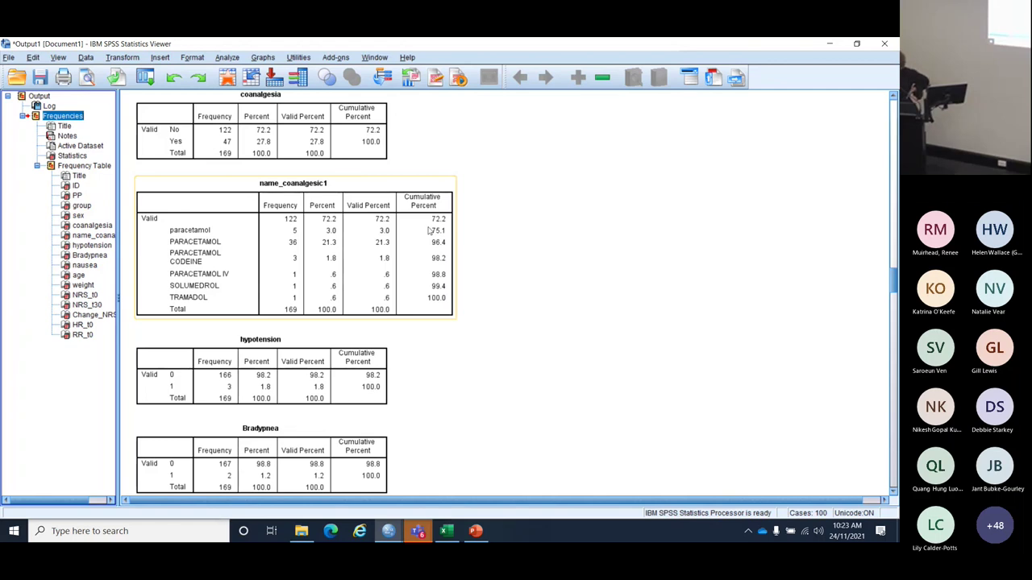
# Step: Review the frequency tables for the side effects hypotension, Bradypnea and nausea
pyautogui.click(510, 232)
pyautogui.scroll(-3, 511, 233)
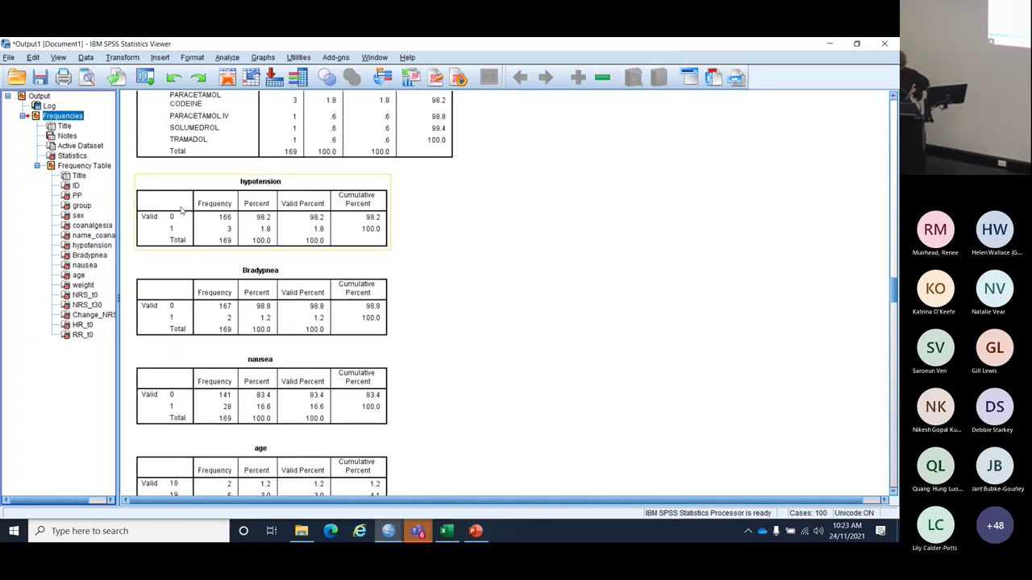
pyautogui.scroll(-2, 242, 211)
pyautogui.scroll(-1, 241, 212)
pyautogui.click(194, 272)
pyautogui.scroll(-3, 193, 272)
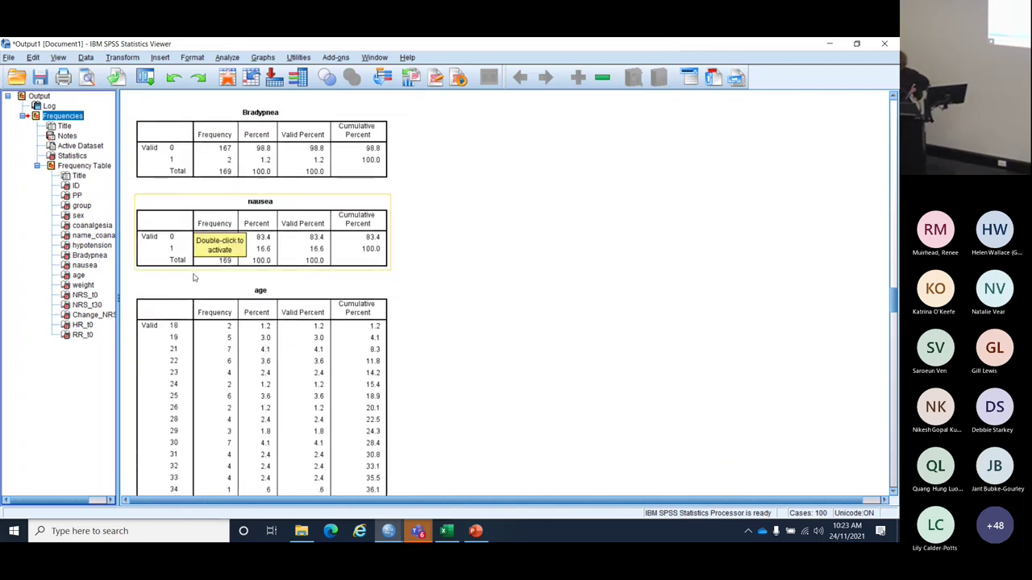
# Step: Examine the range of values in the age and weight frequency tables from lowest to highest
pyautogui.click(194, 242)
pyautogui.scroll(-9, 194, 242)
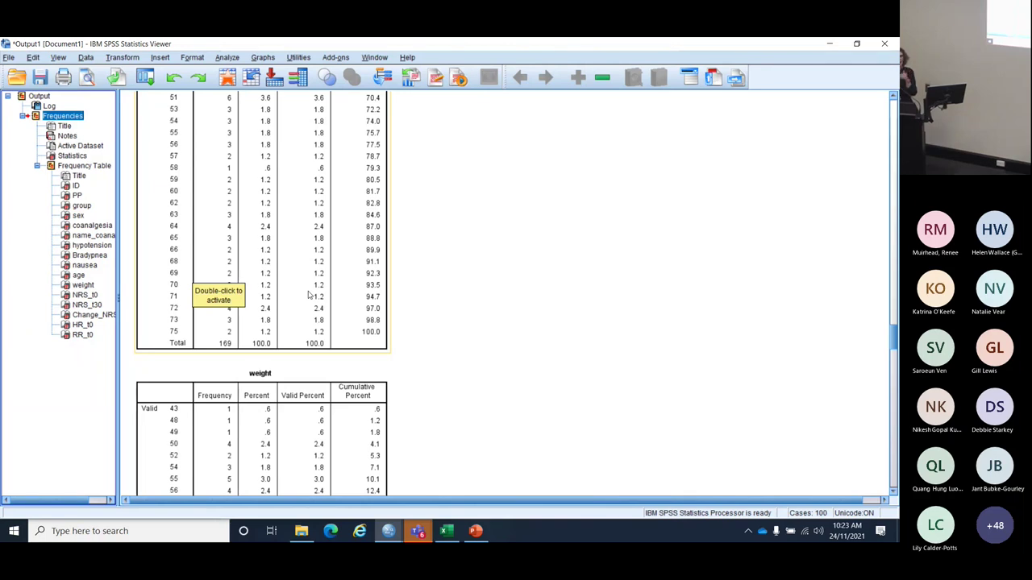
pyautogui.scroll(3, 305, 286)
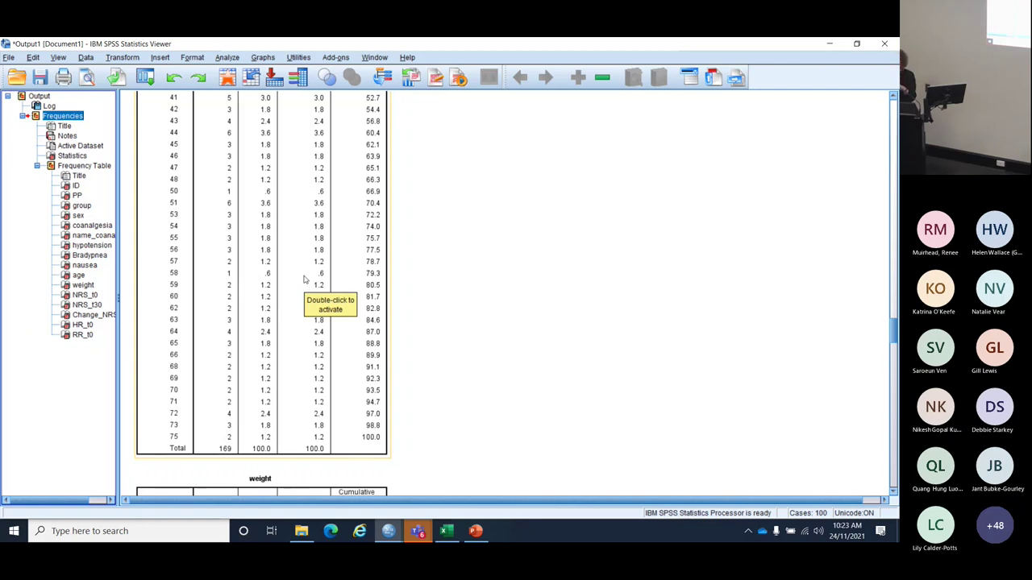
pyautogui.scroll(-1, 305, 283)
pyautogui.scroll(-3, 304, 280)
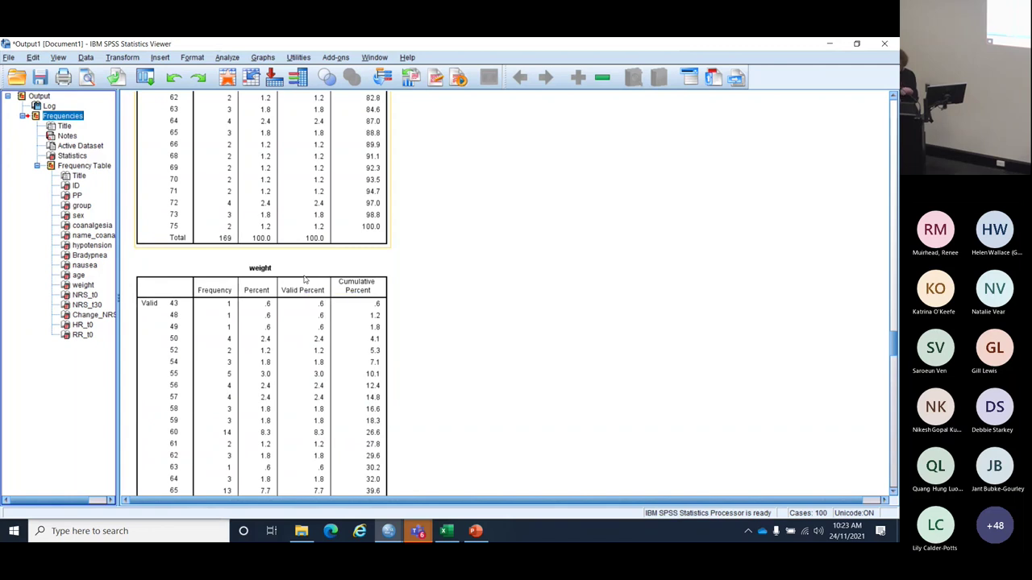
pyautogui.click(137, 273)
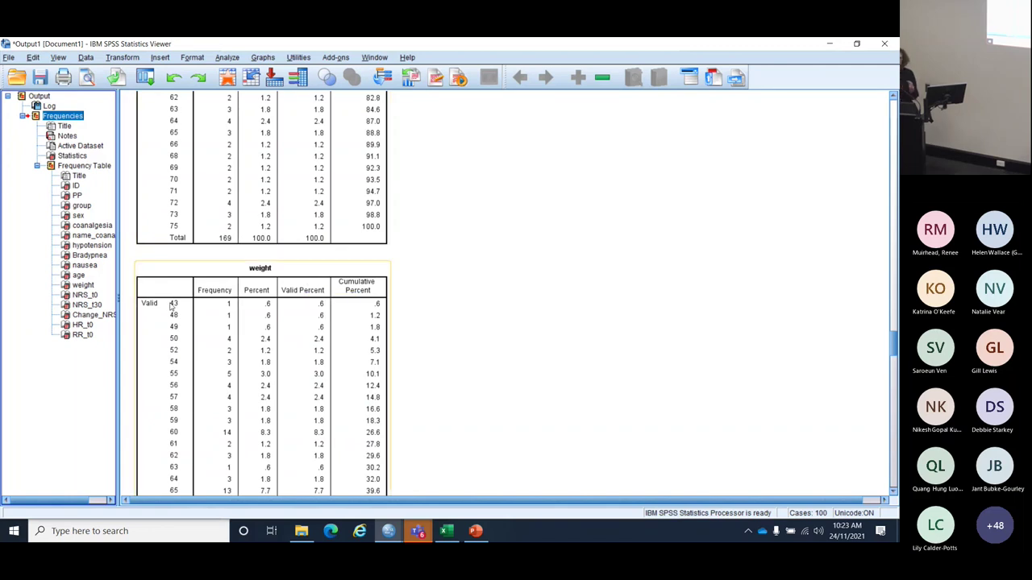
pyautogui.scroll(-12, 222, 313)
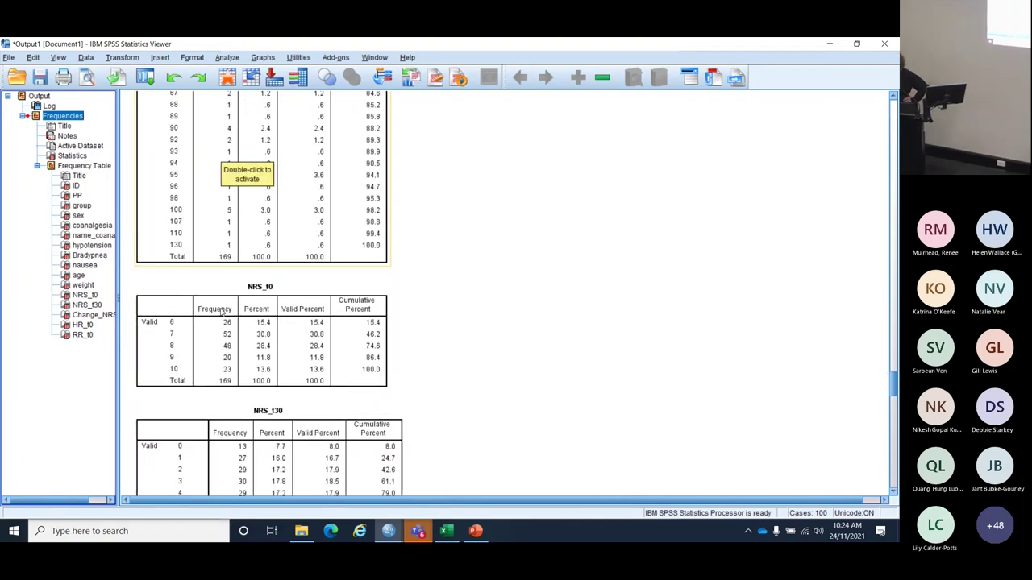
# Step: Examine the NRS_t0, NRS_t30 and Change_NRS frequency tables, including the missing values and the score ranges
pyautogui.click(226, 321)
pyautogui.scroll(-2, 222, 290)
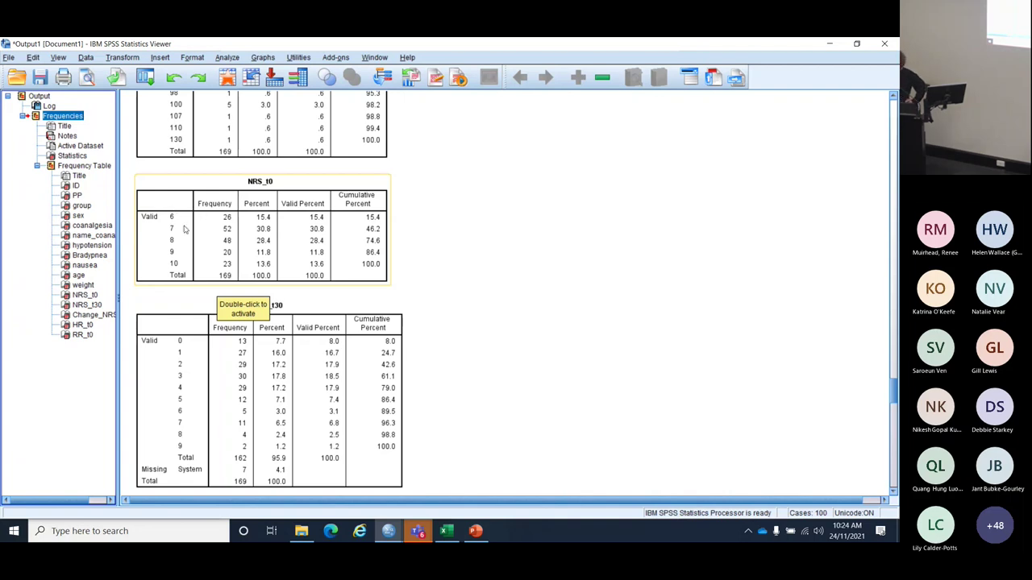
pyautogui.scroll(-3, 584, 198)
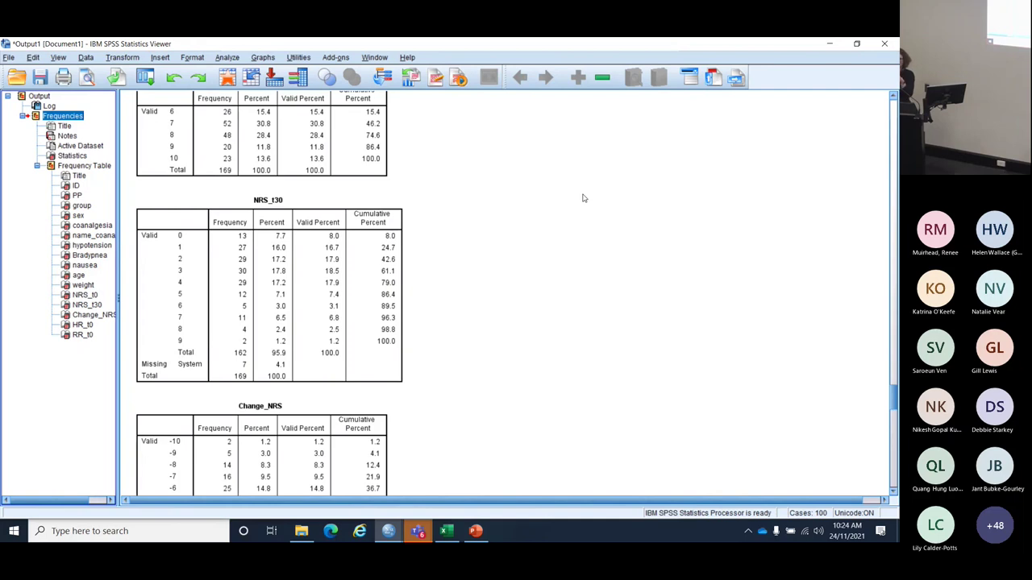
pyautogui.click(177, 255)
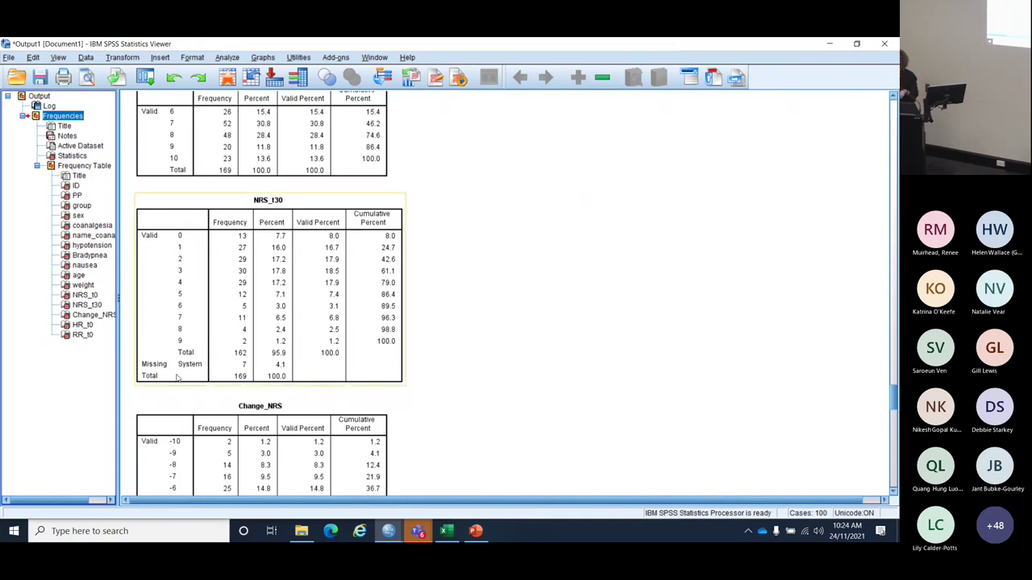
pyautogui.click(503, 306)
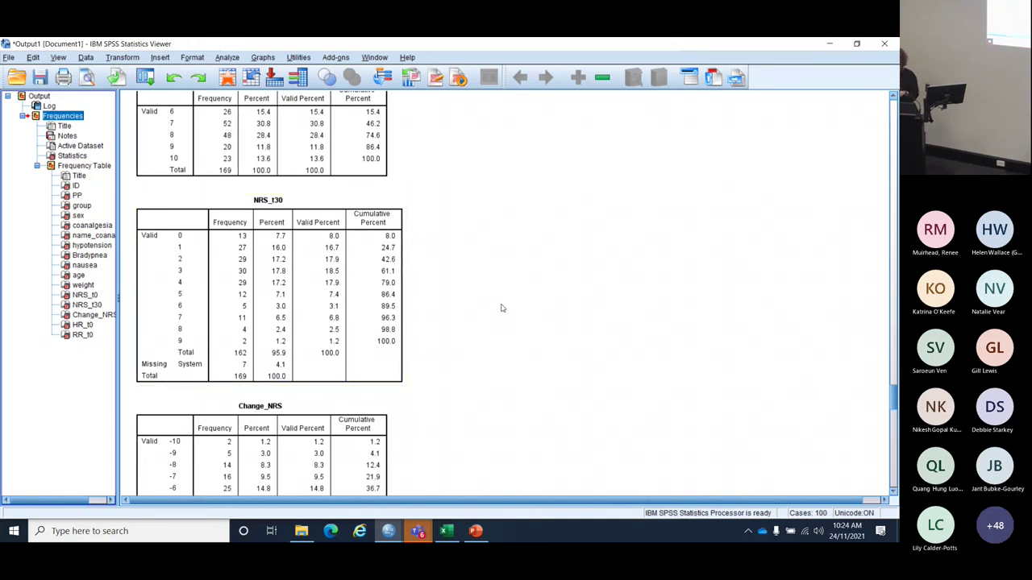
pyautogui.scroll(-3, 502, 306)
pyautogui.scroll(-1, 502, 307)
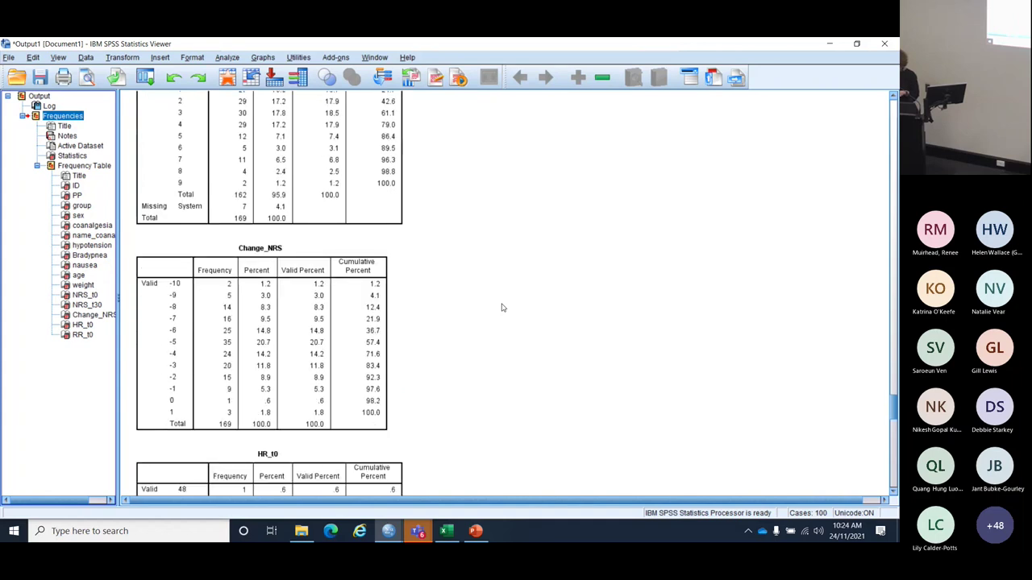
# Step: Compare the case totals and missing values across the NRS_t0, NRS_t30 and Change_NRS frequency tables
pyautogui.scroll(2, 503, 306)
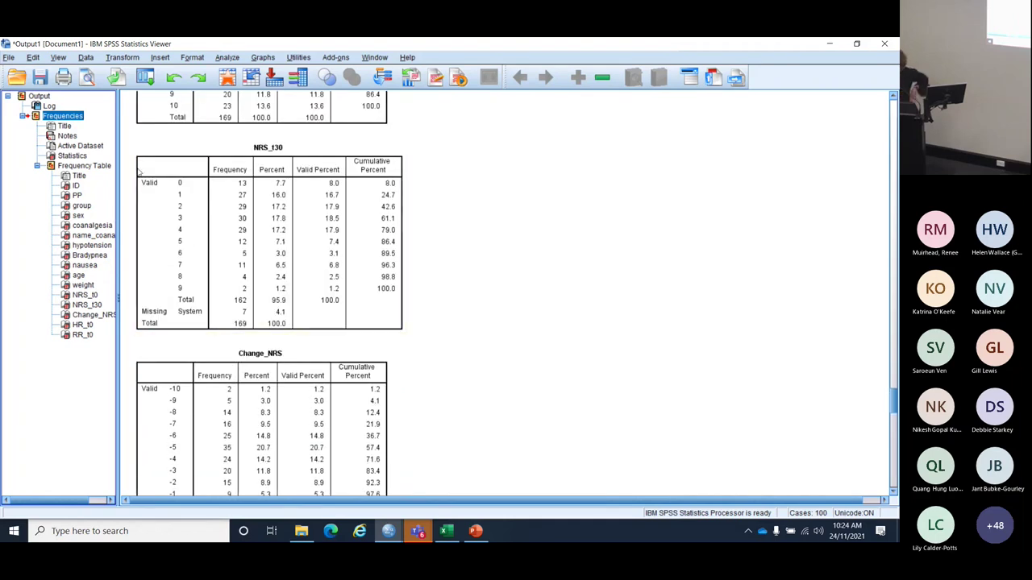
pyautogui.click(139, 170)
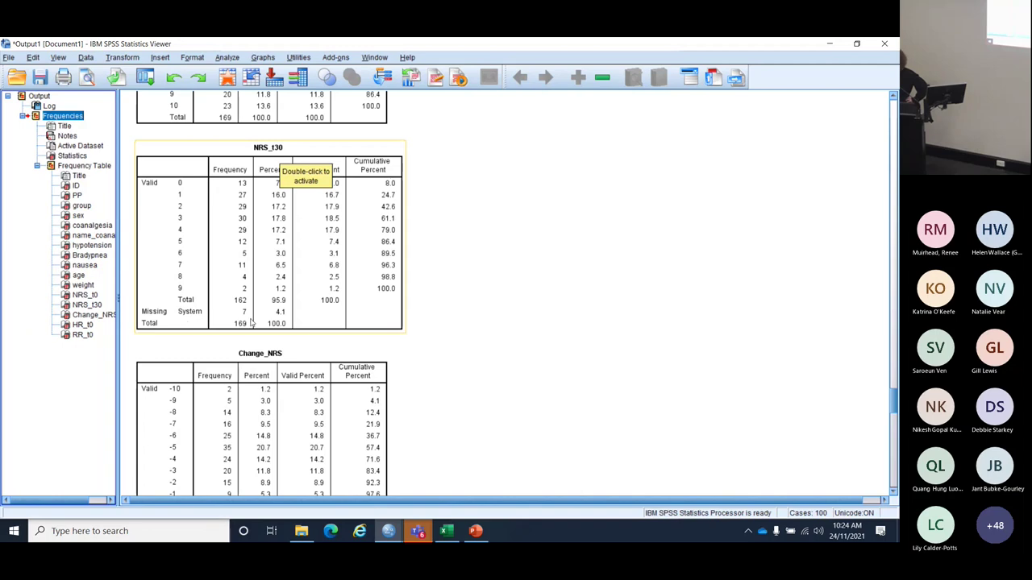
pyautogui.scroll(2, 252, 321)
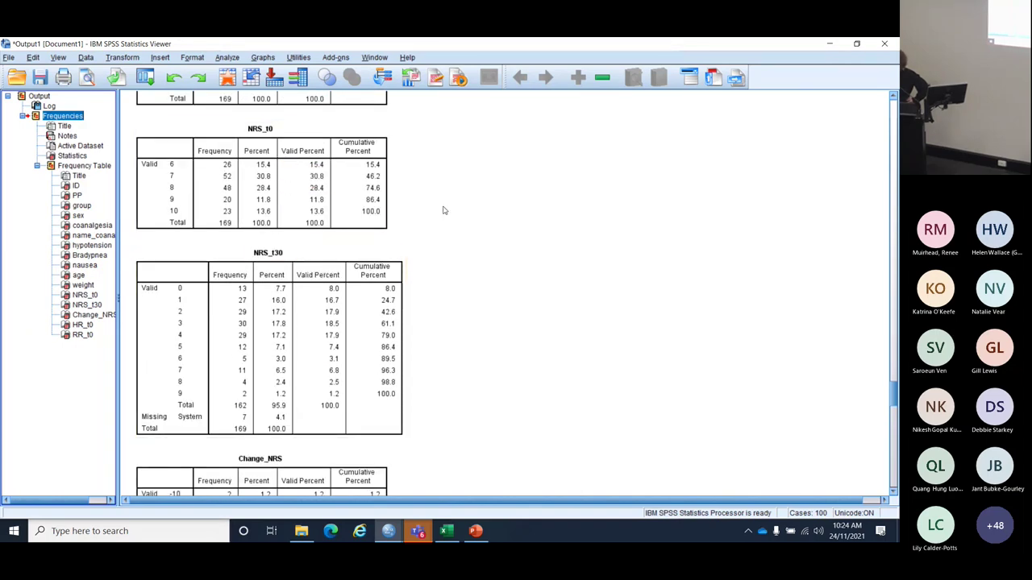
pyautogui.scroll(-5, 636, 244)
pyautogui.click(259, 128)
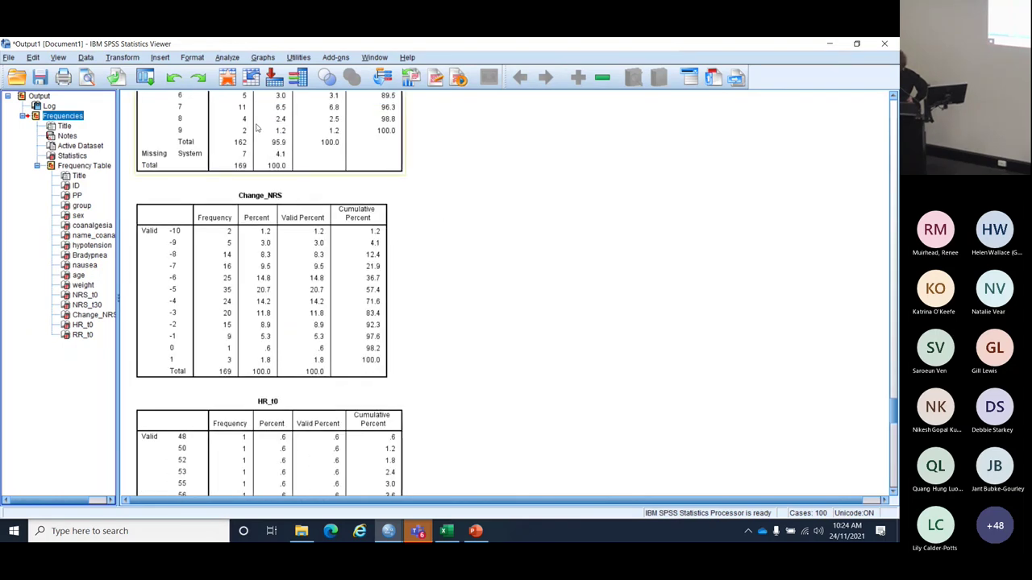
pyautogui.click(224, 191)
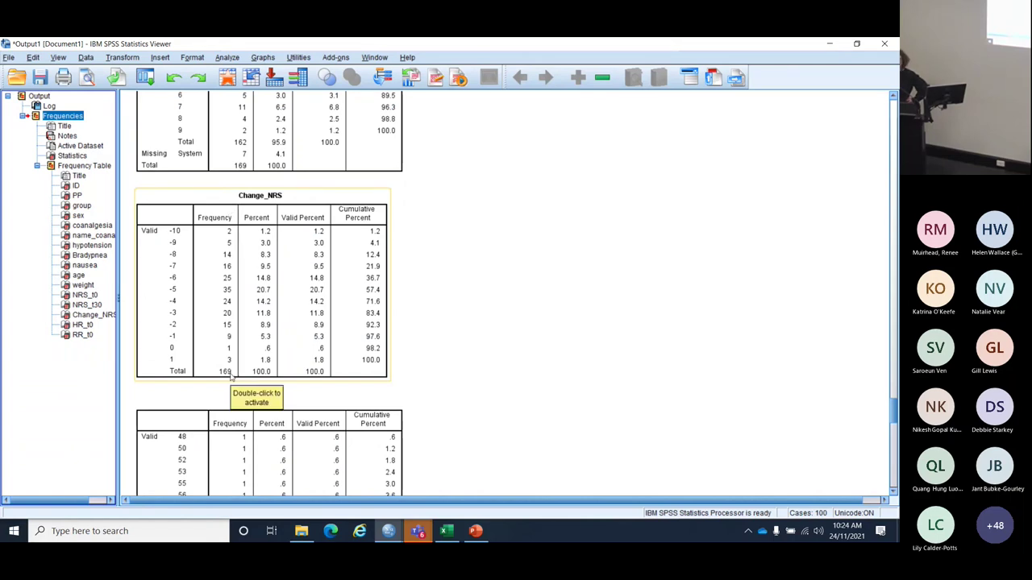
pyautogui.click(597, 321)
pyautogui.scroll(2, 597, 321)
pyautogui.scroll(1, 541, 261)
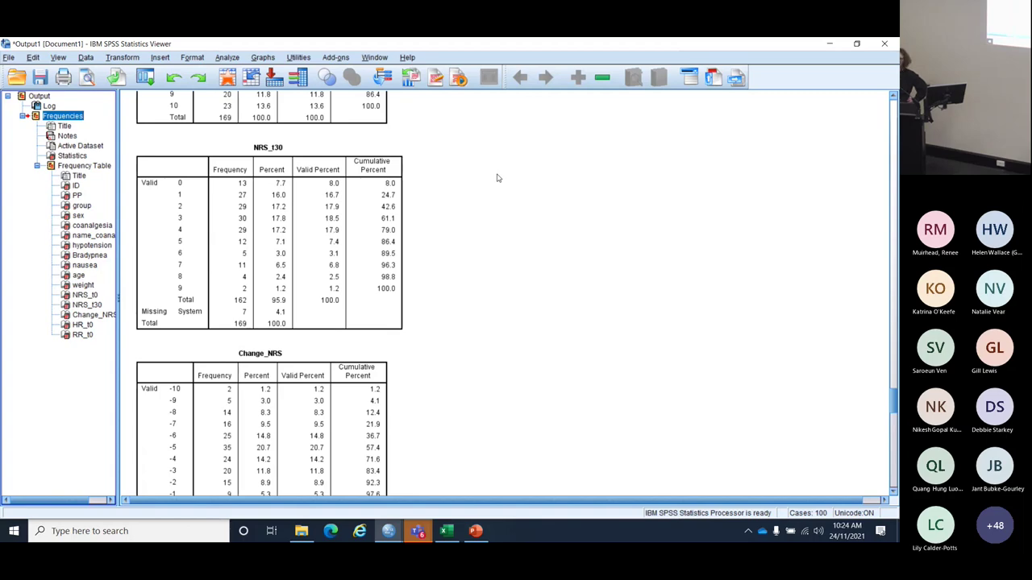
# Step: Examine the HR_t0 and RR_t0 frequency tables from lowest to highest value, including their missing cases
pyautogui.scroll(-6, 497, 177)
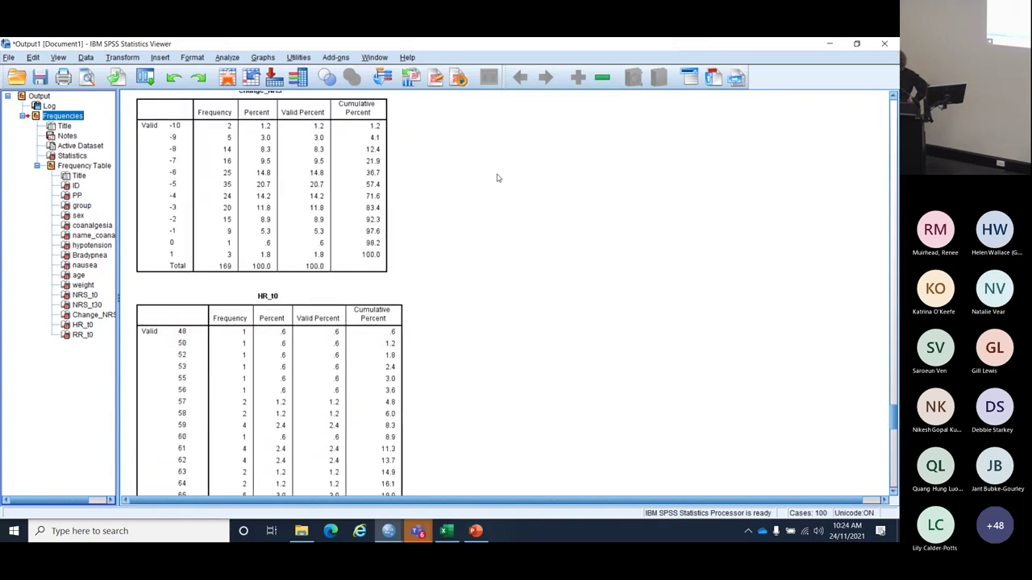
pyautogui.scroll(-2, 497, 177)
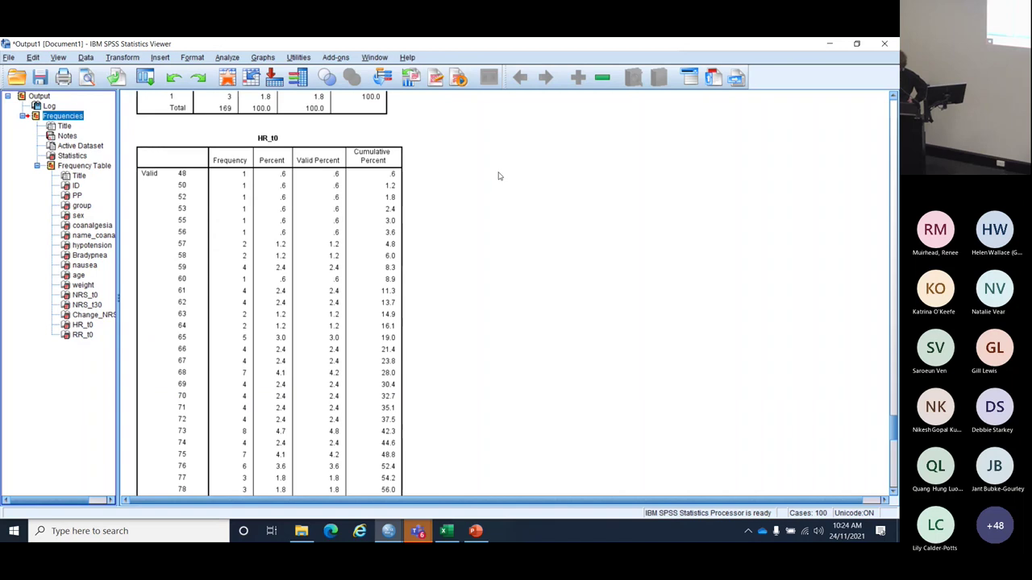
pyautogui.click(171, 184)
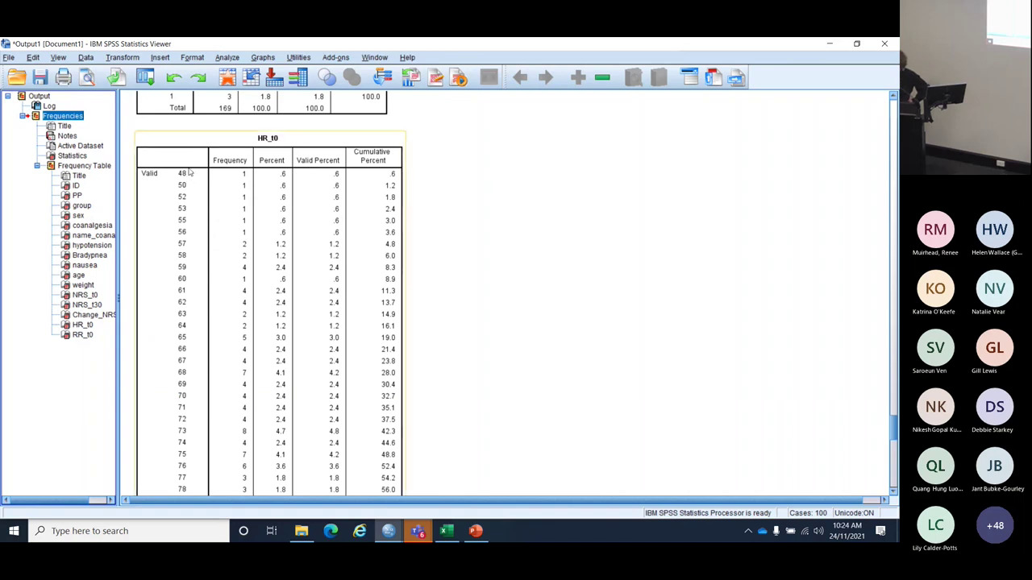
pyautogui.scroll(-9, 194, 184)
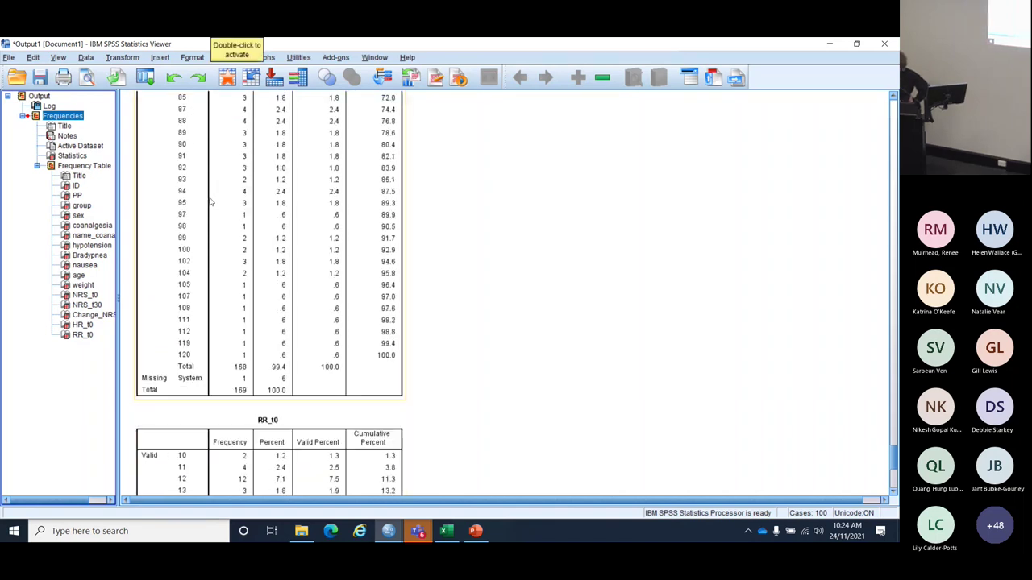
pyautogui.scroll(-3, 660, 407)
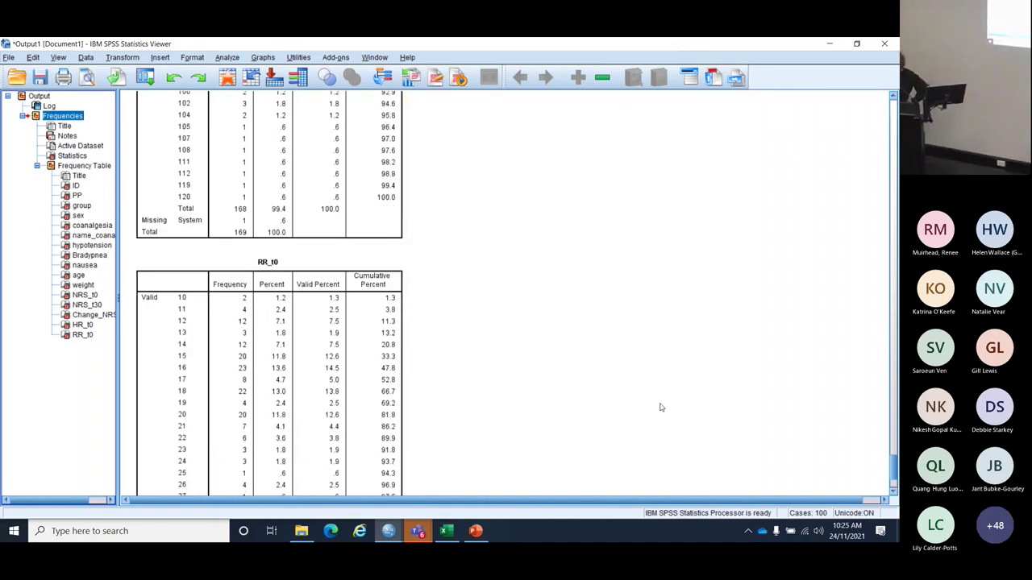
pyautogui.click(224, 262)
pyautogui.scroll(-2, 225, 271)
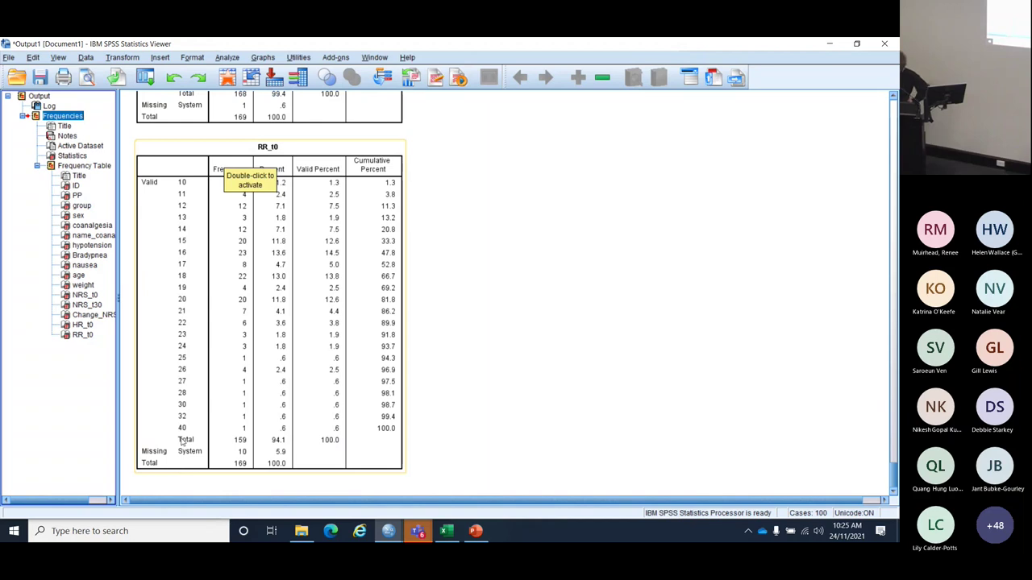
pyautogui.click(641, 427)
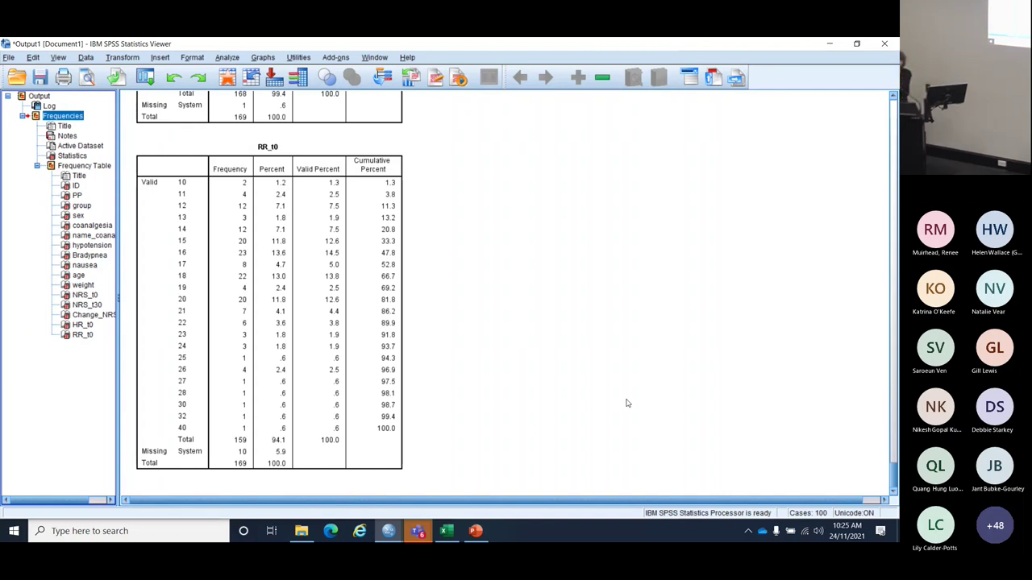
# Step: Switch to the SPSS Data Editor's variable definitions and show the Data dictionary subset sheet in Excel alongside them
pyautogui.click(389, 532)
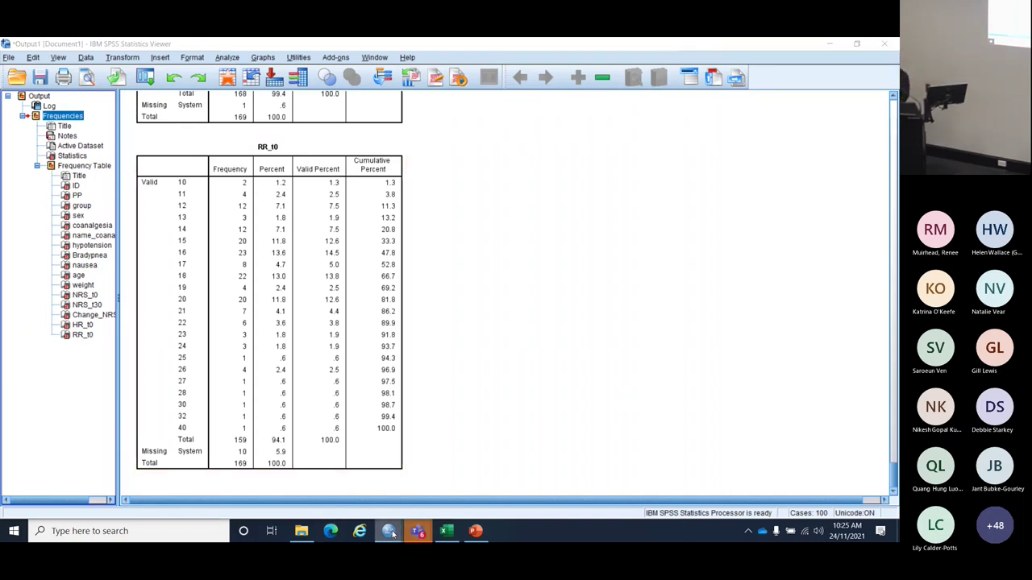
pyautogui.click(449, 445)
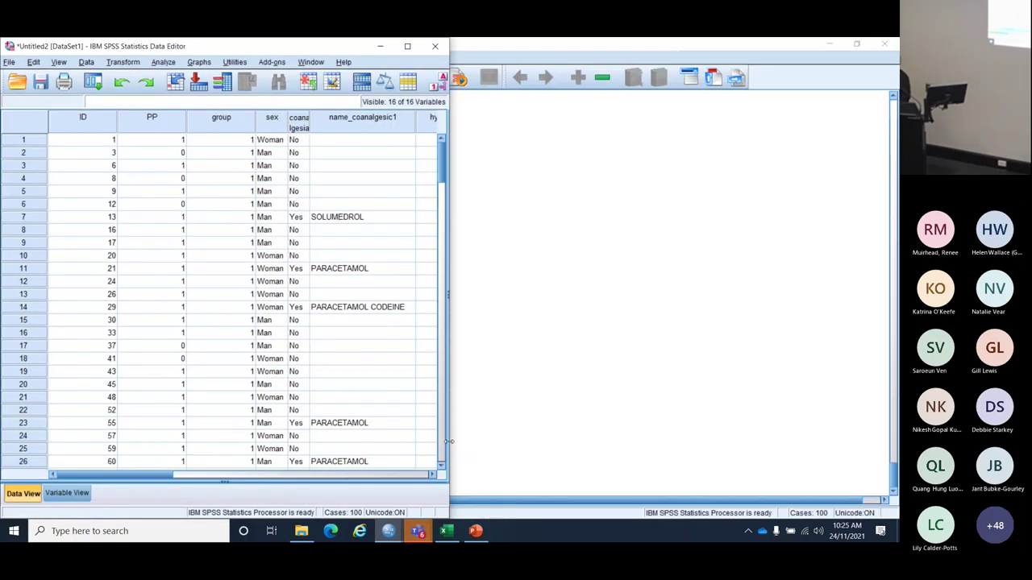
pyautogui.click(447, 531)
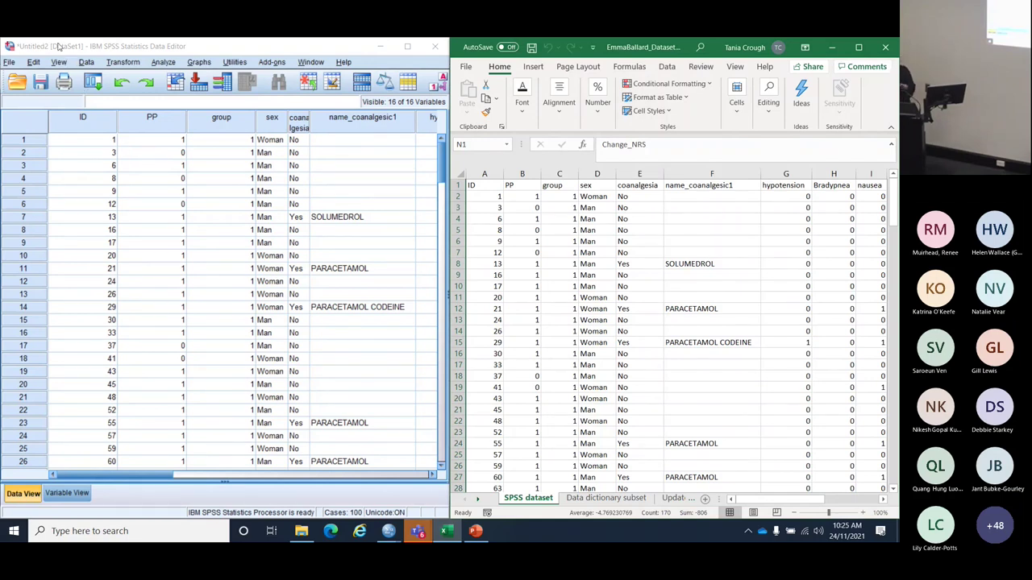
pyautogui.click(65, 494)
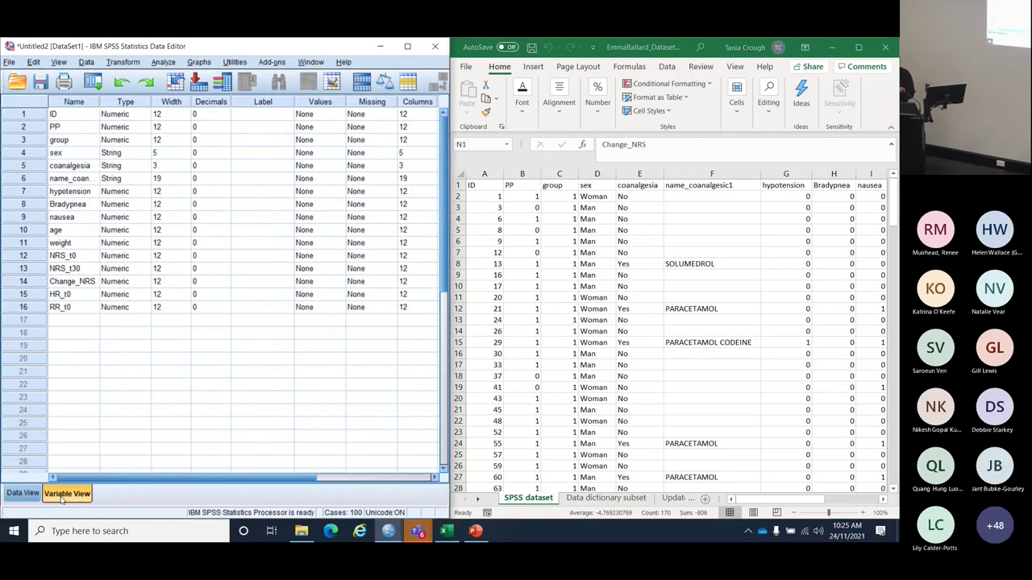
pyautogui.click(600, 499)
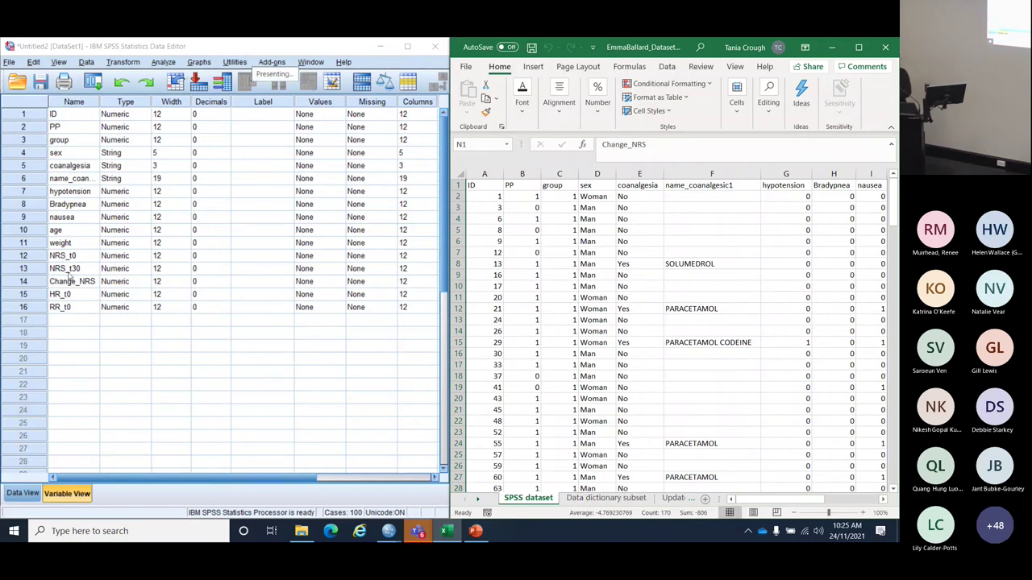
pyautogui.click(621, 499)
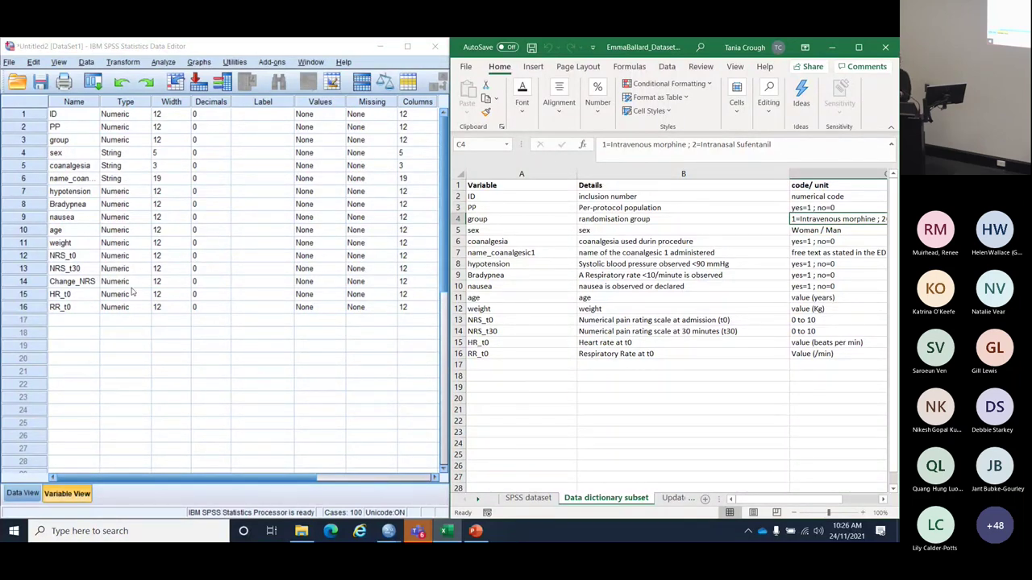
# Step: Enlarge the Data Editor window and set the measurement level of NRS_t0 and NRS_t30 to Ordinal
pyautogui.moveTo(224, 482); pyautogui.dragTo(318, 484)
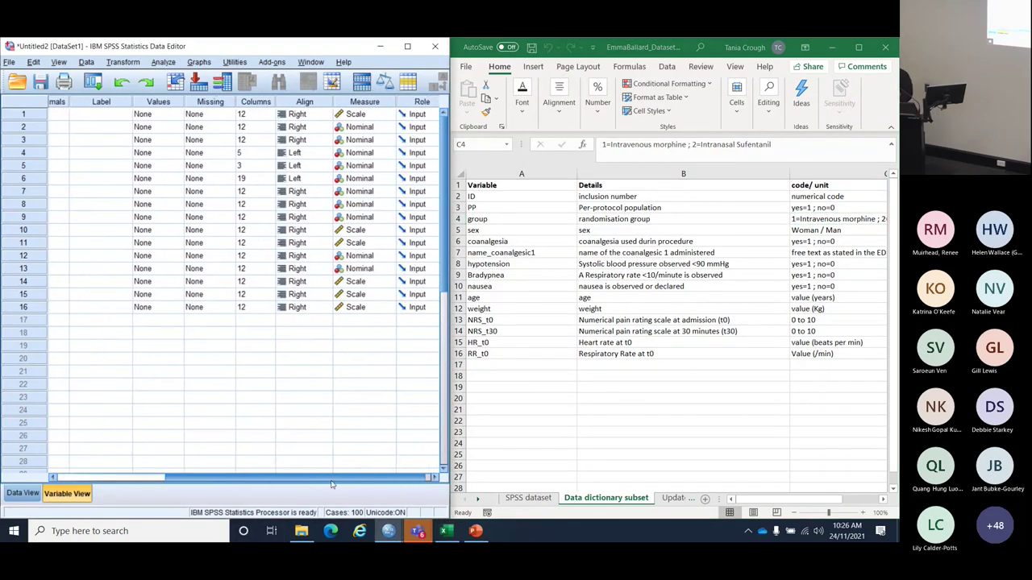
pyautogui.moveTo(226, 47); pyautogui.dragTo(213, 27)
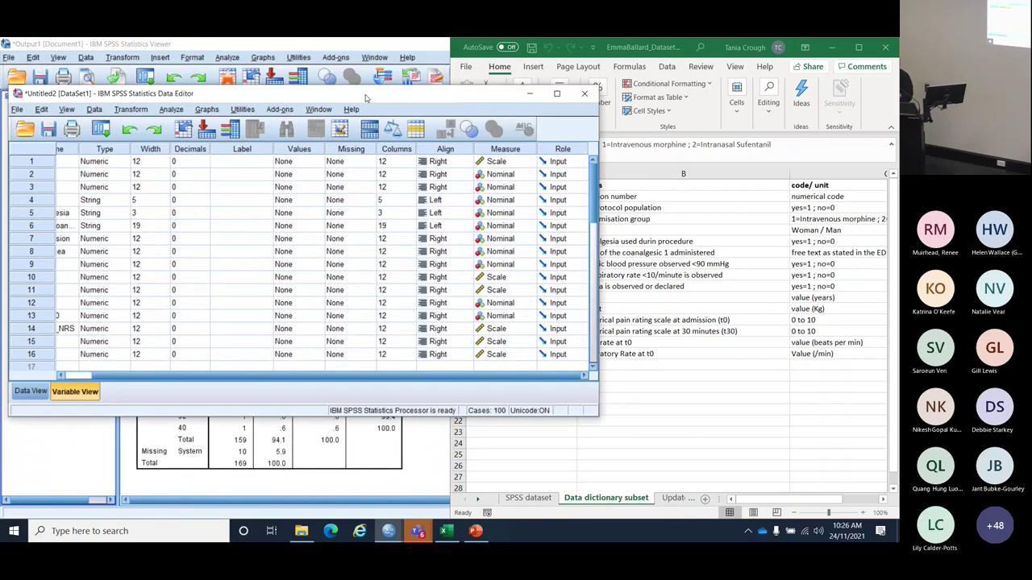
pyautogui.press('super+Up')
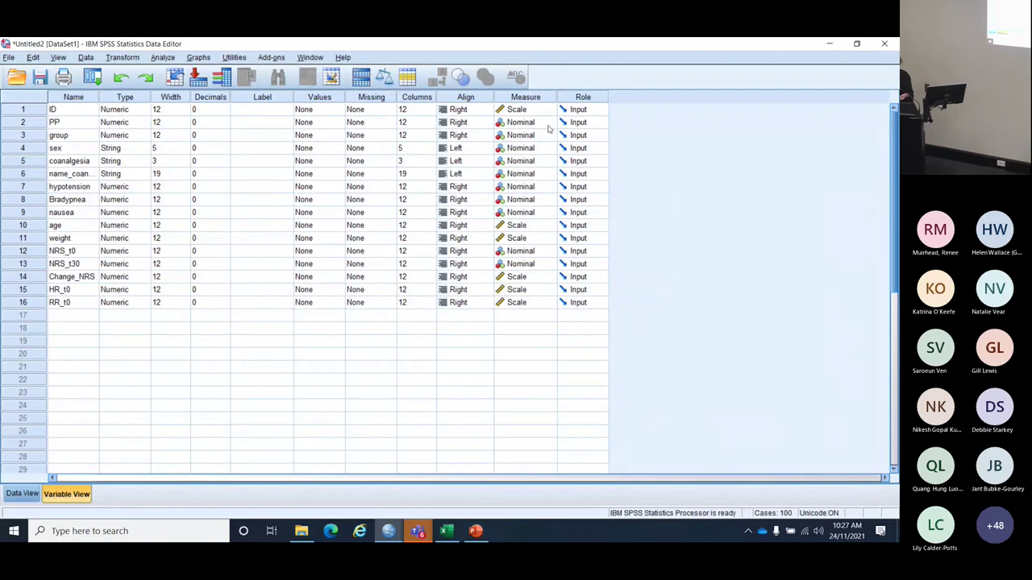
pyautogui.click(520, 252)
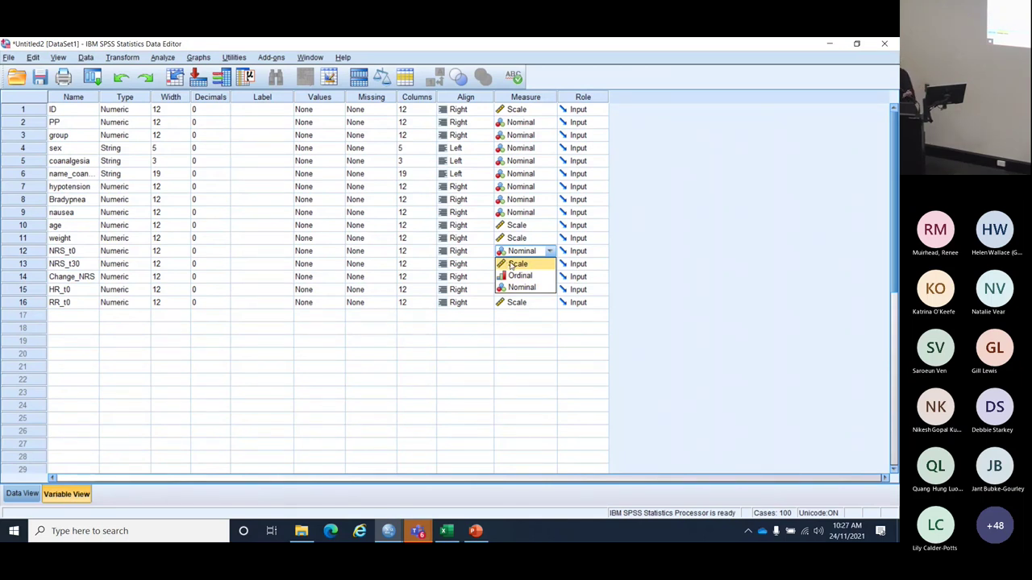
pyautogui.click(513, 276)
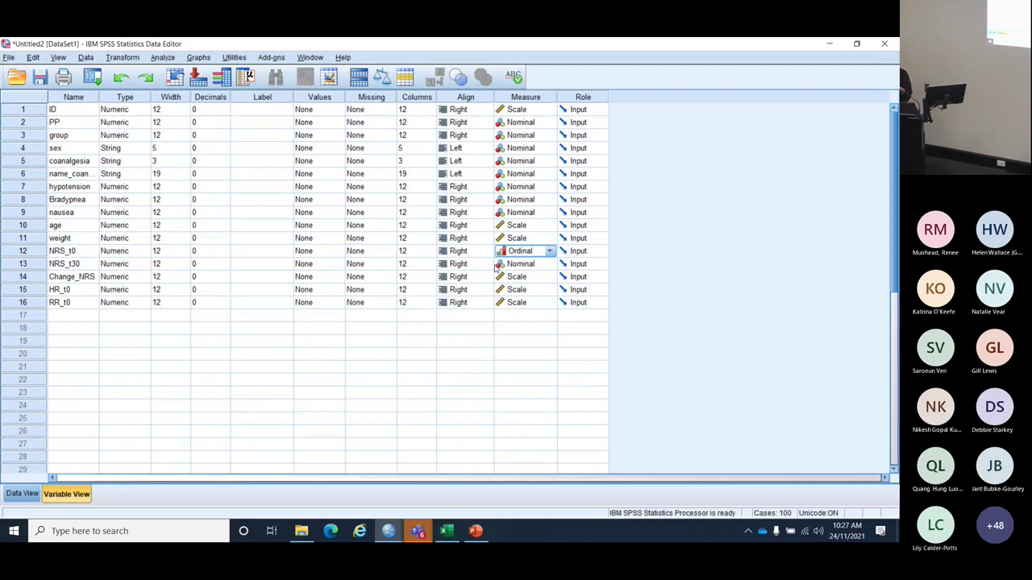
pyautogui.click(500, 265)
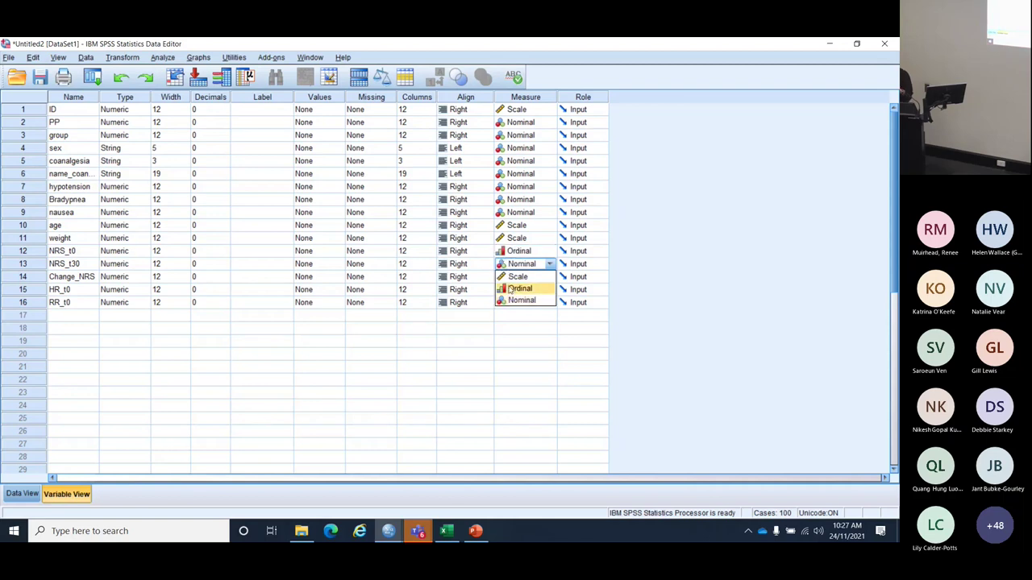
pyautogui.click(508, 287)
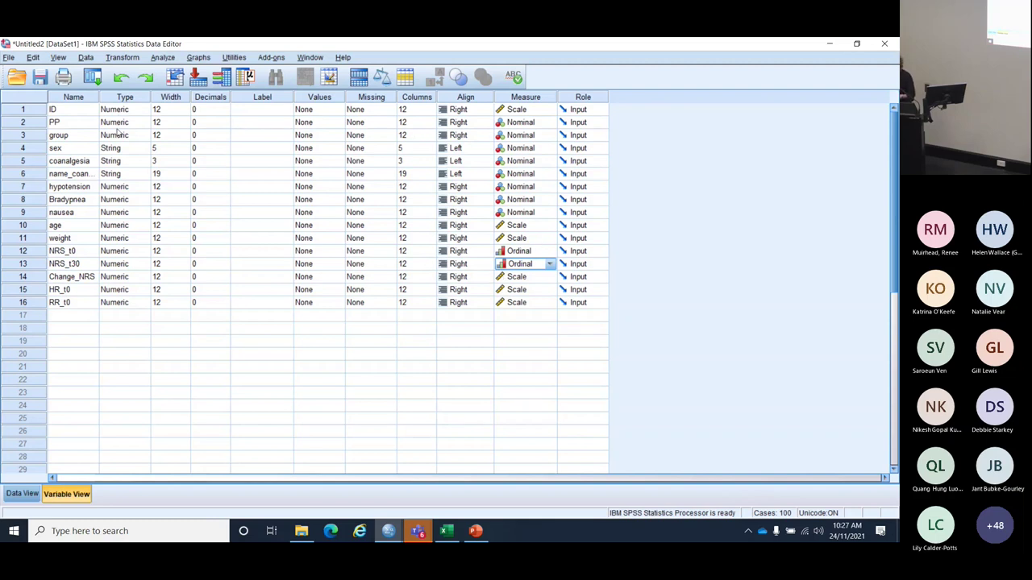
pyautogui.click(528, 228)
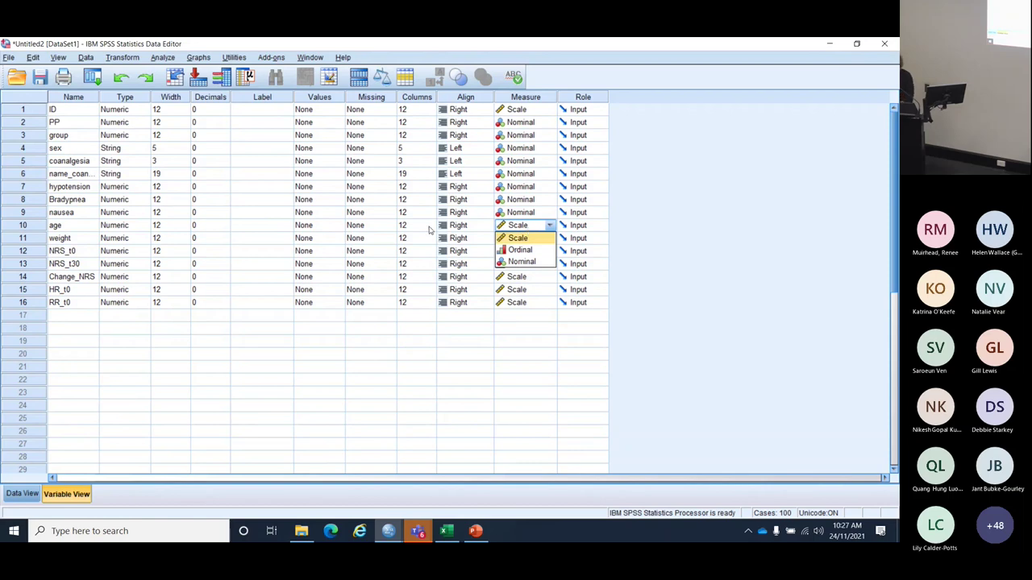
# Step: Place the variable definitions beside the Excel data dictionary again and look up the details and coding of PP
pyautogui.click(856, 45)
pyautogui.click(856, 45)
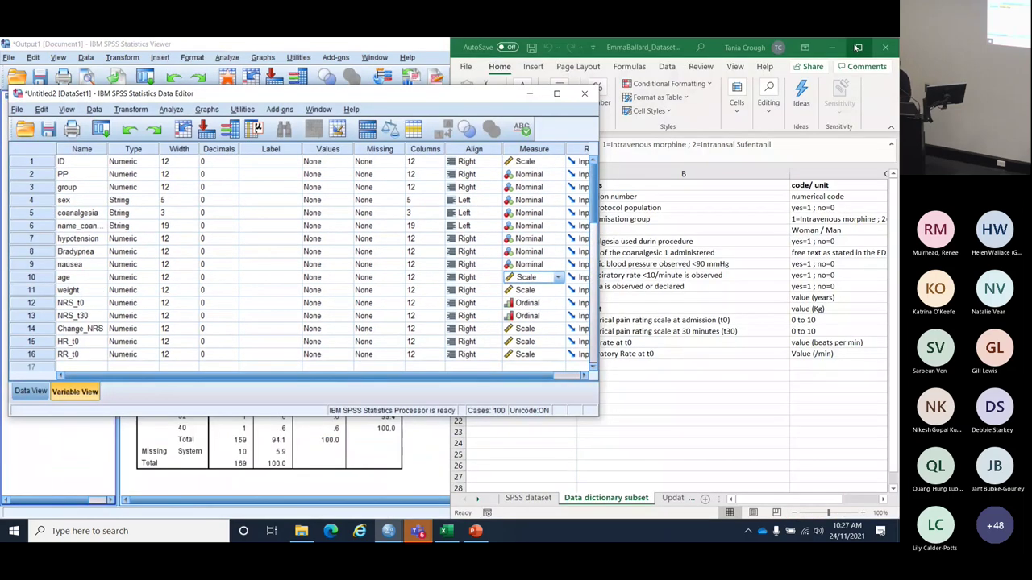
pyautogui.press('super+Left')
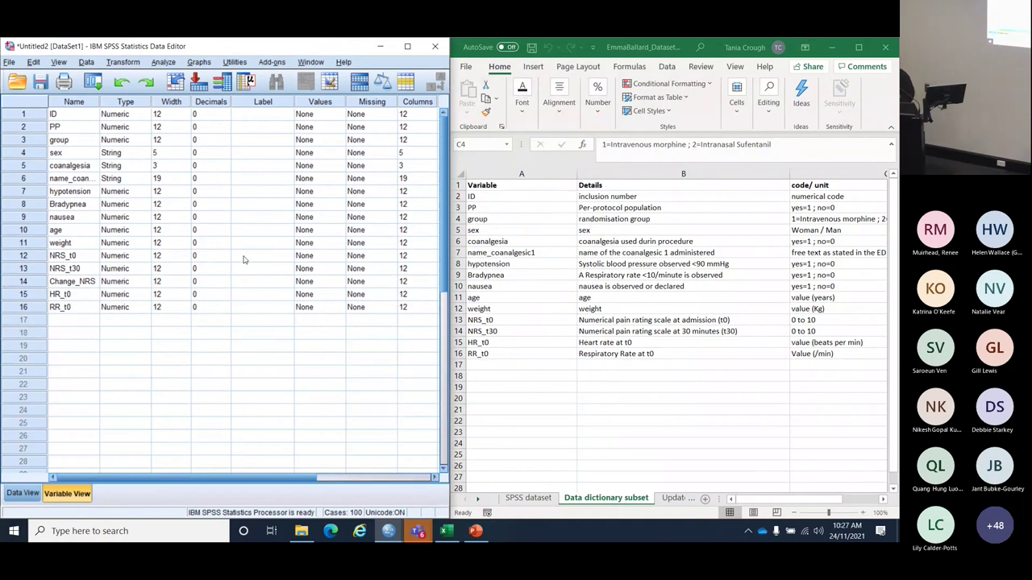
pyautogui.click(806, 214)
pyautogui.press('Left')
pyautogui.press('Up')
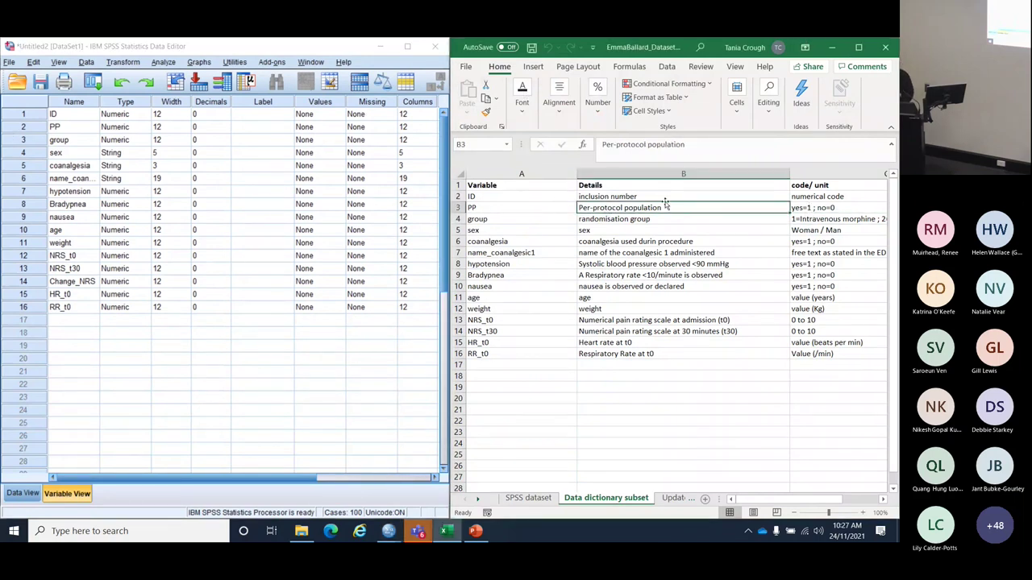
pyautogui.click(811, 210)
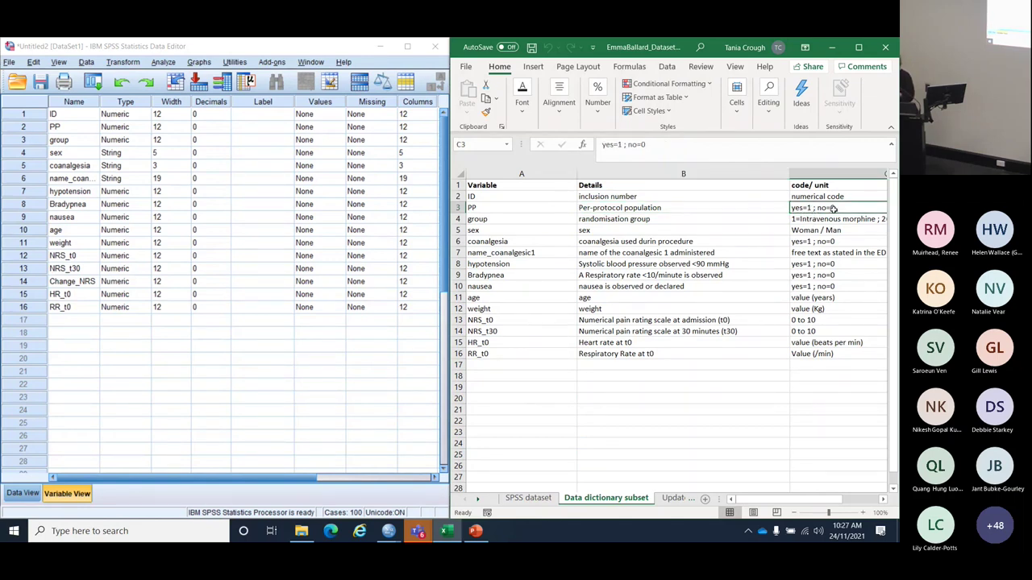
# Step: Define the value labels of PP as 1 = "yes" and 0 = "no"
pyautogui.click(328, 129)
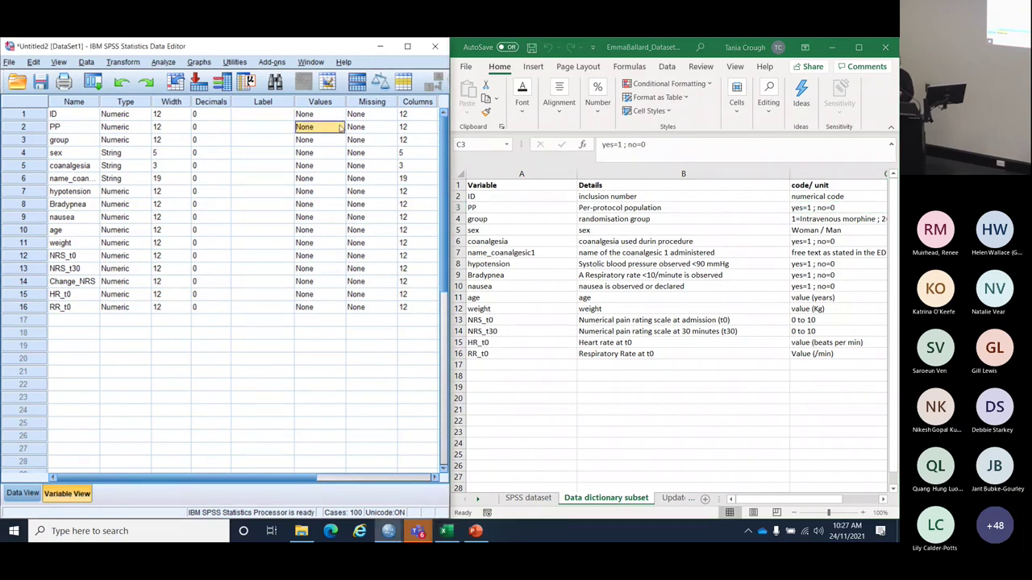
pyautogui.click(342, 127)
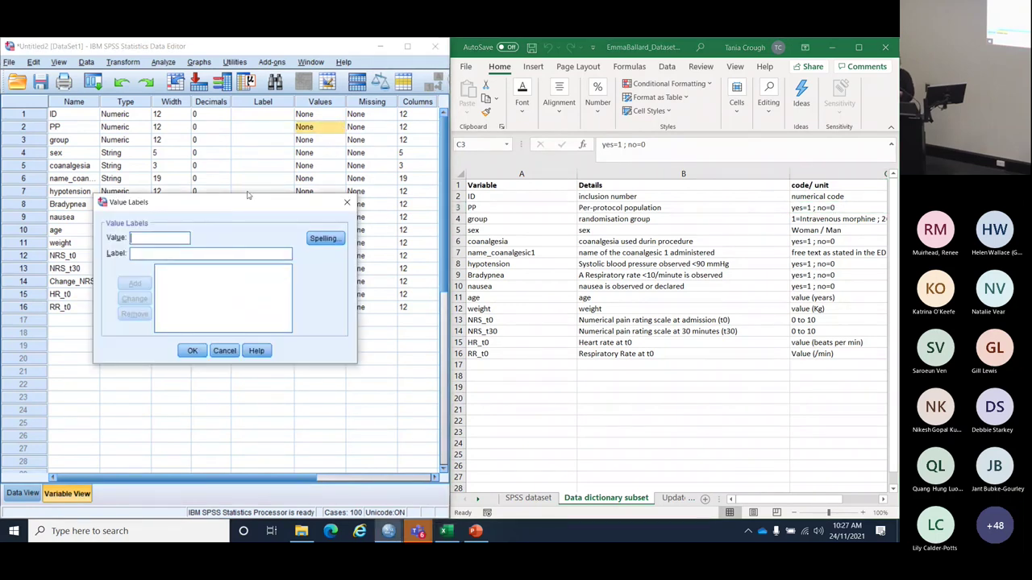
pyautogui.write('1')
pyautogui.click(144, 254)
pyautogui.write('yes')
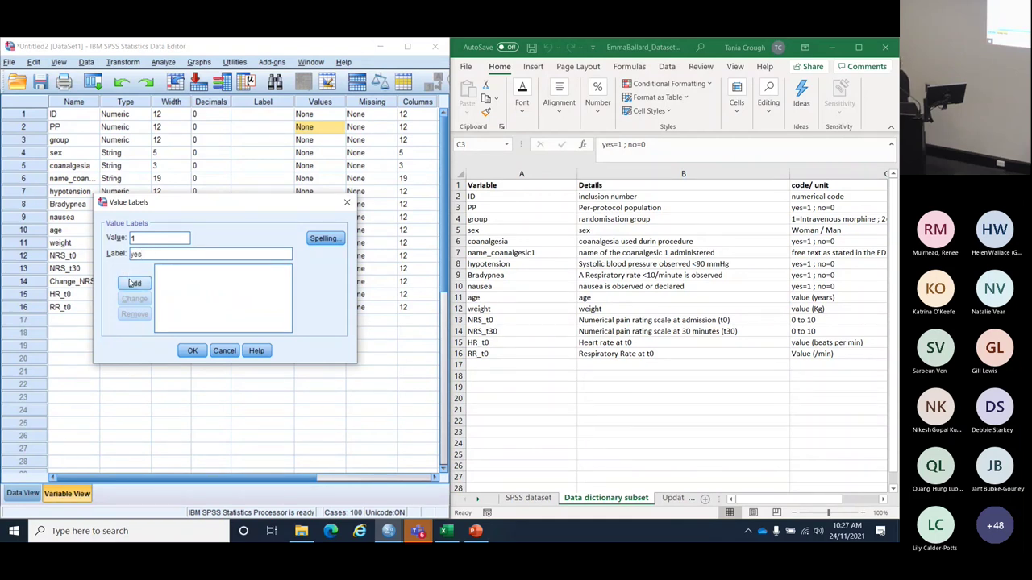
pyautogui.click(131, 282)
pyautogui.write('0')
pyautogui.write('no')
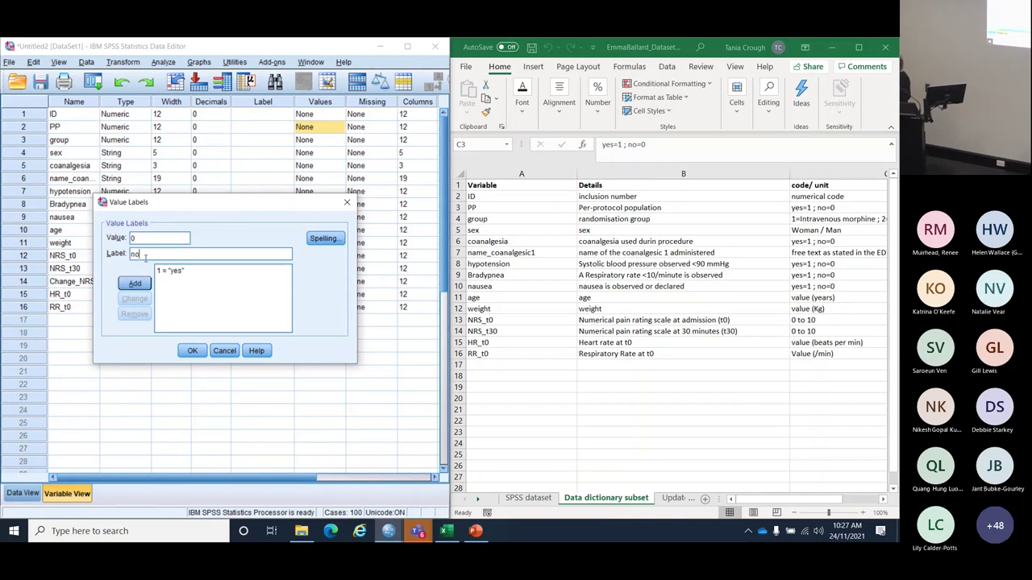
pyautogui.click(135, 285)
pyautogui.click(192, 350)
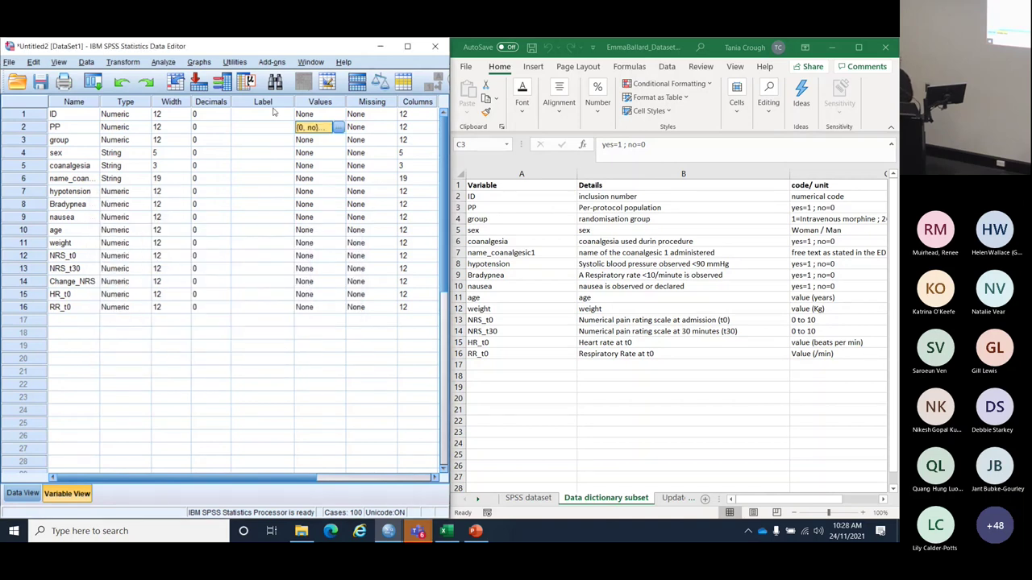
# Step: Copy the value labels of PP and paste them into the value labels of coanalgesia
pyautogui.click(304, 128)
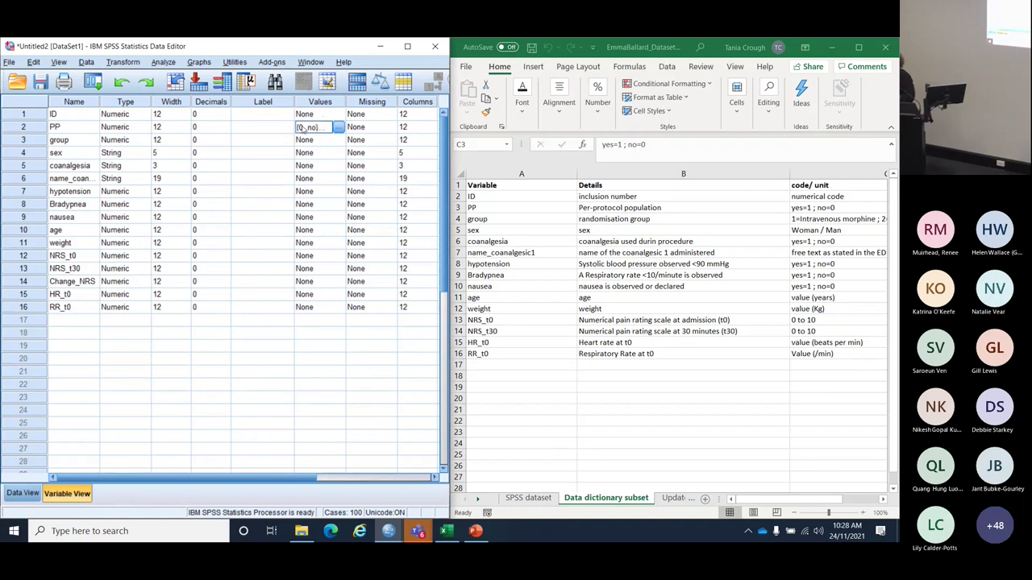
pyautogui.rightClick(304, 127)
pyautogui.click(307, 139)
pyautogui.rightClick(304, 167)
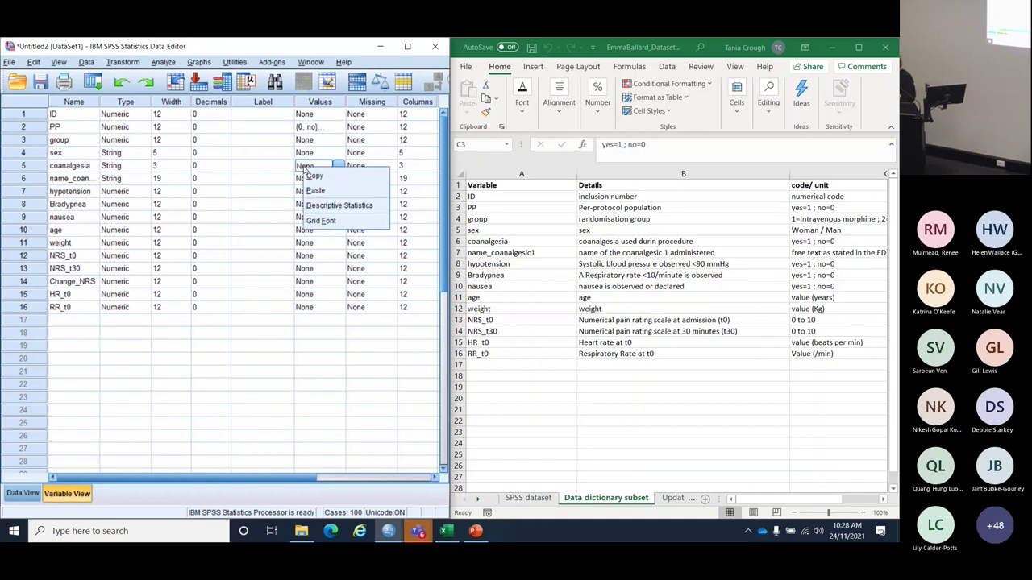
pyautogui.click(309, 191)
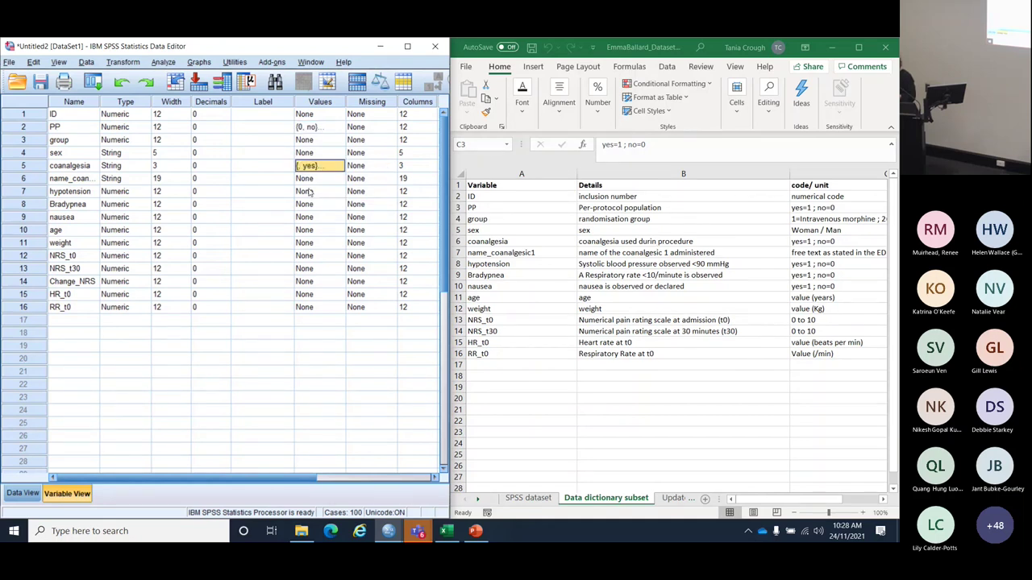
# Step: Correct the value labels of coanalgesia by adding 0 = "no" and assigning the value 1 to the "yes" label
pyautogui.click(319, 167)
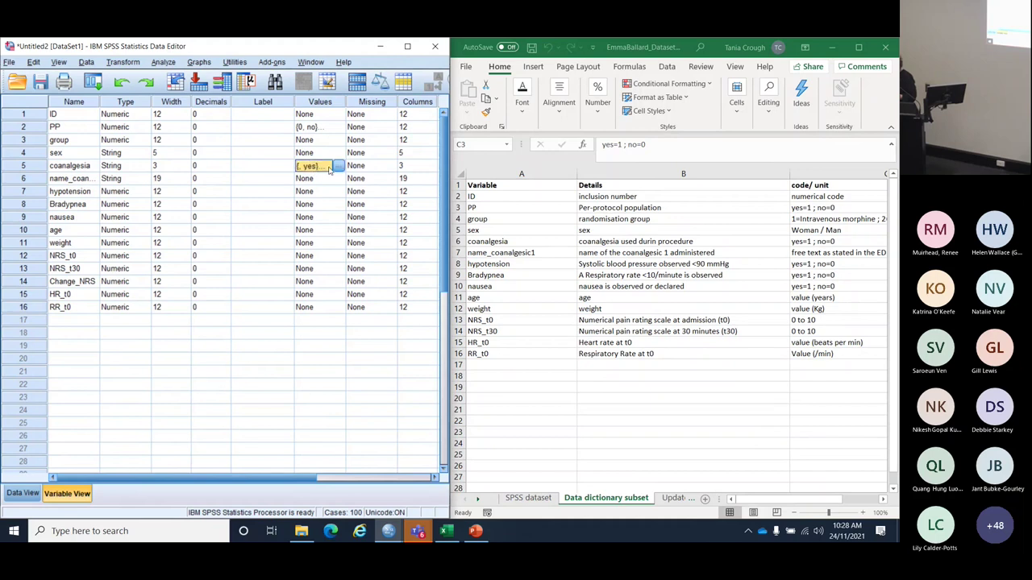
pyautogui.click(339, 166)
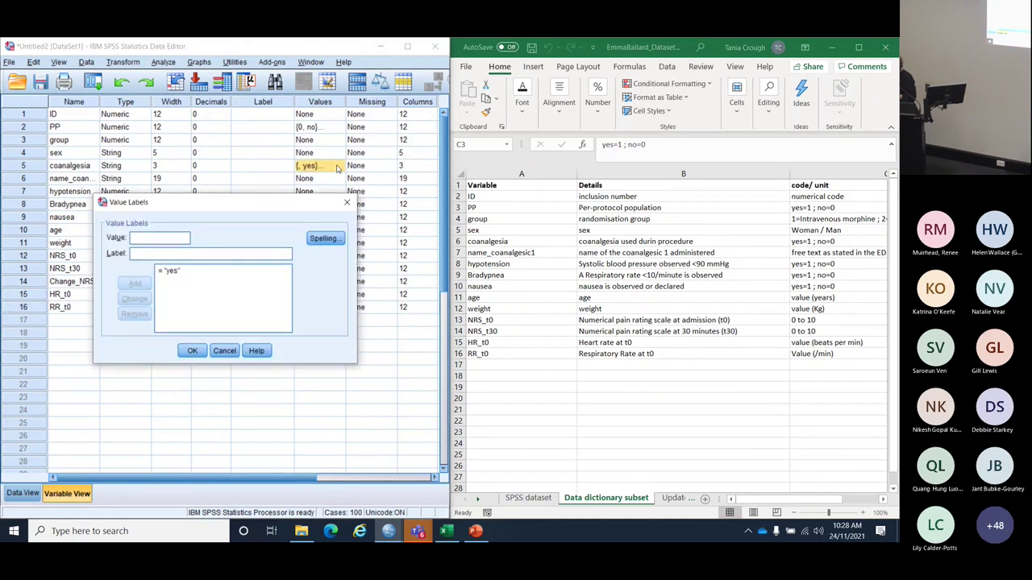
pyautogui.write('0')
pyautogui.click(145, 253)
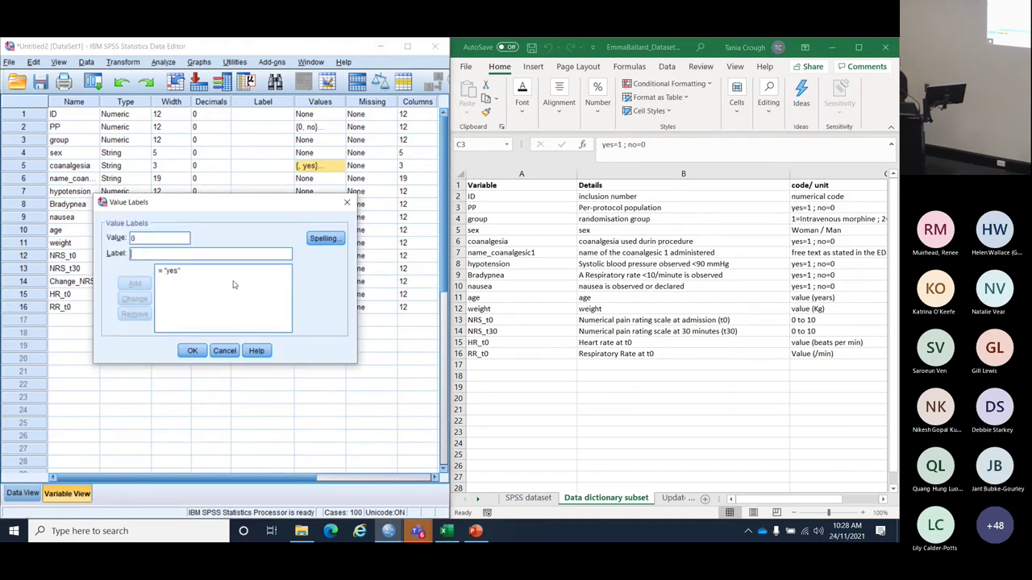
pyautogui.write('no')
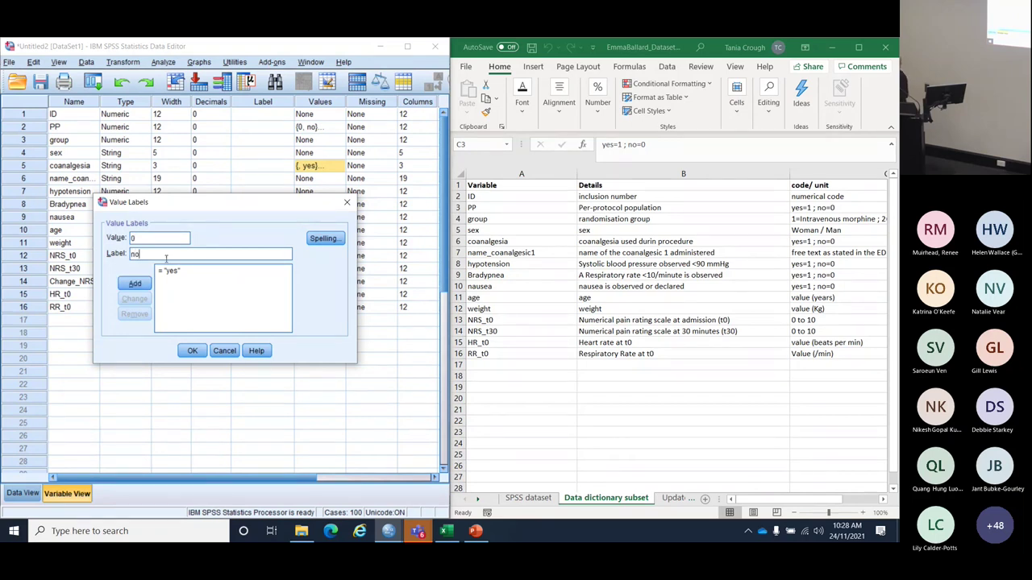
pyautogui.click(134, 283)
pyautogui.click(181, 272)
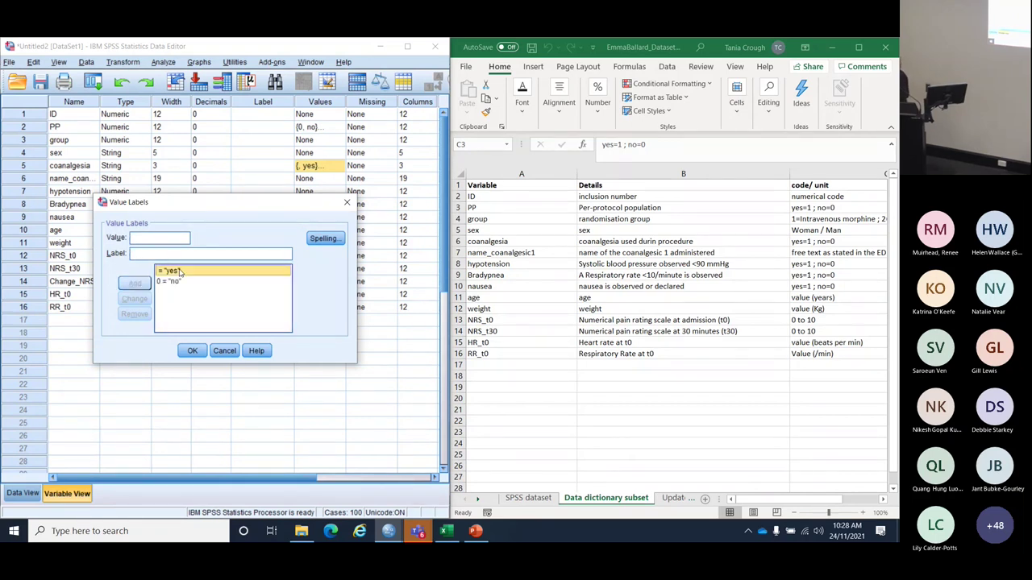
pyautogui.click(153, 238)
pyautogui.write('1')
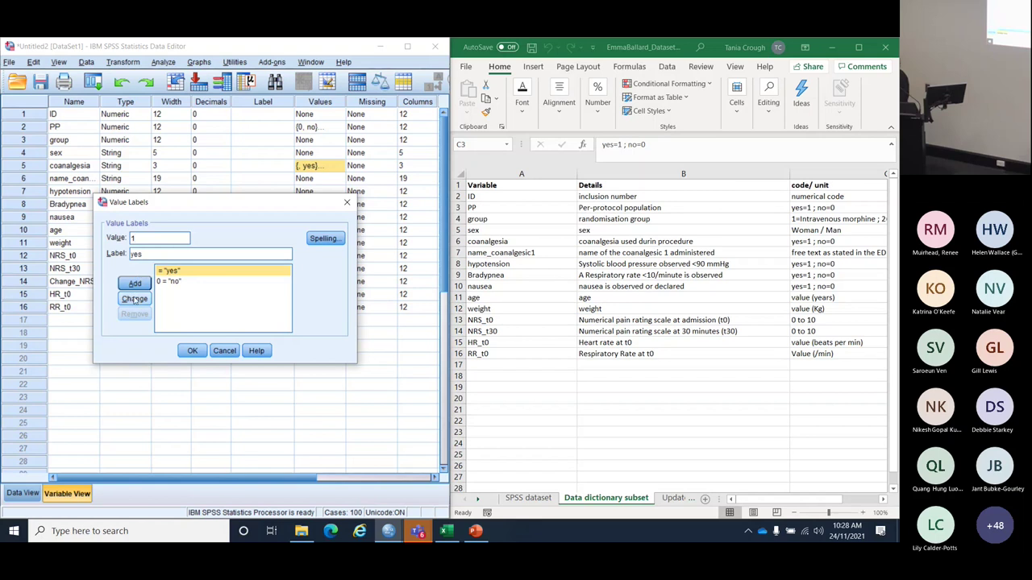
pyautogui.click(135, 298)
pyautogui.click(192, 349)
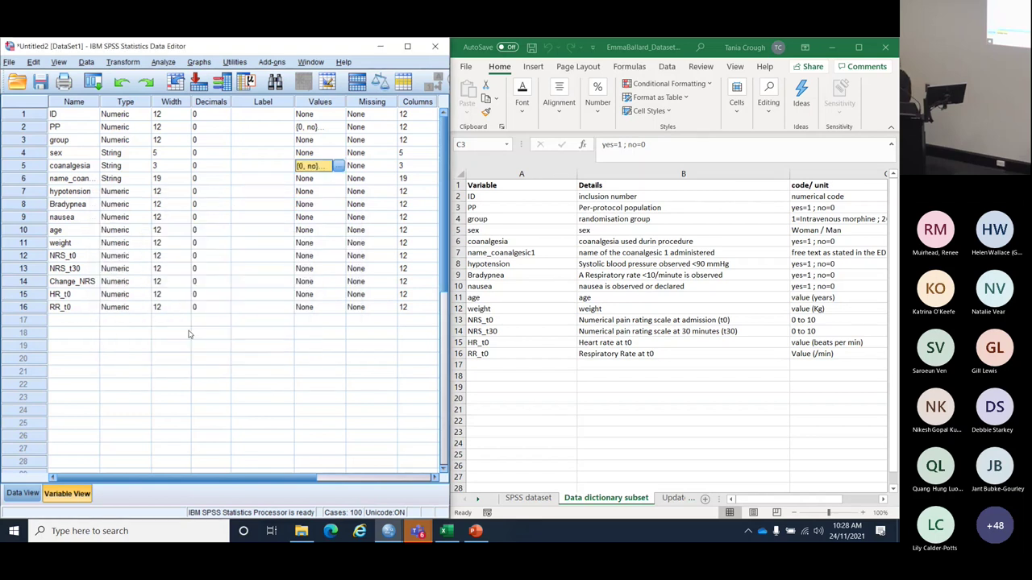
# Step: Try to copy the value labels of coanalgesia onto hypotension, Bradypnea and nausea together
pyautogui.rightClick(306, 167)
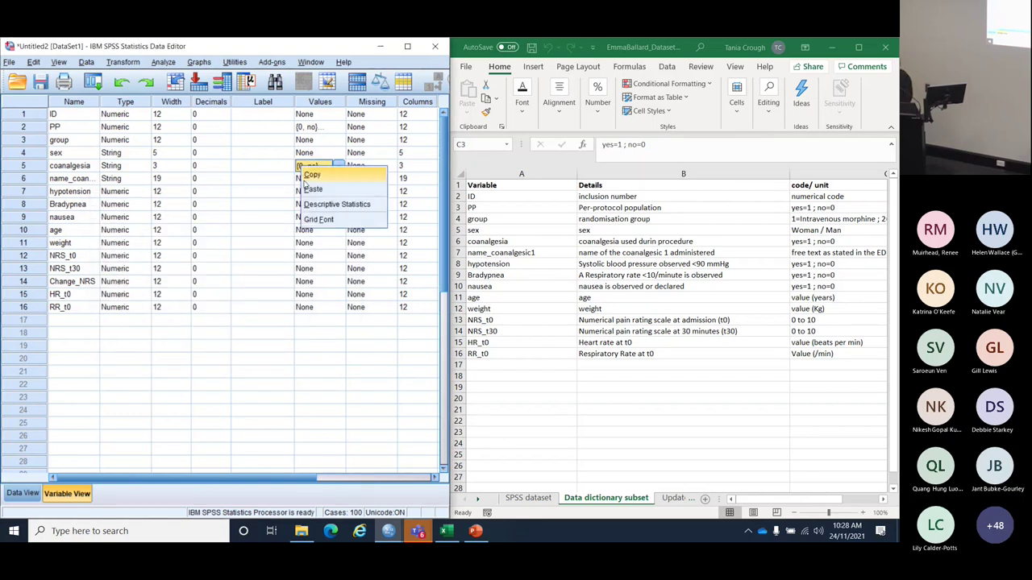
pyautogui.click(307, 181)
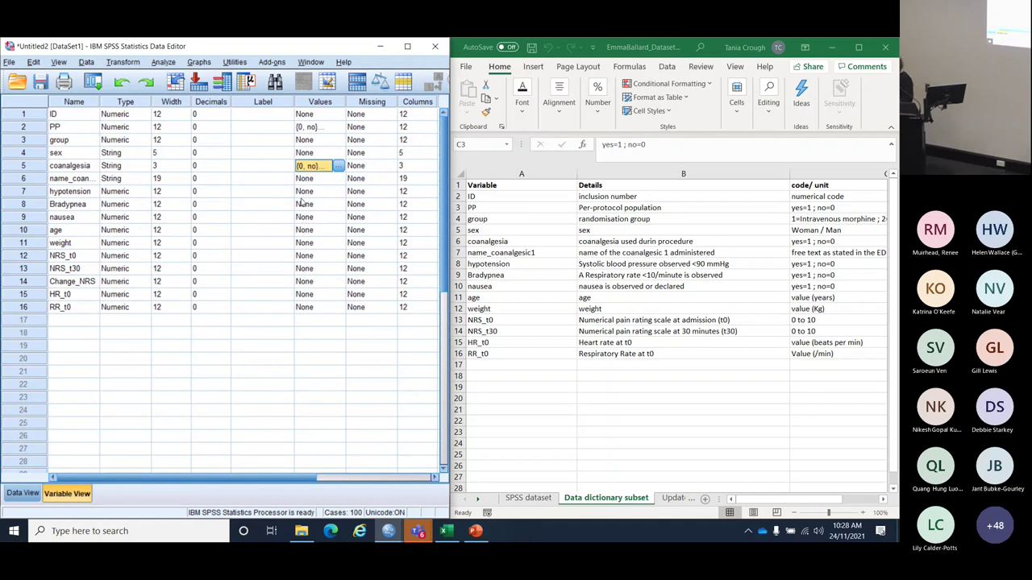
pyautogui.click(305, 193)
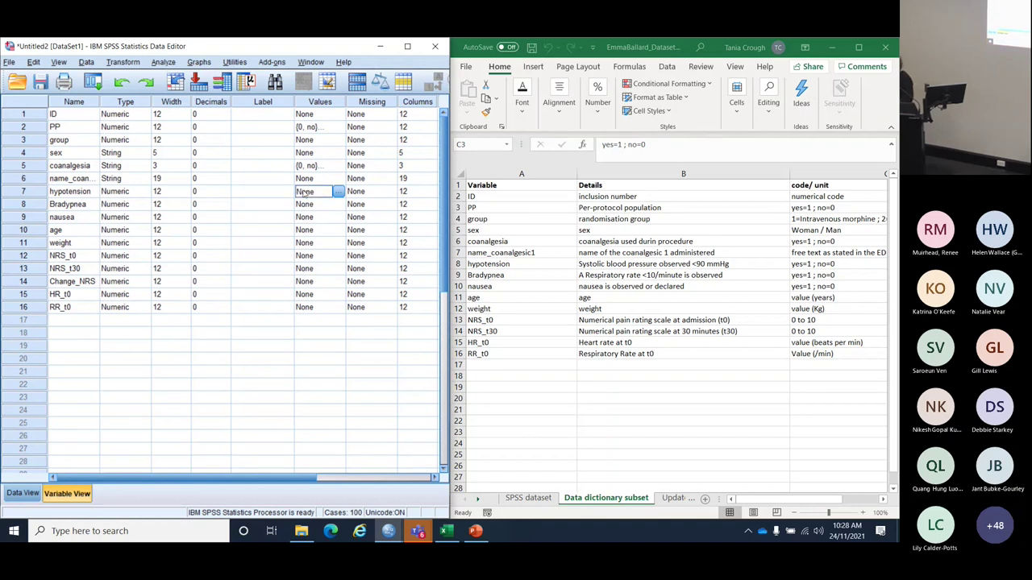
pyautogui.moveTo(304, 193); pyautogui.dragTo(305, 218)
pyautogui.rightClick(305, 221)
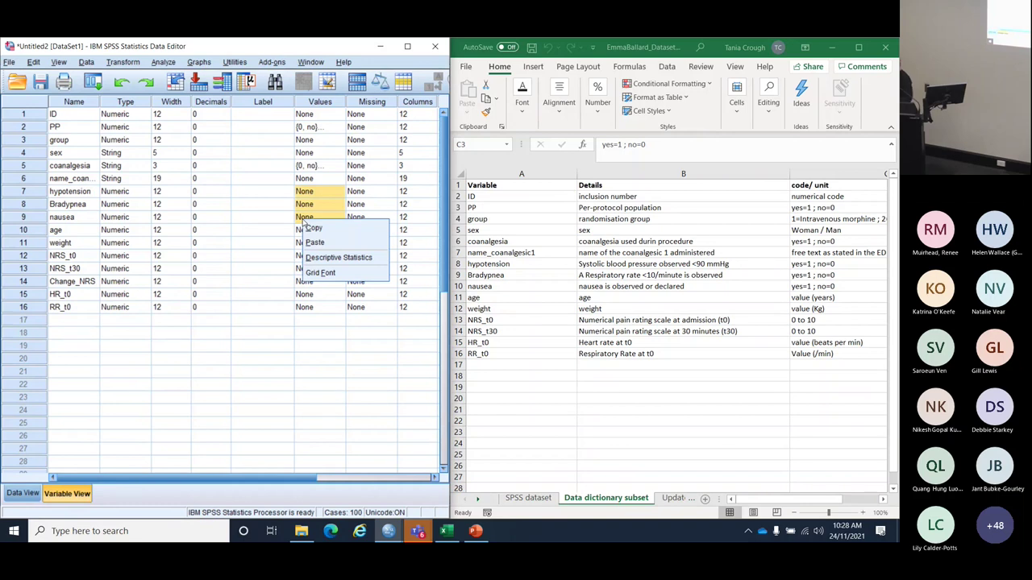
pyautogui.click(304, 242)
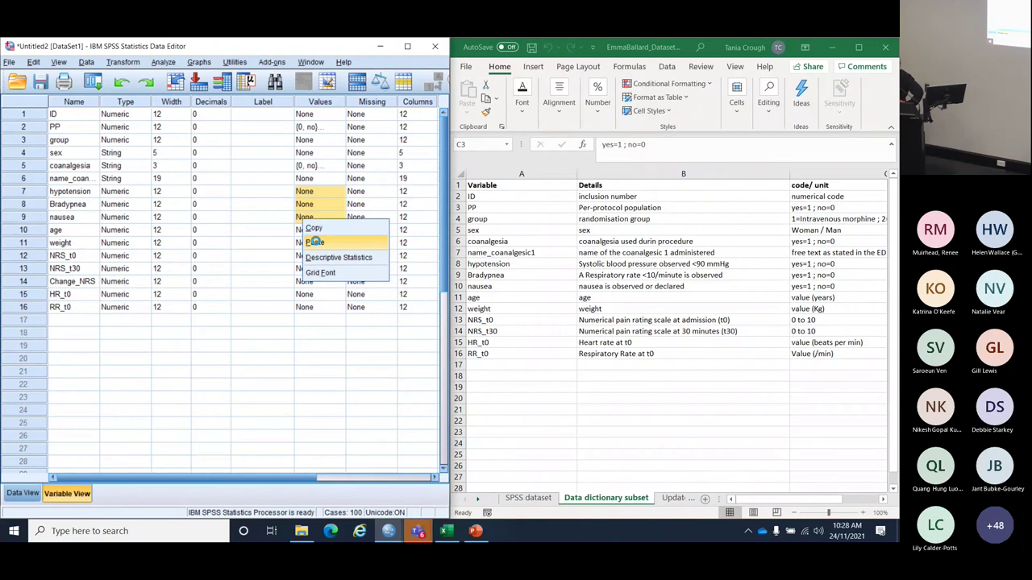
pyautogui.click(315, 242)
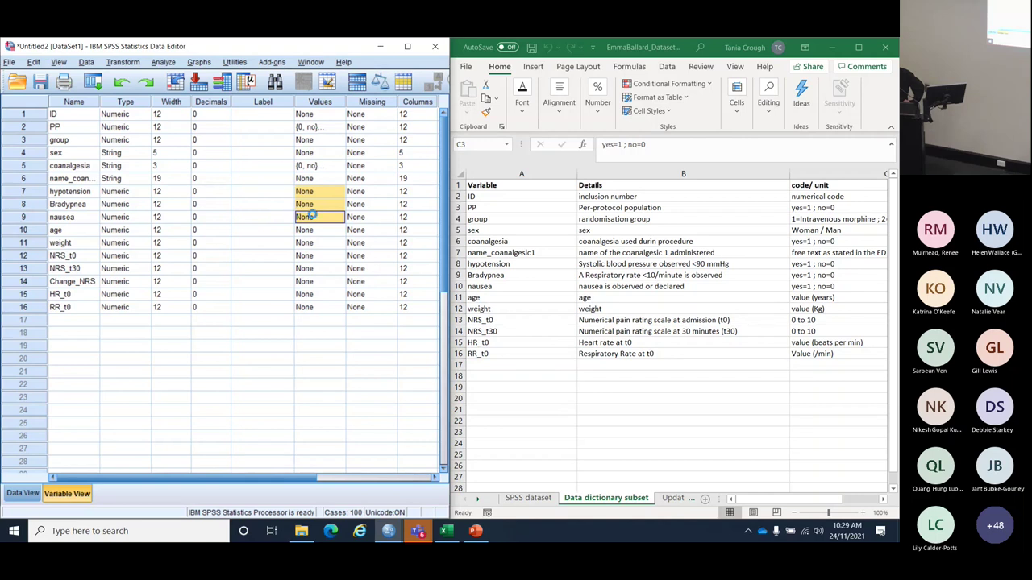
pyautogui.click(313, 218)
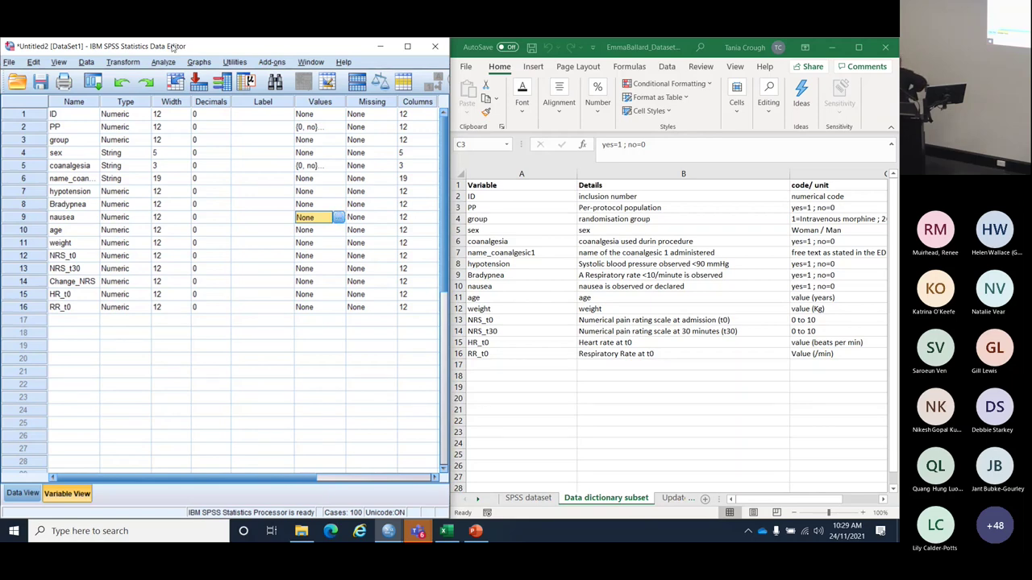
pyautogui.moveTo(173, 46); pyautogui.dragTo(179, 101)
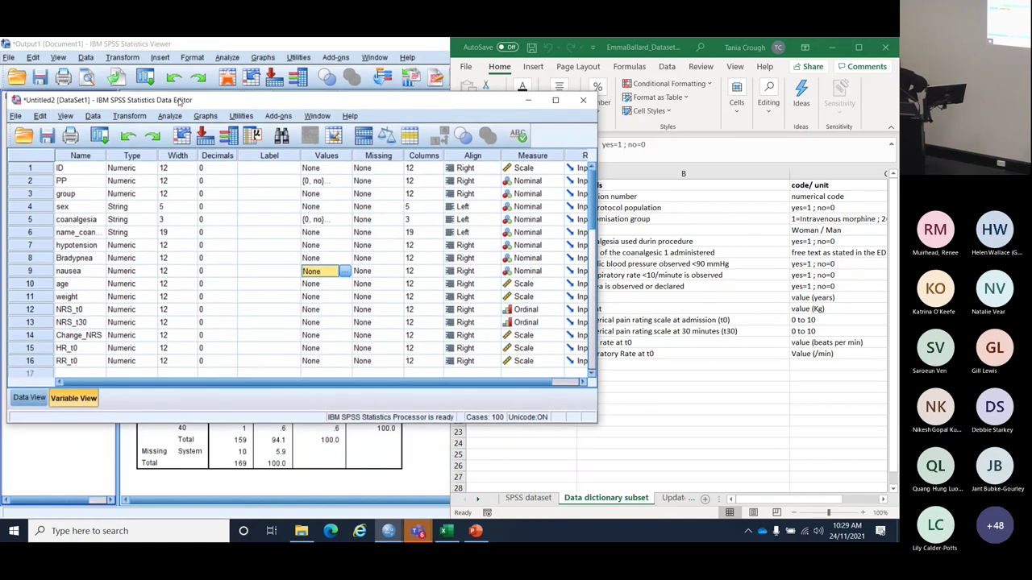
pyautogui.click(311, 272)
pyautogui.click(312, 295)
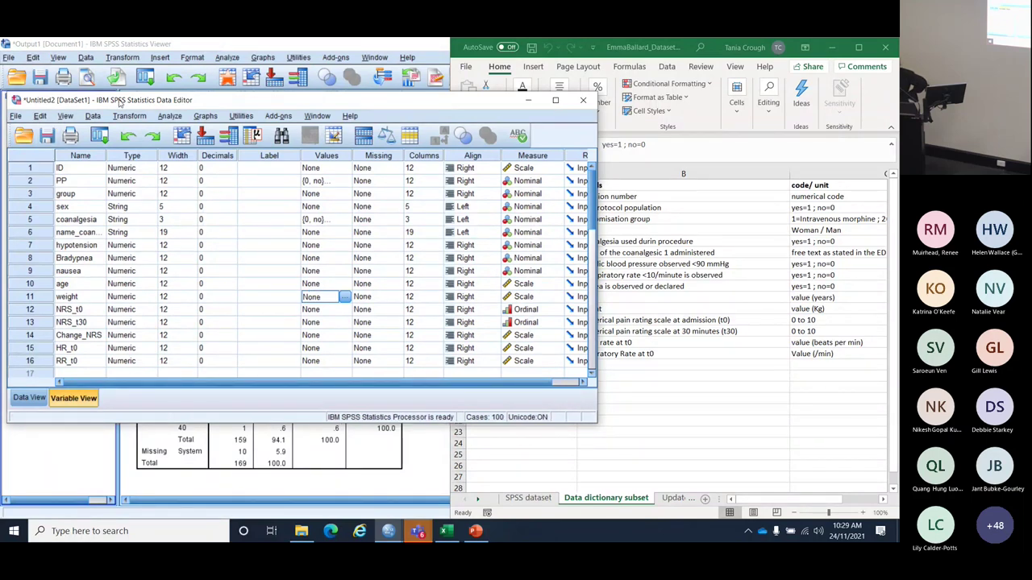
pyautogui.click(203, 115)
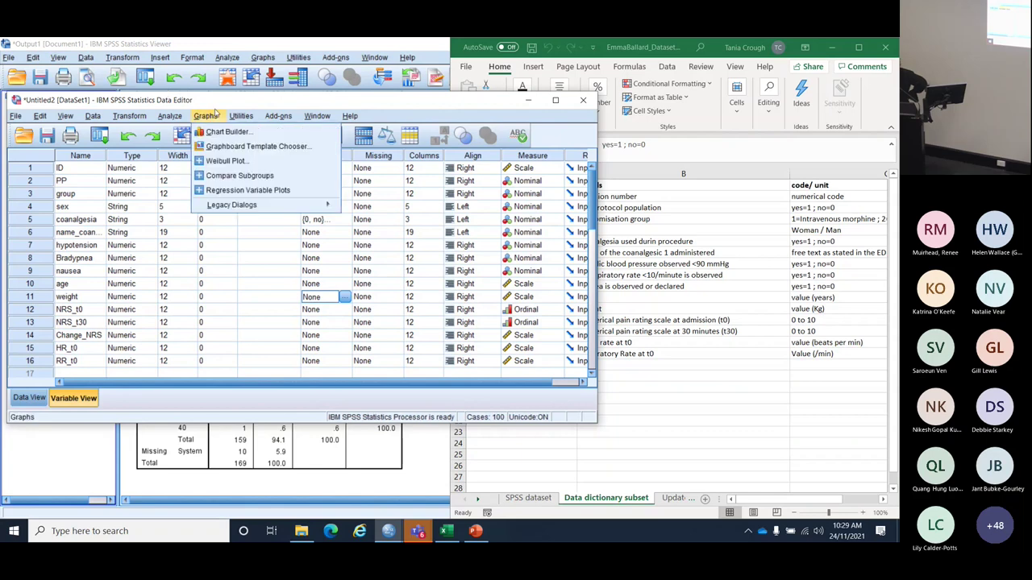
pyautogui.click(216, 113)
pyautogui.click(335, 257)
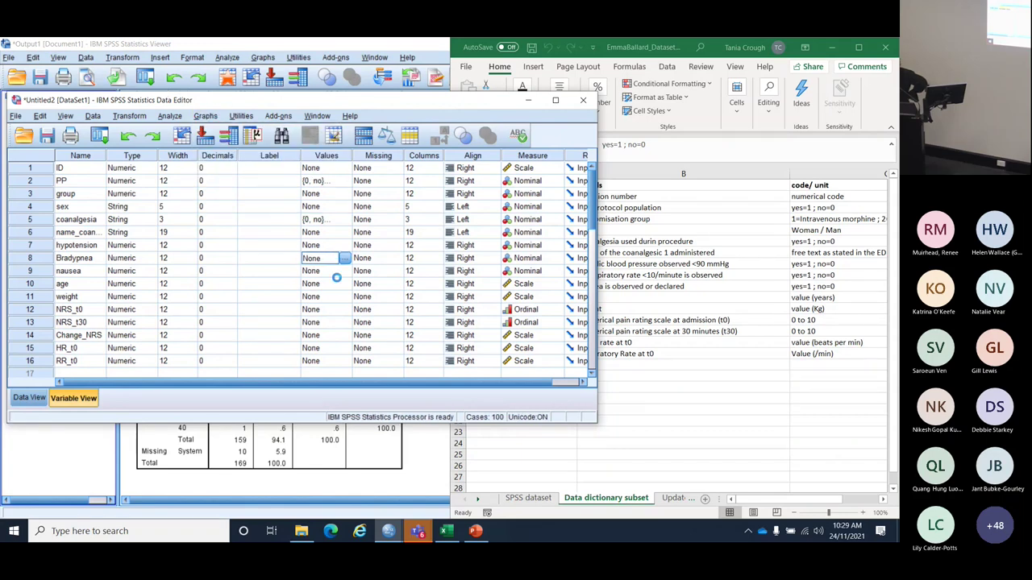
pyautogui.click(327, 271)
pyautogui.click(318, 284)
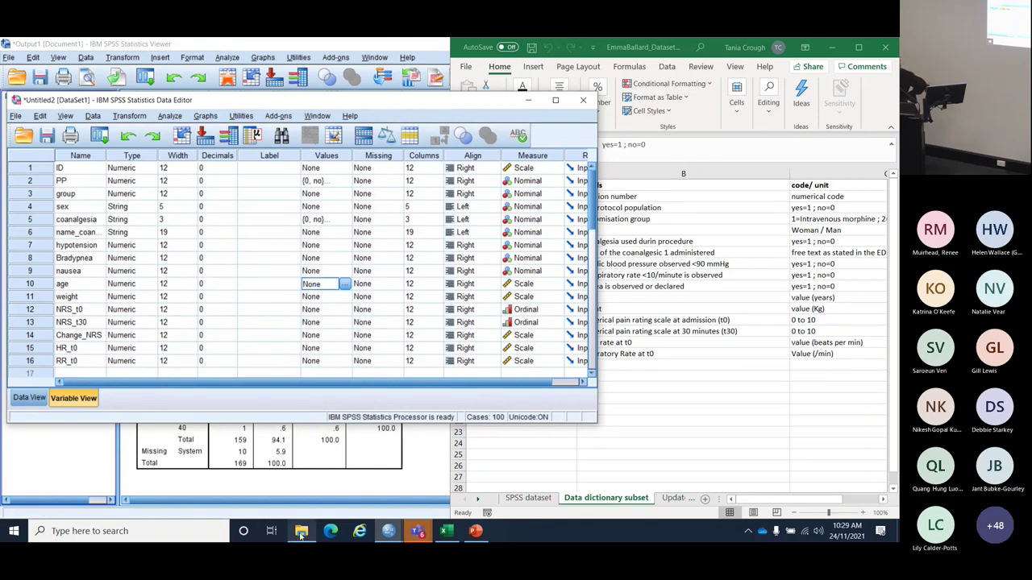
# Step: Open the SPSS data file Blancher2019_Dataset_20November2021 from the Emma Descriptive Statistics folder and maximize its Data Editor window
pyautogui.moveTo(301, 534)
pyautogui.click(303, 467)
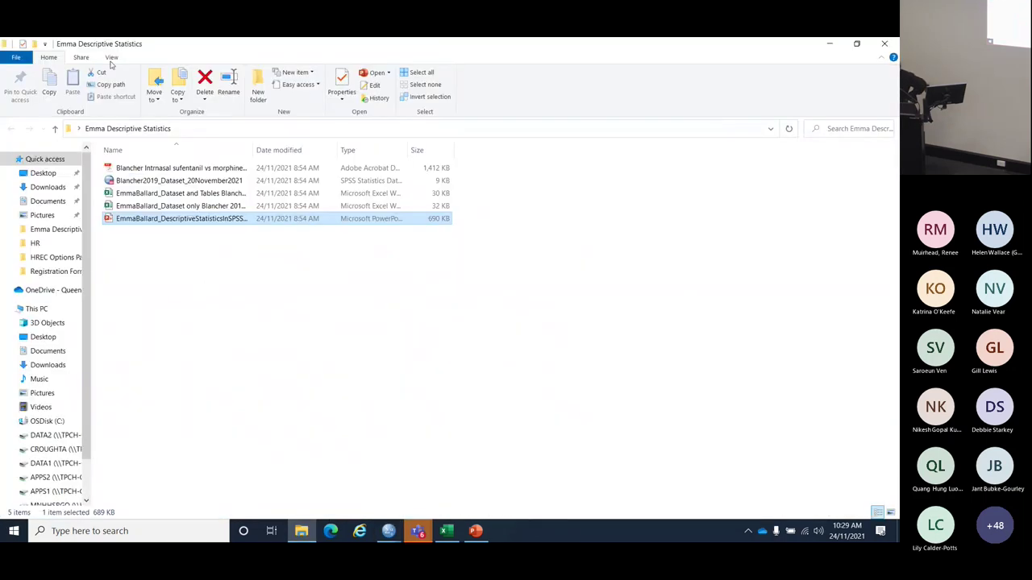
pyautogui.click(129, 181)
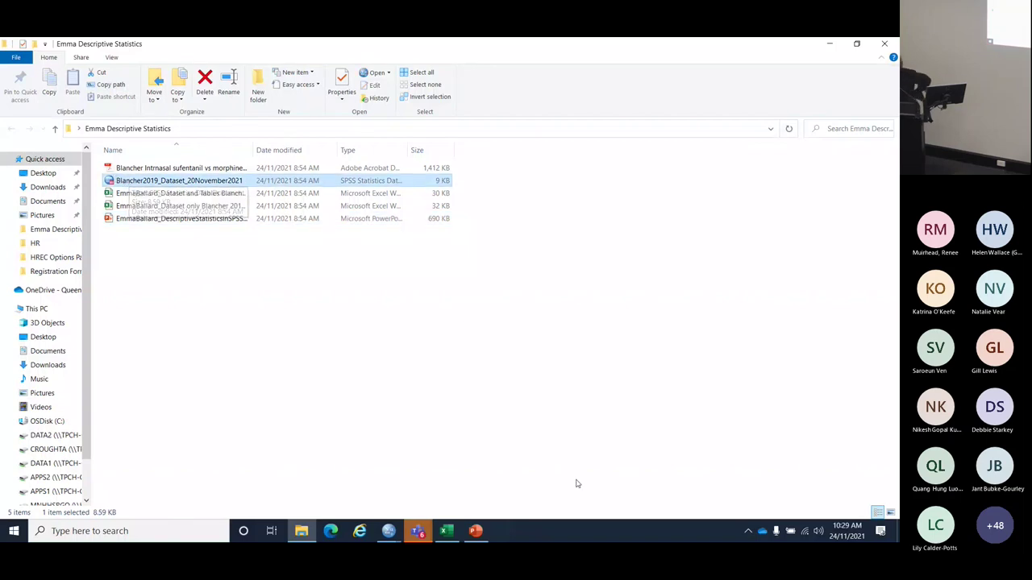
pyautogui.click(355, 255)
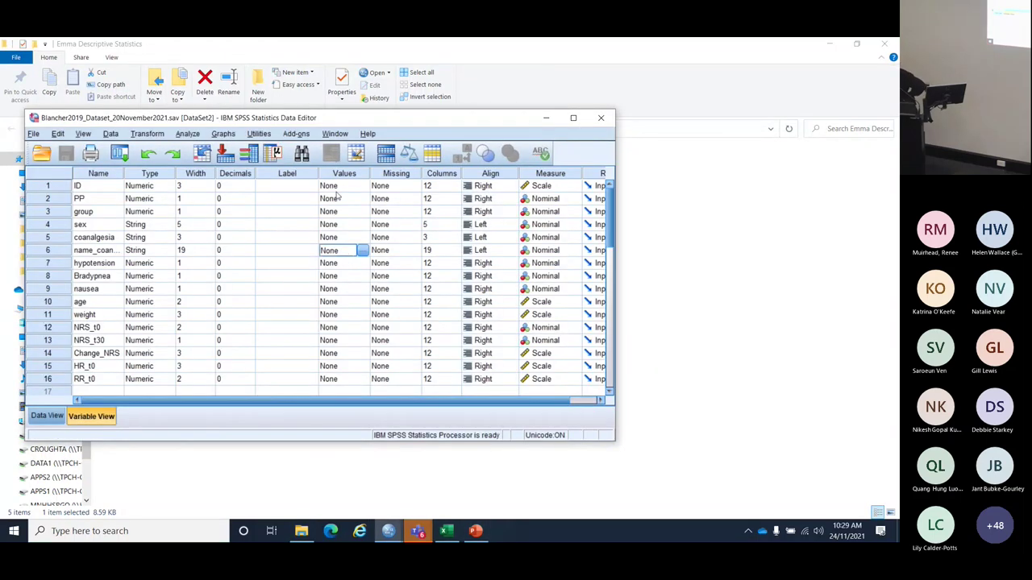
pyautogui.click(572, 119)
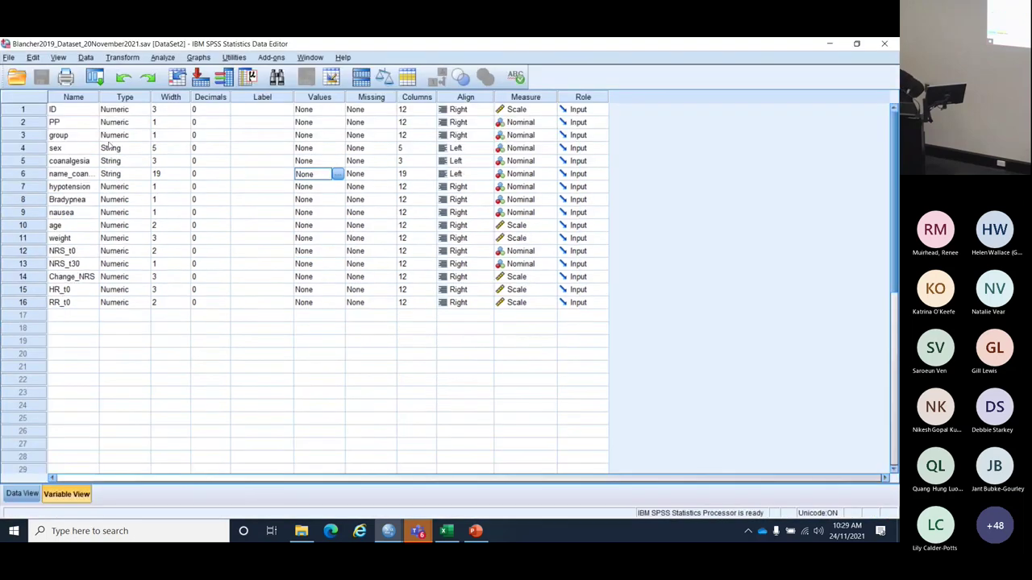
# Step: Define the value labels of PP as 0 = "n0" and 1 = "yes"
pyautogui.click(326, 135)
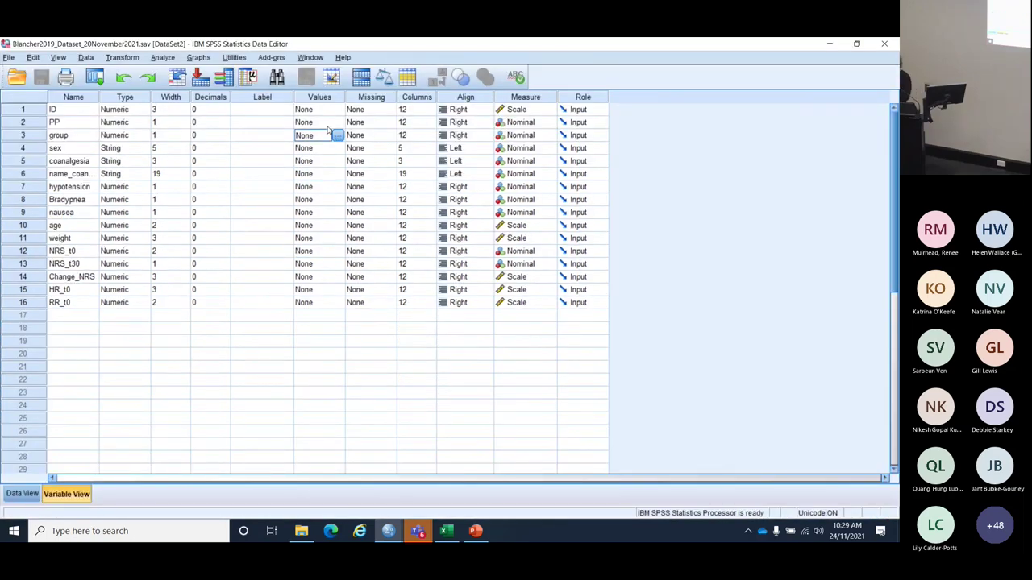
pyautogui.doubleClick(340, 123)
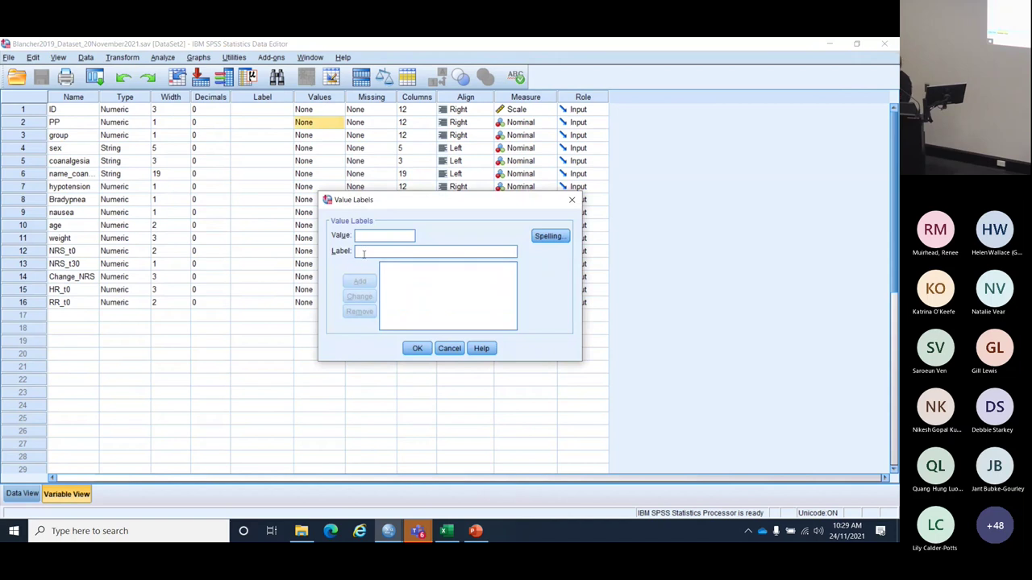
pyautogui.write('0ni')
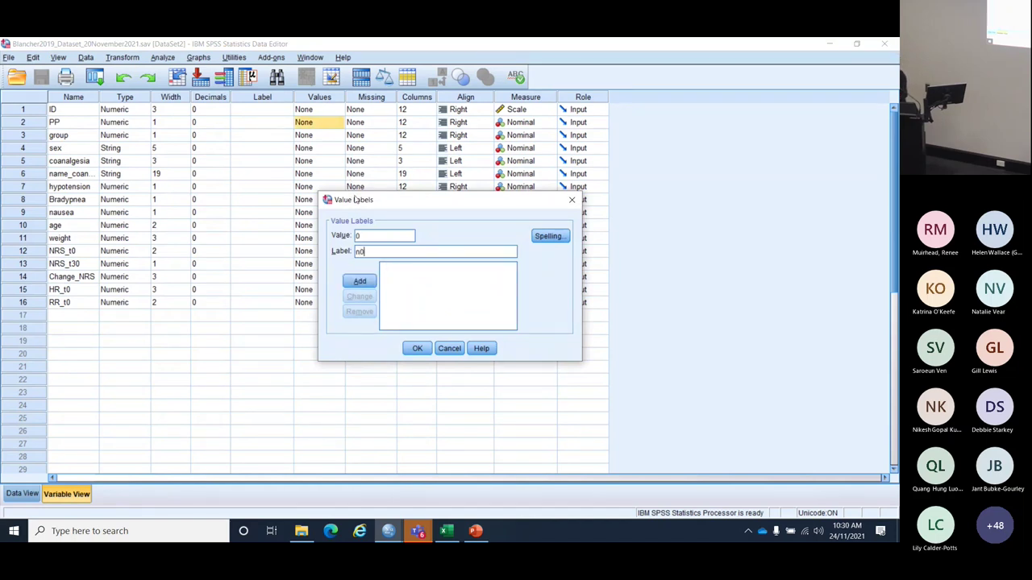
pyautogui.click(365, 280)
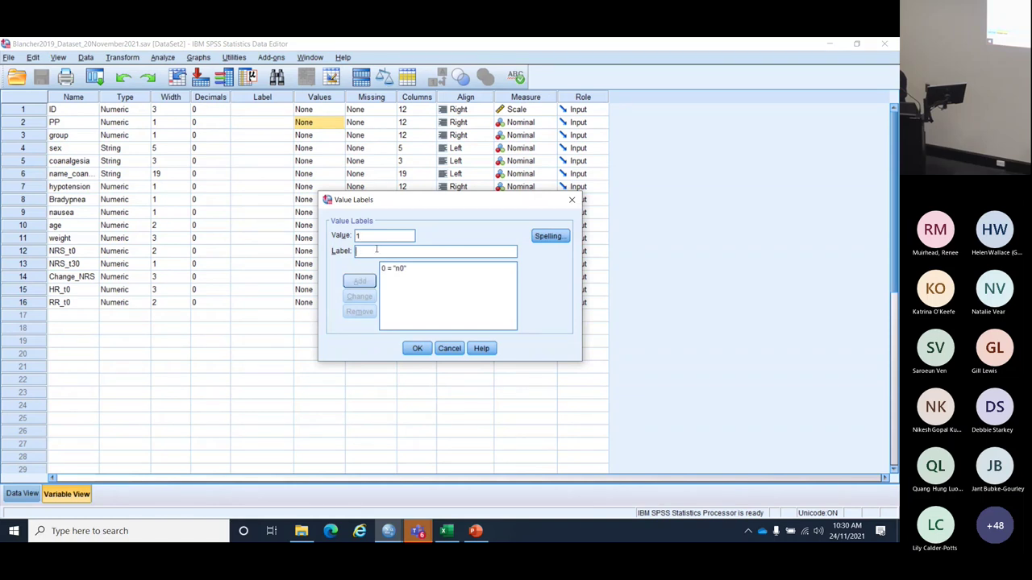
pyautogui.write('yes')
pyautogui.click(359, 281)
pyautogui.click(416, 348)
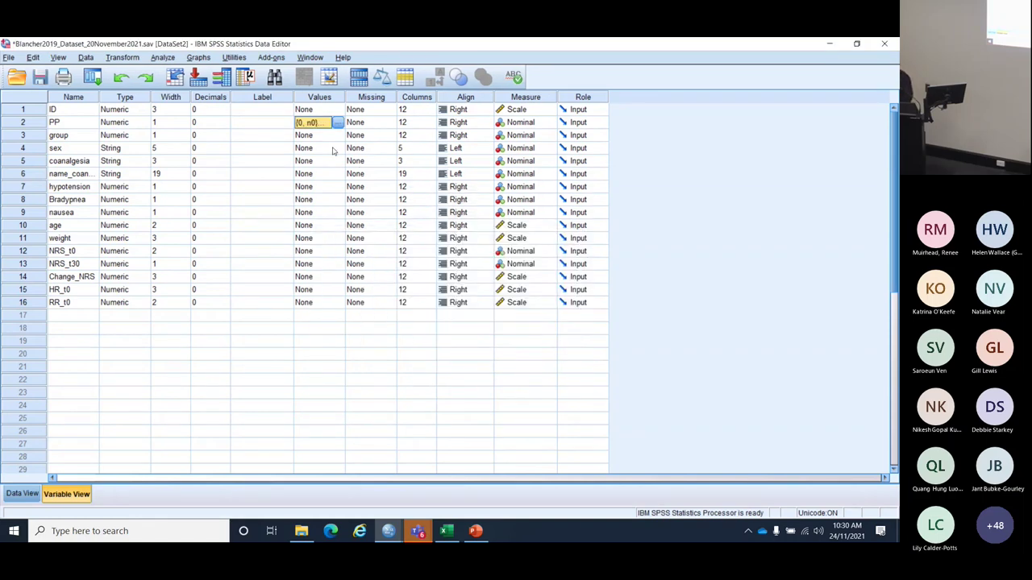
# Step: Correct the PP label for value 0 to "no"
pyautogui.click(337, 122)
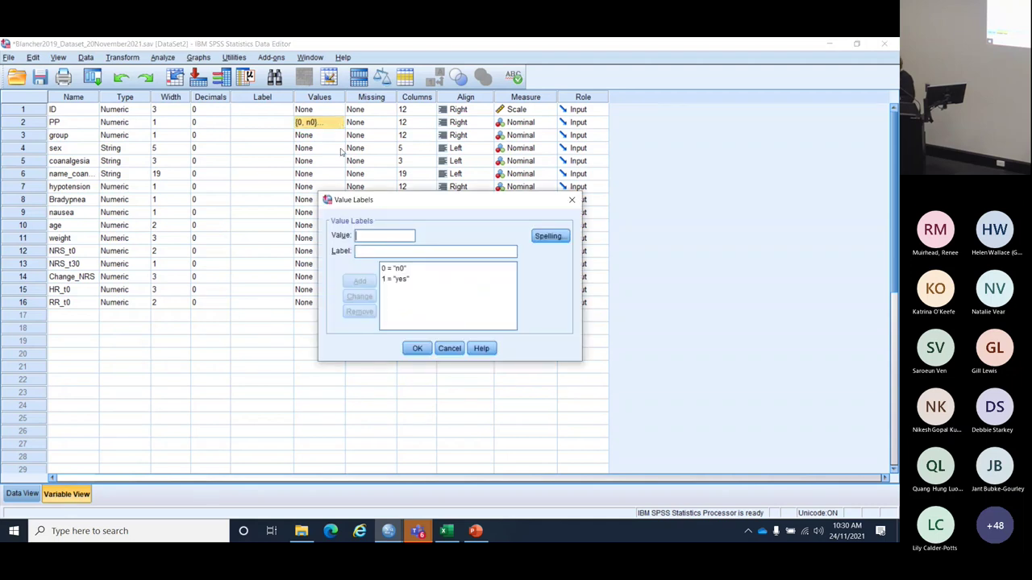
pyautogui.click(395, 270)
pyautogui.click(370, 251)
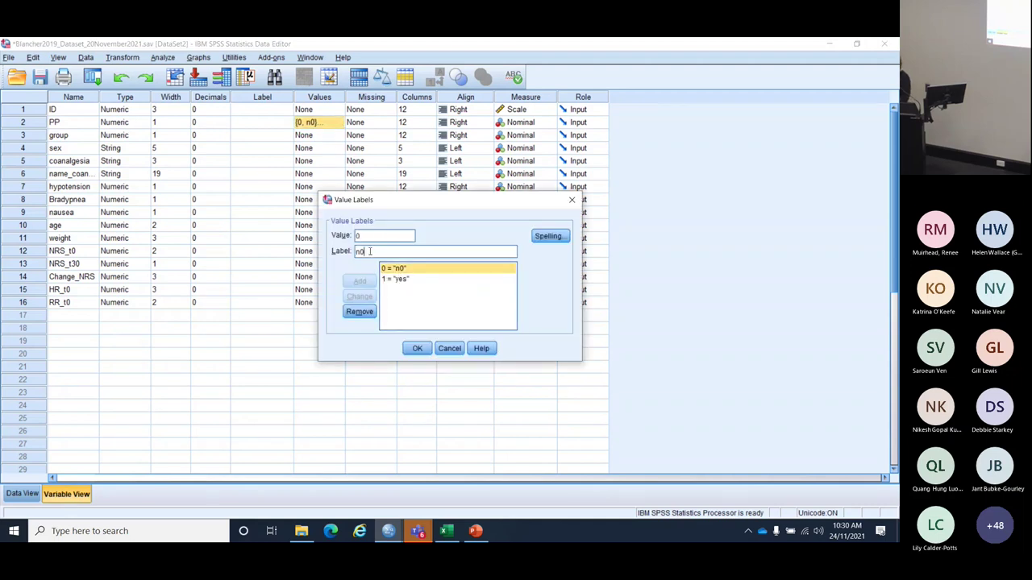
pyautogui.press('BackSpace')
pyautogui.write('o')
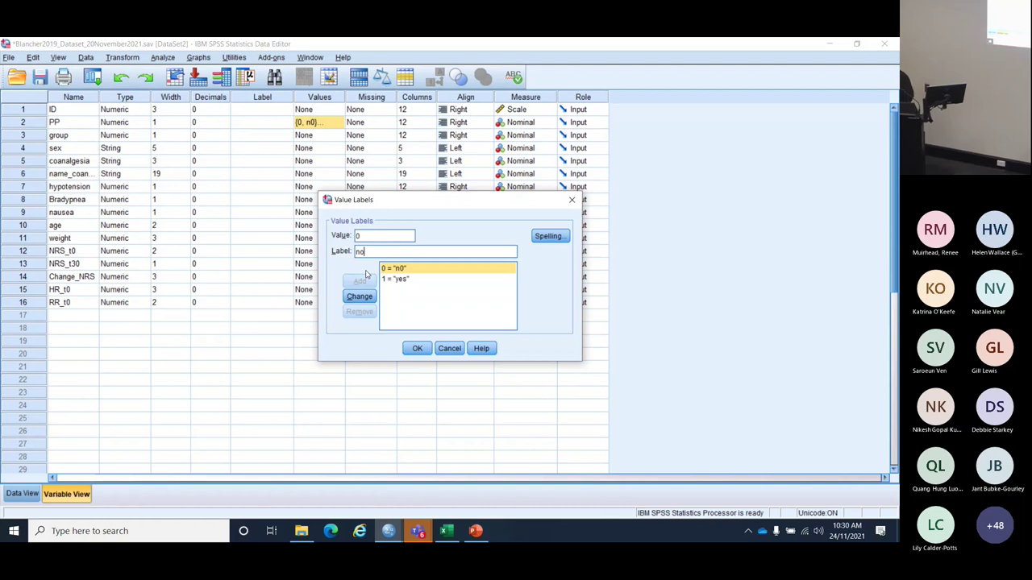
pyautogui.click(360, 296)
pyautogui.click(417, 348)
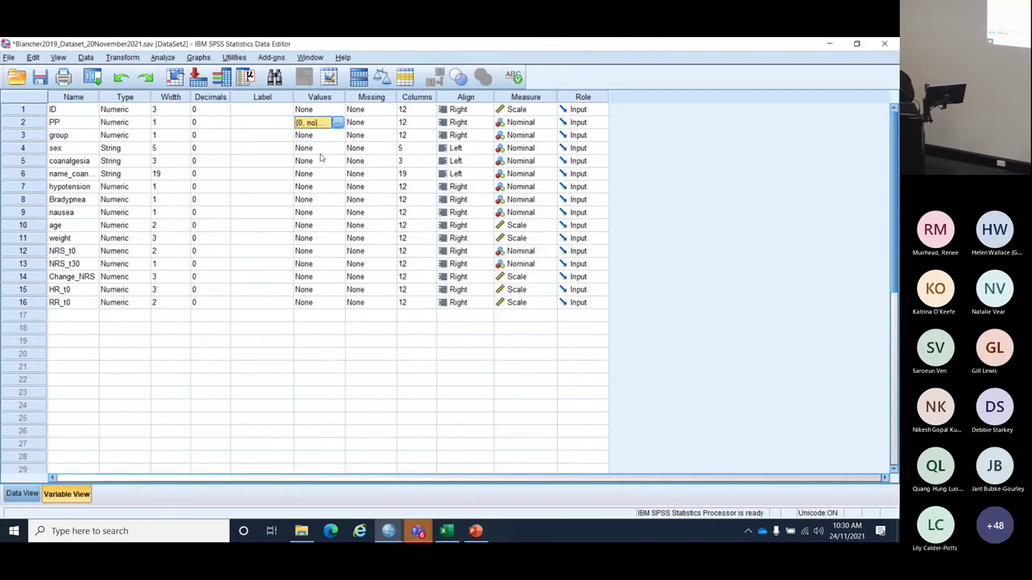
# Step: Define the value labels of coanalgesia as 0 = "no" and 1 = "yes"
pyautogui.click(316, 160)
pyautogui.click(337, 160)
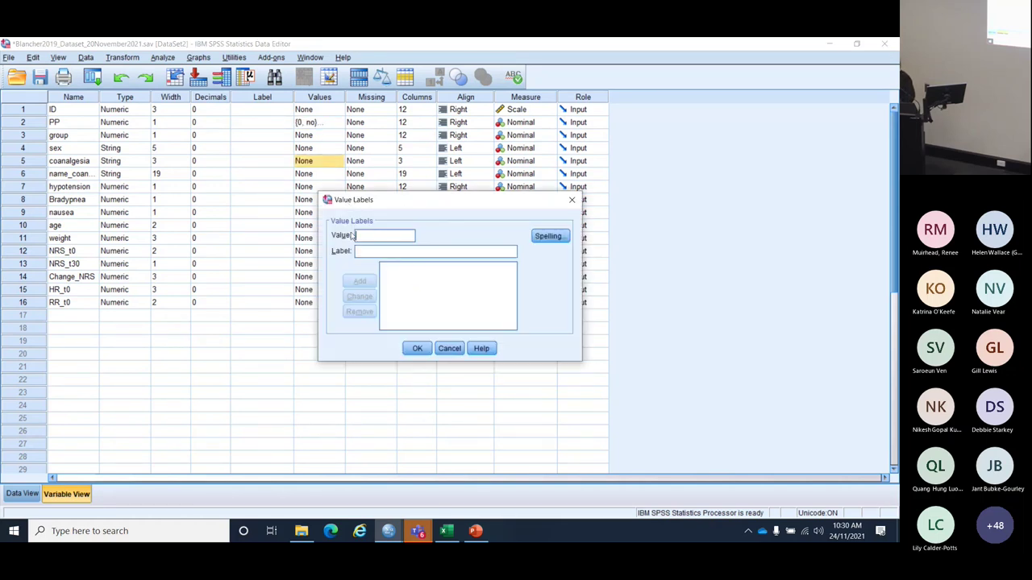
pyautogui.write('0')
pyautogui.click(364, 255)
pyautogui.write('no')
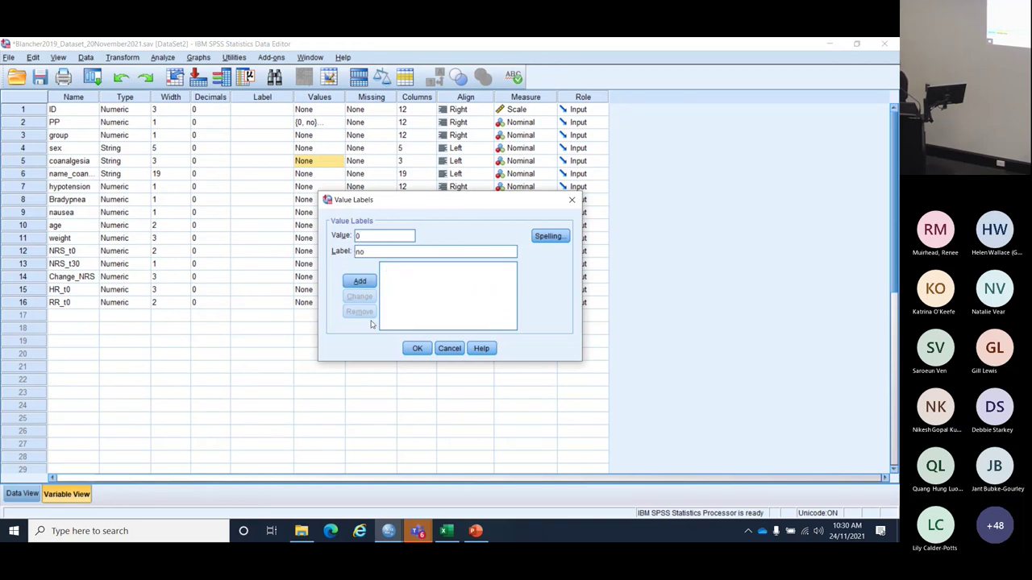
pyautogui.click(360, 283)
pyautogui.write('1')
pyautogui.click(367, 250)
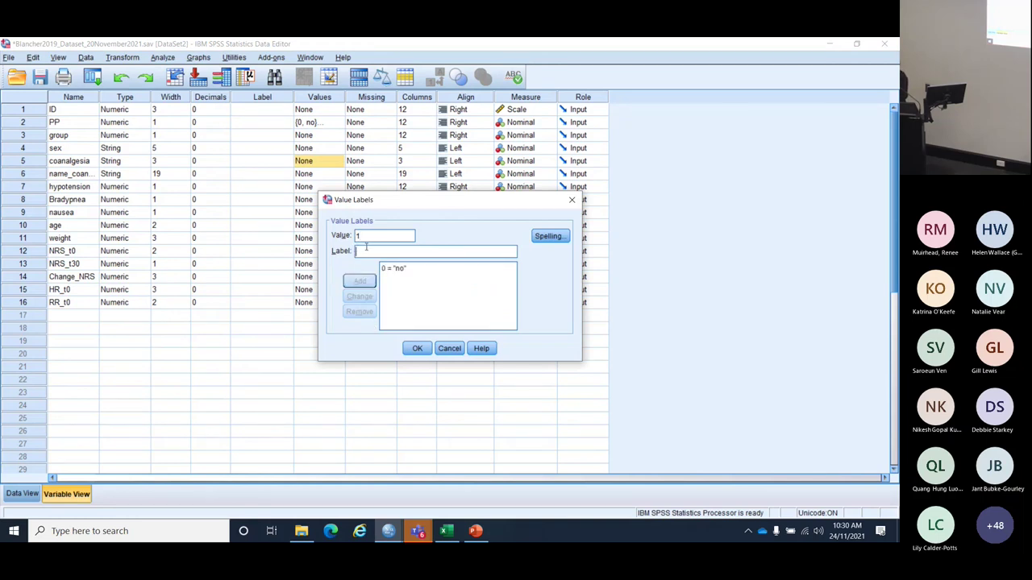
pyautogui.write('yes')
pyautogui.click(360, 281)
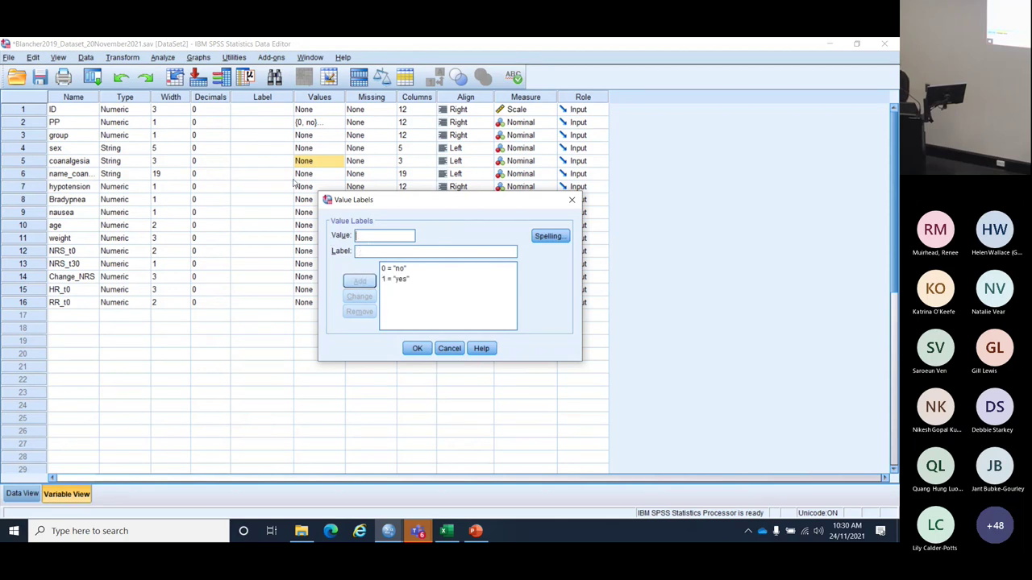
pyautogui.click(416, 349)
# Step: Define the value labels of hypotension as 0 = "no" and 1 = "yes"
pyautogui.click(312, 187)
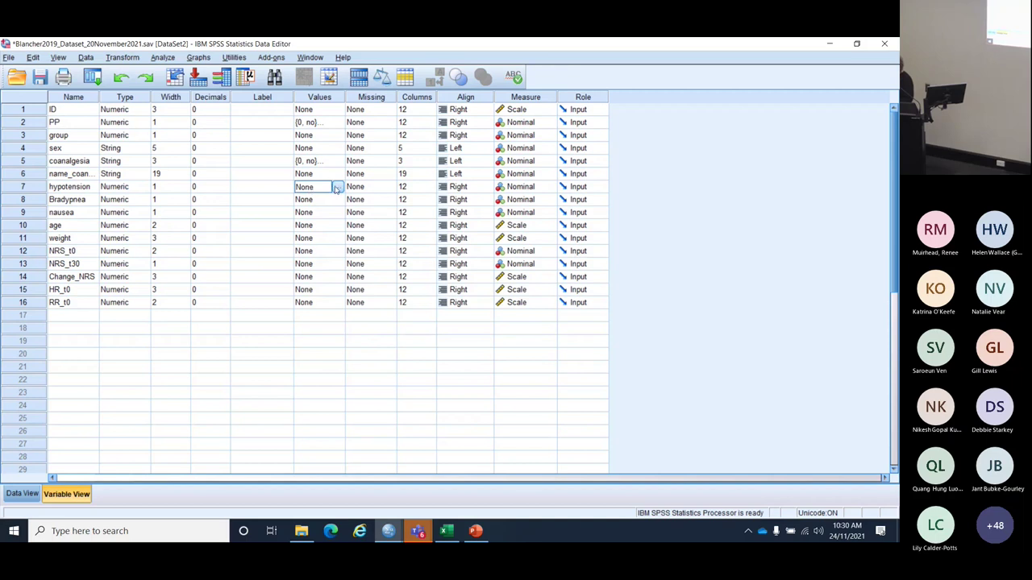
pyautogui.click(337, 188)
pyautogui.write('0')
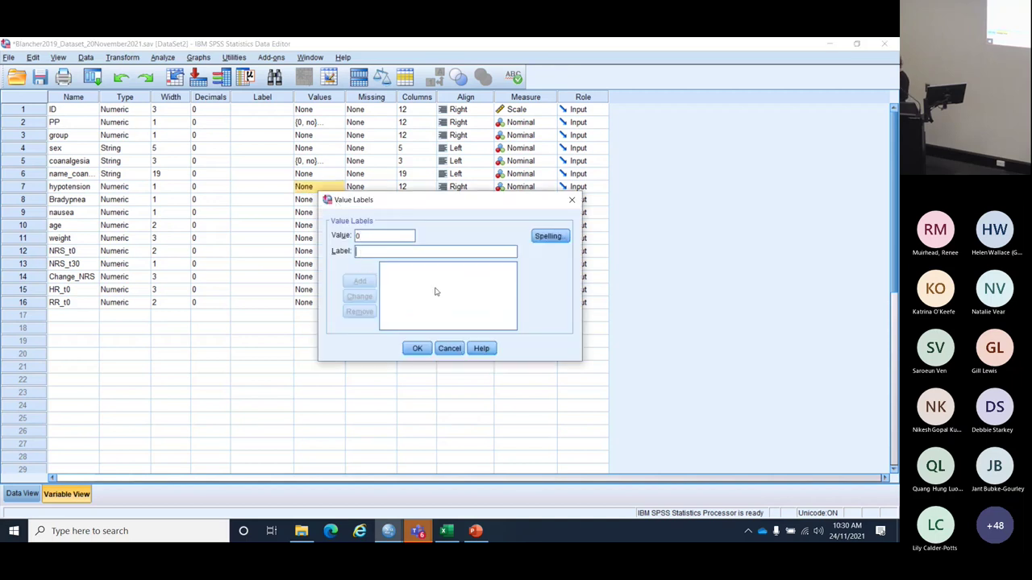
pyautogui.write('no')
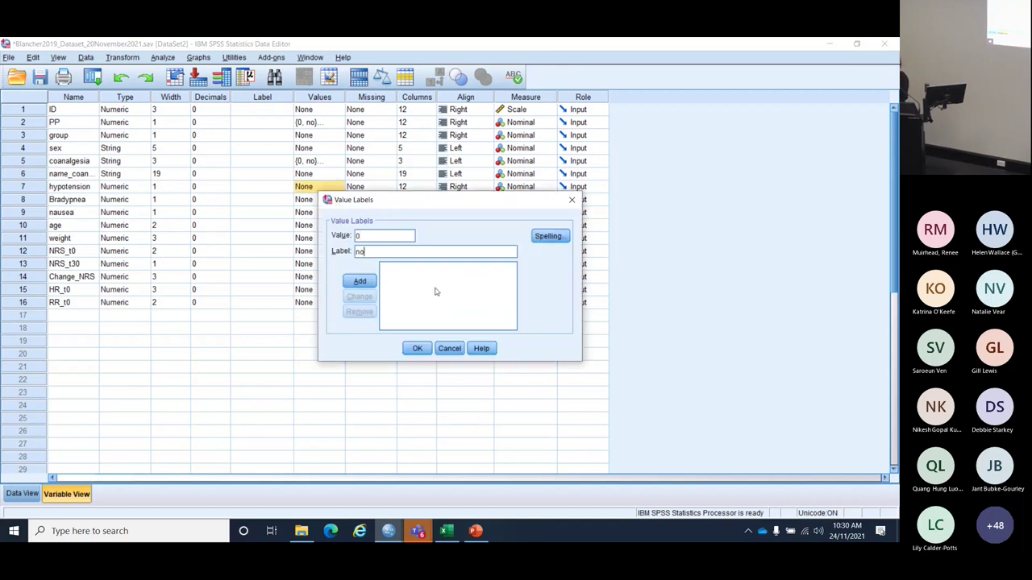
pyautogui.click(360, 281)
pyautogui.write('1')
pyautogui.press('Tab')
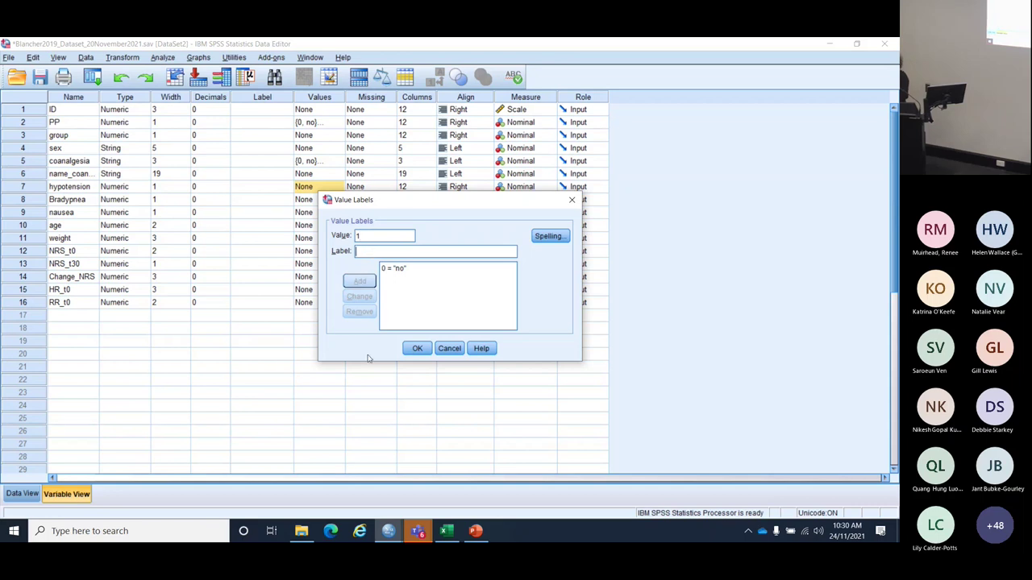
pyautogui.write('yes')
pyautogui.click(359, 281)
pyautogui.click(417, 348)
# Step: Define the value labels of Bradypnea as 0 = "no" and 1 = "yes"
pyautogui.click(306, 199)
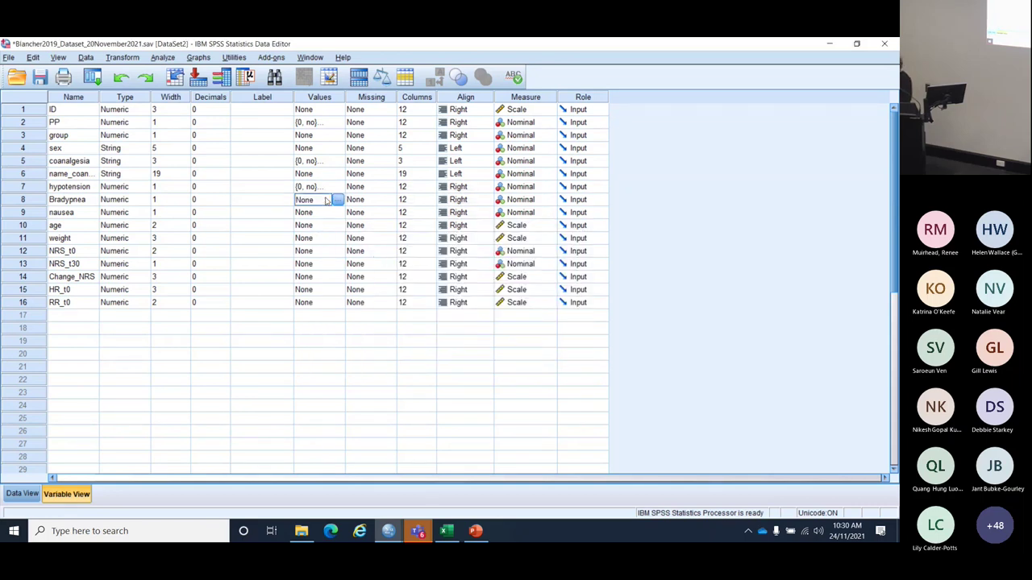
pyautogui.click(338, 199)
pyautogui.write('0')
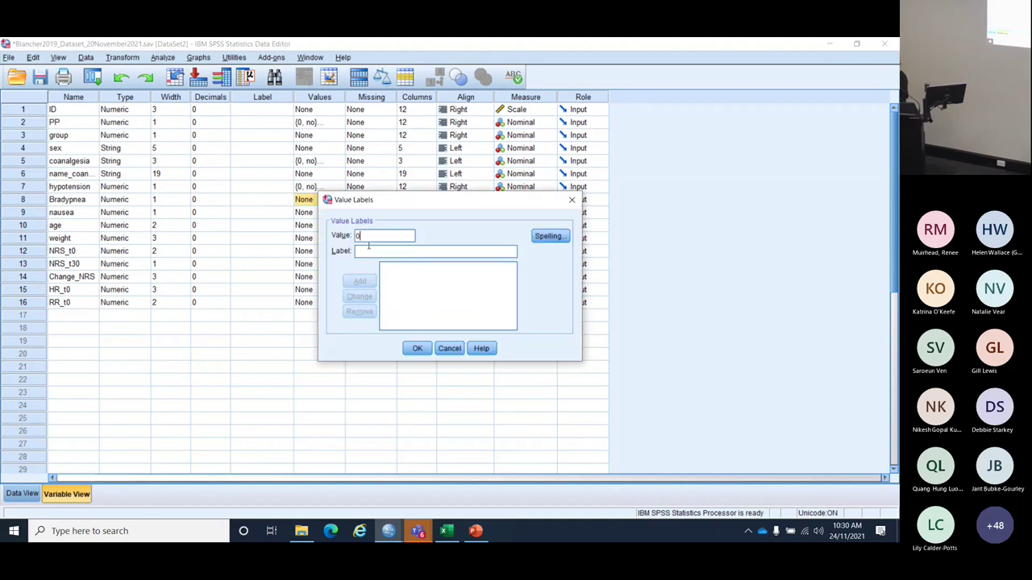
pyautogui.write('no')
pyautogui.click(360, 280)
pyautogui.write('1 = "')
pyautogui.write('yes')
pyautogui.click(362, 281)
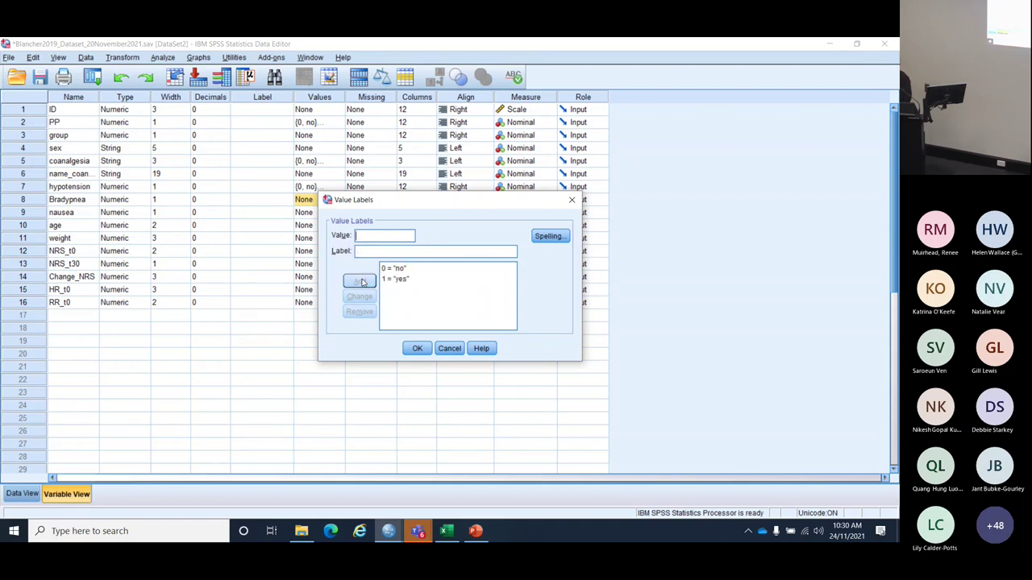
pyautogui.click(416, 348)
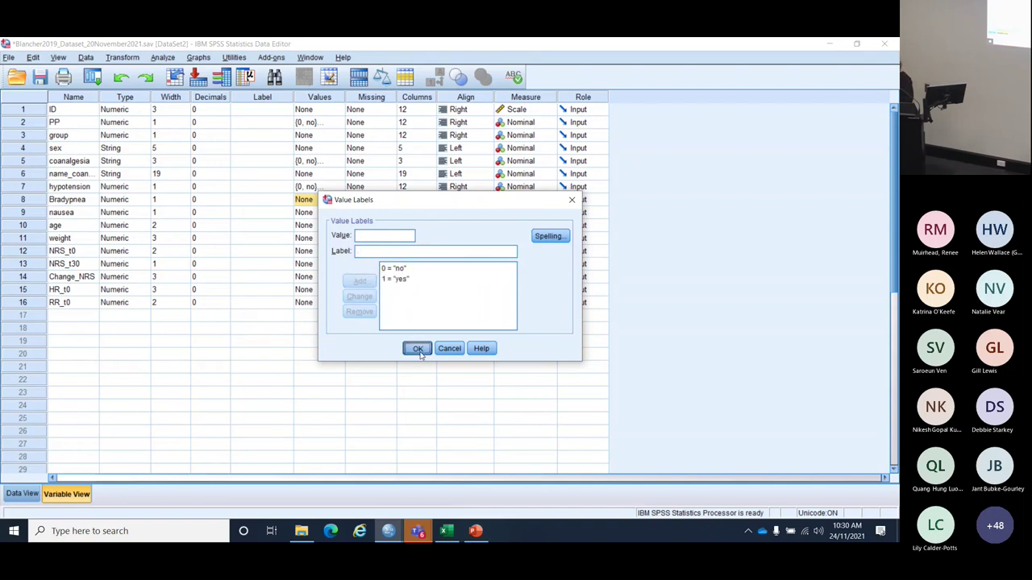
# Step: Define the value labels of nausea as 0 = "no" and 1 = "yes"
pyautogui.click(307, 215)
pyautogui.click(337, 212)
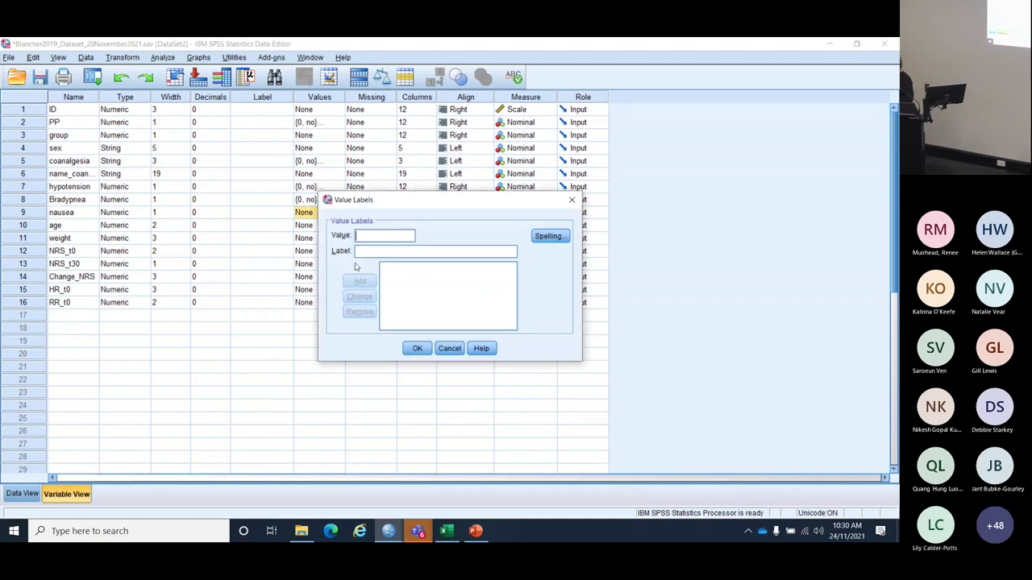
pyautogui.write('0')
pyautogui.click(371, 250)
pyautogui.write('no')
pyautogui.click(365, 282)
pyautogui.write('1')
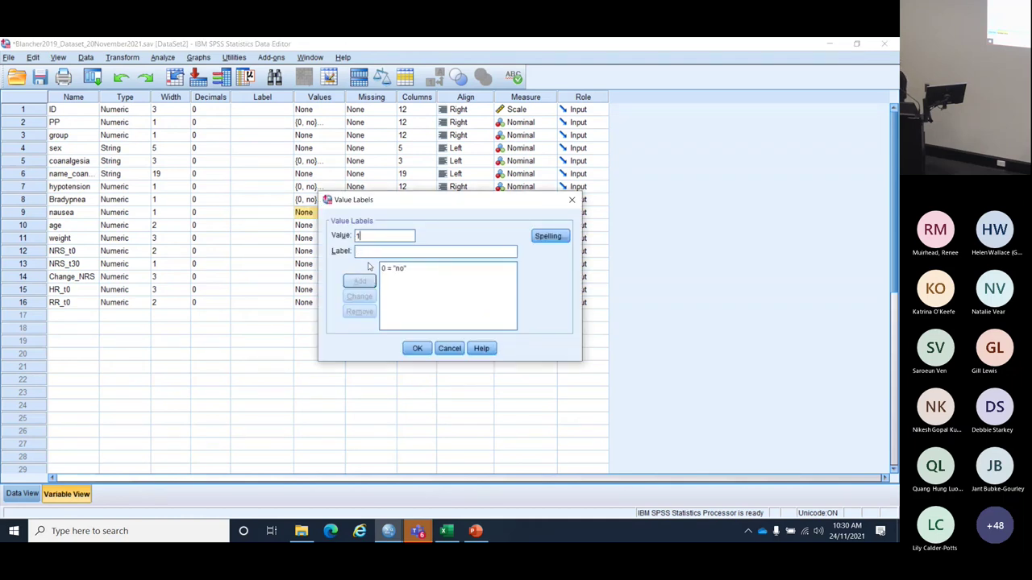
pyautogui.click(366, 253)
pyautogui.write('y')
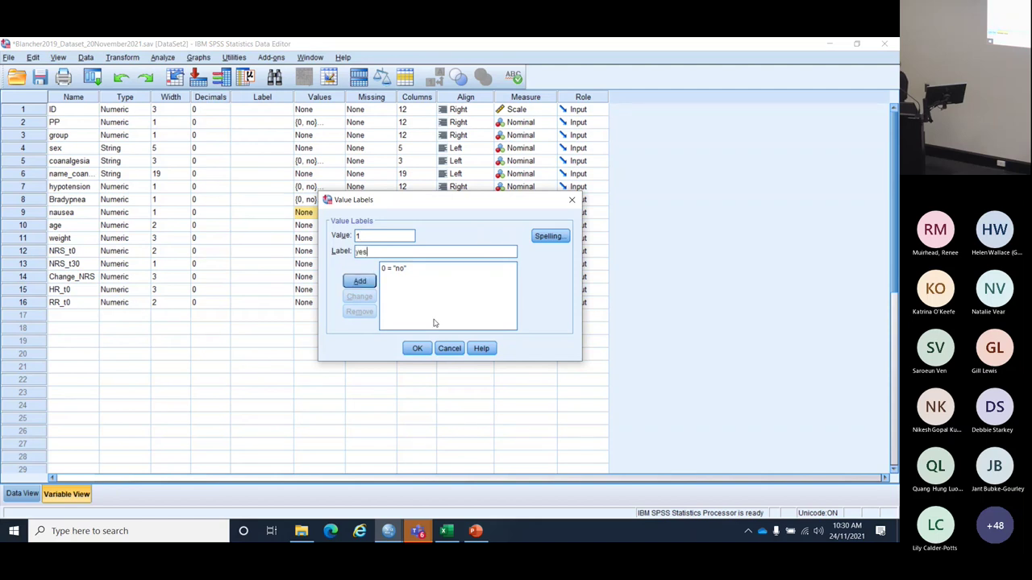
pyautogui.write('es')
pyautogui.click(365, 282)
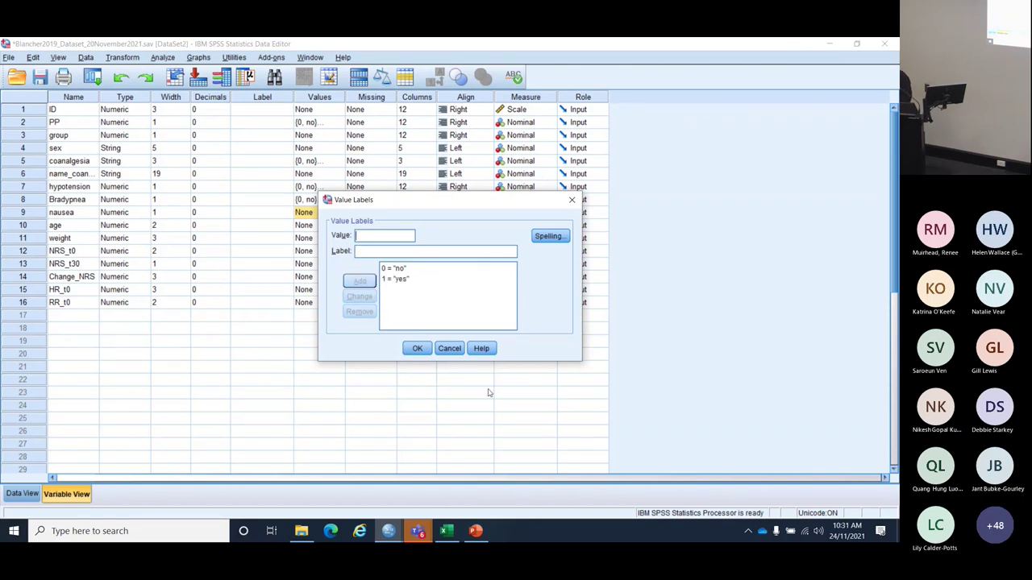
pyautogui.click(417, 349)
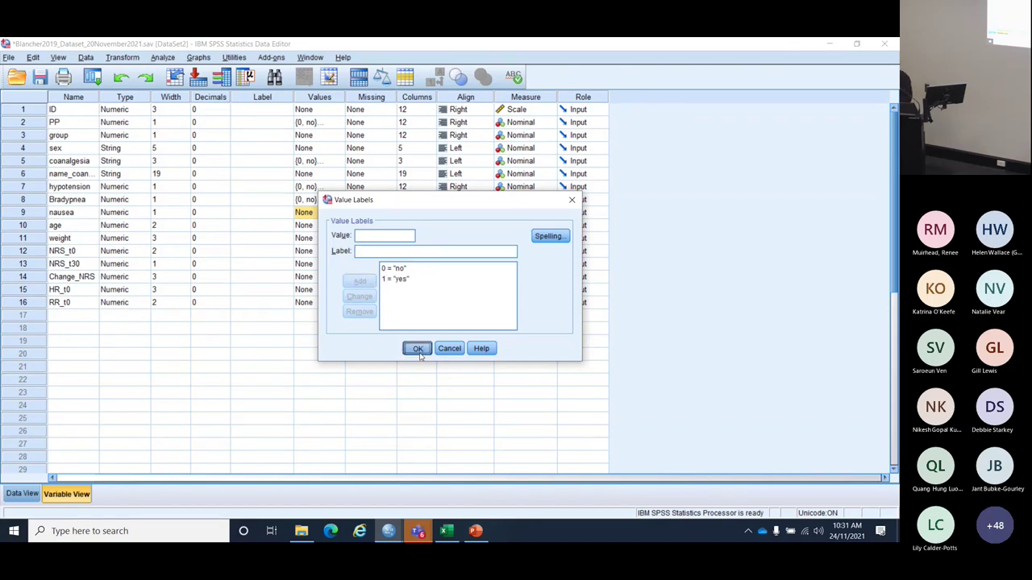
# Step: Arrange the SPSS Data Editor side by side with the Excel data dictionary and select the code cell of group
pyautogui.click(856, 43)
pyautogui.press('super+Left')
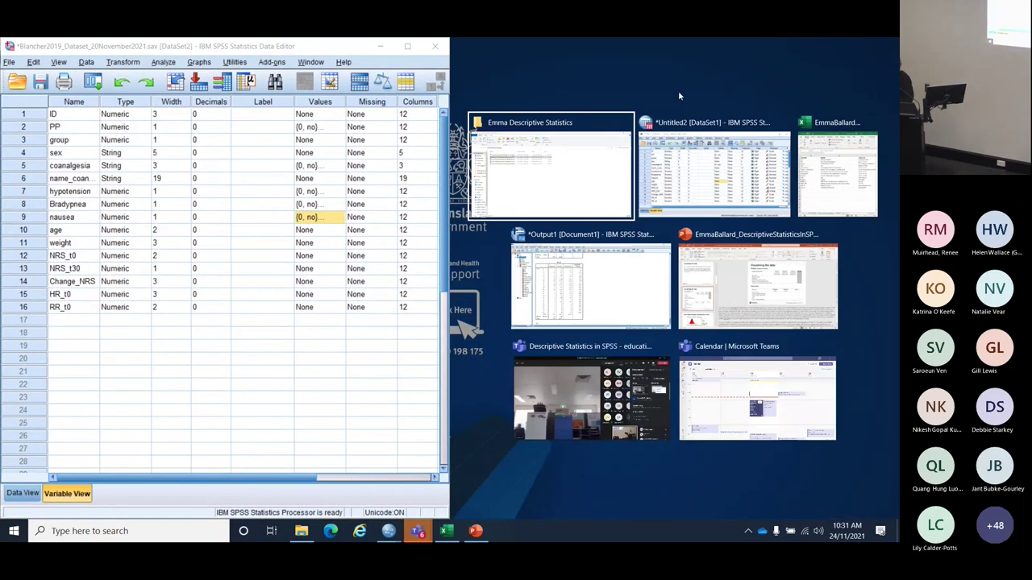
pyautogui.click(838, 169)
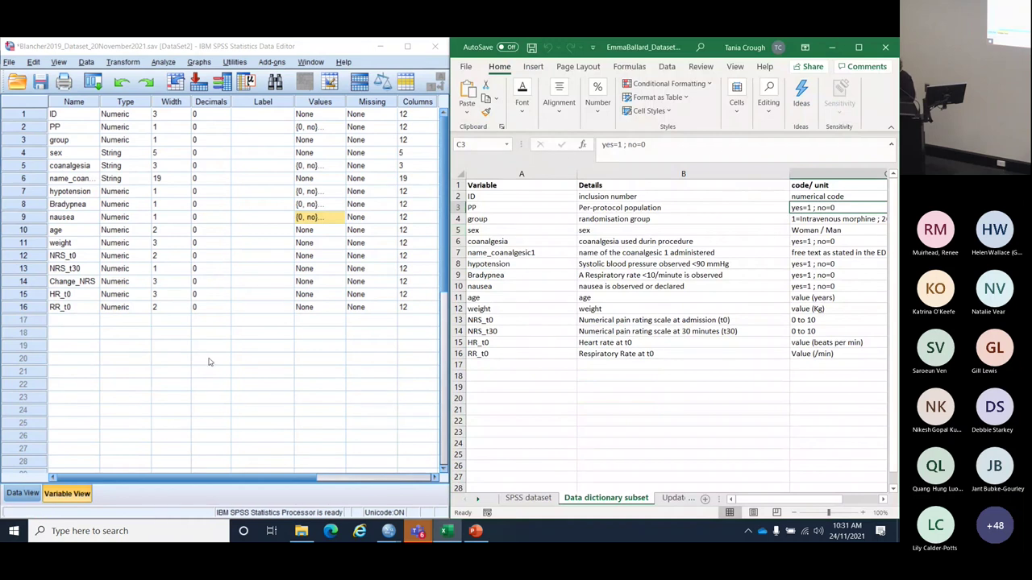
pyautogui.press('Down')
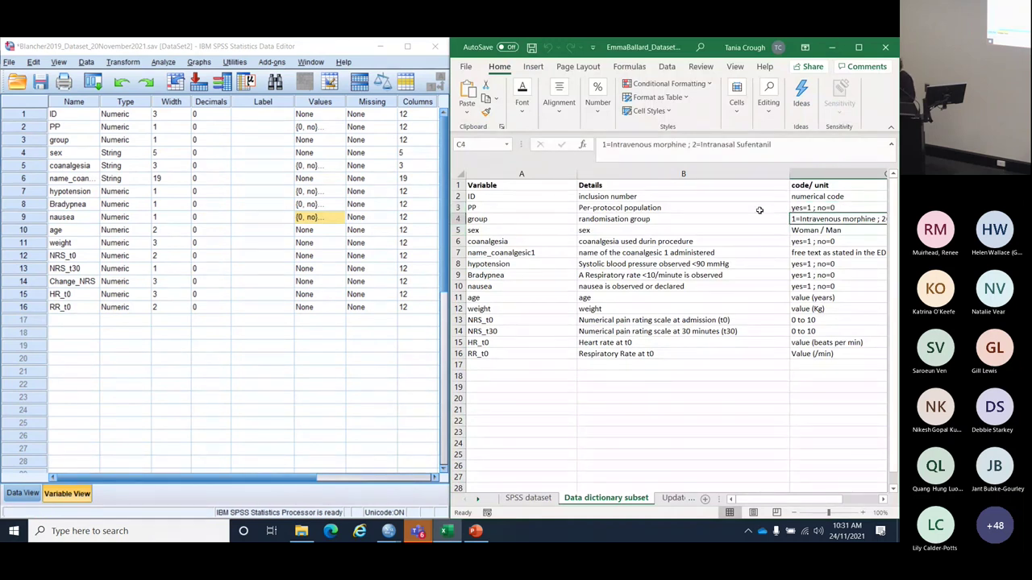
# Step: Add the value label 1 = "morphine" to the group variable
pyautogui.click(308, 142)
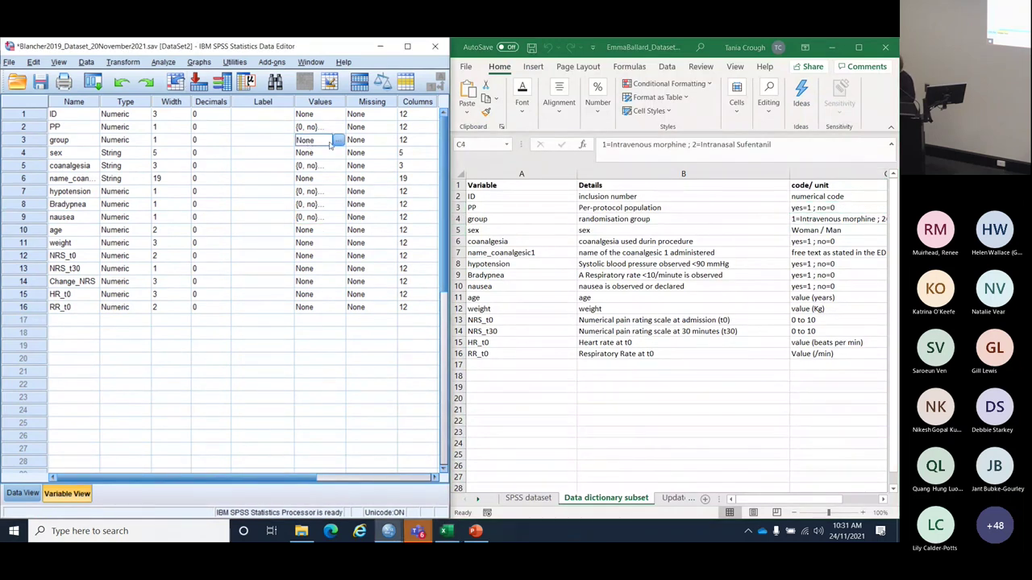
pyautogui.click(338, 140)
pyautogui.write('1')
pyautogui.click(224, 252)
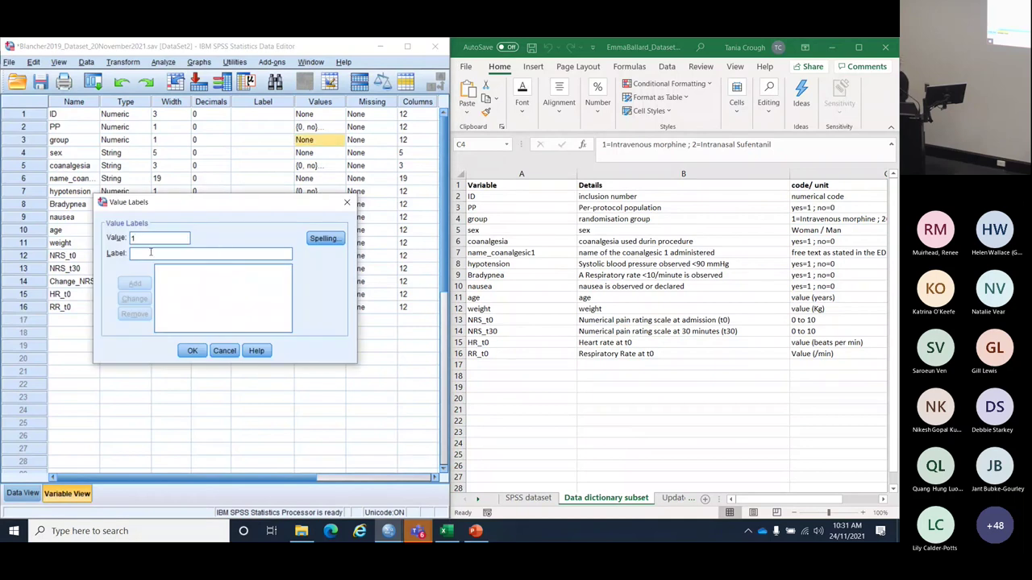
pyautogui.write('morph')
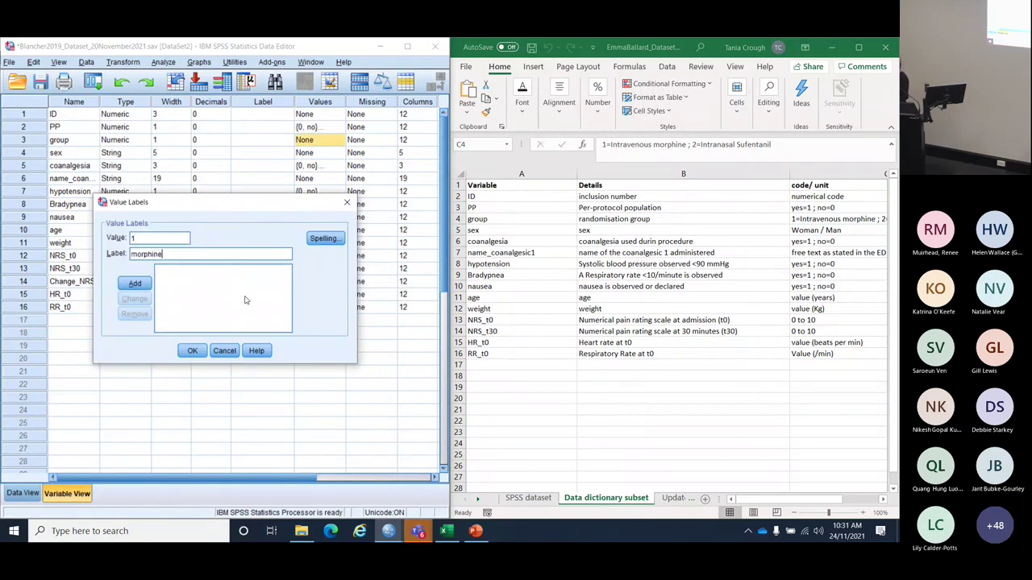
pyautogui.write('ine')
pyautogui.click(135, 283)
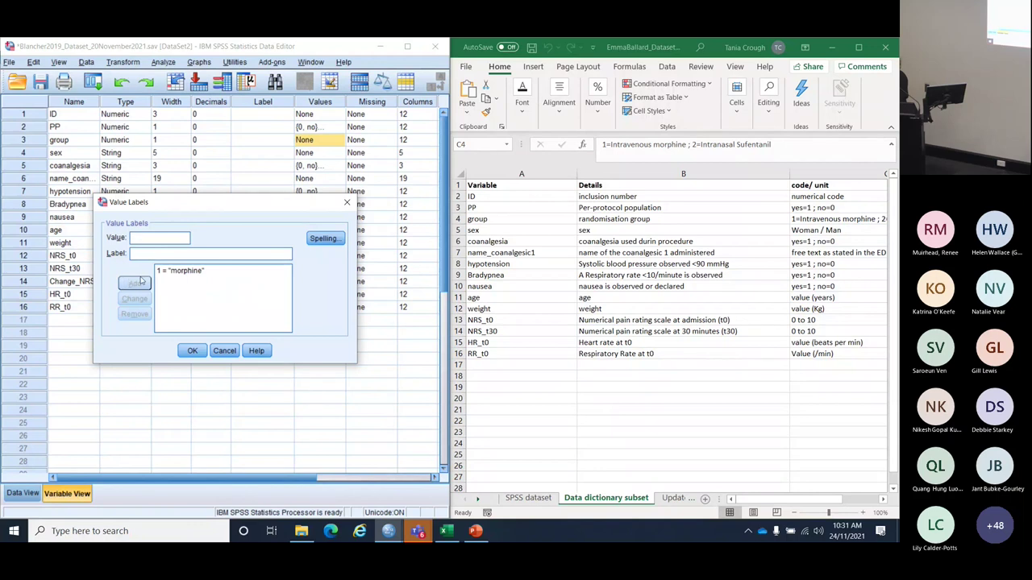
# Step: Add the value label 2 = "sufentinal" to the group variable and apply its value labels
pyautogui.write('2')
pyautogui.press('Tab')
pyautogui.write('su')
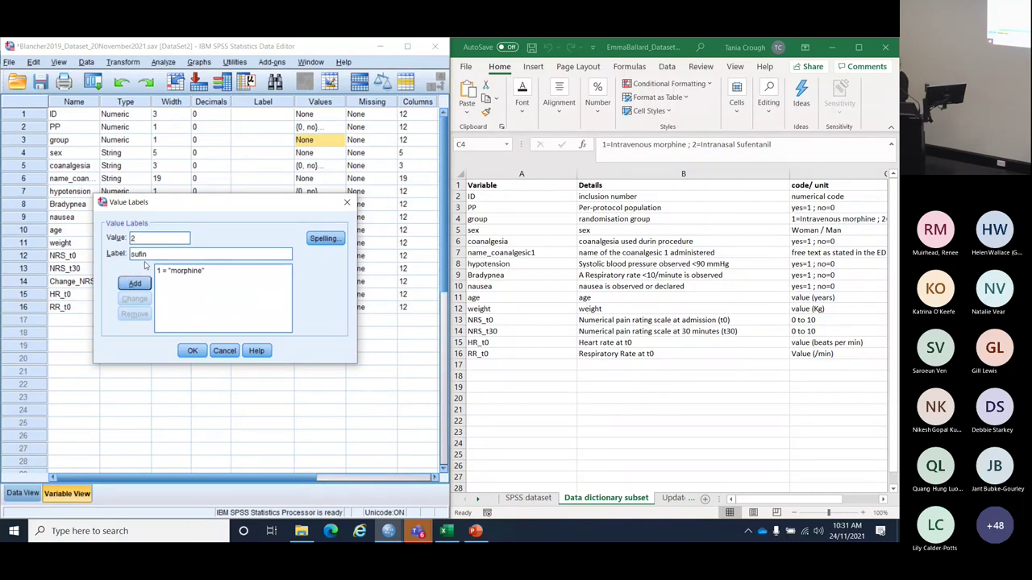
pyautogui.click(745, 47)
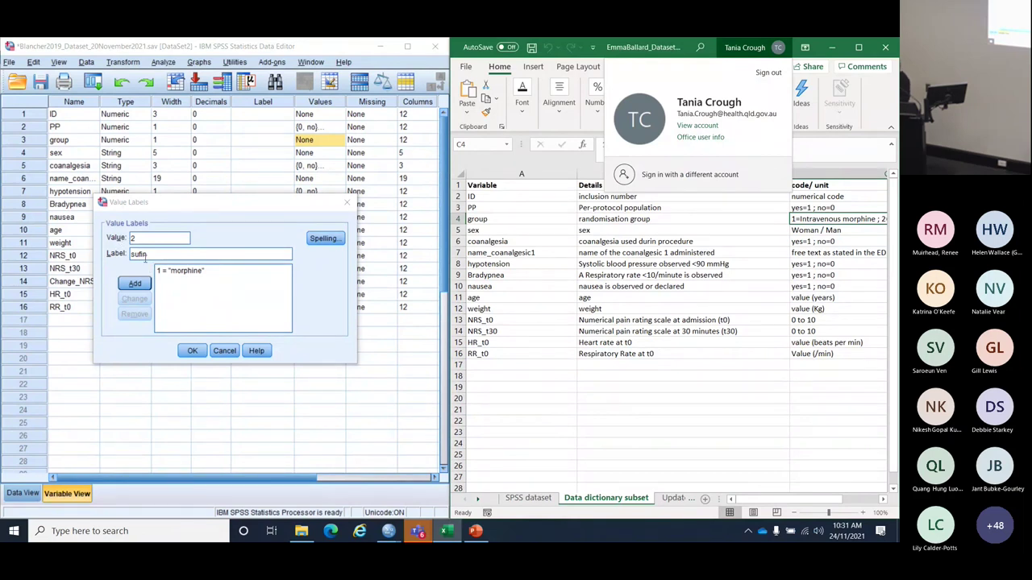
pyautogui.click(148, 255)
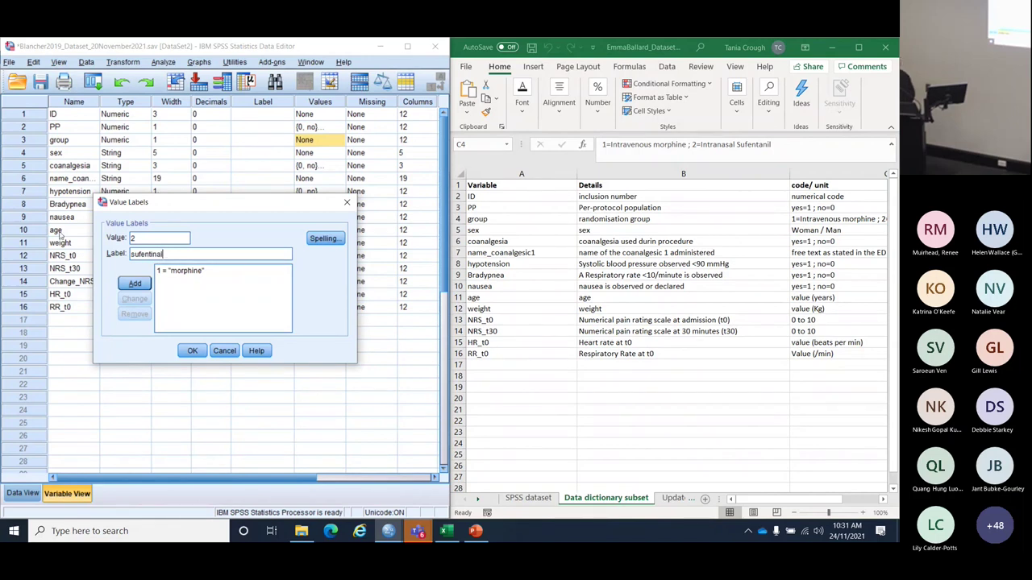
pyautogui.click(134, 283)
pyautogui.click(190, 351)
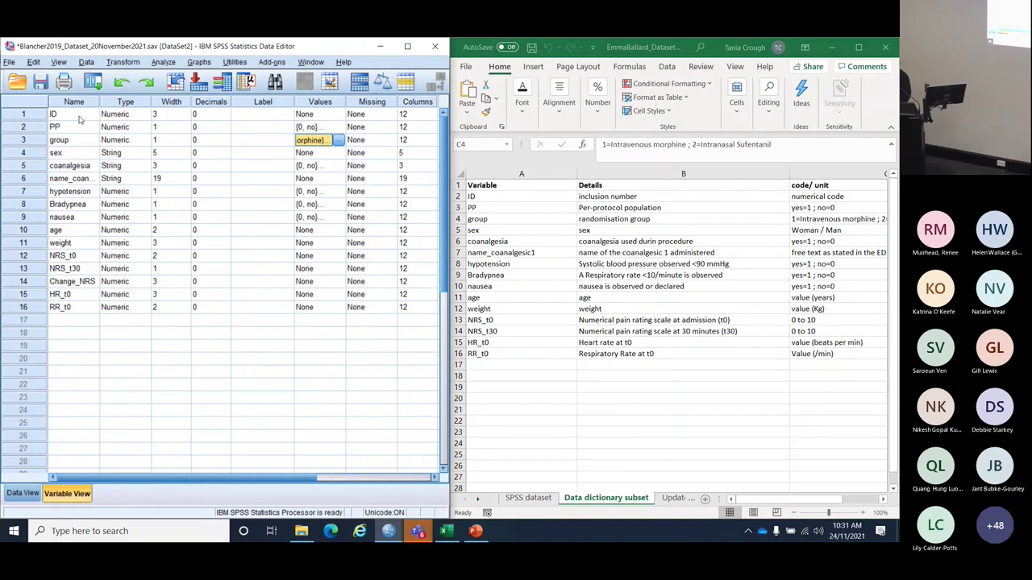
# Step: Copy "Numerical pain rating scale at admission (t0)" from the data dictionary into the label of NRS_t0, widening the Name and Label columns
pyautogui.doubleClick(99, 102)
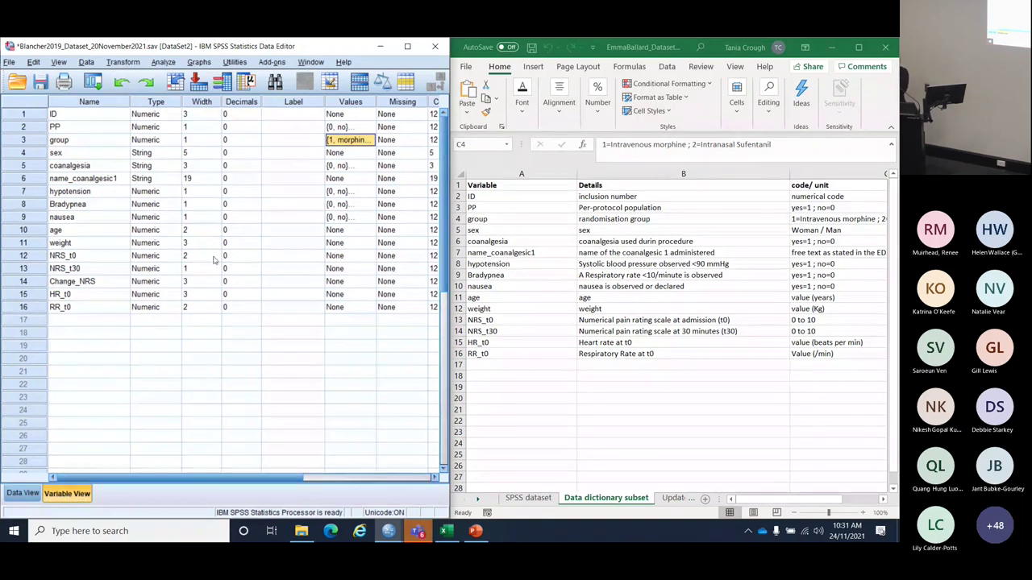
pyautogui.click(604, 328)
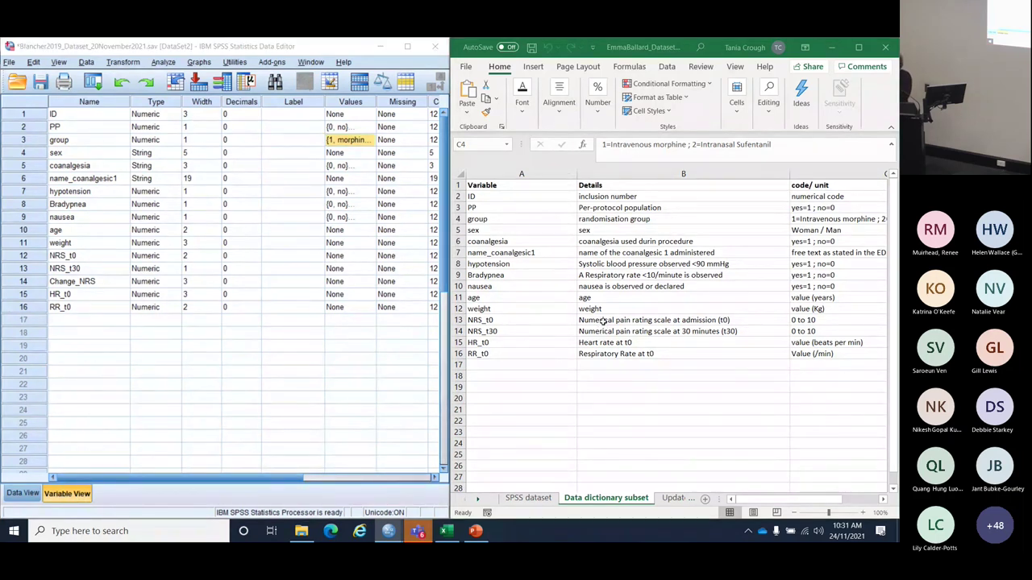
pyautogui.click(603, 321)
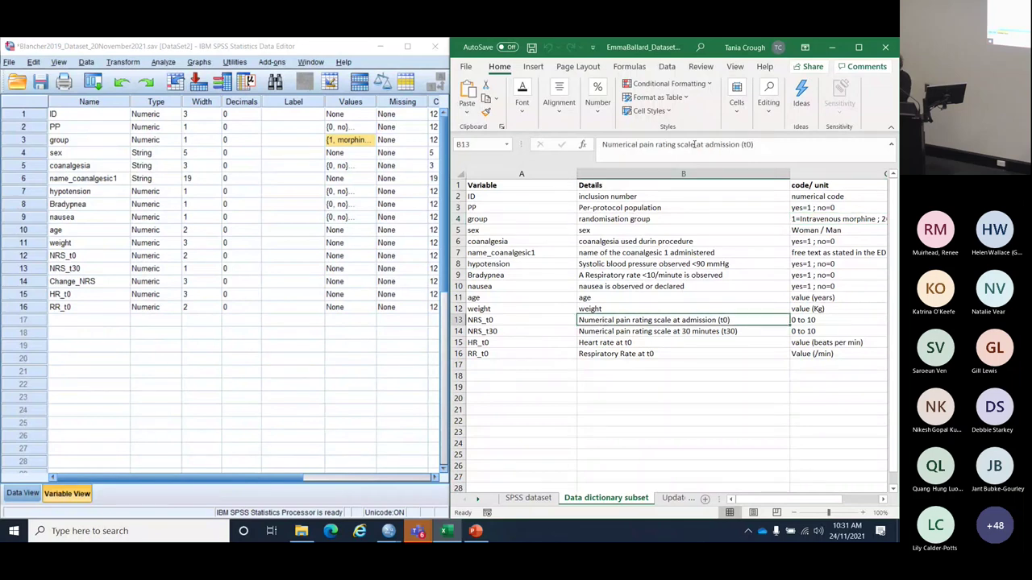
pyautogui.moveTo(753, 145); pyautogui.dragTo(603, 146)
pyautogui.hotkey('ctrl', 'c')
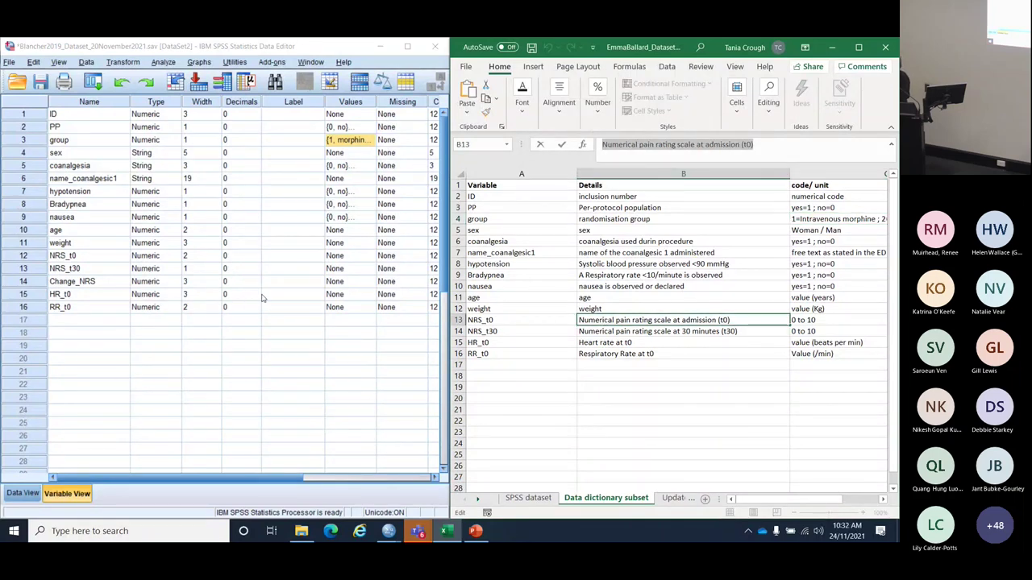
pyautogui.click(284, 257)
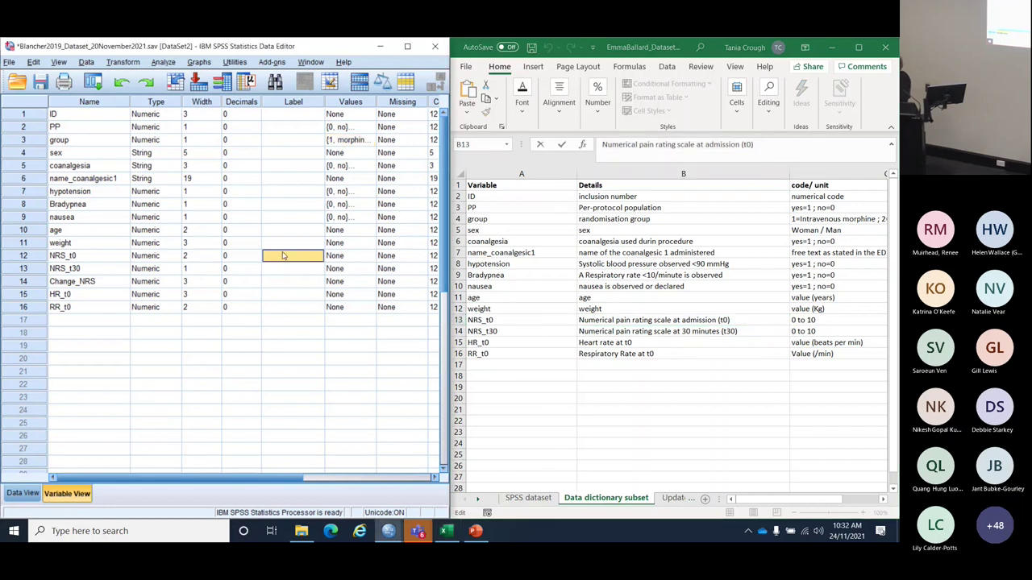
pyautogui.hotkey('ctrl', 'v')
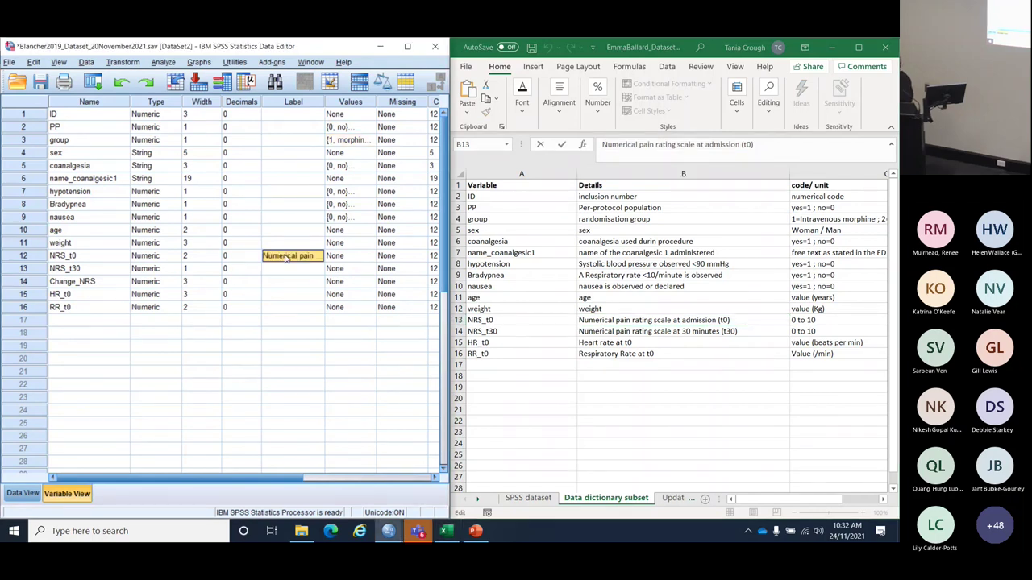
pyautogui.moveTo(324, 101); pyautogui.dragTo(395, 102)
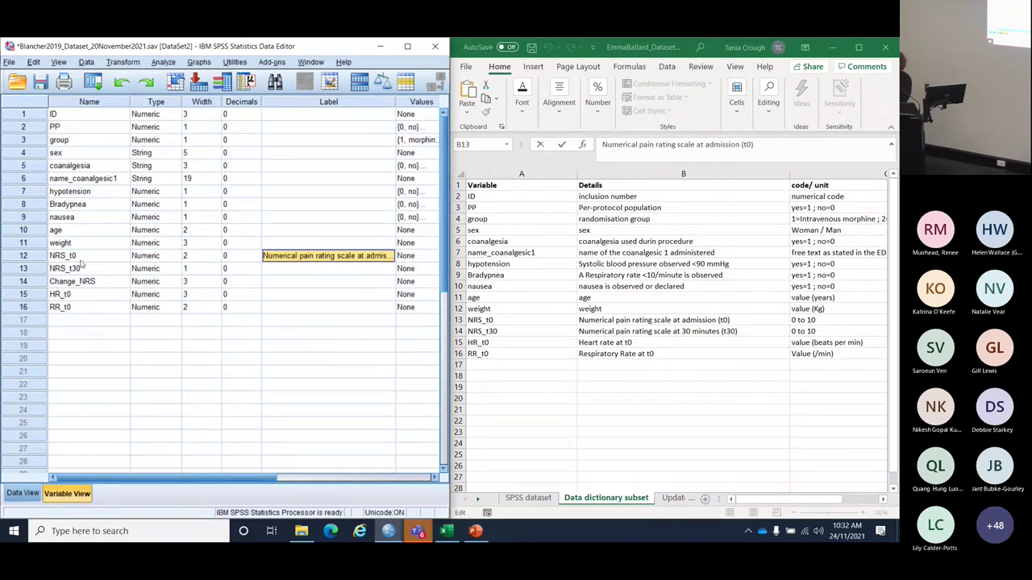
# Step: Select the description text of NRS_t30 in the data dictionary and the type cell of name_coanalgesic1 in the SPSS variable list
pyautogui.click(694, 335)
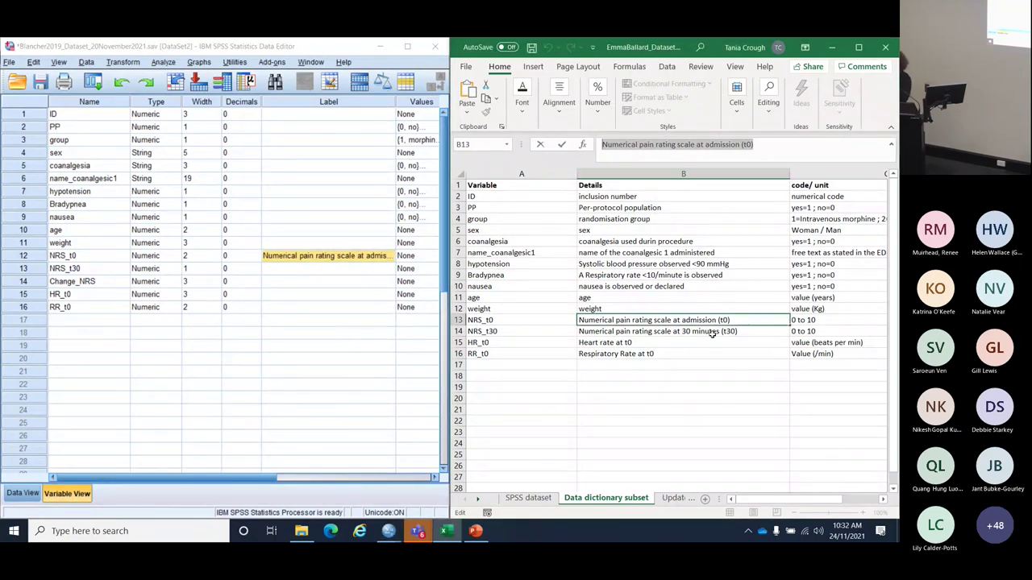
pyautogui.moveTo(780, 145); pyautogui.dragTo(601, 146)
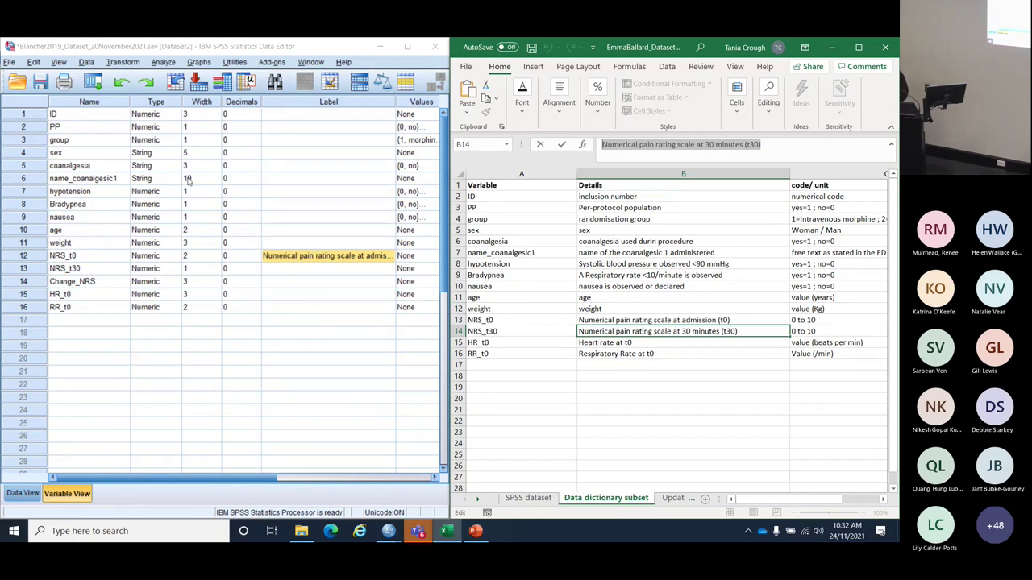
pyautogui.click(87, 182)
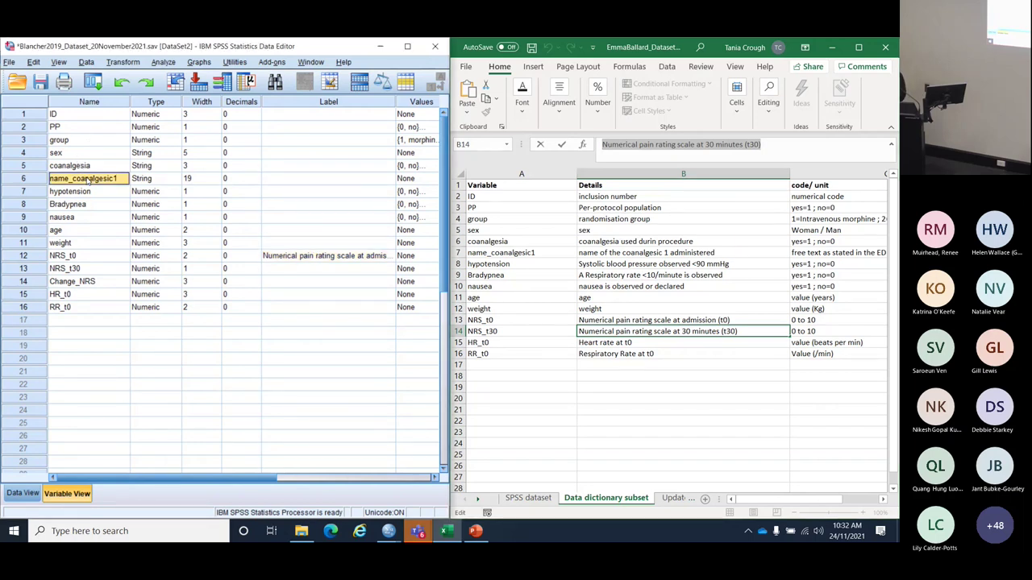
pyautogui.click(138, 179)
# Step: Set the measurement level of NRS_t0 and NRS_t30 to Ordinal
pyautogui.moveTo(117, 477); pyautogui.dragTo(256, 477)
pyautogui.click(376, 257)
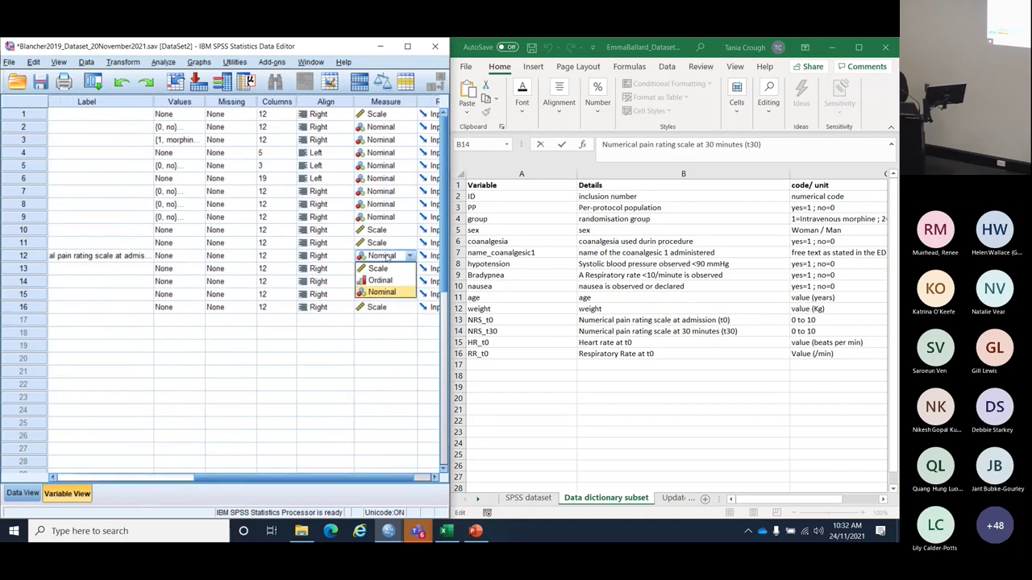
pyautogui.click(381, 280)
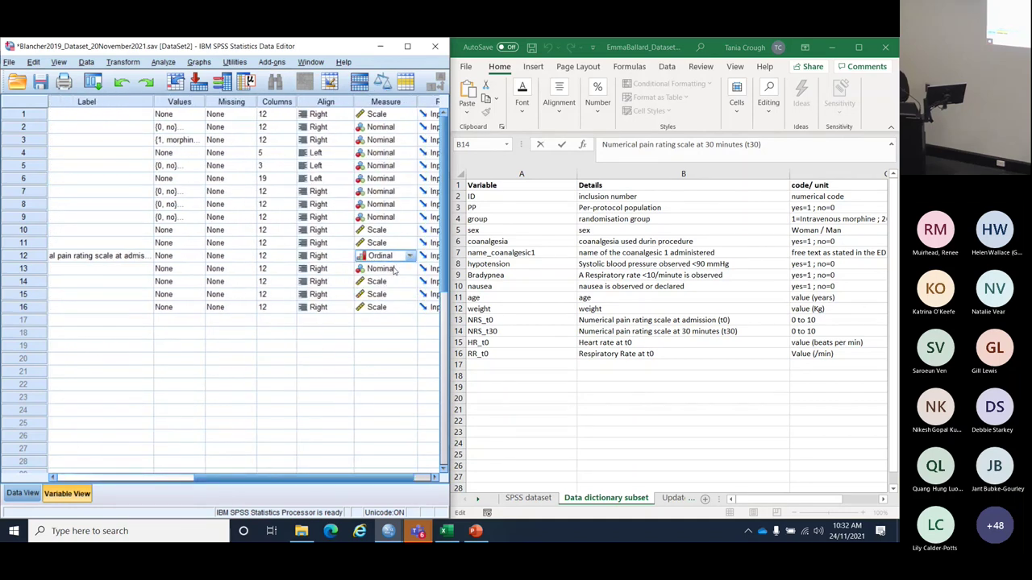
pyautogui.click(409, 269)
pyautogui.click(410, 269)
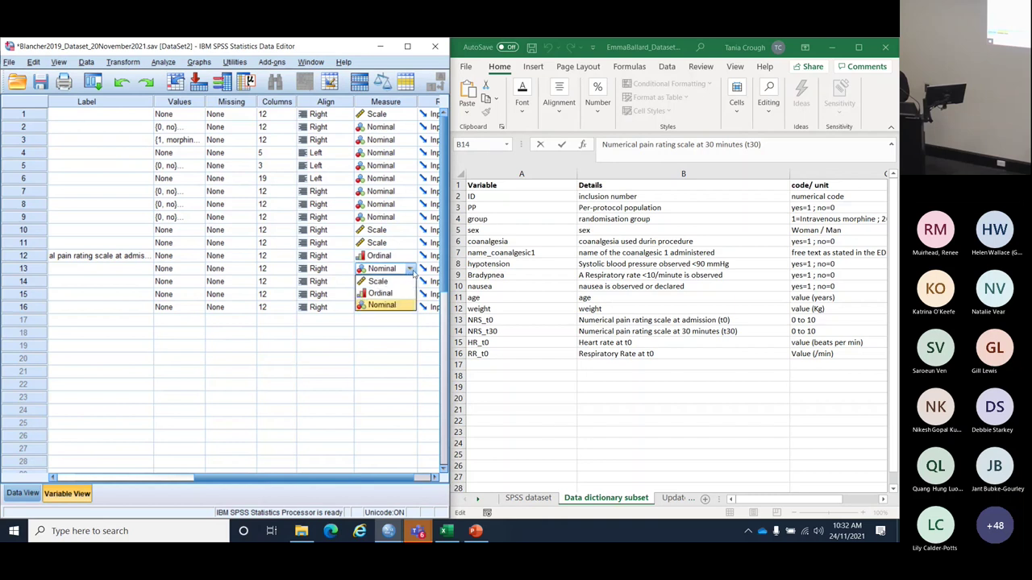
pyautogui.click(395, 293)
# Step: Set name_coanalgesic1 to use discrete missing values, with a blank as the missing value
pyautogui.moveTo(257, 482); pyautogui.dragTo(79, 485)
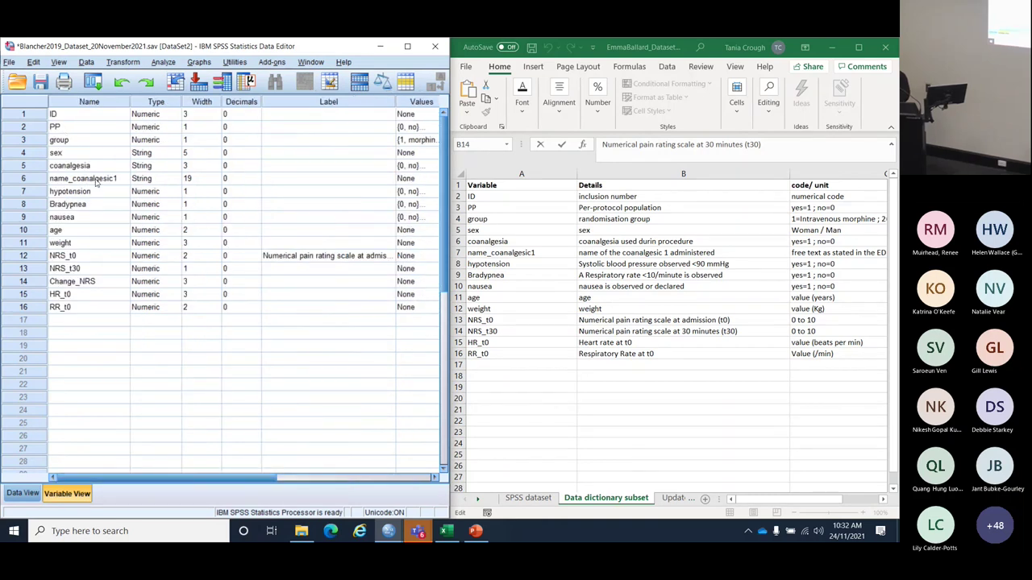
pyautogui.press('Tab')
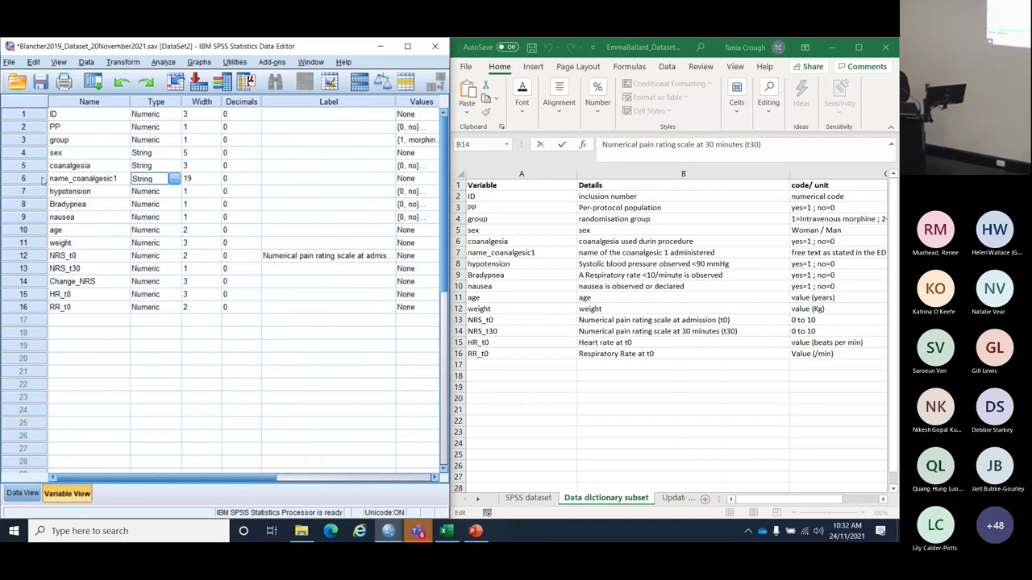
pyautogui.click(43, 181)
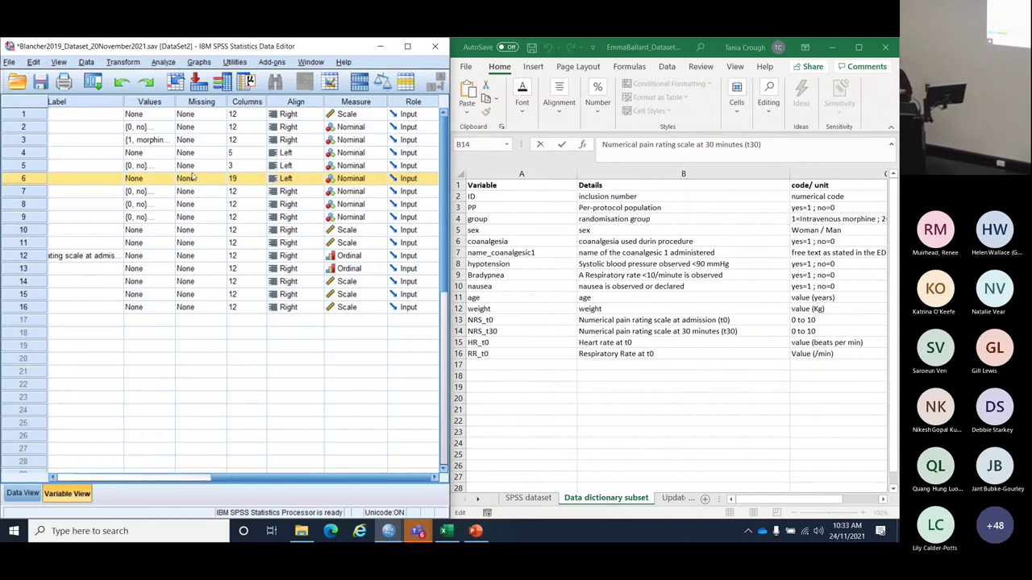
pyautogui.click(224, 179)
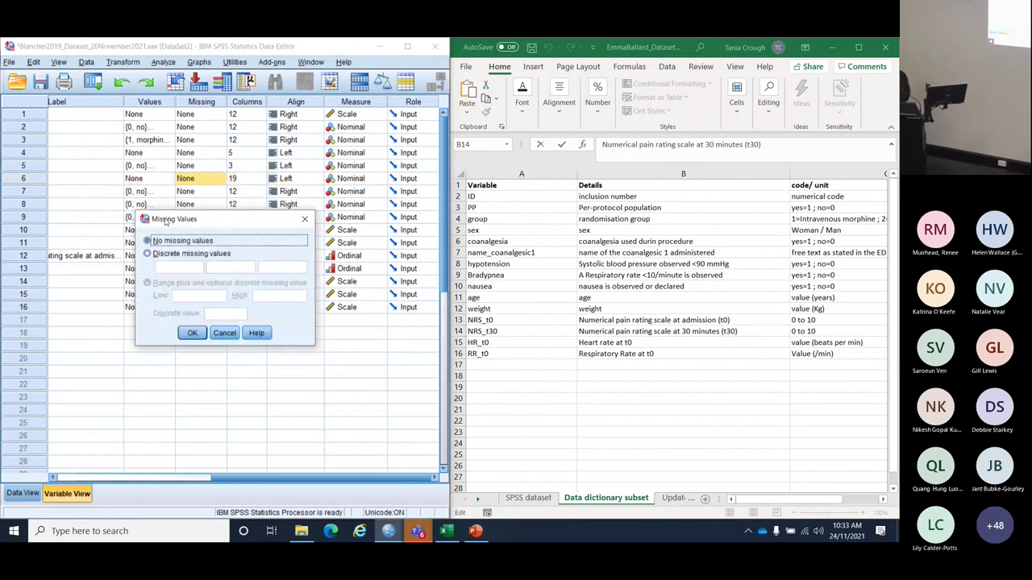
pyautogui.click(225, 333)
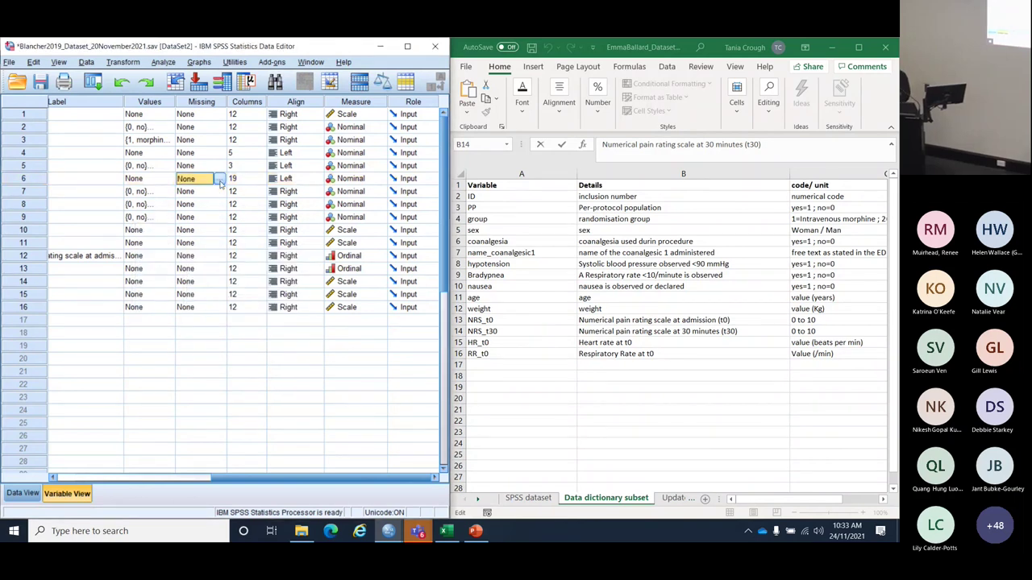
pyautogui.click(219, 179)
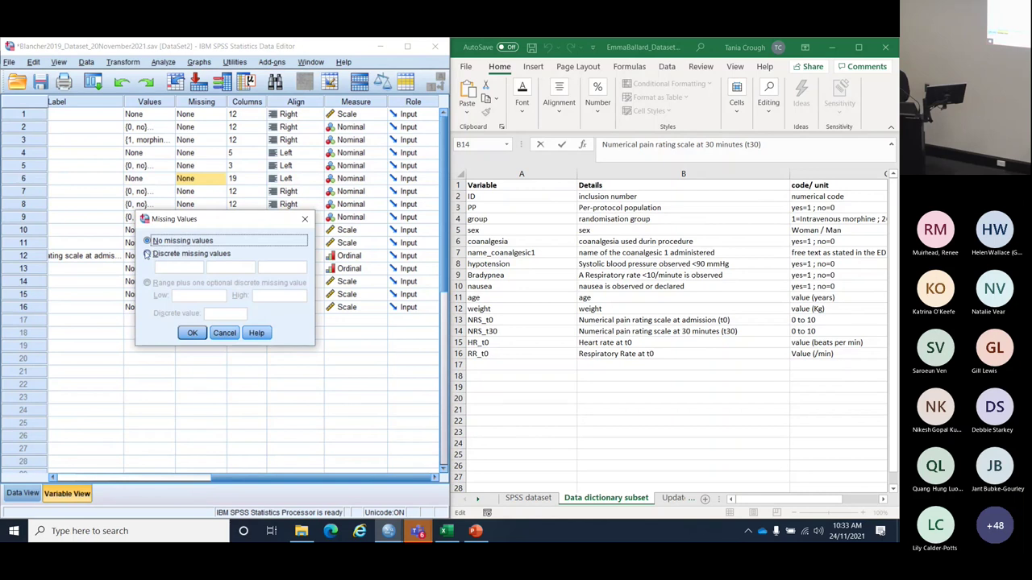
pyautogui.click(170, 255)
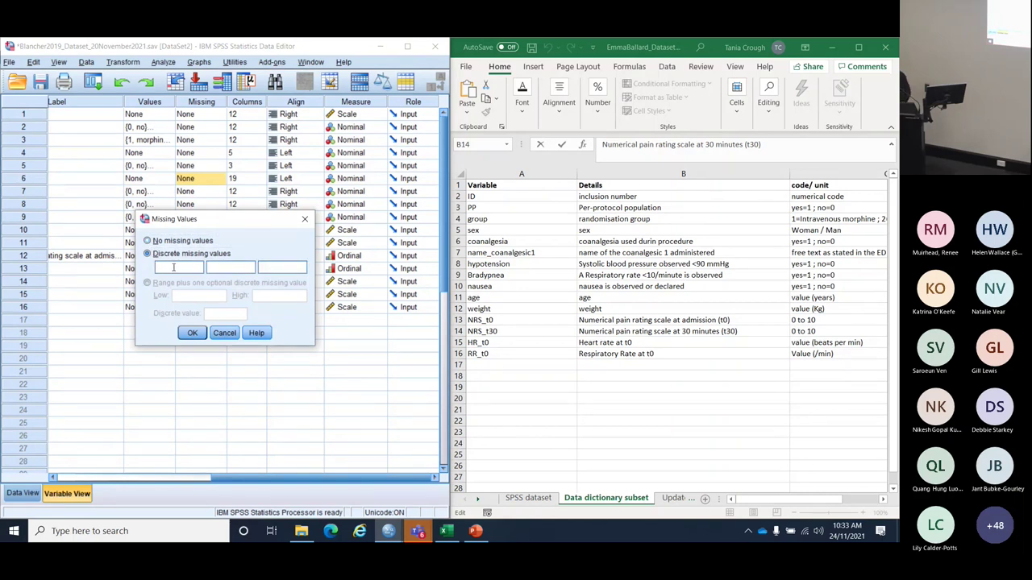
pyautogui.click(188, 335)
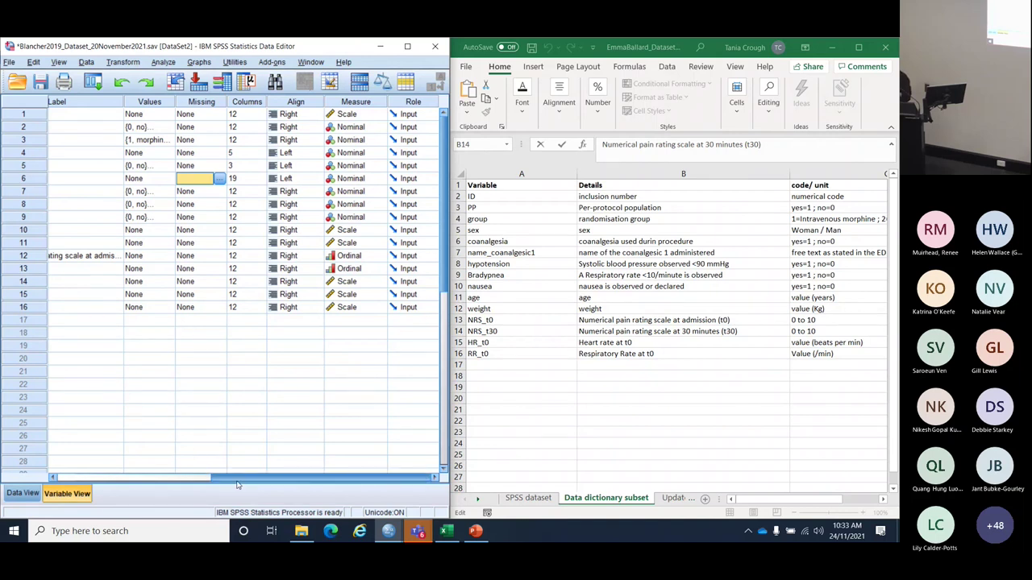
# Step: Show the data records instead of the variable definitions and maximise the SPSS Data Editor window
pyautogui.moveTo(236, 482); pyautogui.dragTo(62, 477)
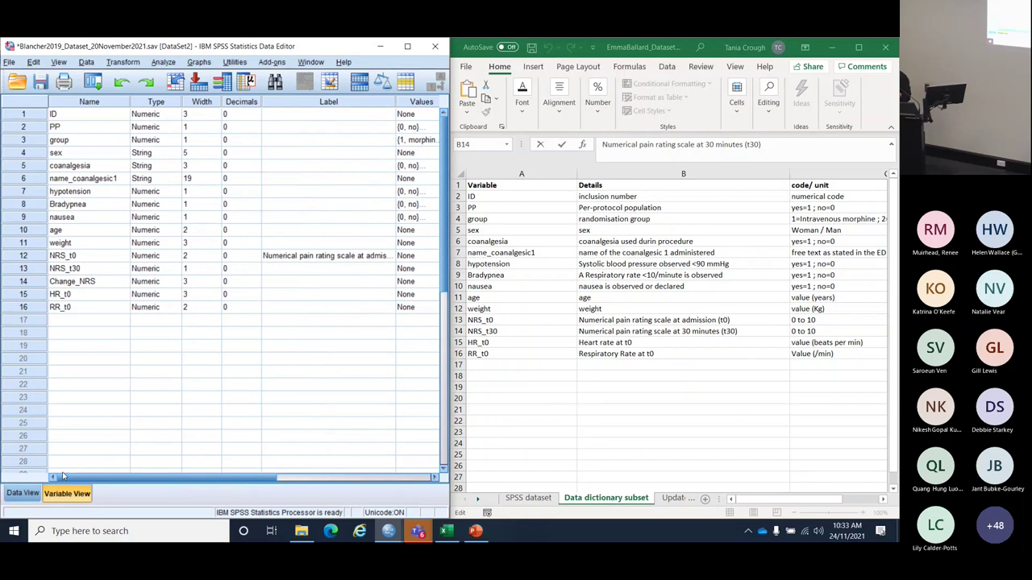
pyautogui.click(73, 181)
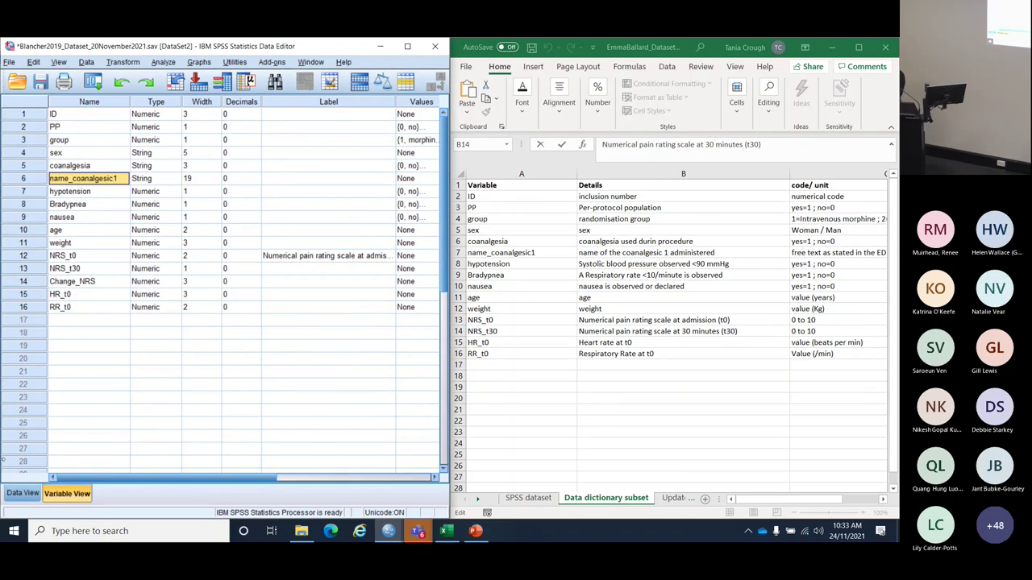
pyautogui.click(19, 493)
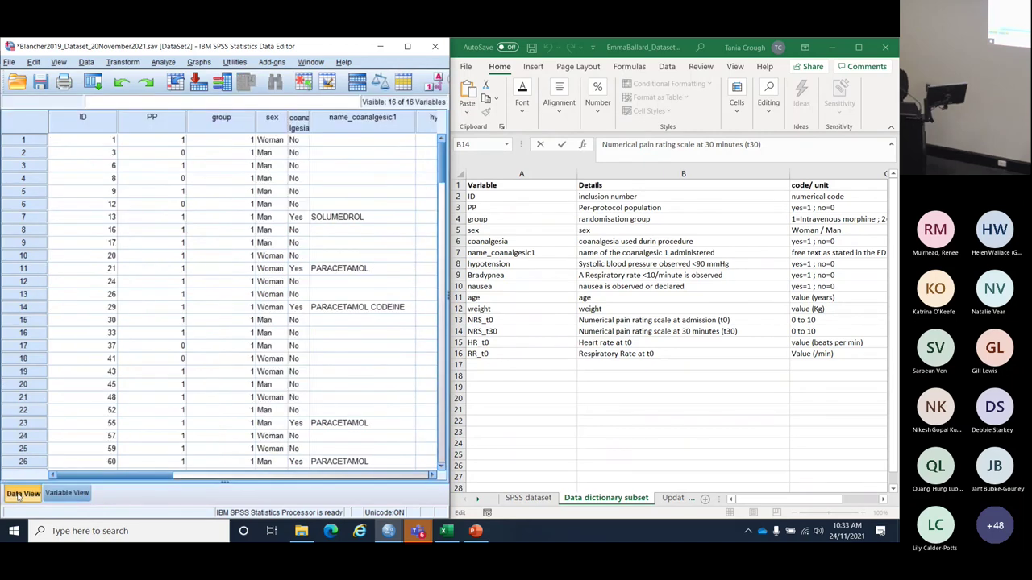
pyautogui.doubleClick(175, 41)
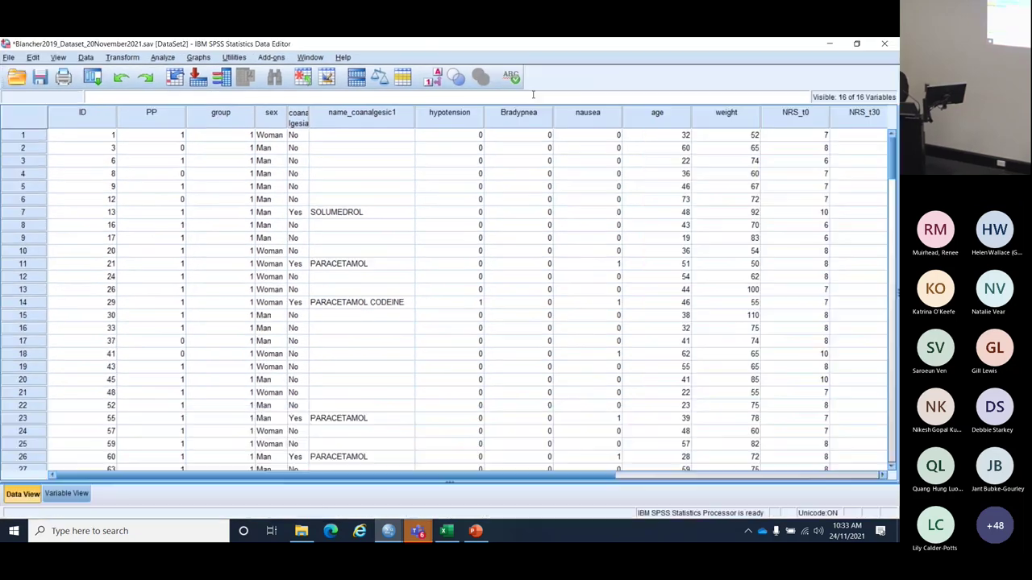
# Step: Sort the cases by name_coanalgesic1 in ascending order
pyautogui.click(86, 58)
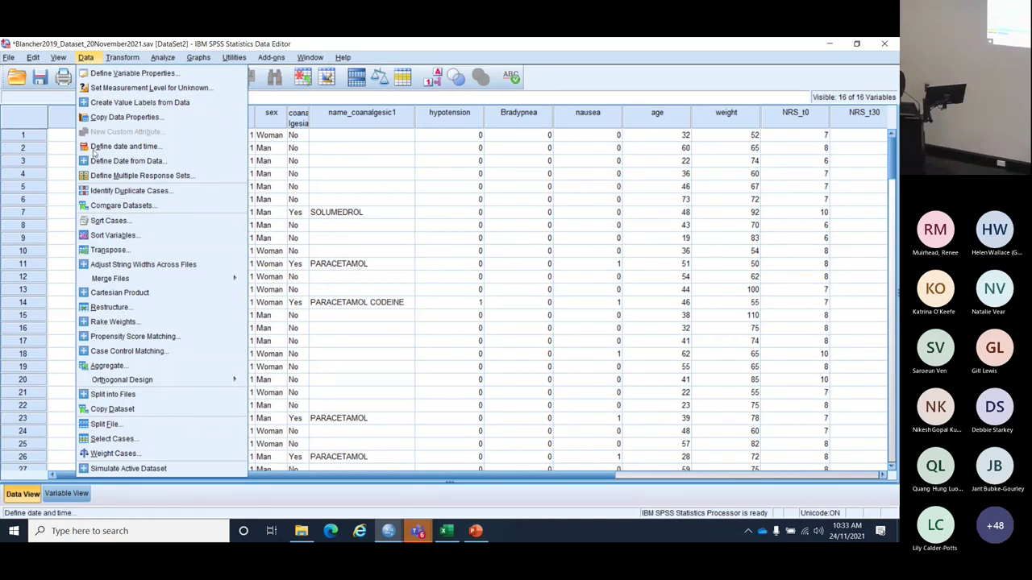
pyautogui.click(108, 220)
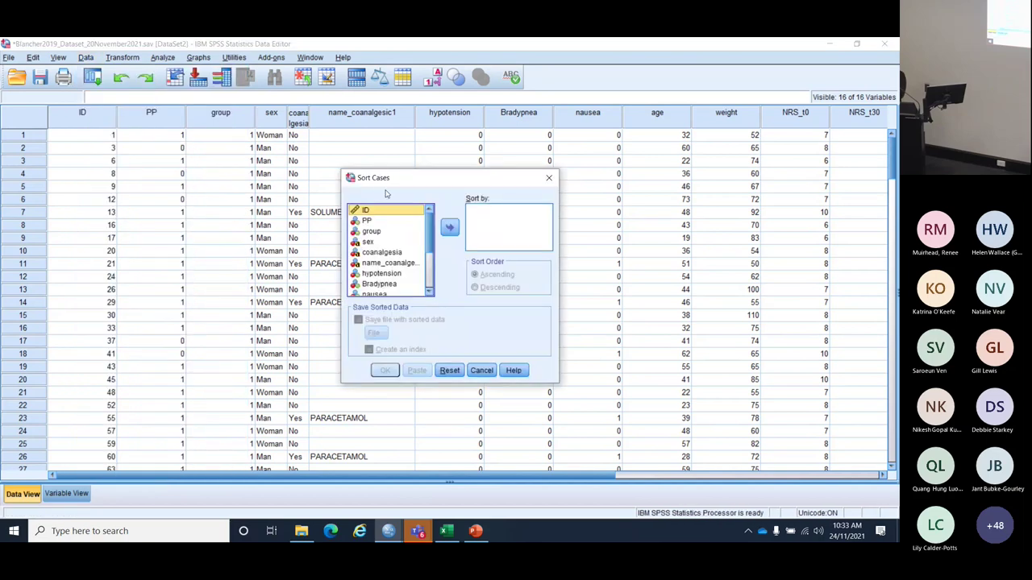
pyautogui.click(366, 274)
pyautogui.doubleClick(395, 264)
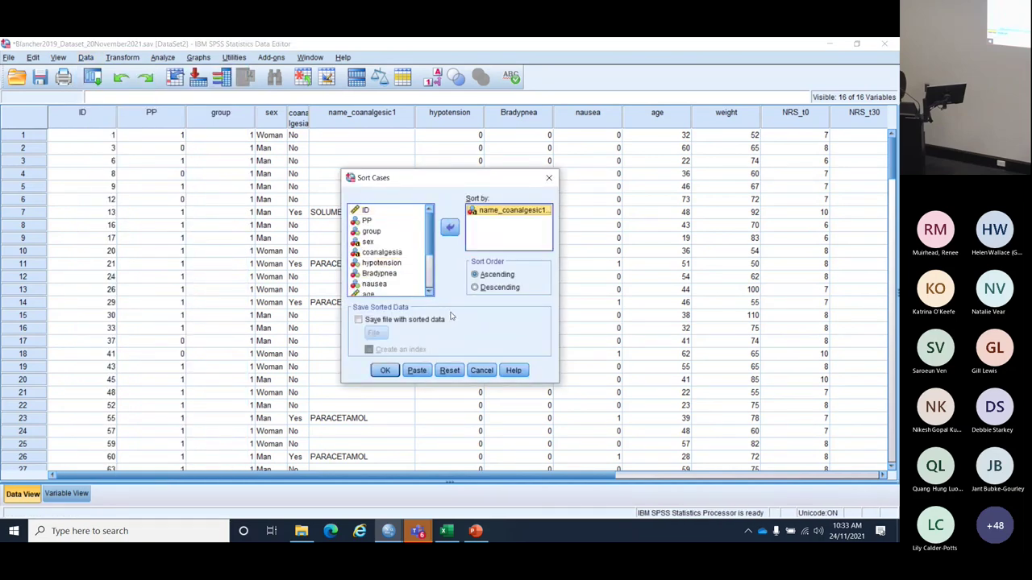
pyautogui.click(385, 370)
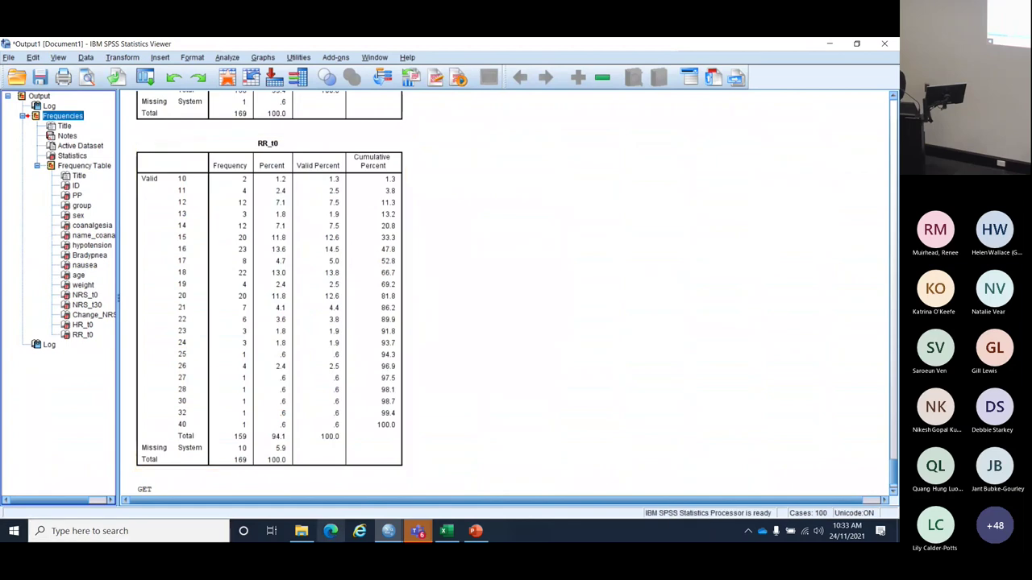
# Step: Show the data records of the Untitled2 dataset and close that dataset's window
pyautogui.click(388, 531)
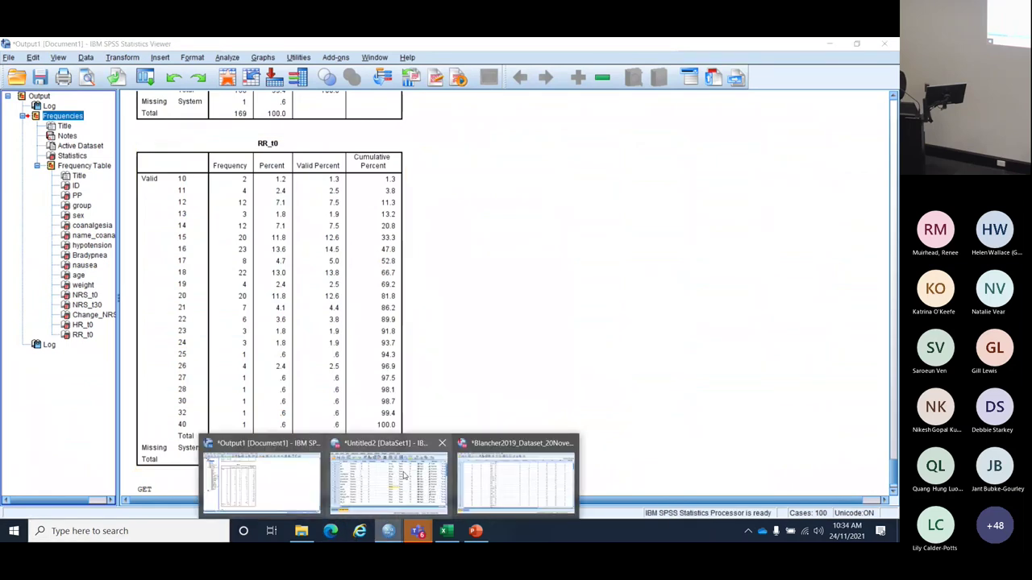
pyautogui.click(405, 482)
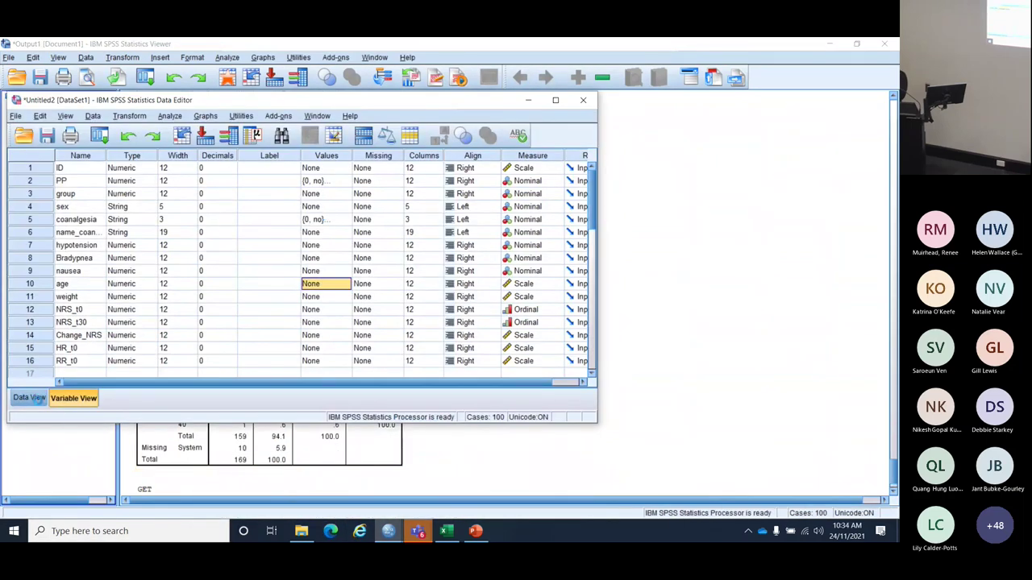
pyautogui.click(29, 398)
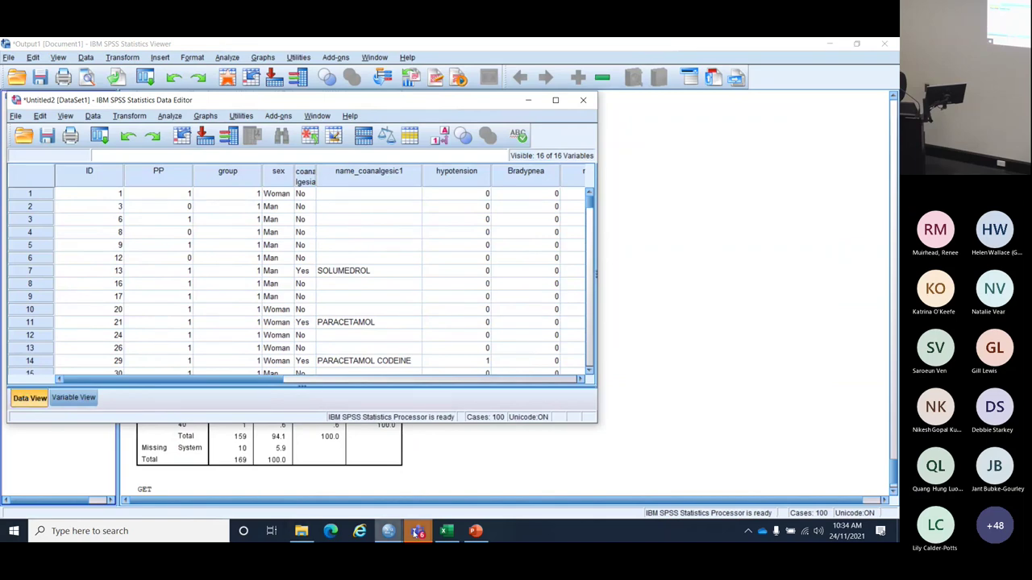
pyautogui.click(388, 534)
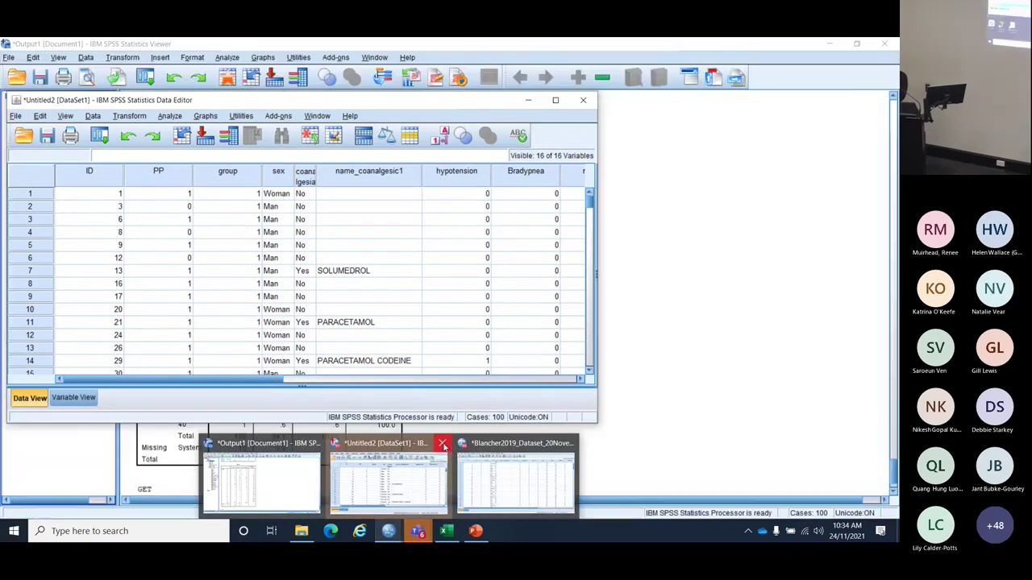
pyautogui.click(442, 444)
pyautogui.click(300, 292)
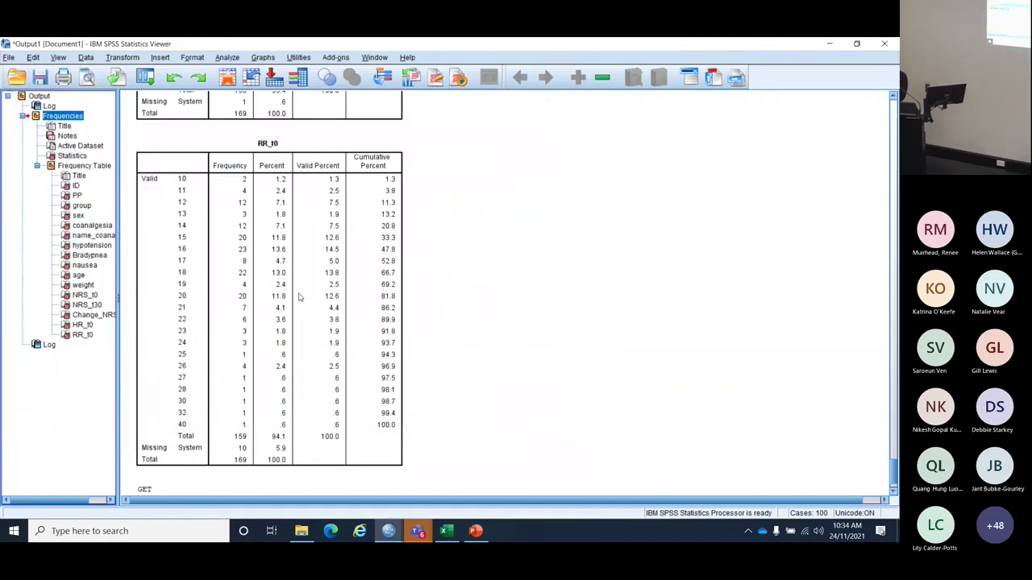
# Step: In the Blancher2019 dataset, copy PARACETAMOL from name_coanalgesic1 of case 128 over the lowercase paracetamol in case 123
pyautogui.click(388, 531)
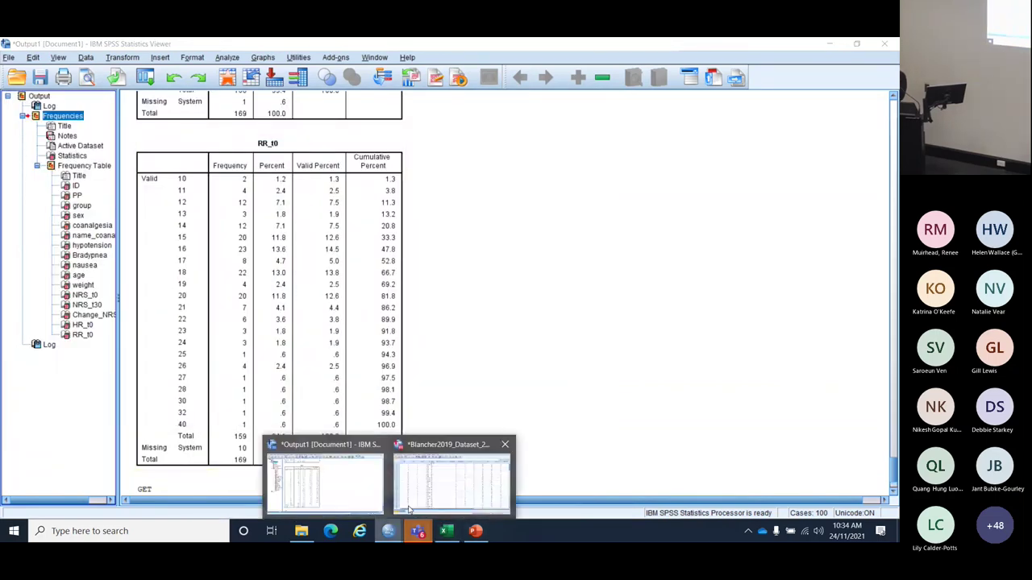
pyautogui.click(442, 485)
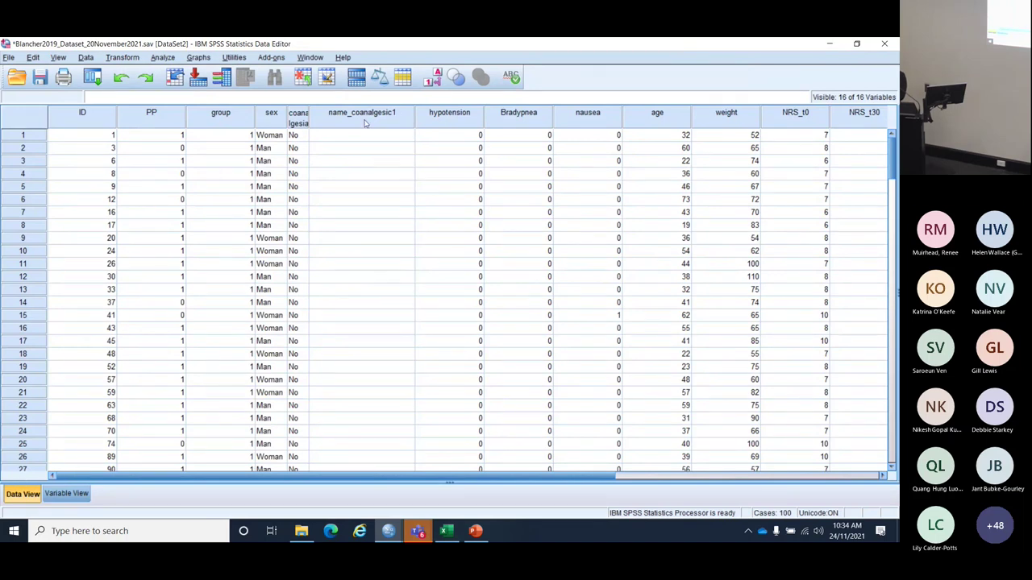
pyautogui.scroll(-11, 375, 173)
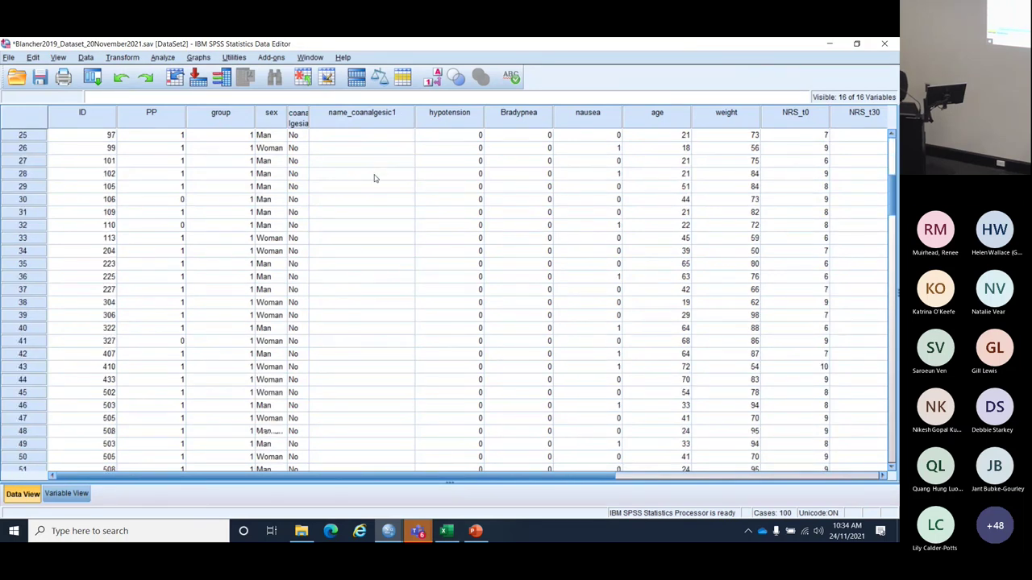
pyautogui.scroll(-20, 375, 178)
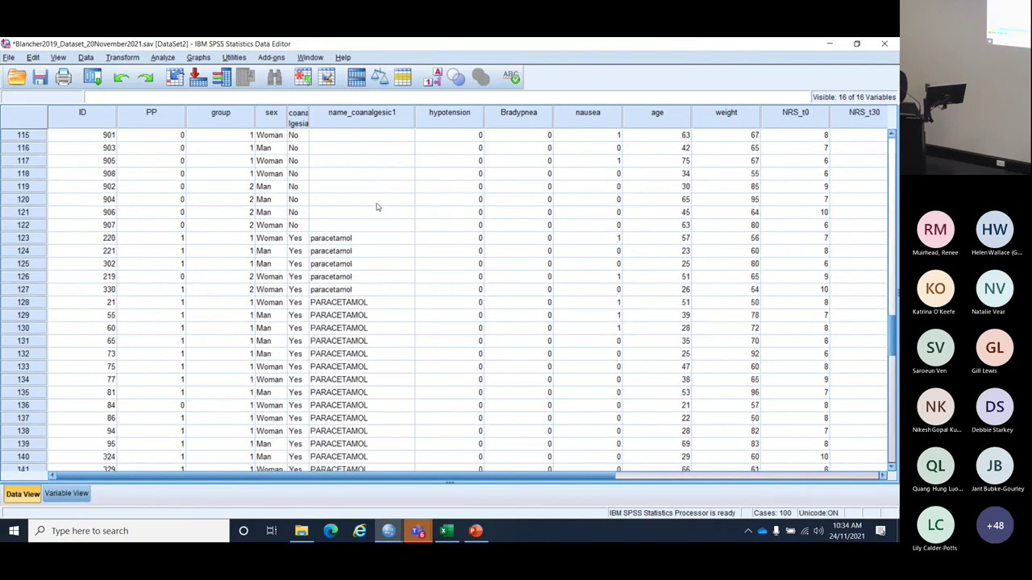
pyautogui.click(345, 305)
pyautogui.rightClick(345, 305)
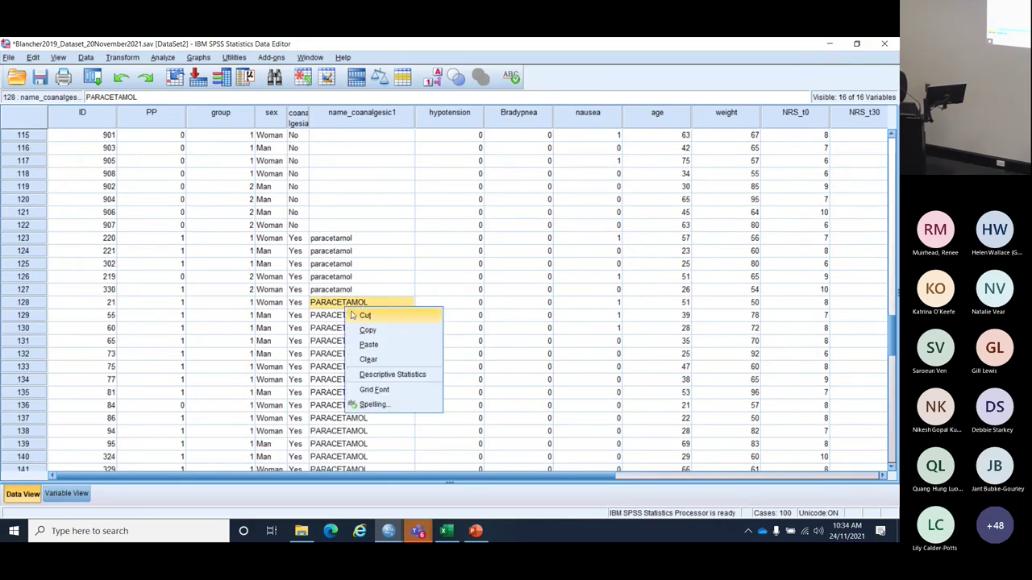
pyautogui.click(362, 331)
pyautogui.click(362, 241)
pyautogui.rightClick(362, 241)
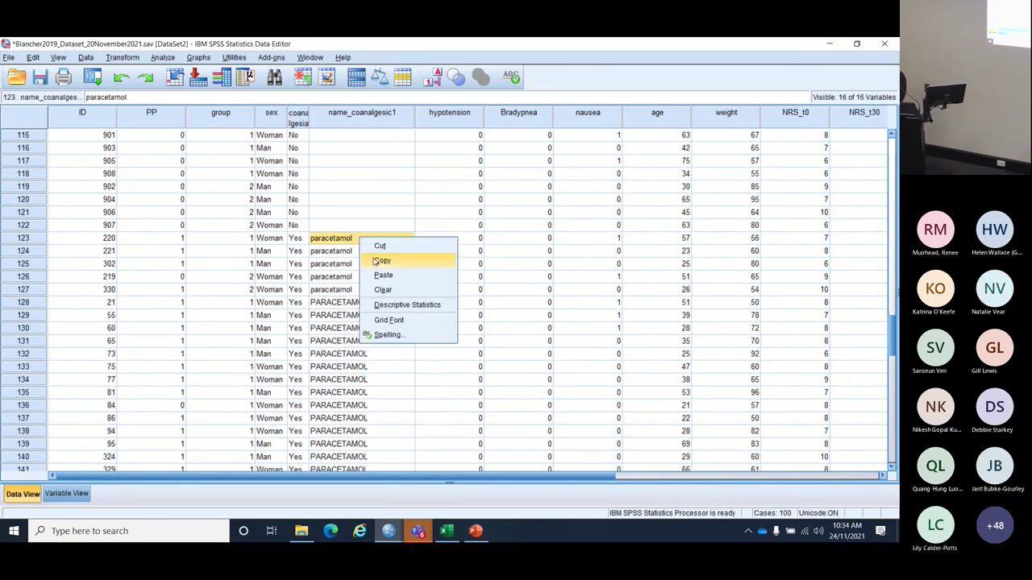
pyautogui.click(368, 279)
# Step: Replace the lowercase paracetamol entries of cases 124 to 127 in name_coanalgesic1 with the copied PARACETAMOL
pyautogui.click(362, 252)
pyautogui.rightClick(362, 253)
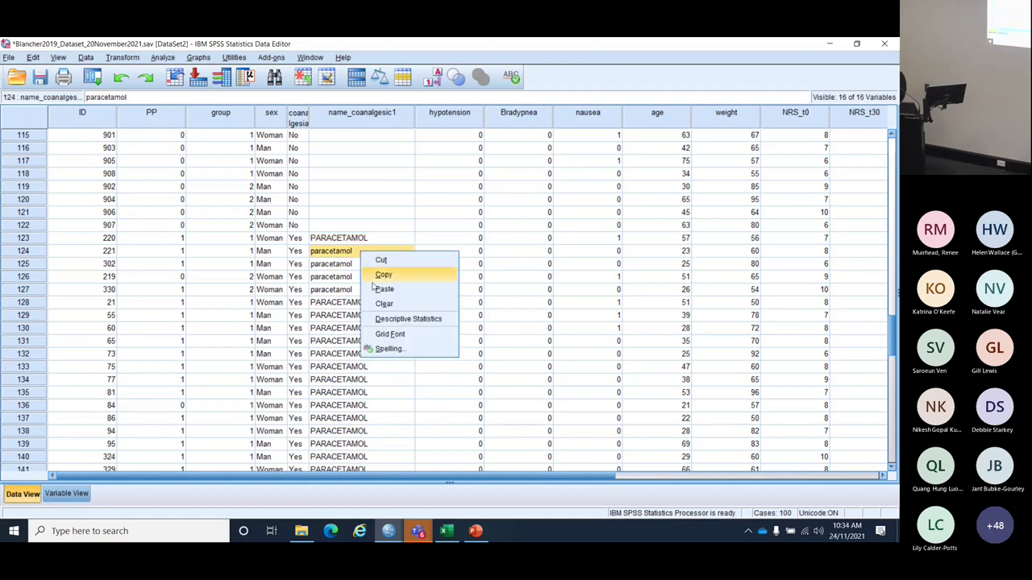
pyautogui.click(370, 290)
pyautogui.click(362, 265)
pyautogui.rightClick(362, 266)
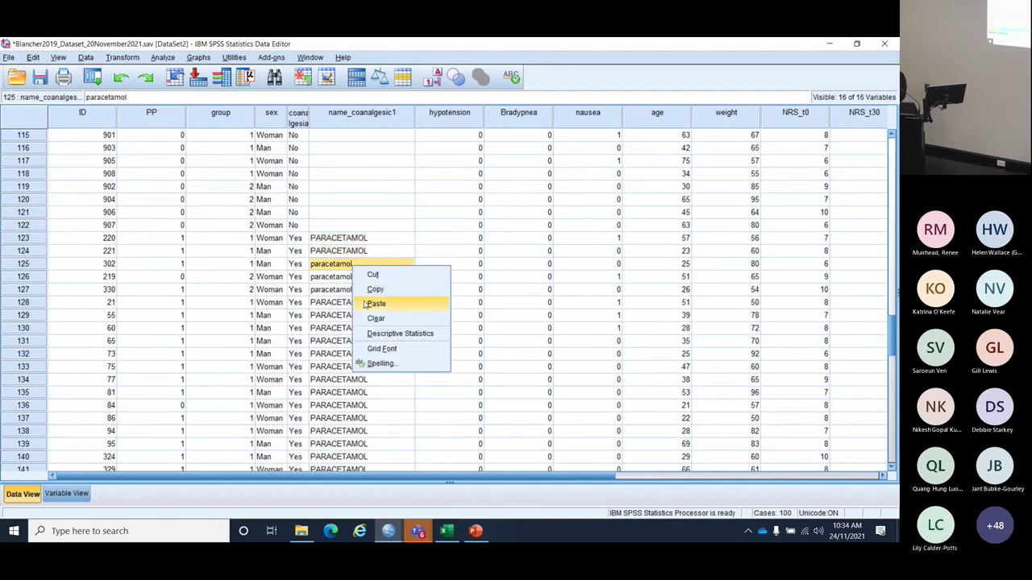
pyautogui.click(374, 303)
pyautogui.click(362, 279)
pyautogui.rightClick(361, 280)
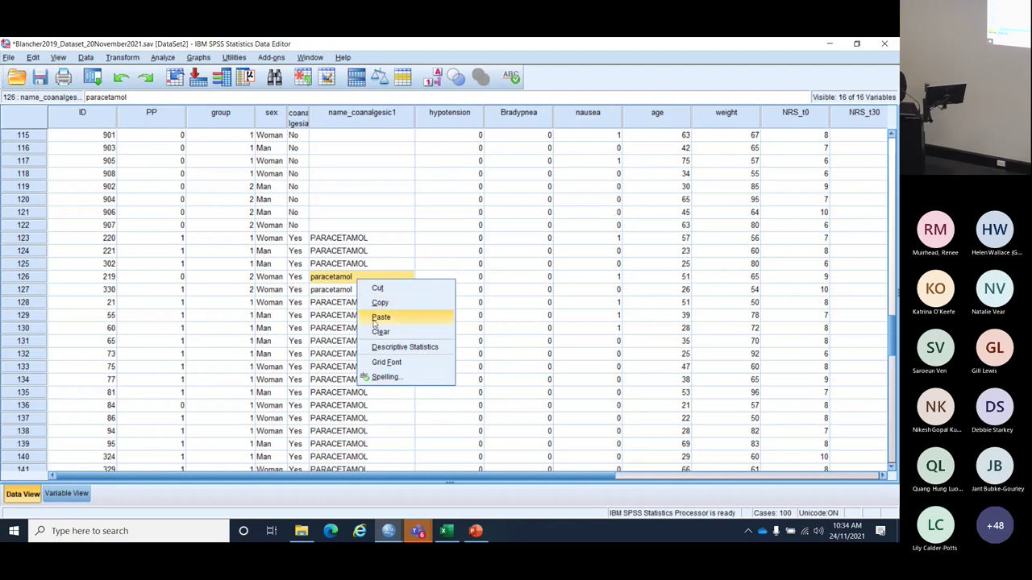
pyautogui.click(381, 317)
pyautogui.click(362, 291)
pyautogui.rightClick(360, 293)
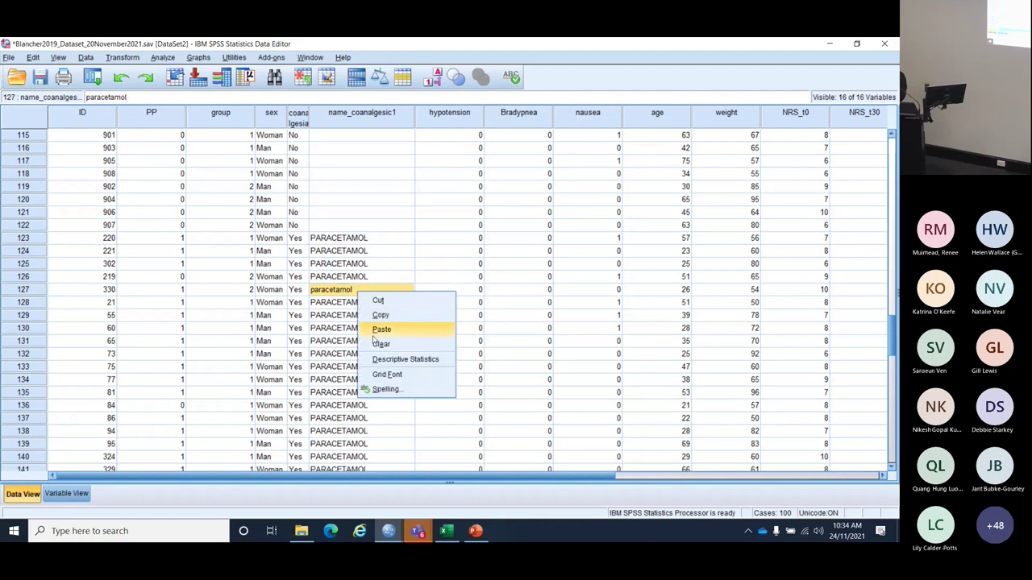
pyautogui.click(381, 329)
pyautogui.click(356, 304)
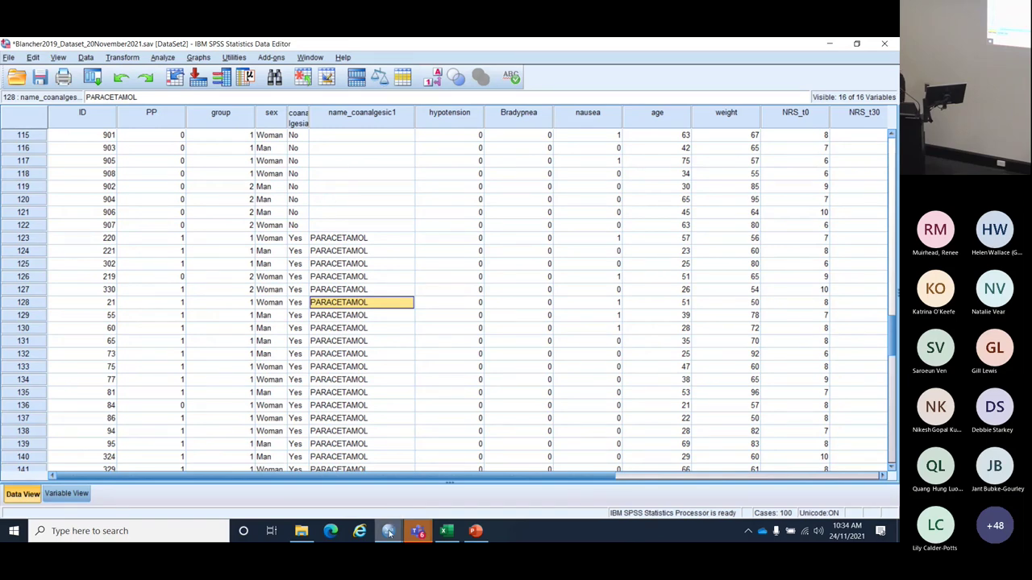
# Step: Switch to the Excel workbook and add filters to the header row of the SPSS dataset sheet
pyautogui.click(445, 531)
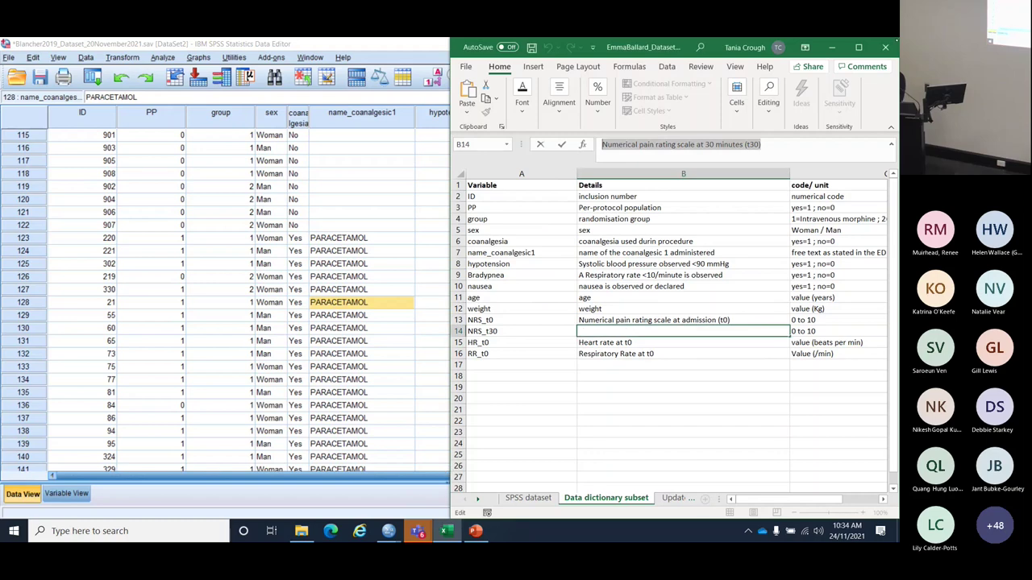
pyautogui.click(860, 48)
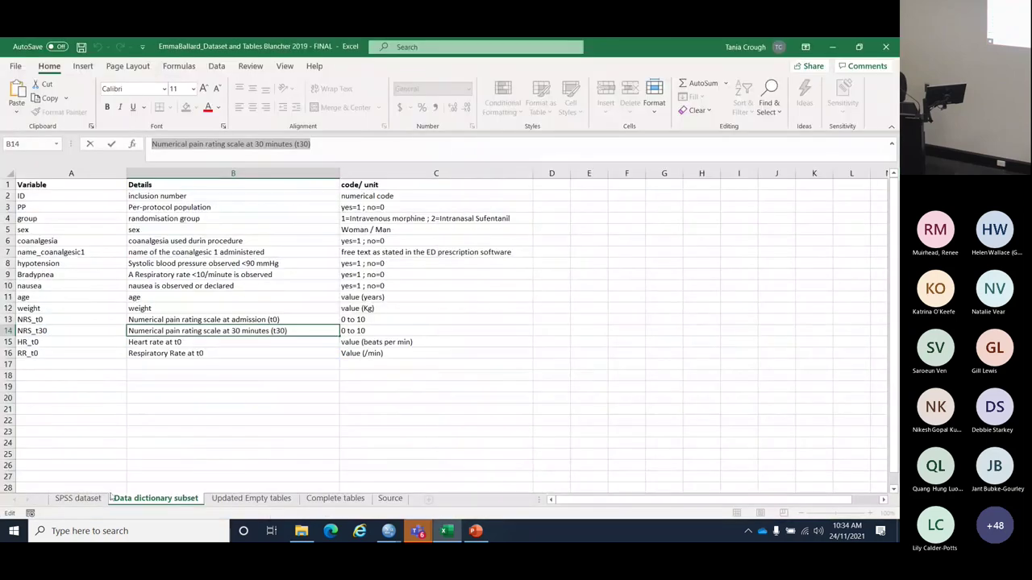
pyautogui.click(81, 498)
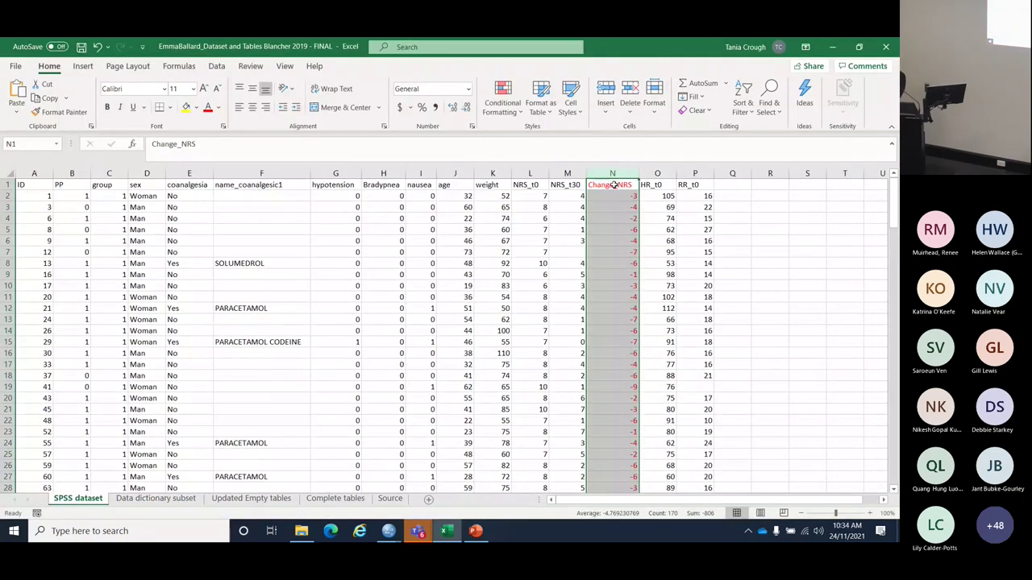
pyautogui.click(7, 185)
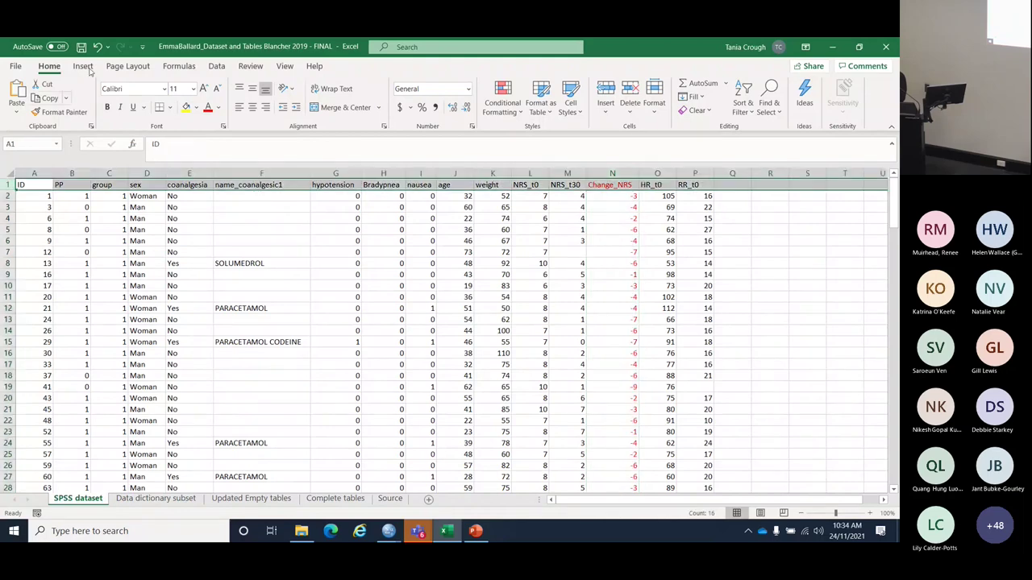
pyautogui.doubleClick(184, 52)
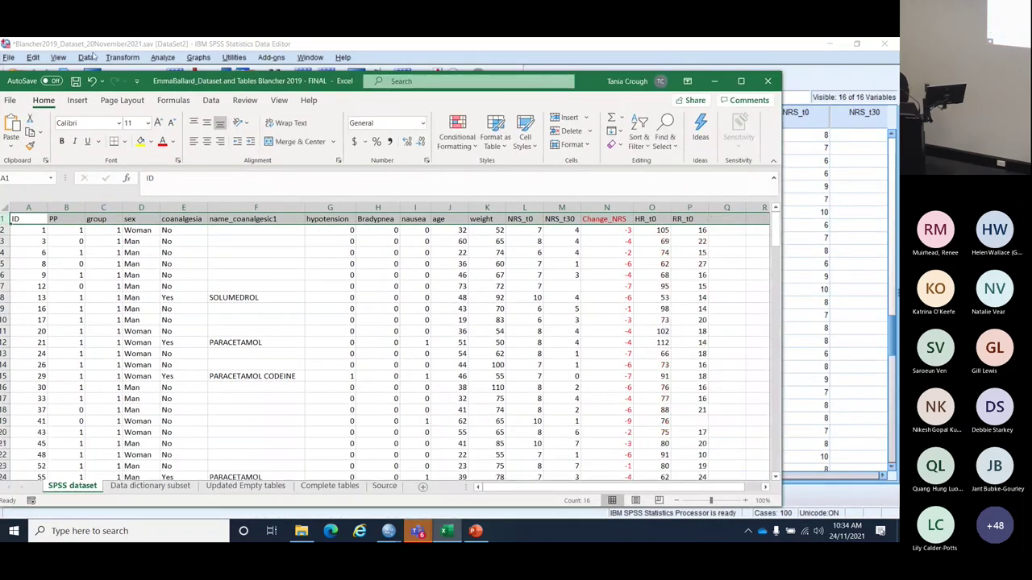
pyautogui.click(211, 102)
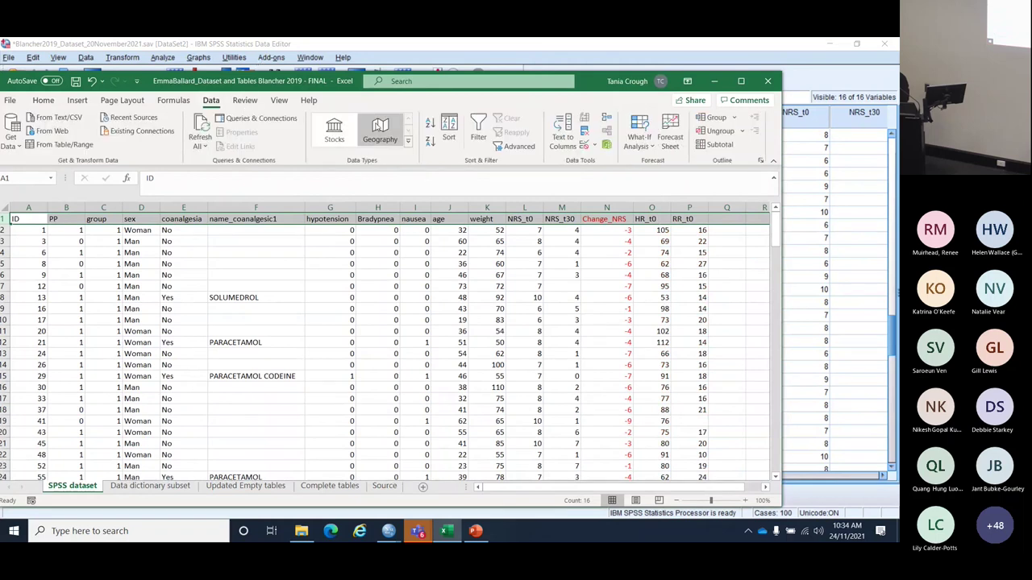
pyautogui.click(478, 129)
# Step: Filter NRS_t30 to only its blank entries and select the first remaining Change_NRS cell to inspect its formula
pyautogui.click(575, 219)
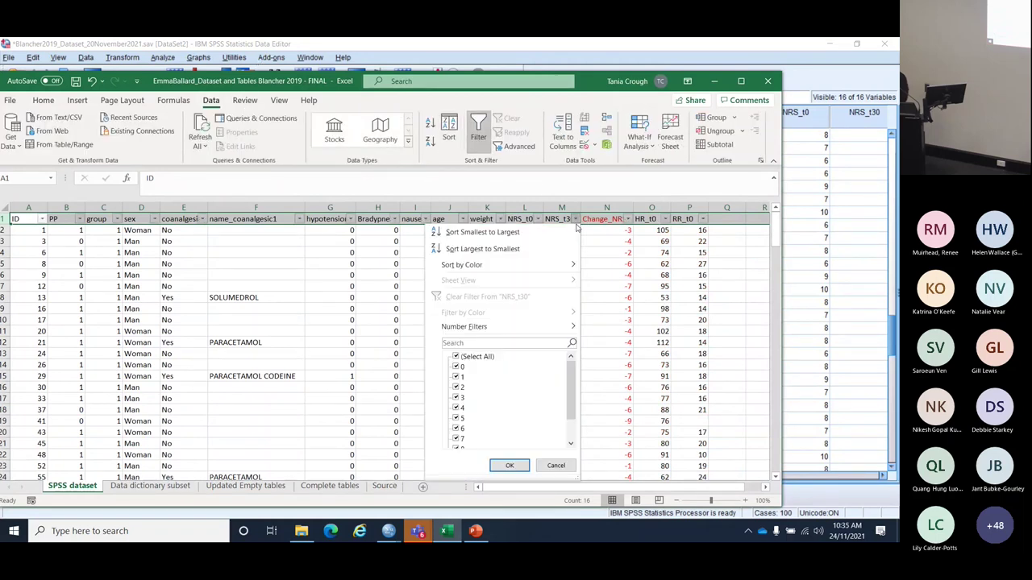
pyautogui.click(456, 358)
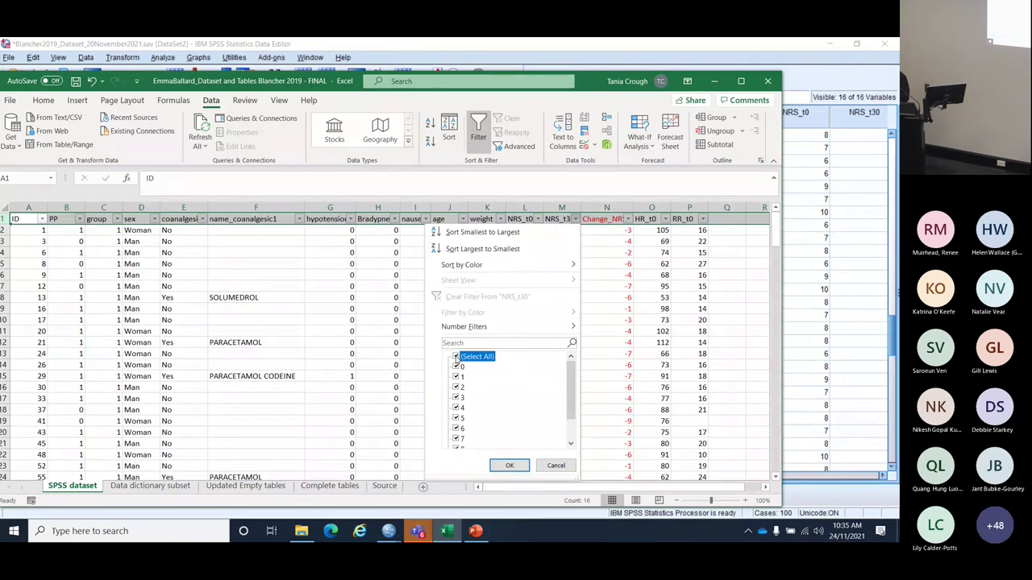
pyautogui.click(456, 358)
pyautogui.scroll(-3, 508, 399)
pyautogui.click(456, 439)
pyautogui.click(508, 466)
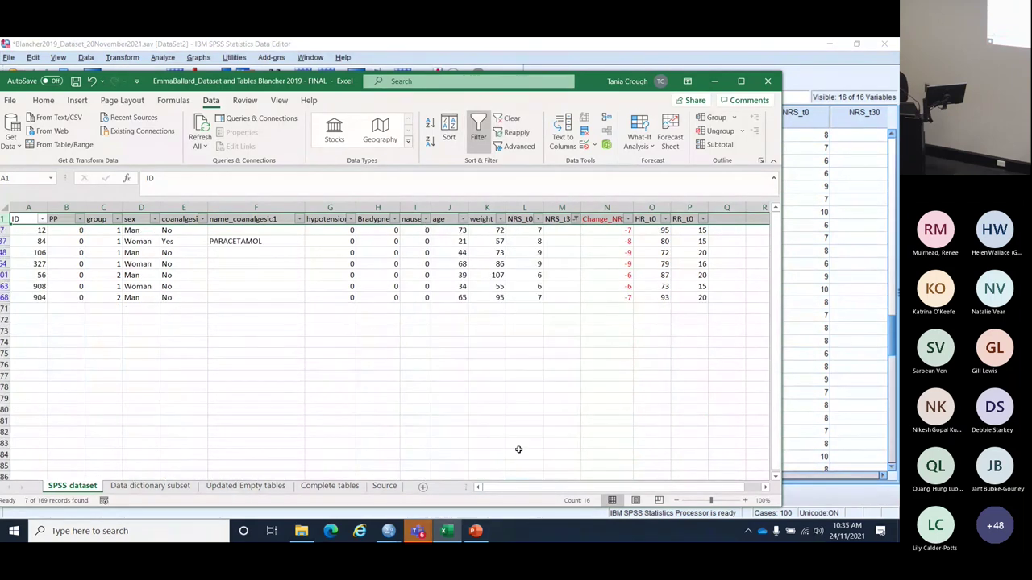
pyautogui.click(619, 232)
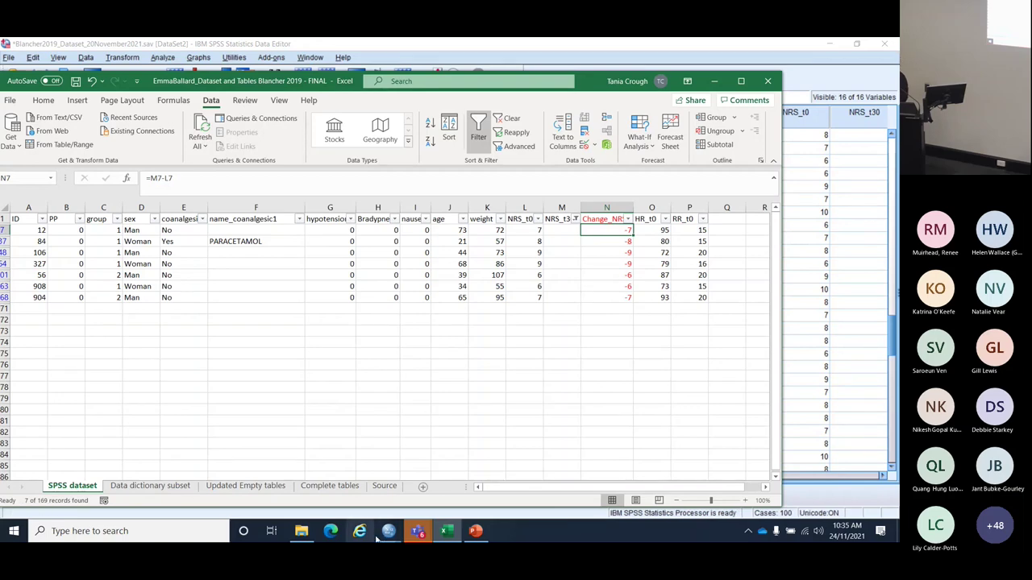
# Step: Switch to the Blancher2019 dataset in SPSS and remove name_coanalgesic1 from the Sort Cases sort keys
pyautogui.moveTo(389, 530)
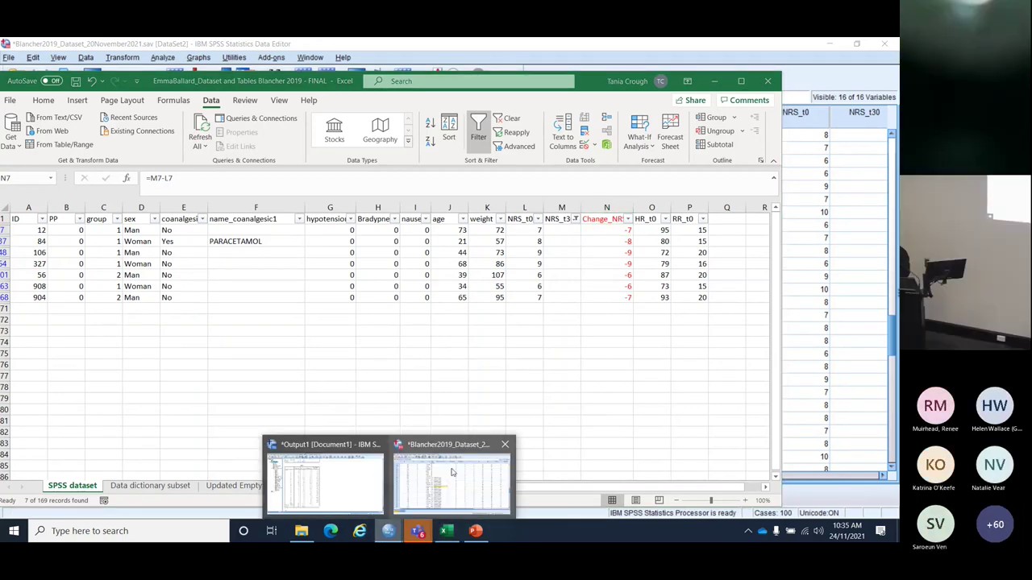
pyautogui.click(452, 473)
pyautogui.hscroll(1, 170, 482)
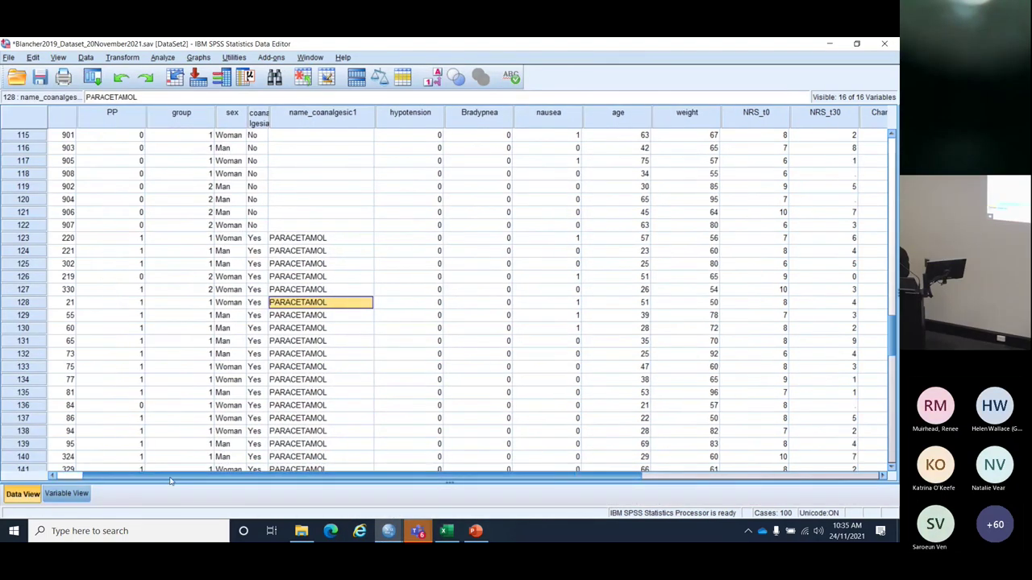
pyautogui.hscroll(1, 170, 482)
pyautogui.click(85, 58)
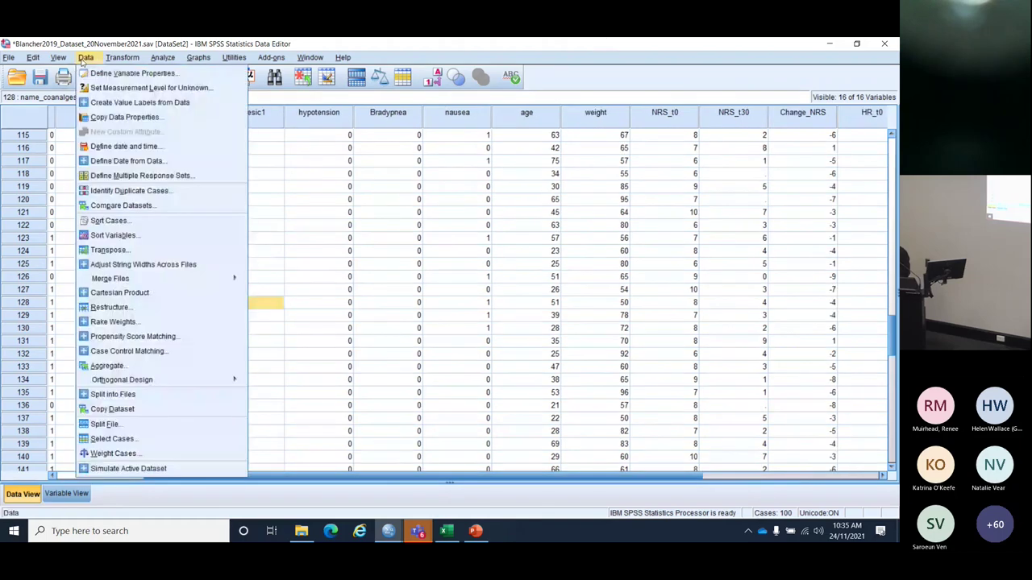
pyautogui.moveTo(32, 58)
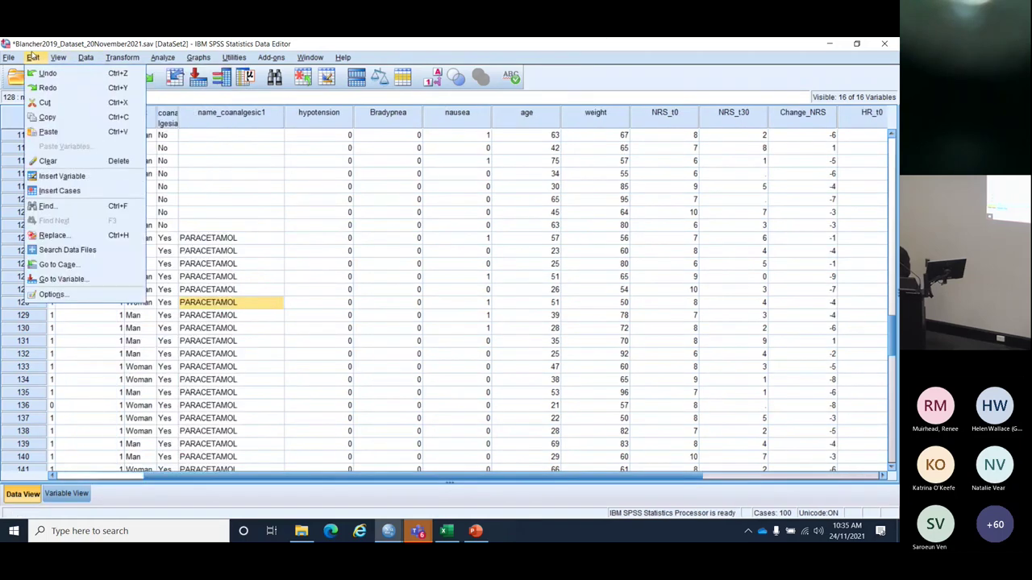
pyautogui.moveTo(92, 60)
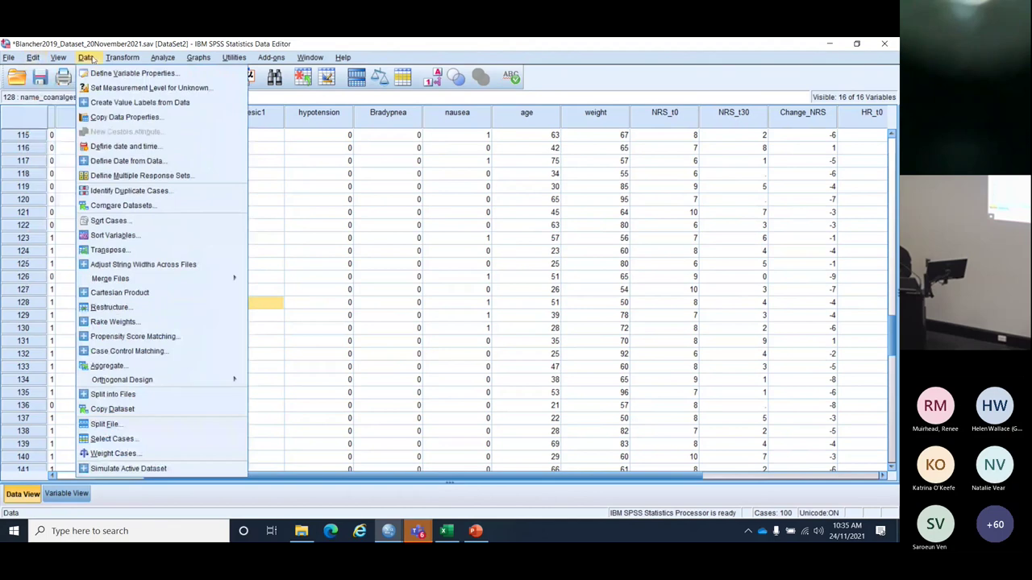
pyautogui.click(107, 220)
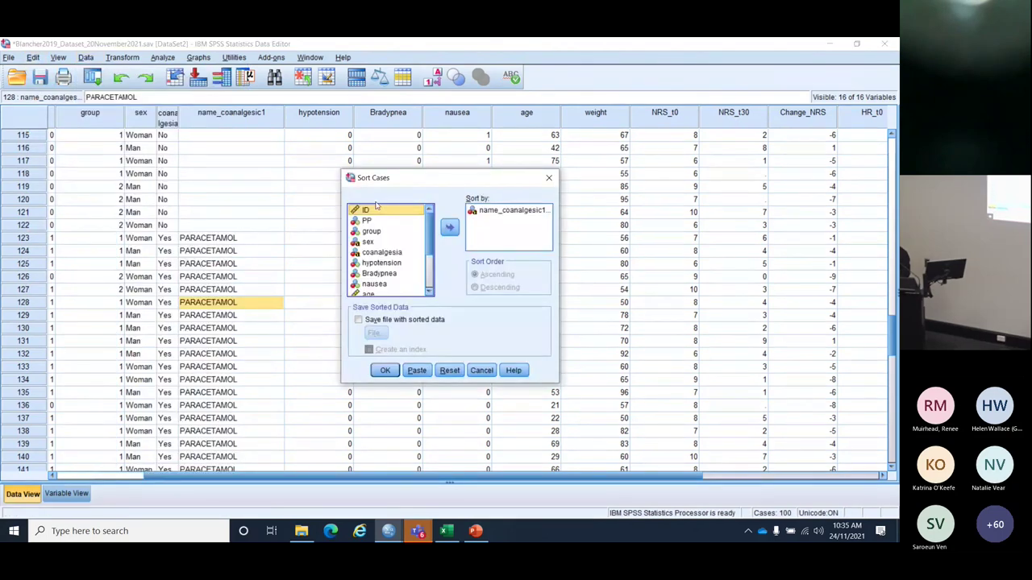
pyautogui.click(504, 211)
pyautogui.click(449, 227)
# Step: Sort the cases by NRS_t30 and return from the output to the Blancher2019 dataset
pyautogui.scroll(-2, 409, 254)
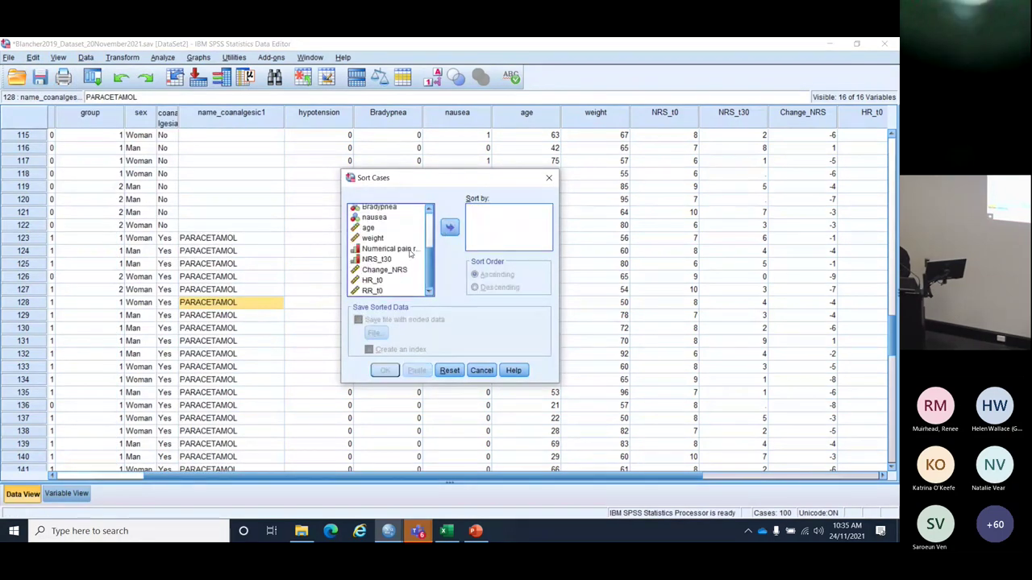
pyautogui.click(378, 259)
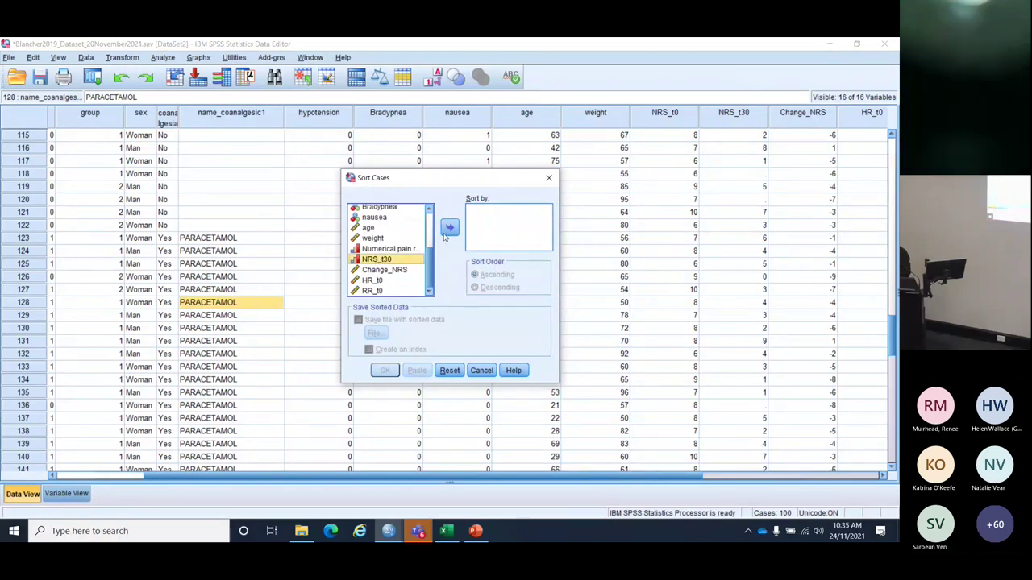
pyautogui.click(449, 229)
pyautogui.click(384, 370)
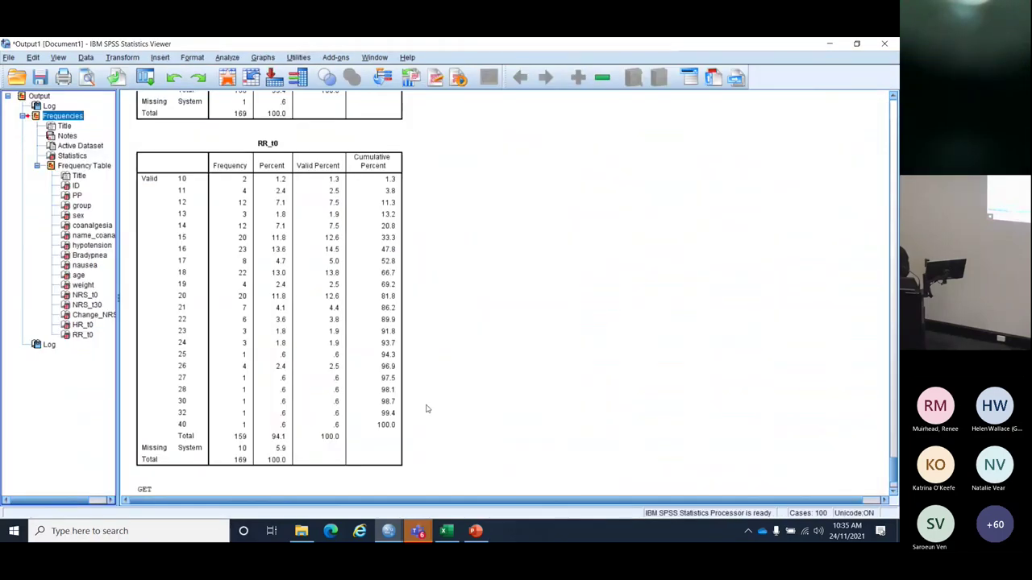
pyautogui.moveTo(389, 531)
pyautogui.click(452, 475)
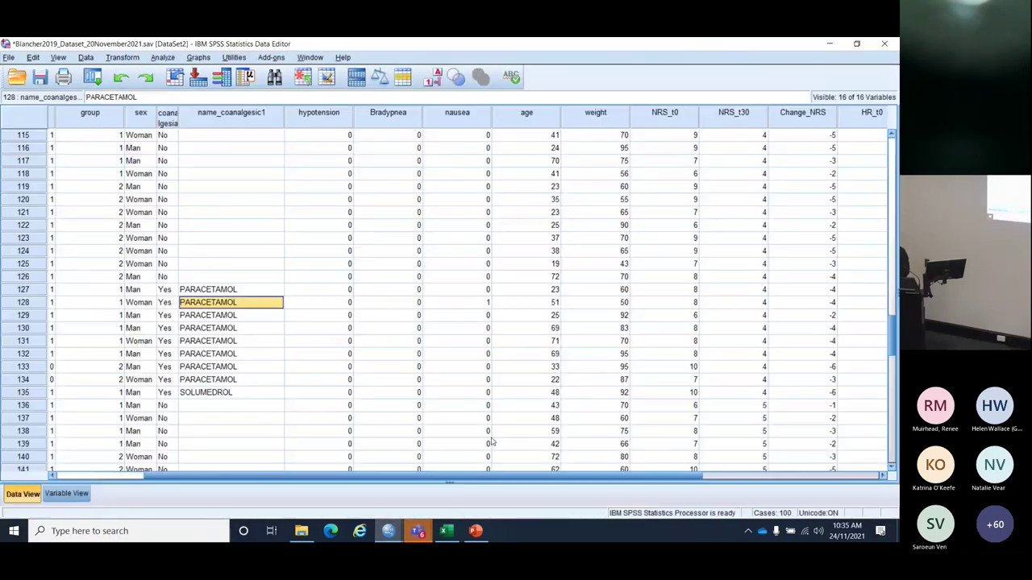
# Step: Clear the Change_NRS values of cases 7, 1 and 2, where NRS_t30 is missing
pyautogui.scroll(20, 812, 190)
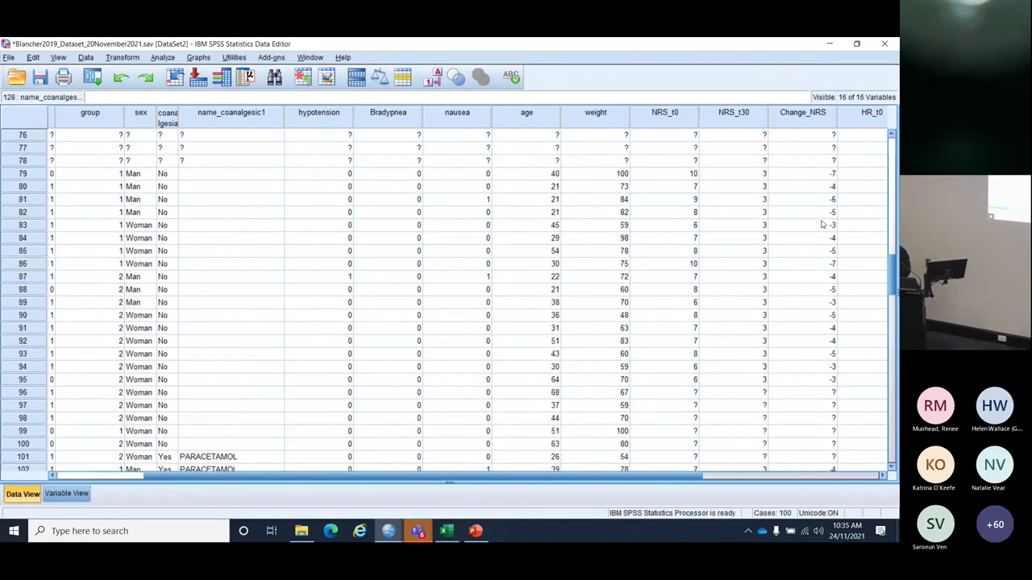
pyautogui.scroll(16, 820, 231)
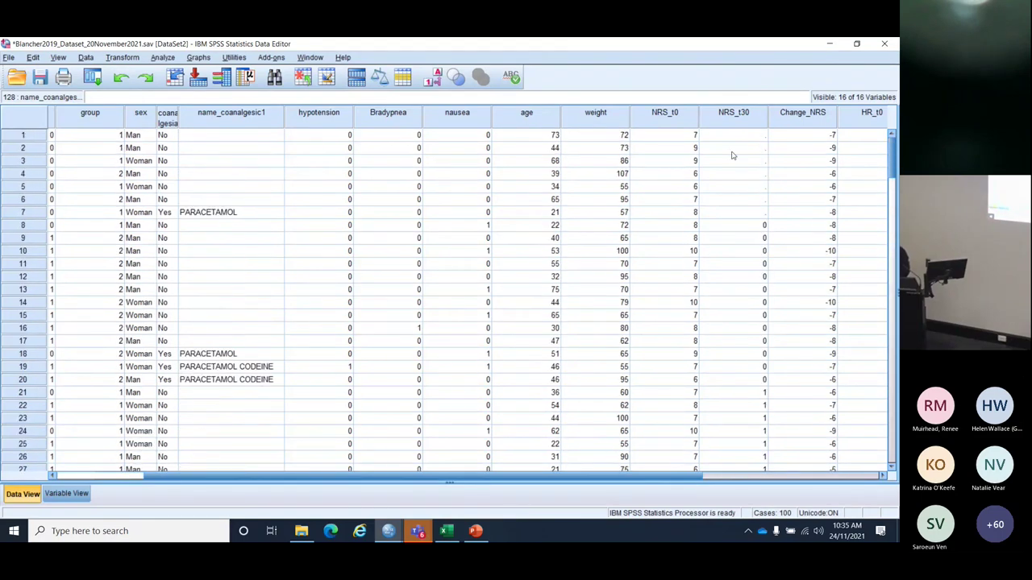
pyautogui.moveTo(830, 135); pyautogui.dragTo(822, 216)
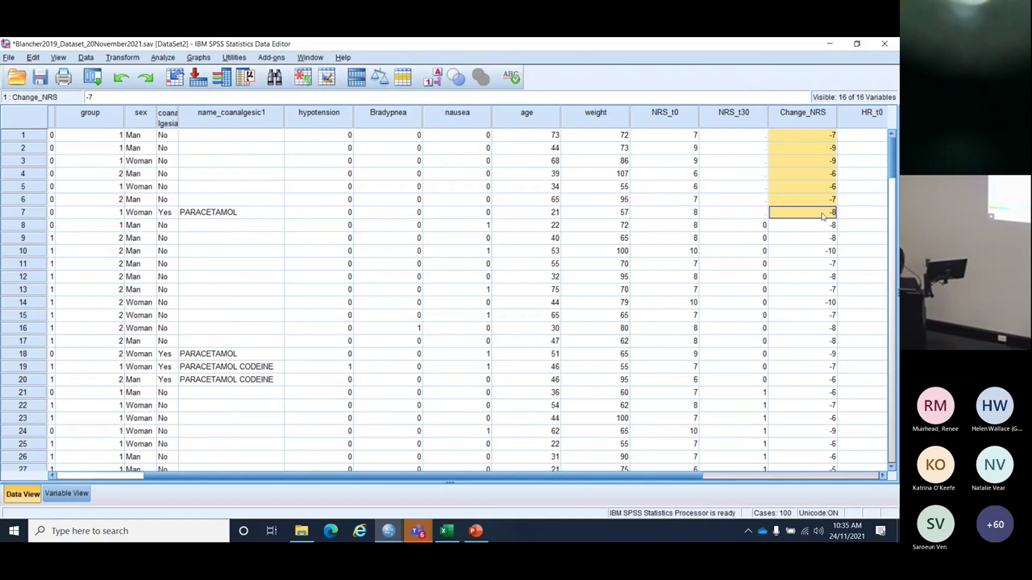
pyautogui.press('BackSpace')
pyautogui.click(822, 136)
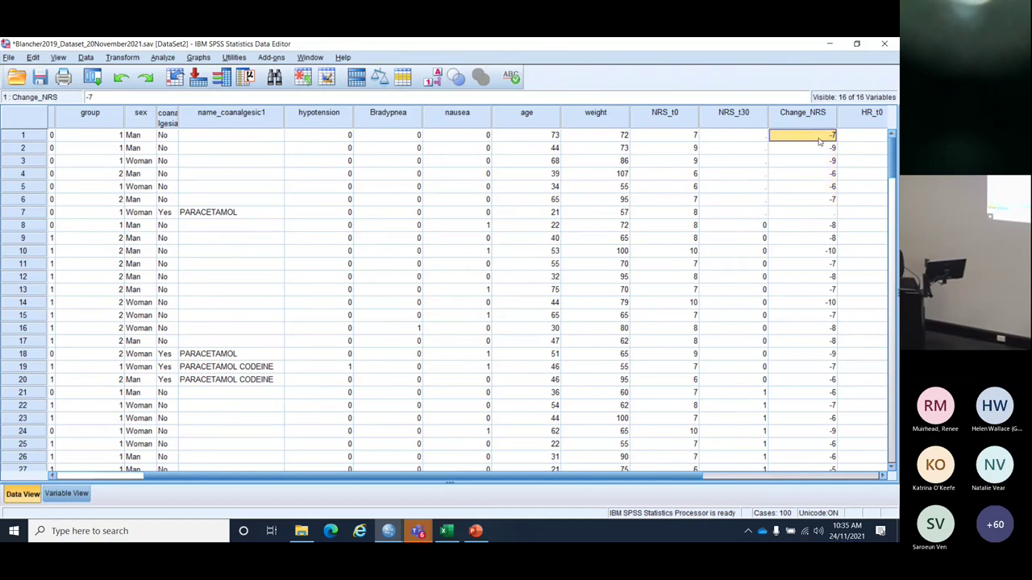
pyautogui.press('BackSpace')
pyautogui.click(820, 148)
pyautogui.press('BackSpace')
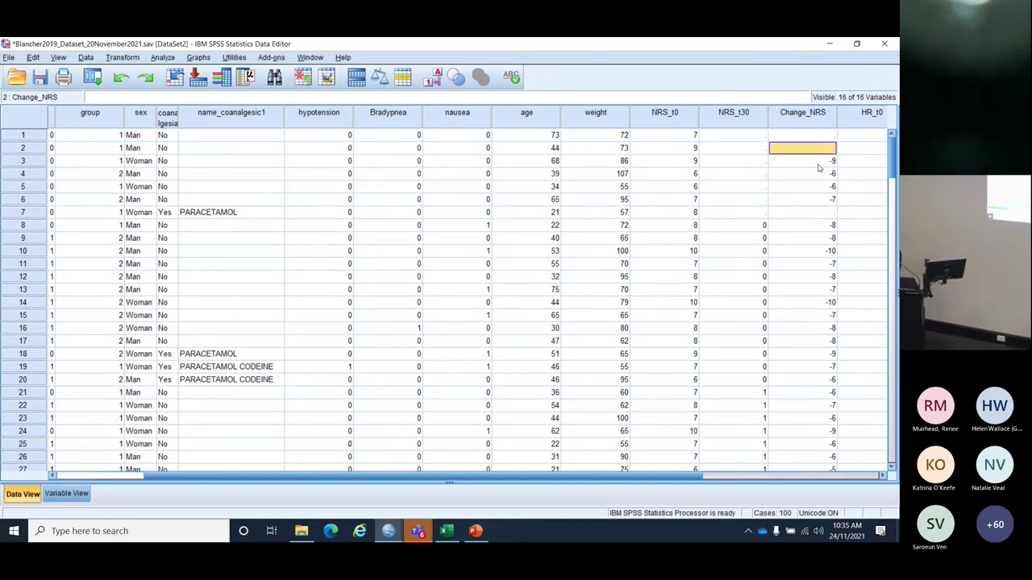
# Step: Clear the Change_NRS values of cases 3 to 6, where NRS_t30 is also missing
pyautogui.click(820, 160)
pyautogui.press('BackSpace')
pyautogui.click(820, 174)
pyautogui.press('BackSpace')
pyautogui.click(812, 186)
pyautogui.press('BackSpace')
pyautogui.click(808, 199)
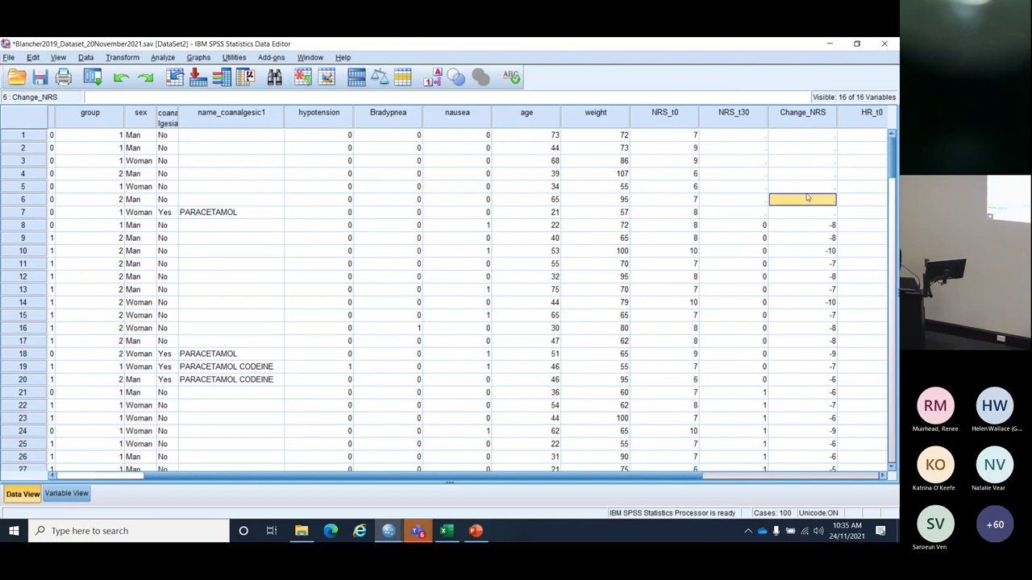
pyautogui.press('BackSpace')
# Step: Run Frequencies on group, sex, coanalgesia, name_coanalgesic1, hypotension, Bradypnea and nausea, and review the resulting frequency tables
pyautogui.click(169, 58)
pyautogui.moveTo(180, 90)
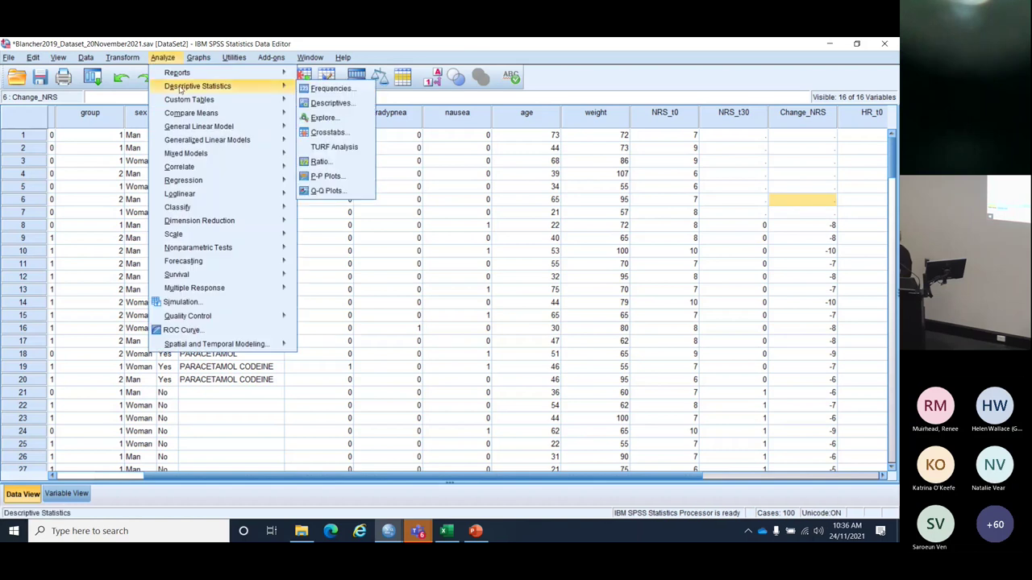
pyautogui.click(329, 88)
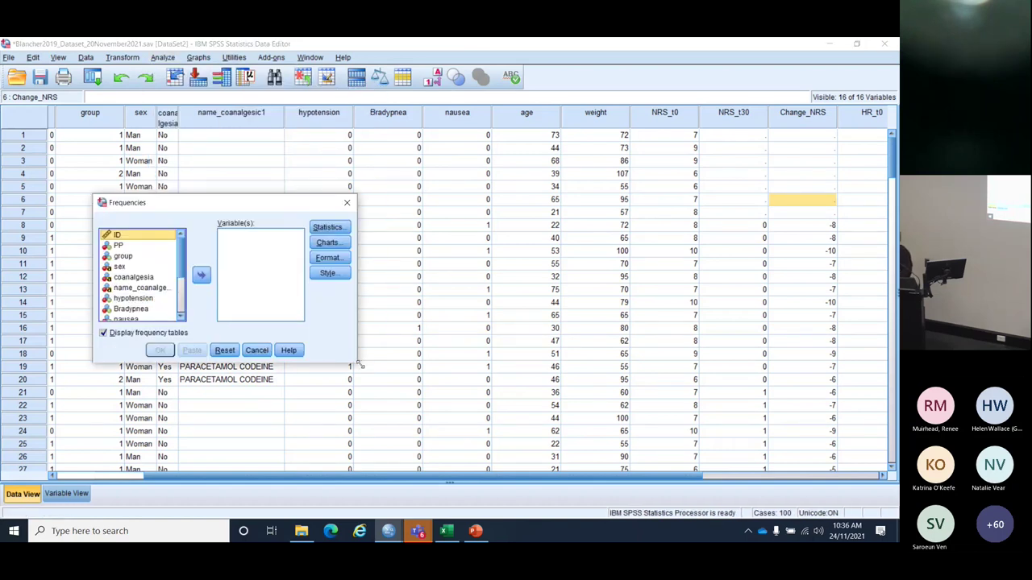
pyautogui.moveTo(355, 362); pyautogui.dragTo(488, 414)
pyautogui.click(125, 257)
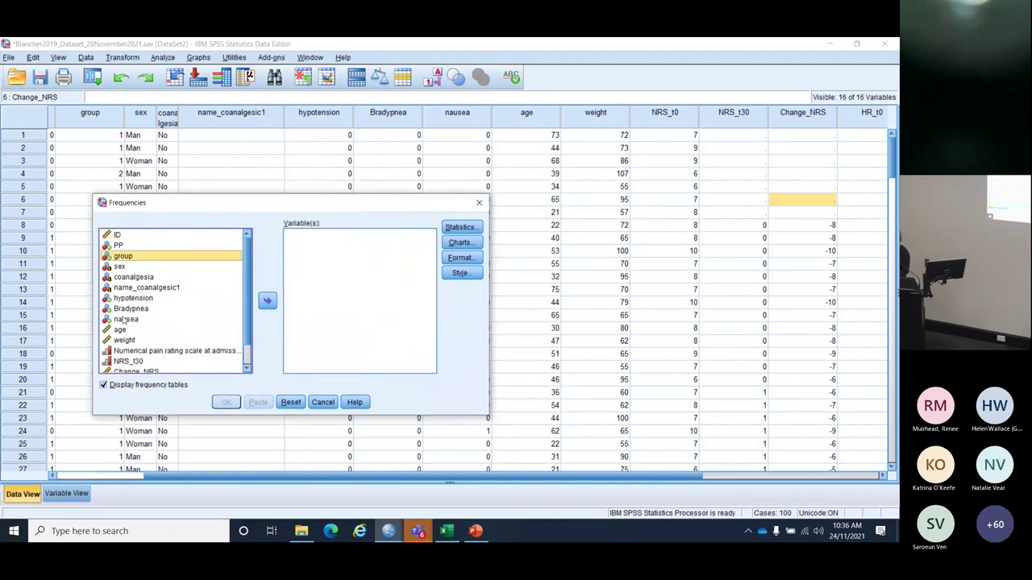
pyautogui.keyDown('shift'); pyautogui.click(125, 320); pyautogui.keyUp('shift')
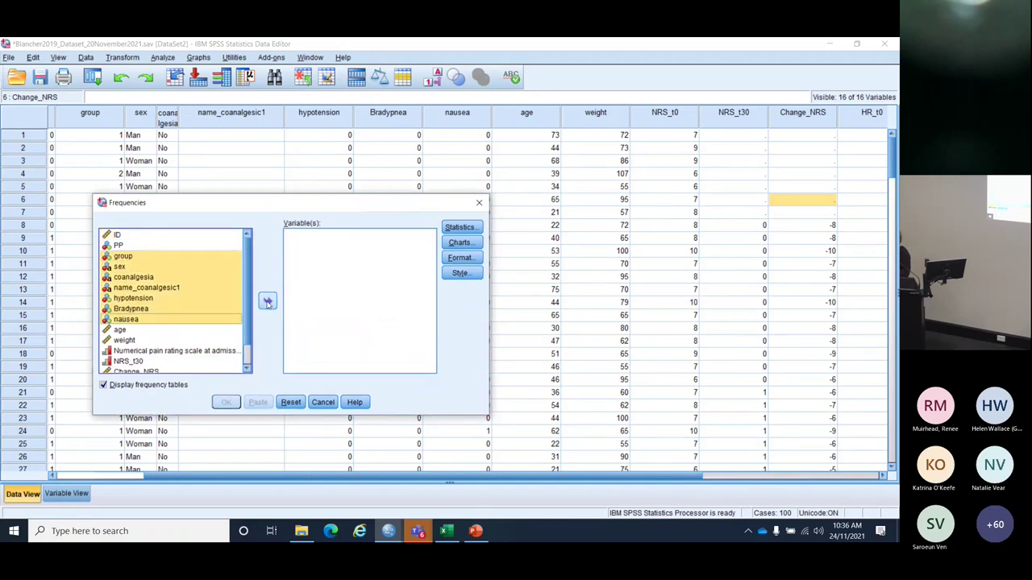
pyautogui.click(267, 301)
pyautogui.click(226, 401)
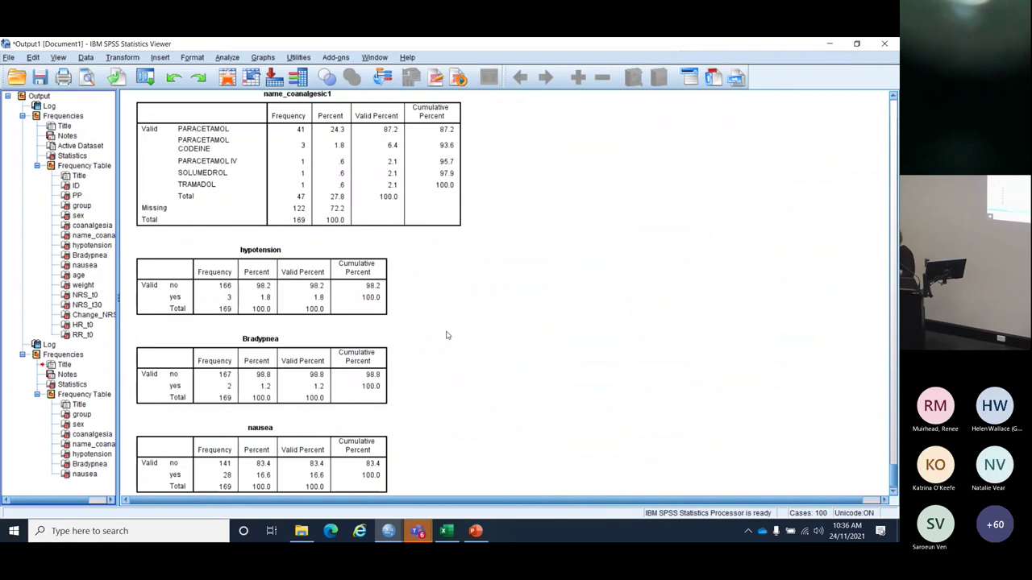
pyautogui.click(84, 393)
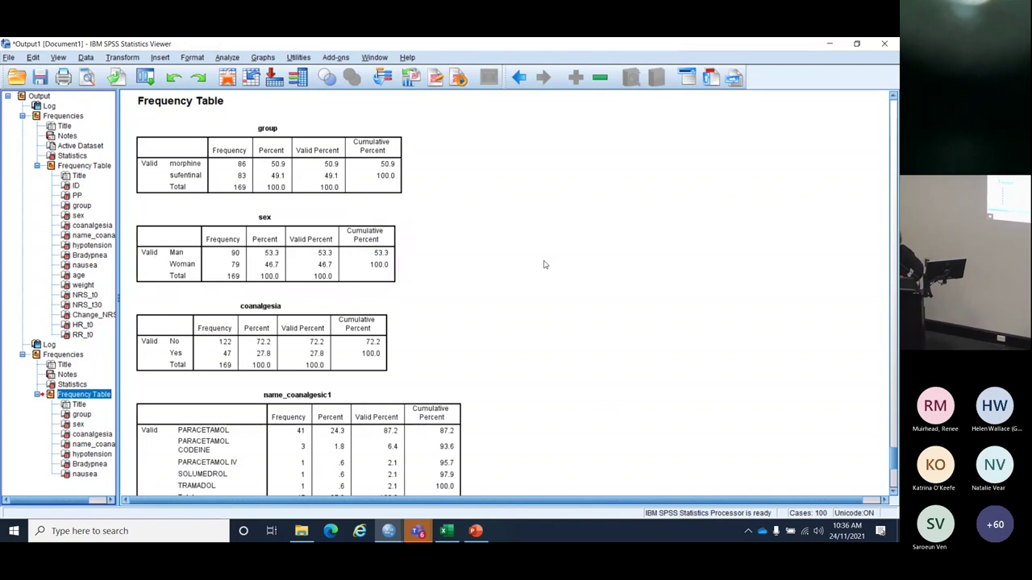
pyautogui.scroll(-1, 542, 271)
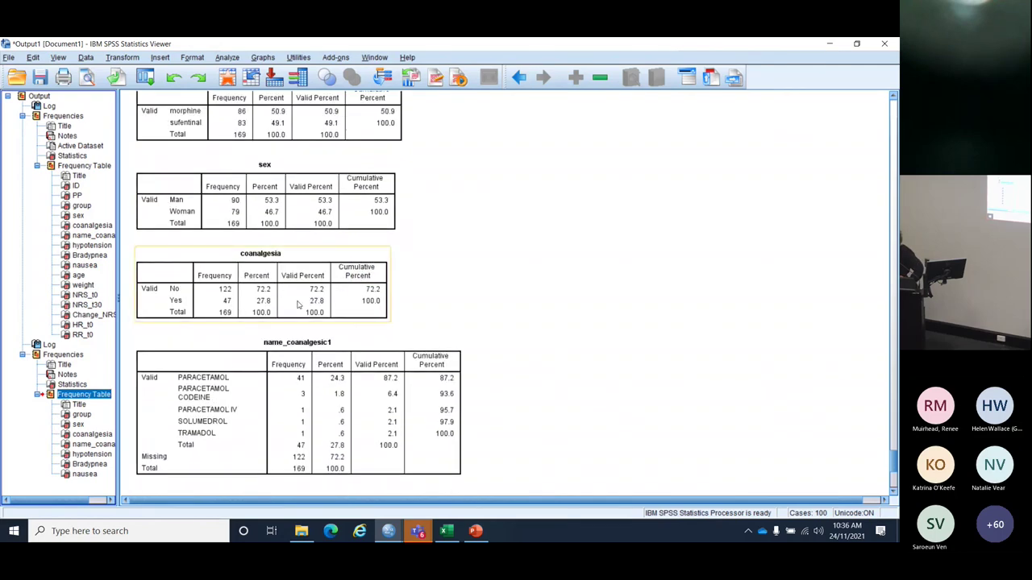
pyautogui.scroll(-3, 484, 276)
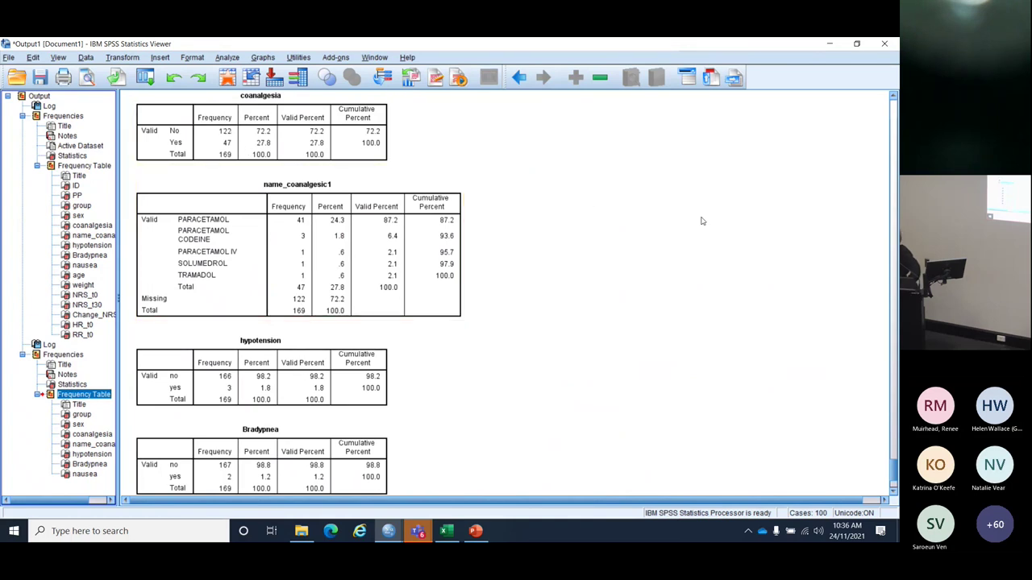
pyautogui.scroll(-3, 700, 221)
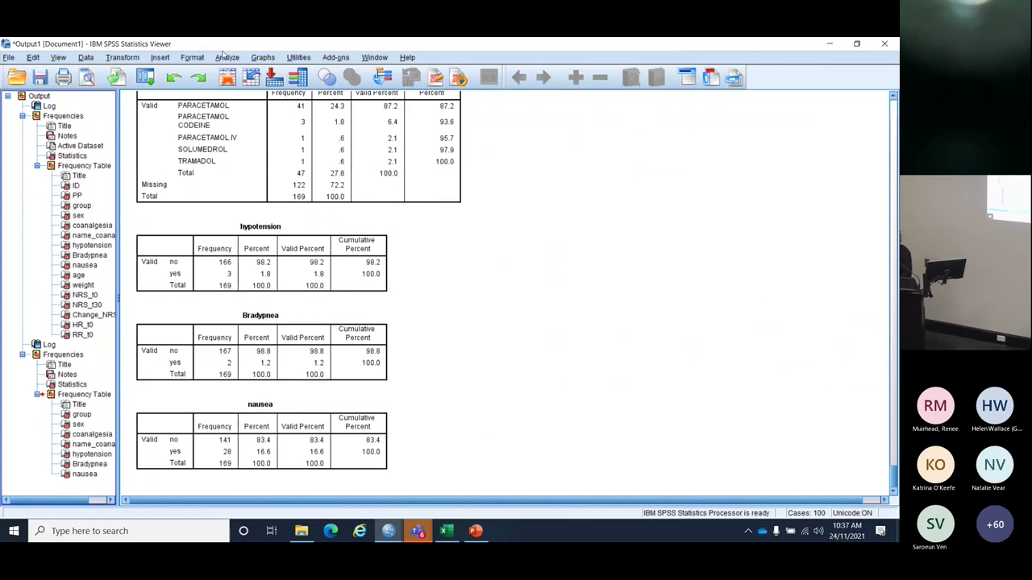
# Step: Switch to the PowerPoint presentation and start the slide show from slide 7, "Is the data normally distributed or not?"
pyautogui.click(476, 532)
pyautogui.press('pagedown')
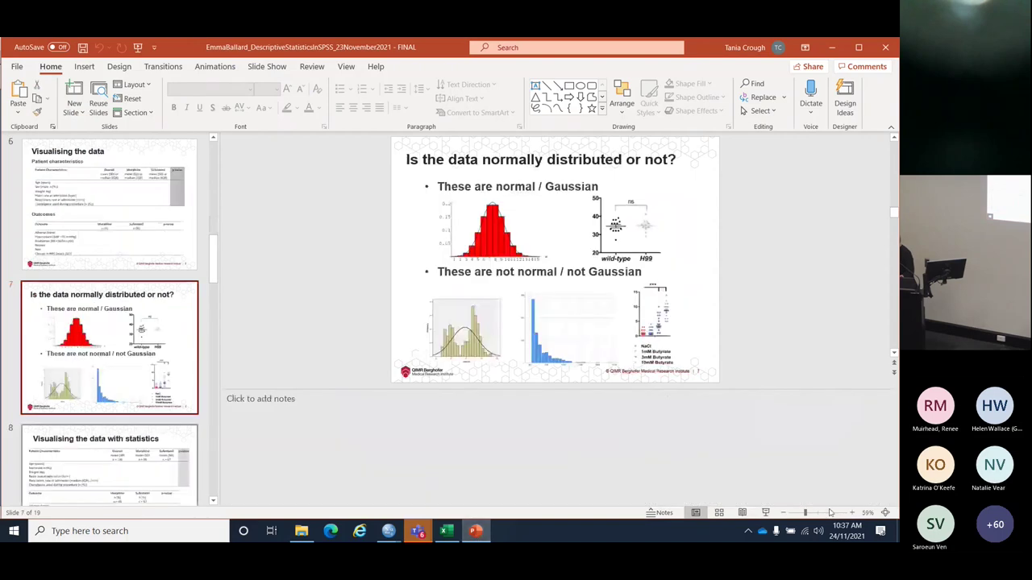
pyautogui.click(766, 513)
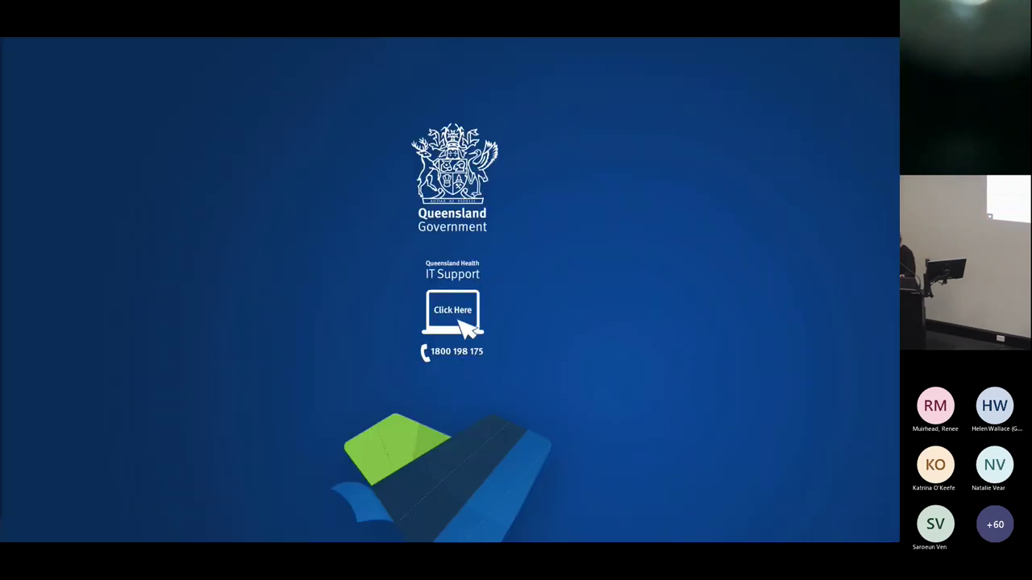
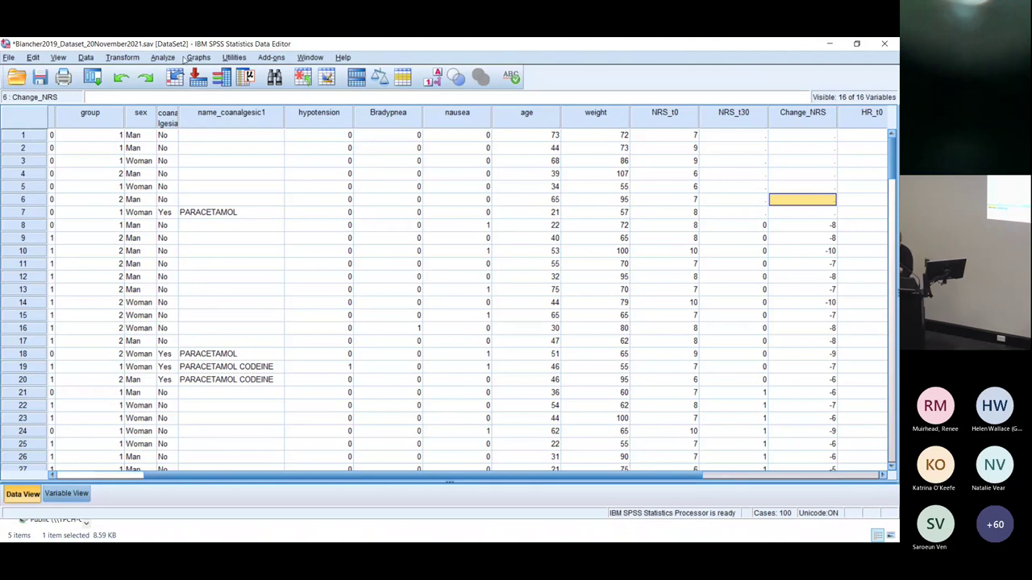
# Step: Reopen Frequencies for the Blancher2019 dataset and remove all variables from group to nausea from the analysis list
pyautogui.click(165, 58)
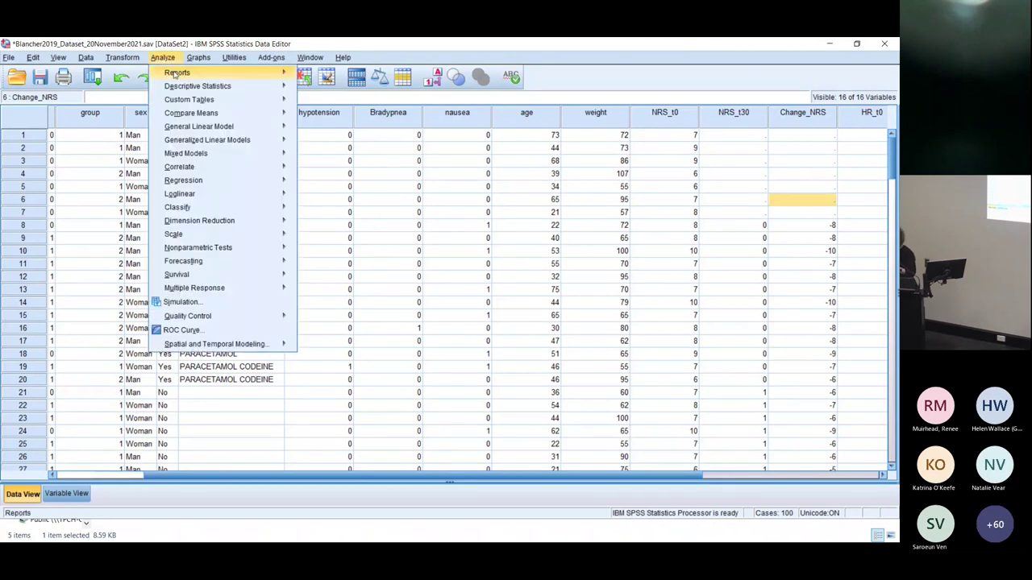
pyautogui.moveTo(197, 87)
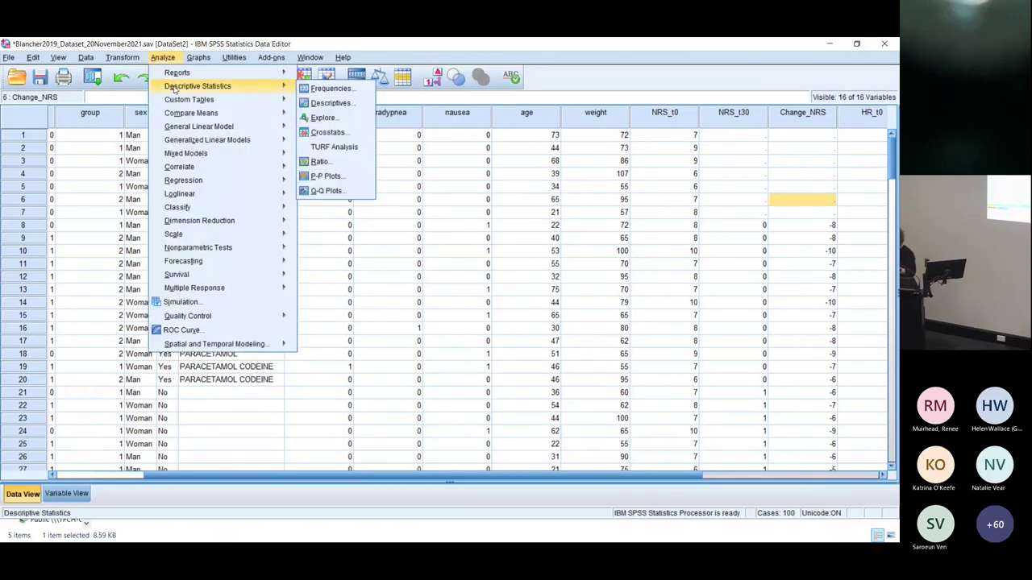
pyautogui.click(315, 92)
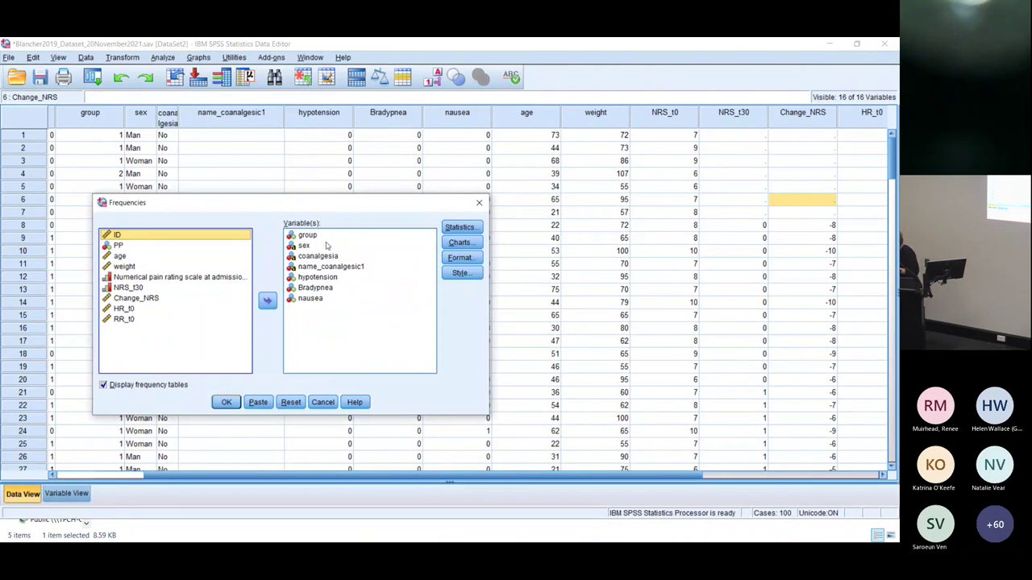
pyautogui.click(312, 235)
pyautogui.keyDown('shift'); pyautogui.click(310, 298); pyautogui.keyUp('shift')
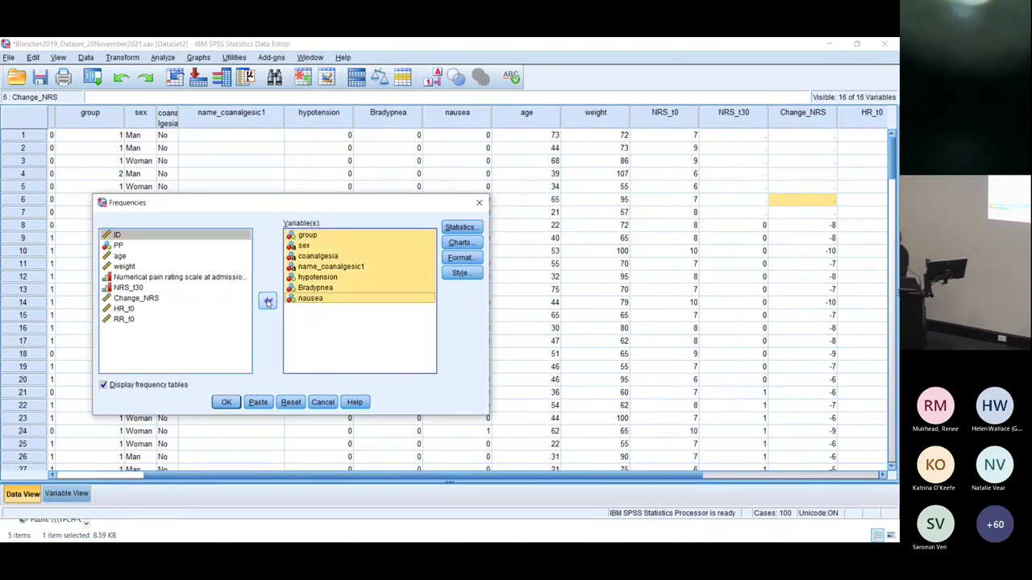
pyautogui.click(268, 302)
# Step: Add age, weight, Change_NRS, HR_t0 and RR_t0 to the Frequencies analysis list and turn off the display of frequency tables
pyautogui.click(119, 305)
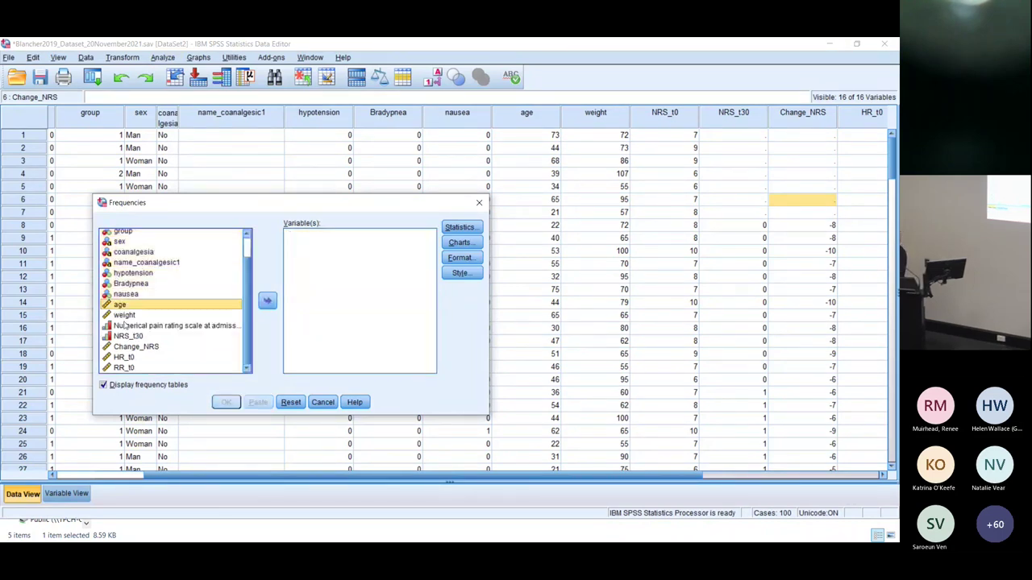
pyautogui.keyDown('shift'); pyautogui.click(125, 316); pyautogui.keyUp('shift')
pyautogui.keyDown('ctrl'); pyautogui.click(134, 348); pyautogui.keyUp('ctrl')
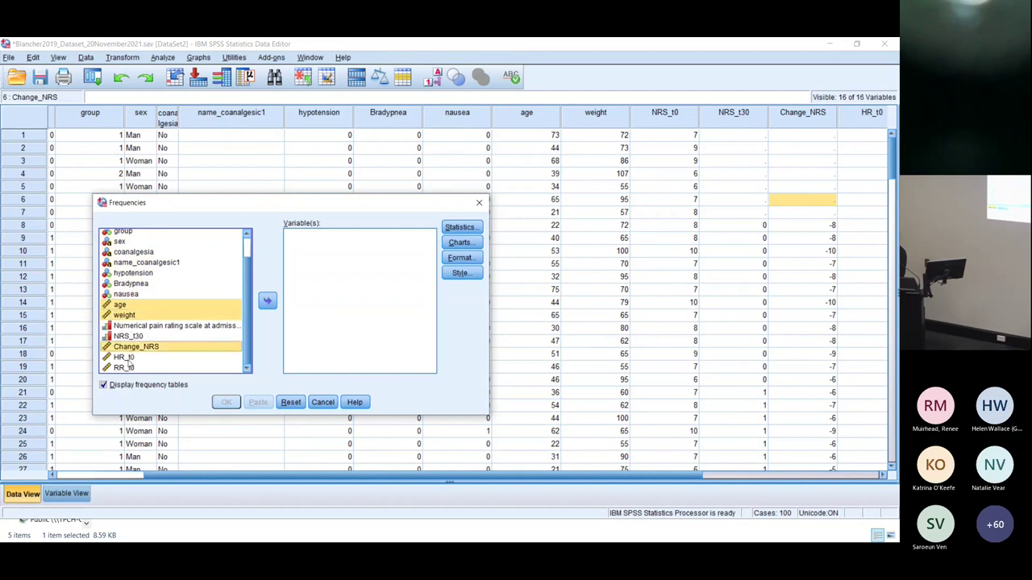
pyautogui.keyDown('ctrl'); pyautogui.click(124, 357); pyautogui.keyUp('ctrl')
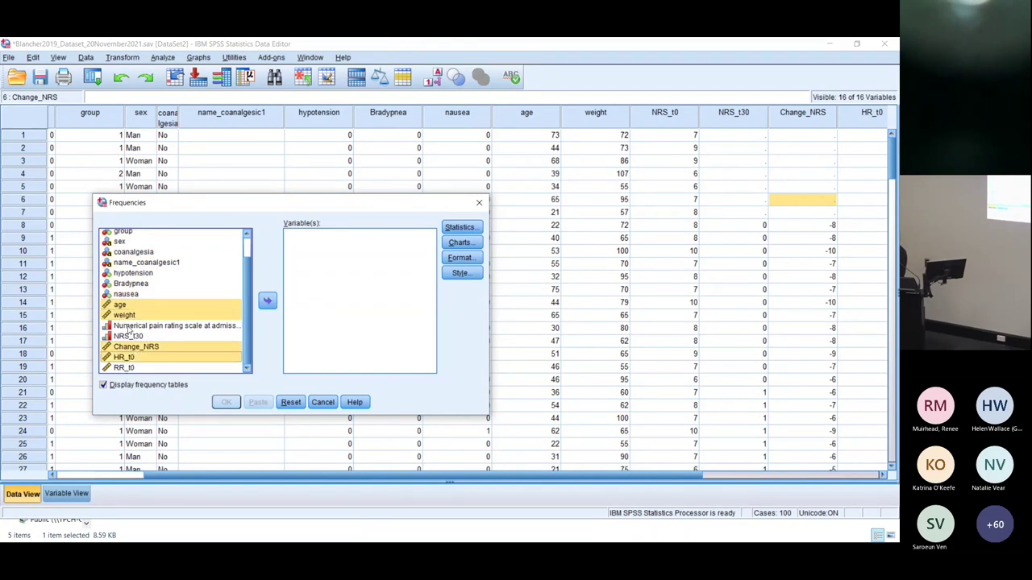
pyautogui.keyDown('ctrl'); pyautogui.click(122, 367); pyautogui.keyUp('ctrl')
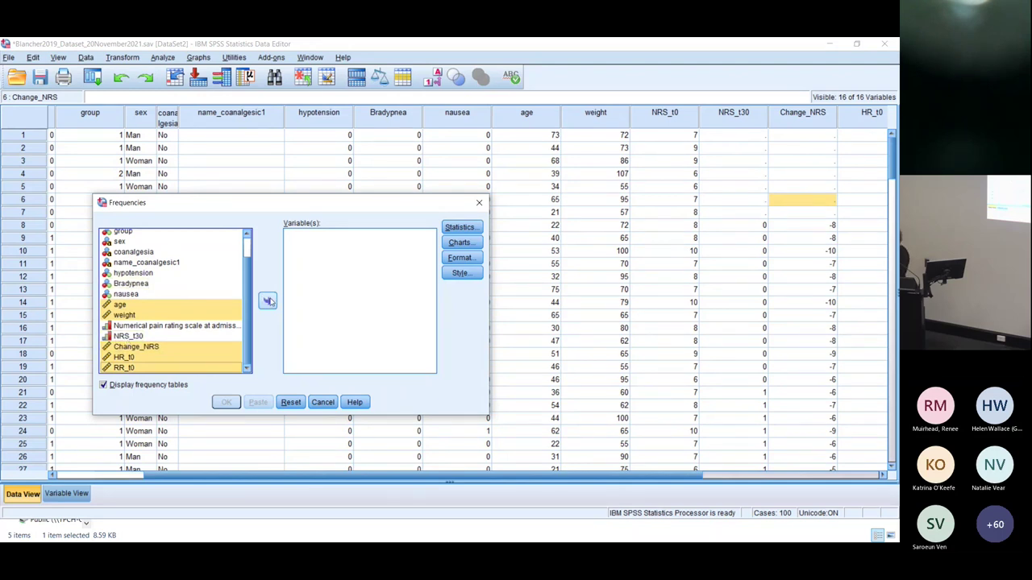
pyautogui.click(268, 301)
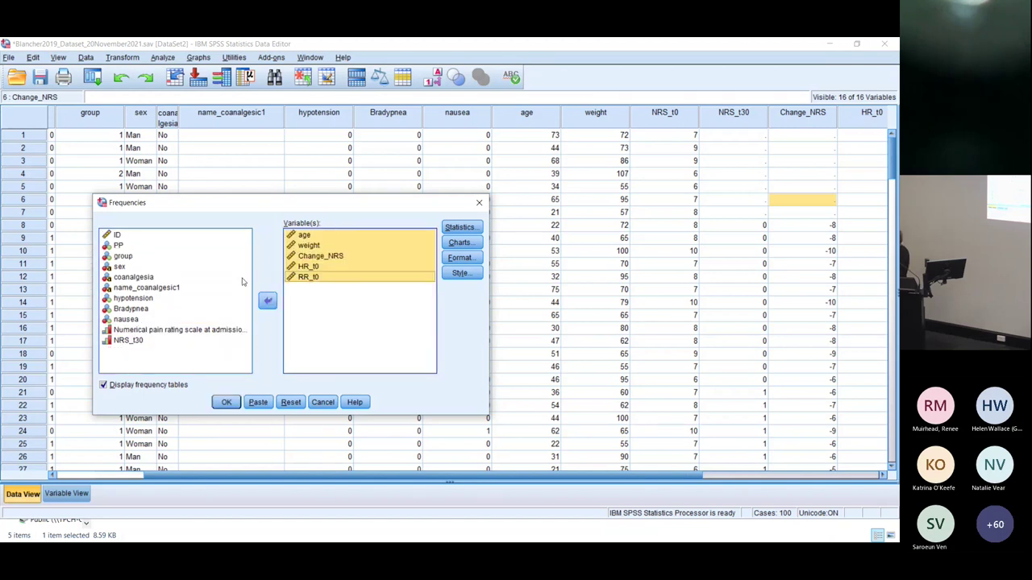
pyautogui.click(104, 385)
pyautogui.click(291, 329)
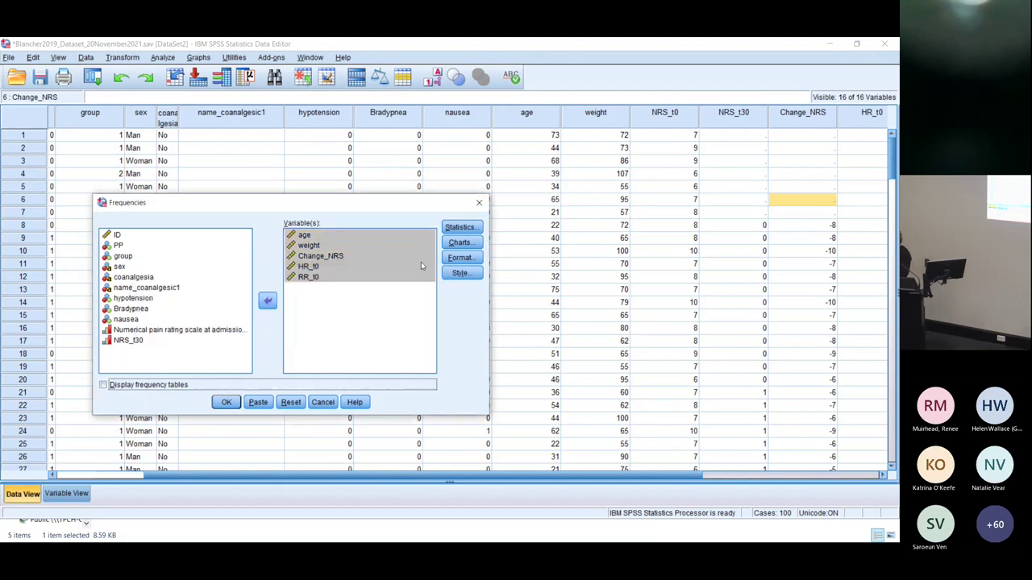
# Step: Request quartiles, mean, median, standard deviation, minimum, maximum, skewness and kurtosis for the listed variables, and run the Frequencies analysis
pyautogui.click(460, 228)
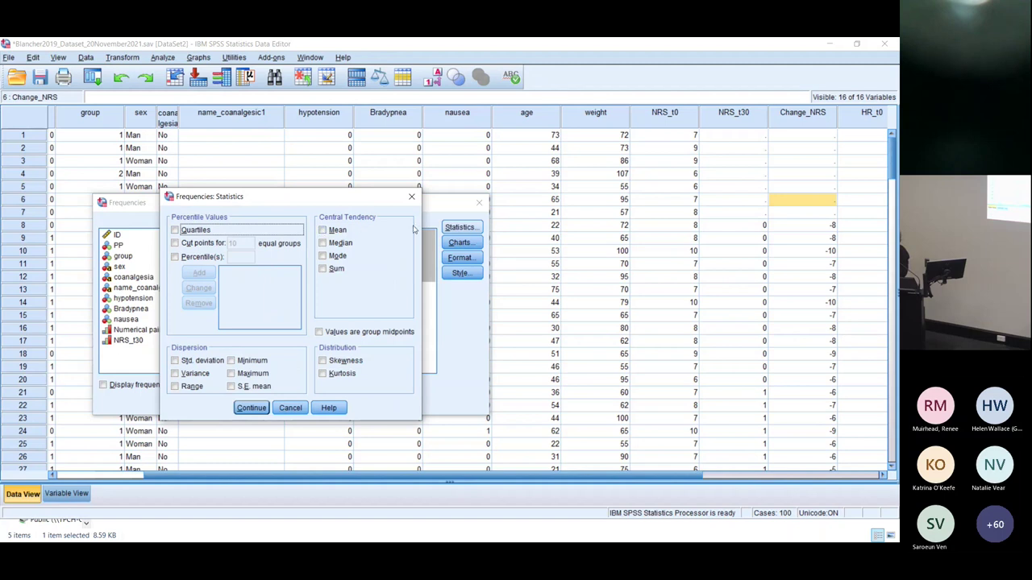
pyautogui.click(323, 230)
pyautogui.click(322, 243)
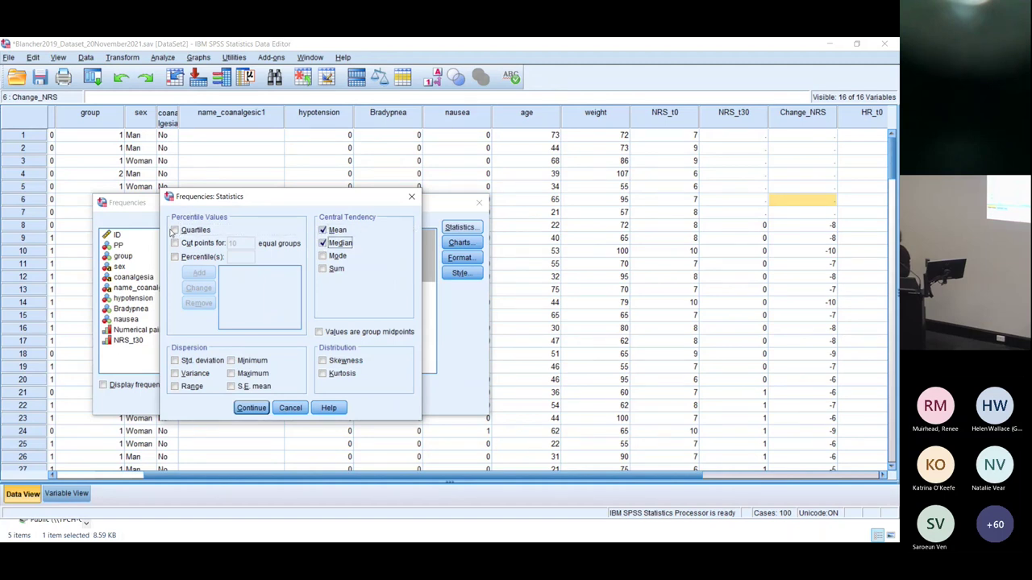
pyautogui.click(174, 360)
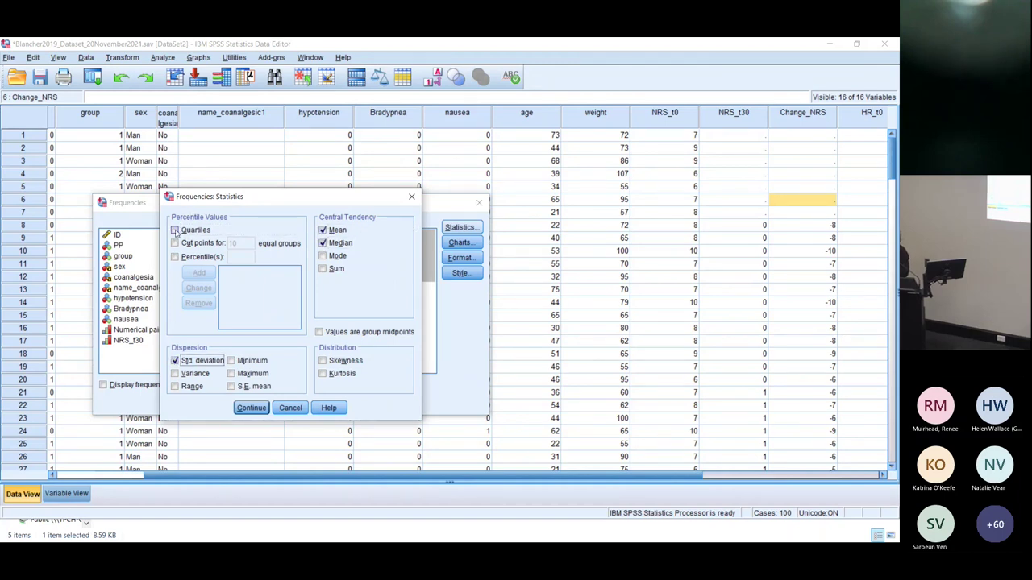
pyautogui.click(175, 230)
pyautogui.click(232, 361)
pyautogui.click(231, 373)
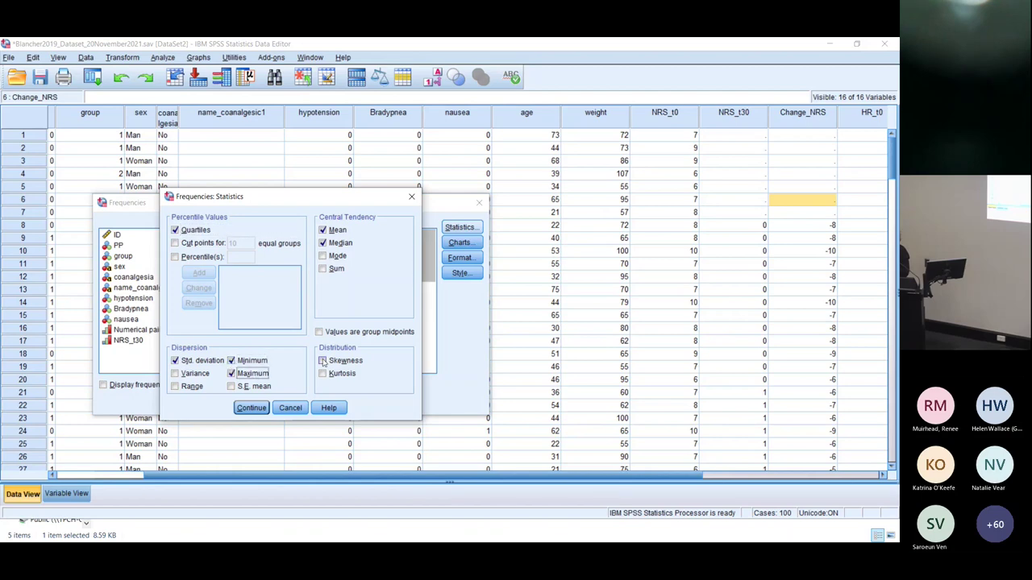
pyautogui.click(322, 361)
pyautogui.click(322, 373)
pyautogui.click(251, 408)
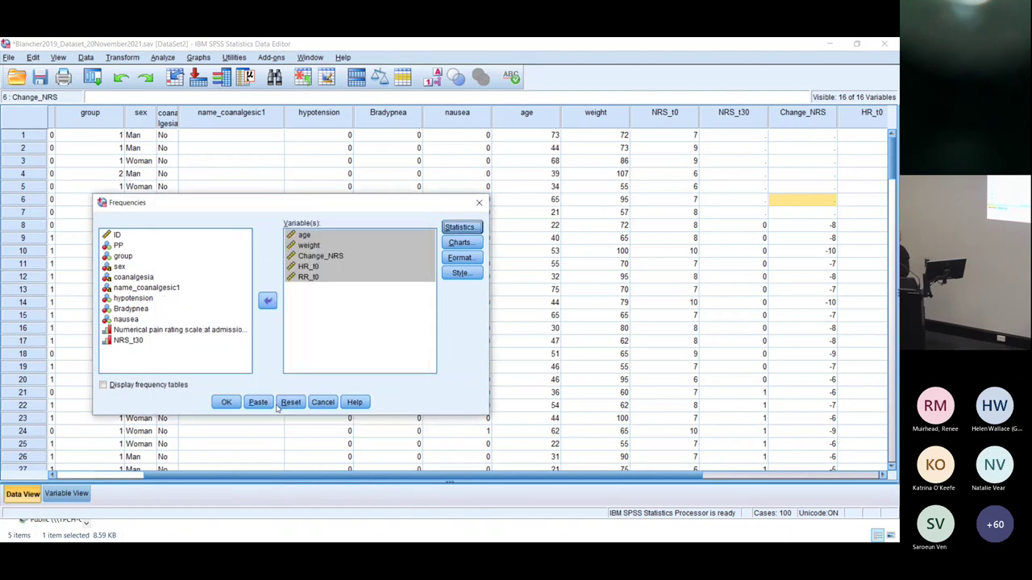
pyautogui.click(227, 403)
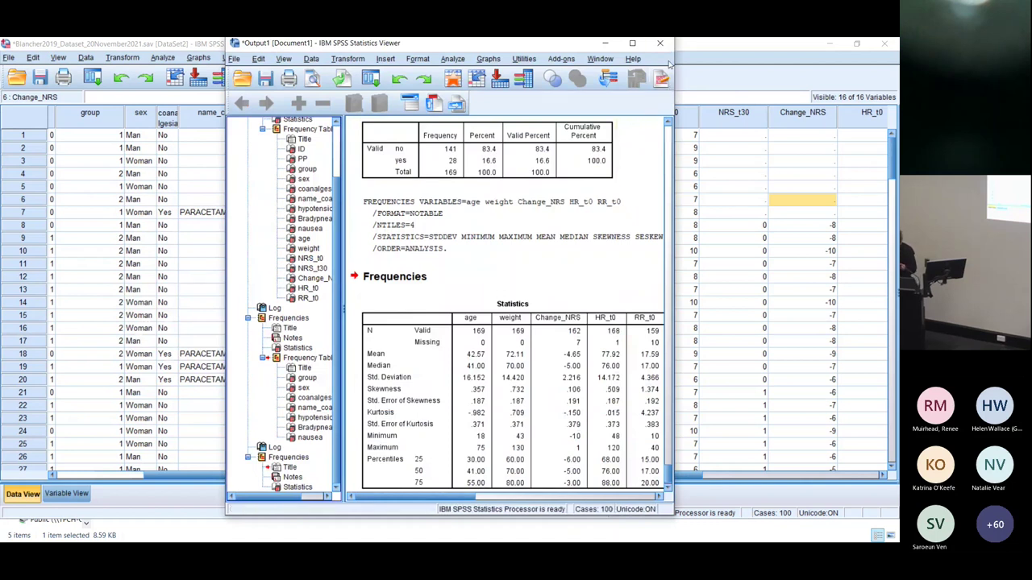
# Step: Widen the output viewer window to fit the full Statistics table and its syntax log
pyautogui.click(234, 43)
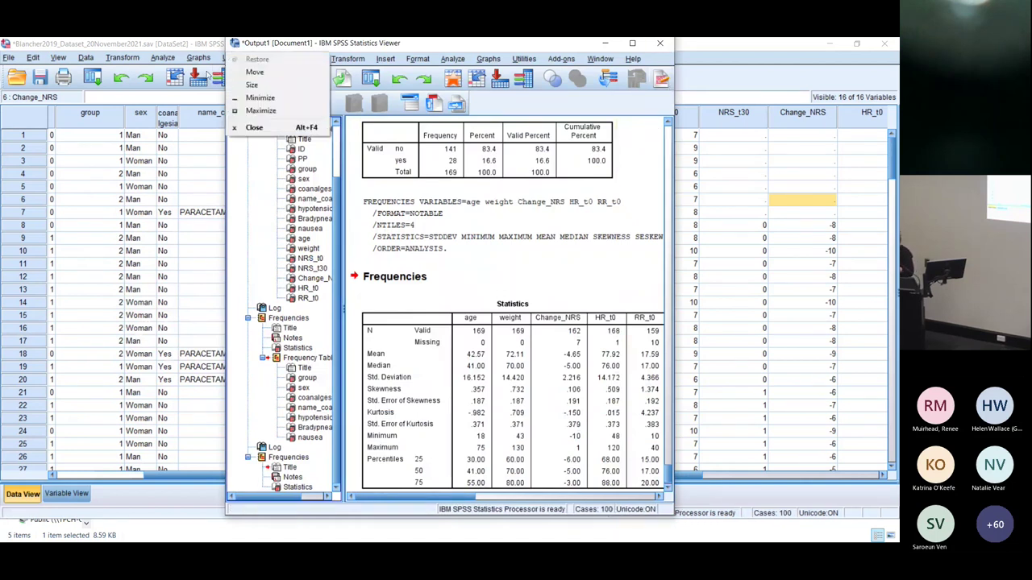
pyautogui.click(231, 48)
pyautogui.click(234, 44)
pyautogui.click(232, 46)
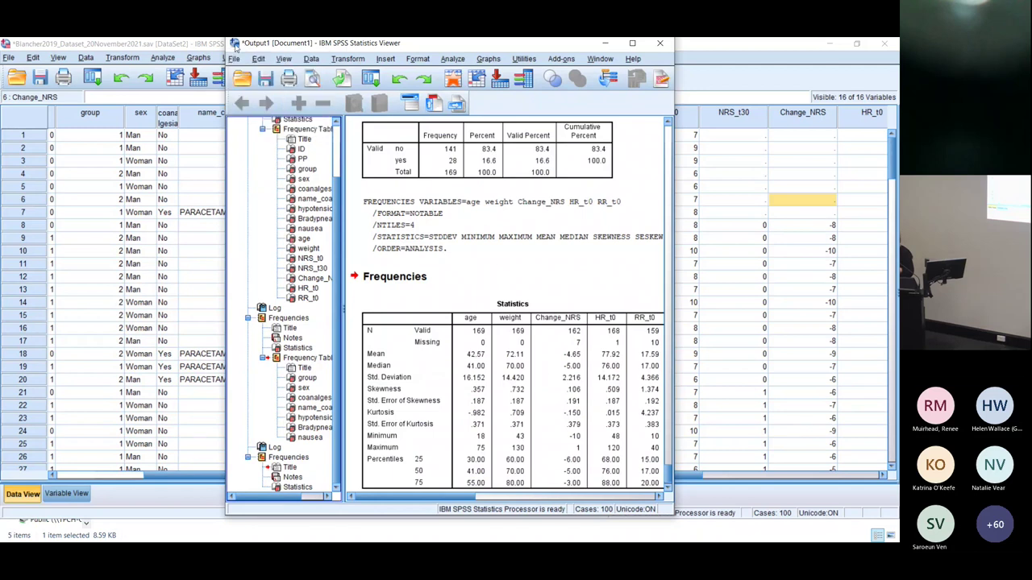
pyautogui.moveTo(680, 213); pyautogui.dragTo(877, 216)
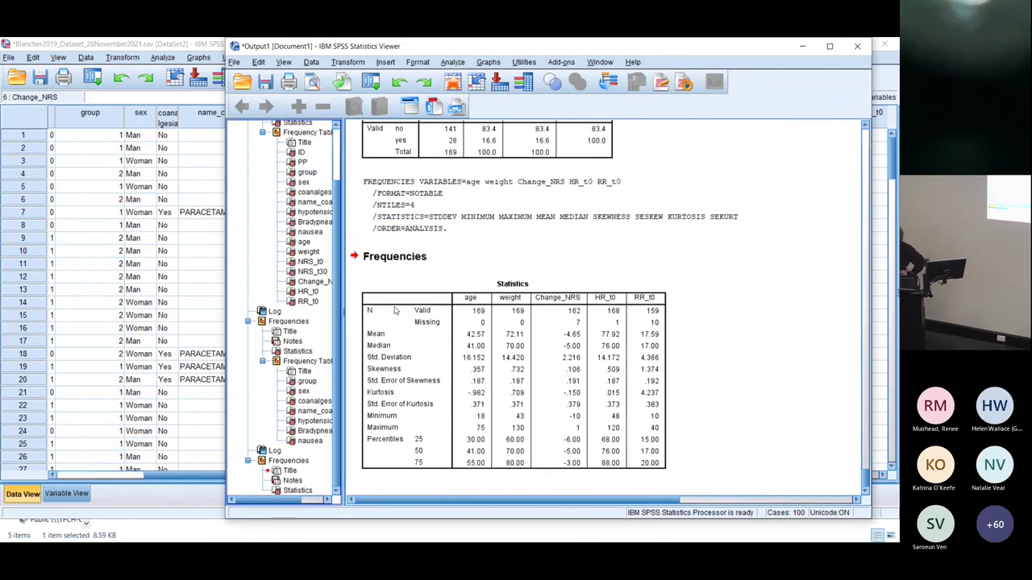
# Step: Examine the Statistics table for the five continuous variables, comparing mean, median, skewness and kurtosis, and maximize the output viewer
pyautogui.click(383, 335)
pyautogui.doubleClick(388, 468)
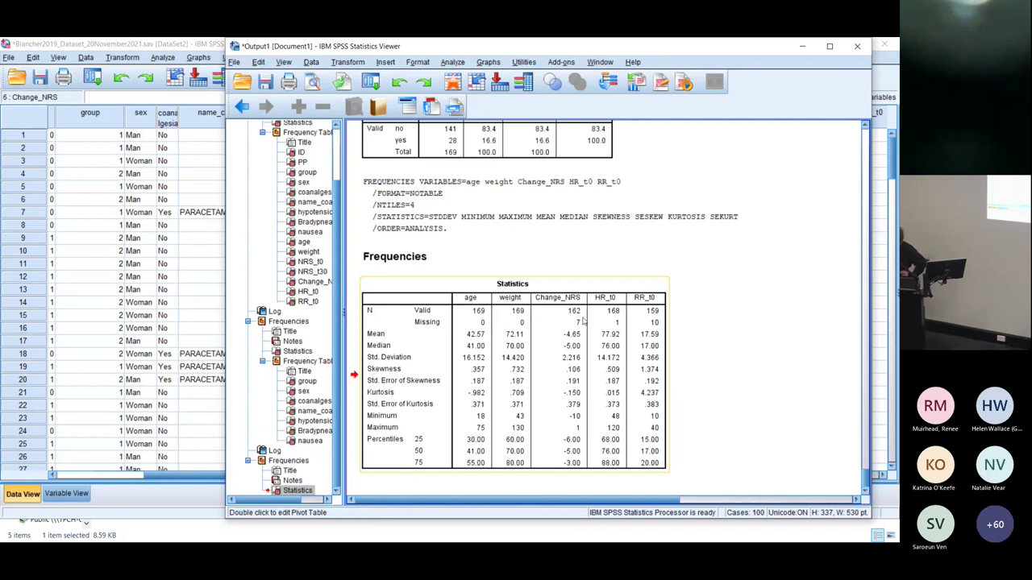
pyautogui.click(677, 308)
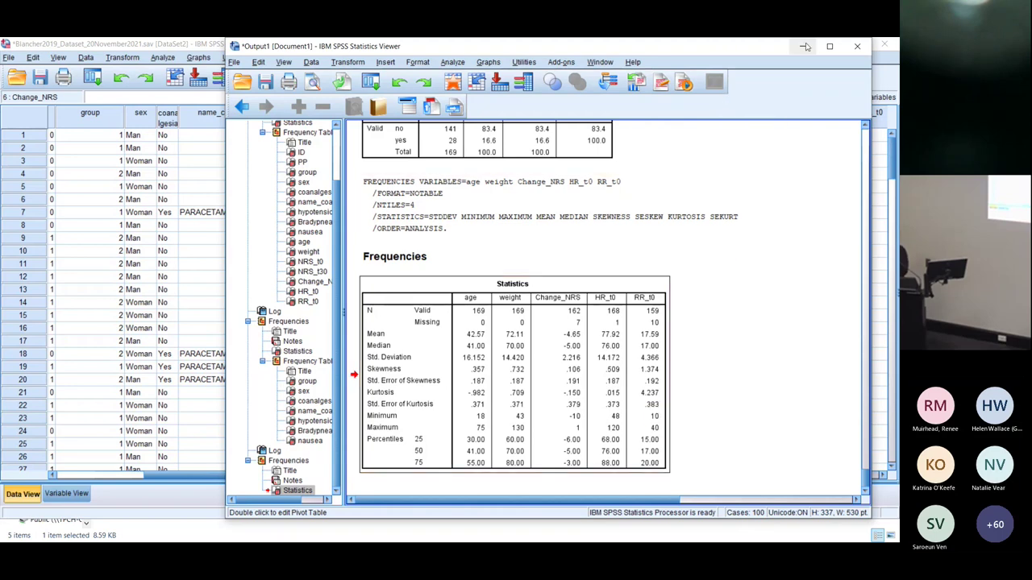
pyautogui.click(830, 46)
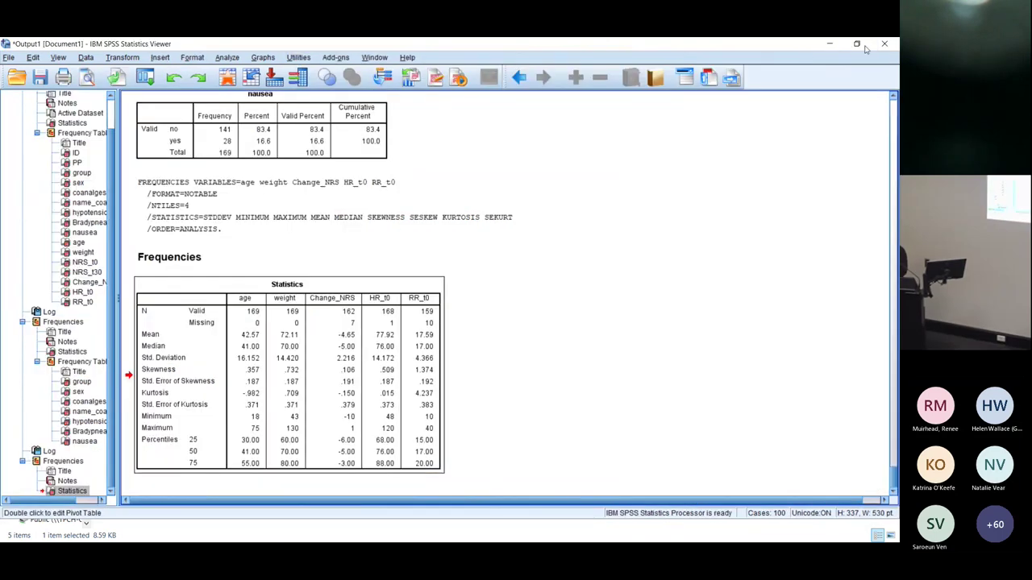
# Step: Create a histogram of Change_NRS with the normal curve displayed
pyautogui.doubleClick(794, 46)
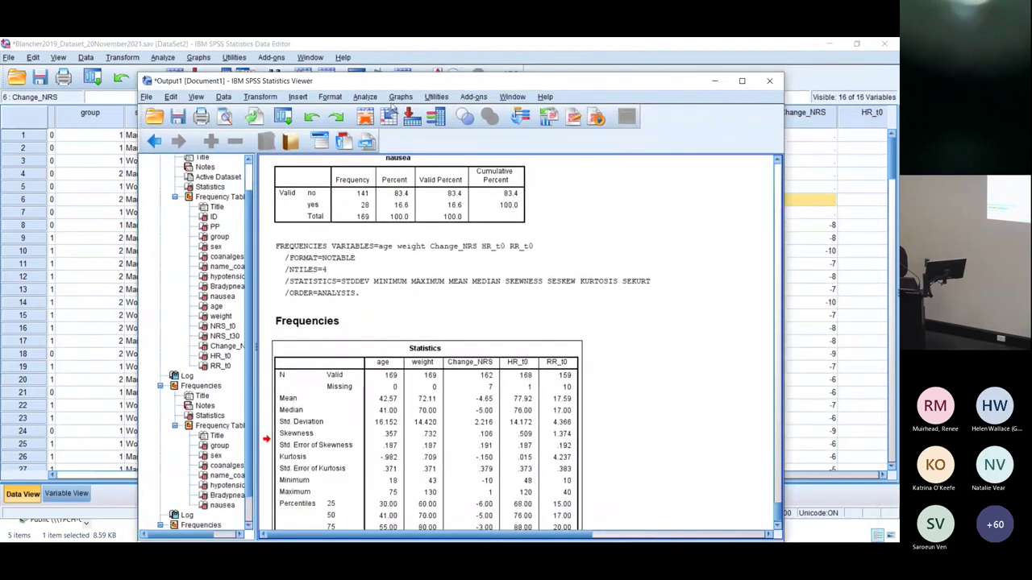
pyautogui.click(400, 98)
pyautogui.moveTo(436, 186)
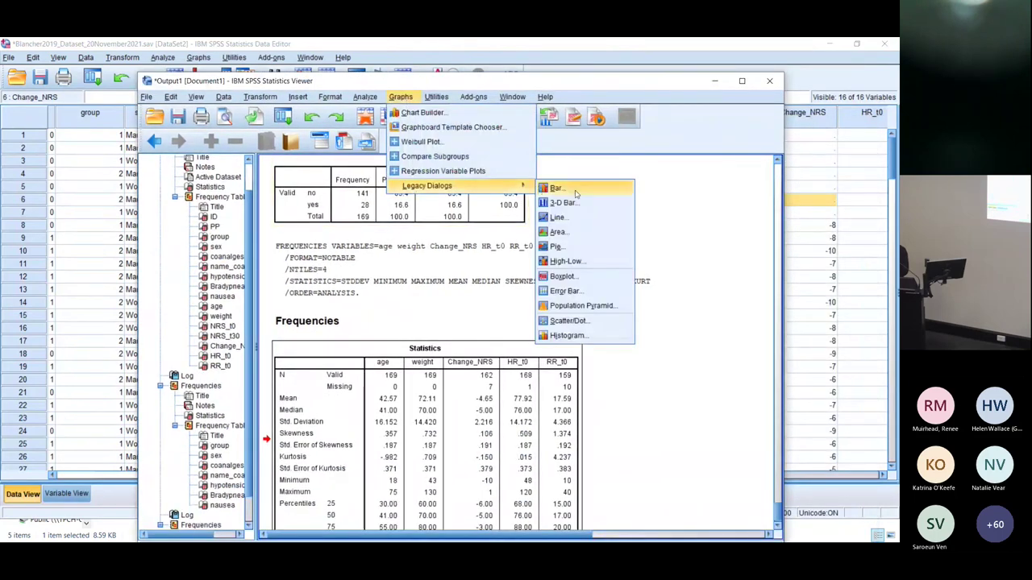
pyautogui.click(560, 337)
pyautogui.moveTo(490, 86); pyautogui.dragTo(464, 55)
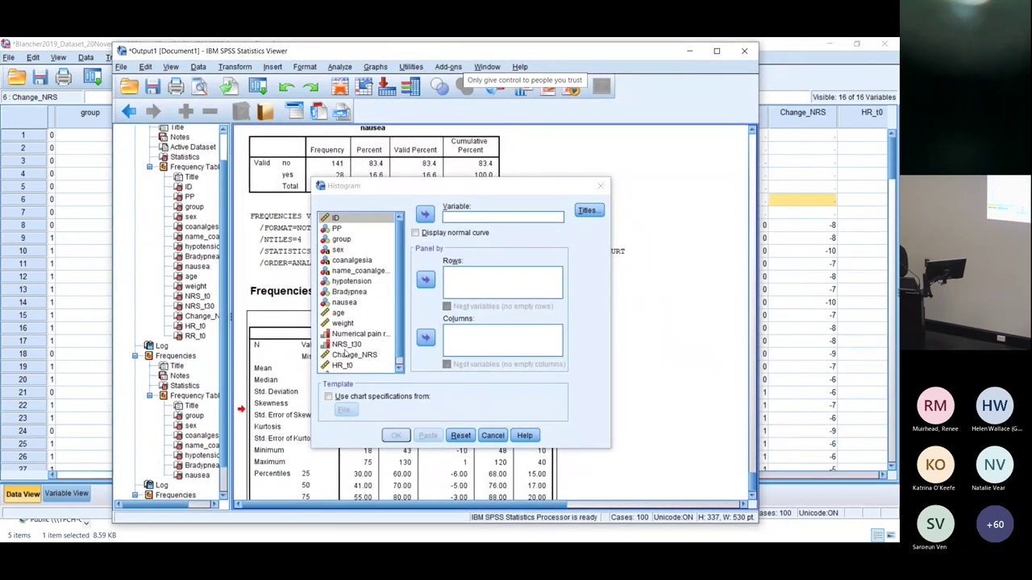
pyautogui.click(348, 354)
pyautogui.click(425, 214)
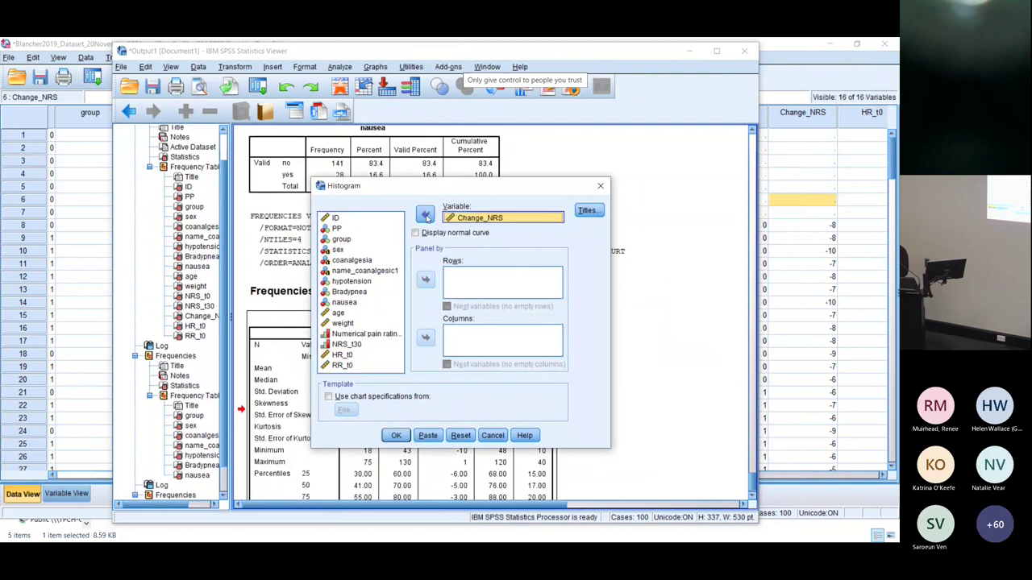
pyautogui.click(415, 233)
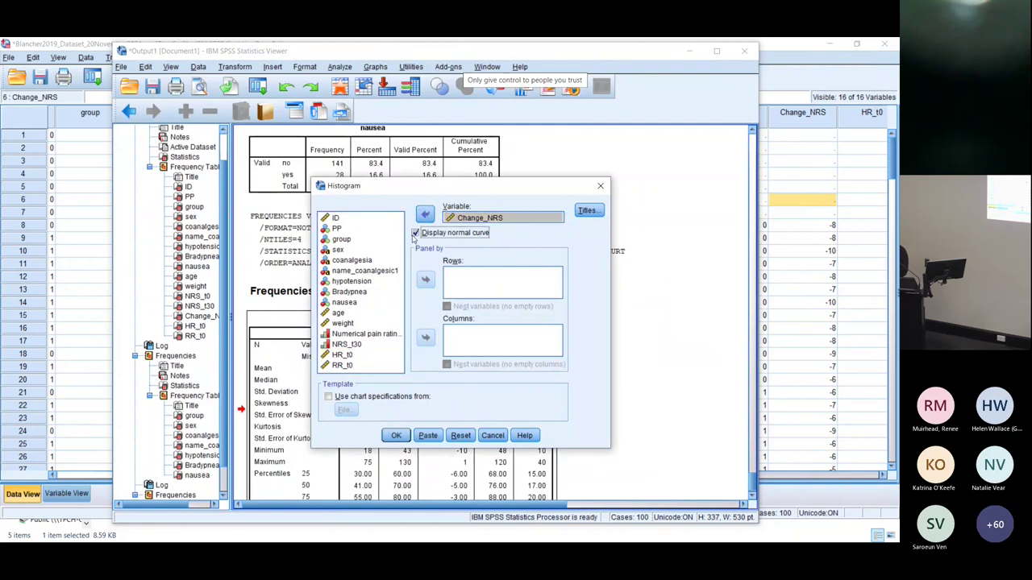
pyautogui.click(396, 435)
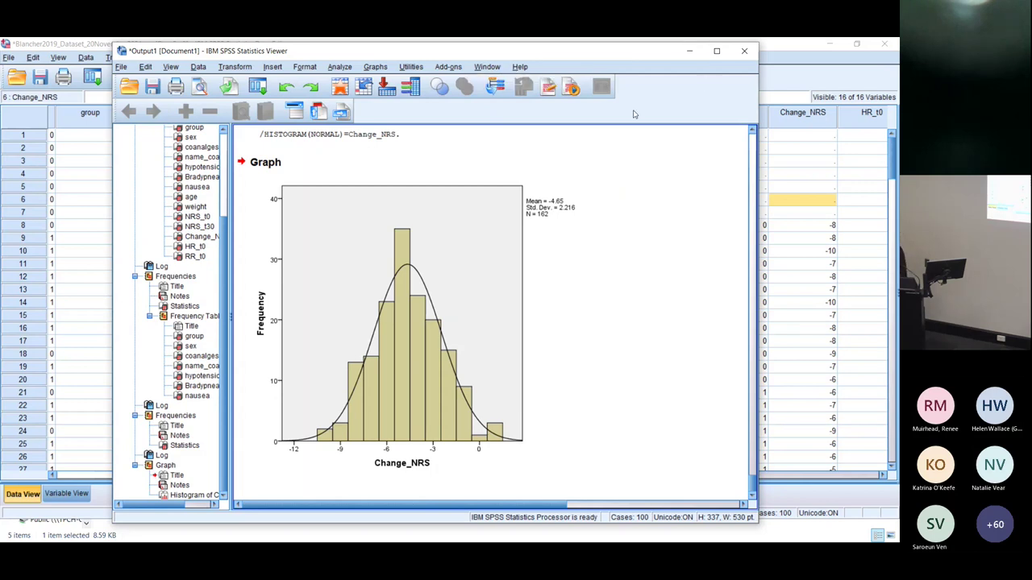
# Step: Create a histogram of RR_t0 in place of Change_NRS, keeping the normal curve displayed
pyautogui.click(384, 71)
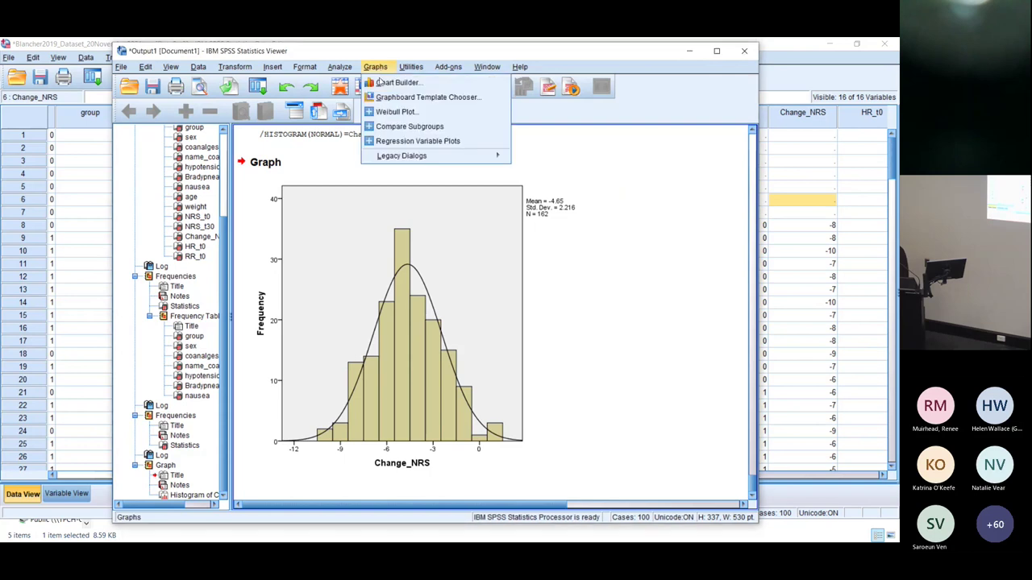
pyautogui.moveTo(386, 161)
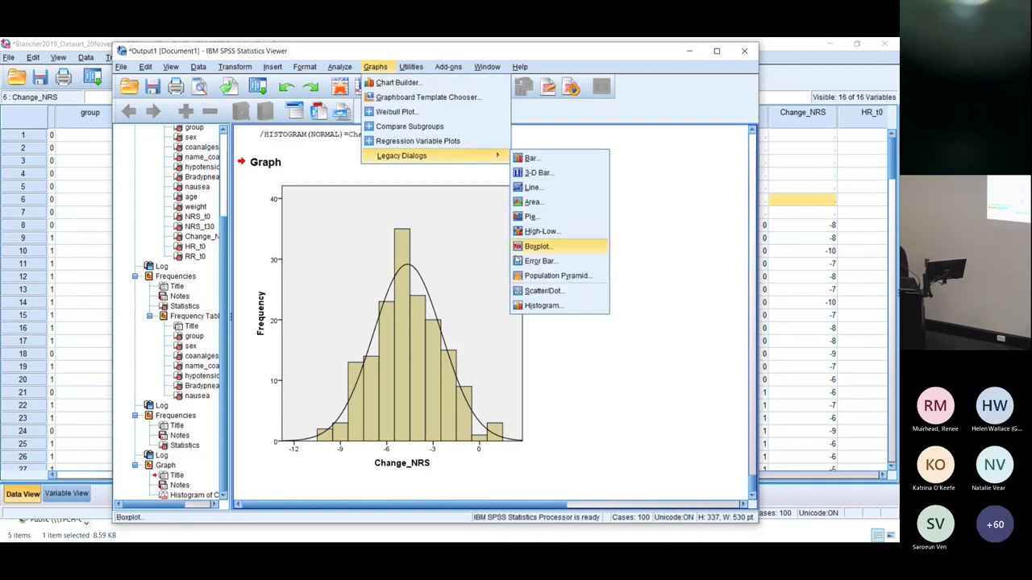
pyautogui.click(542, 305)
pyautogui.doubleClick(470, 221)
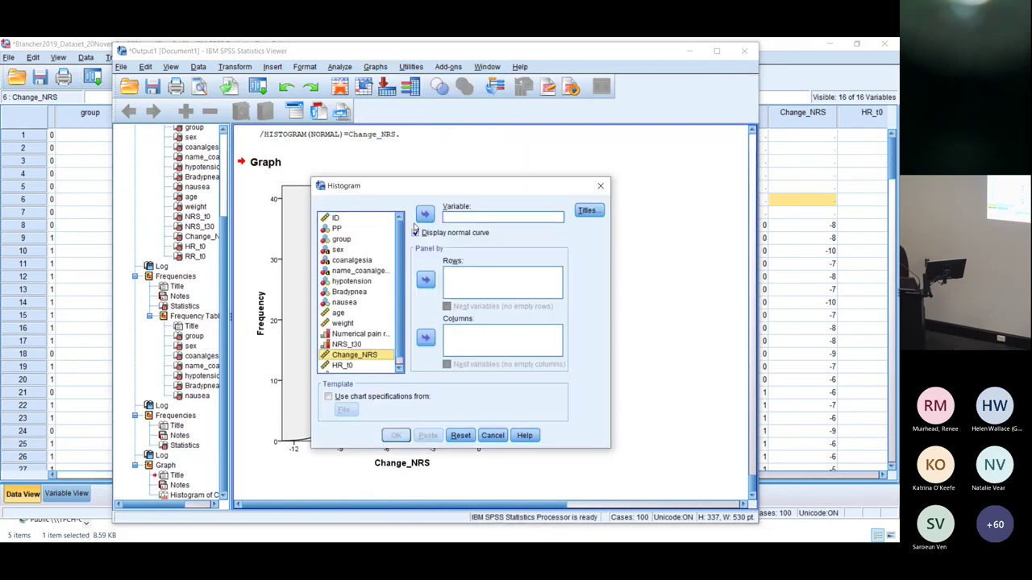
pyautogui.scroll(-1, 353, 302)
pyautogui.click(345, 368)
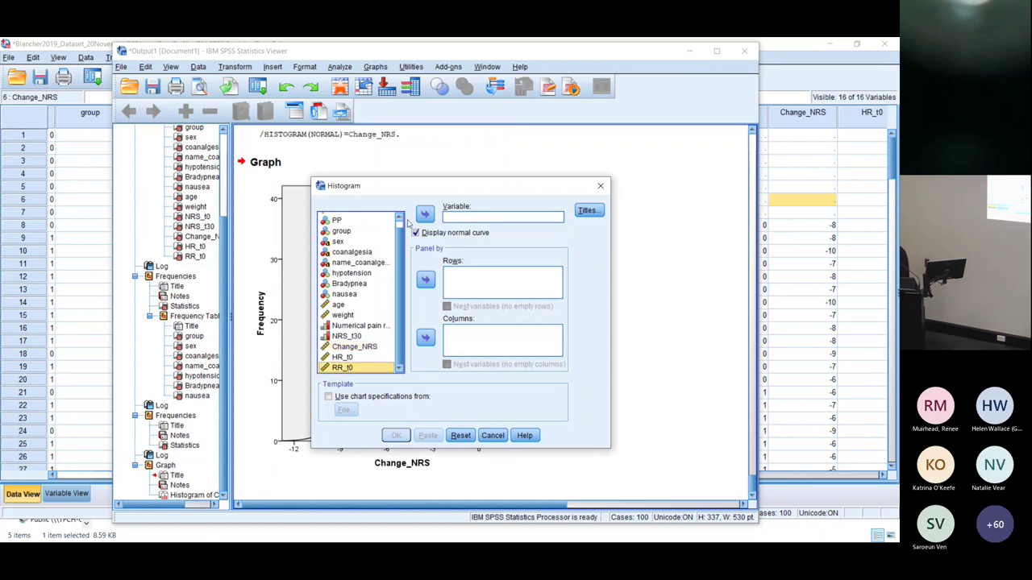
pyautogui.click(425, 213)
pyautogui.click(396, 435)
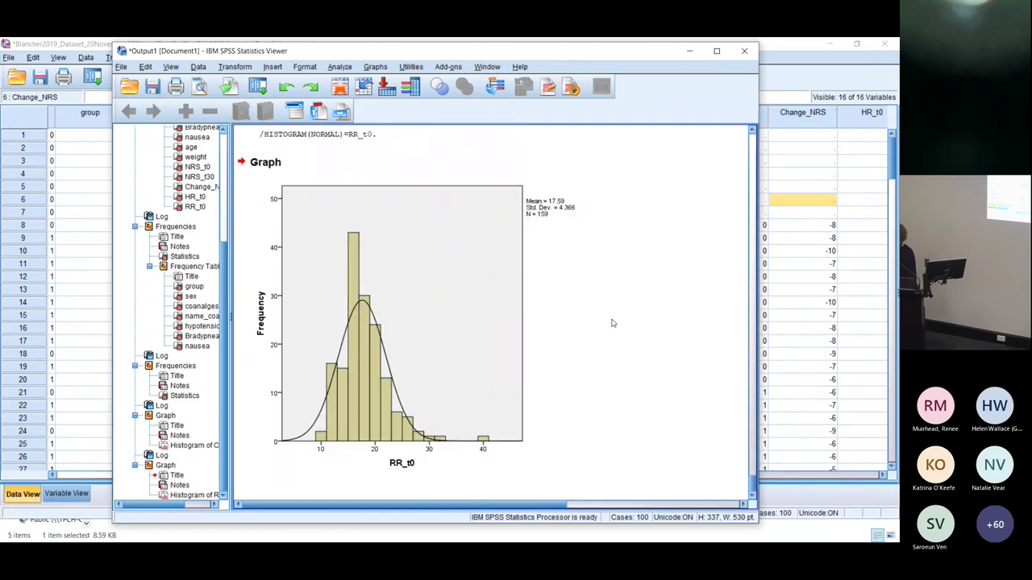
pyautogui.click(445, 442)
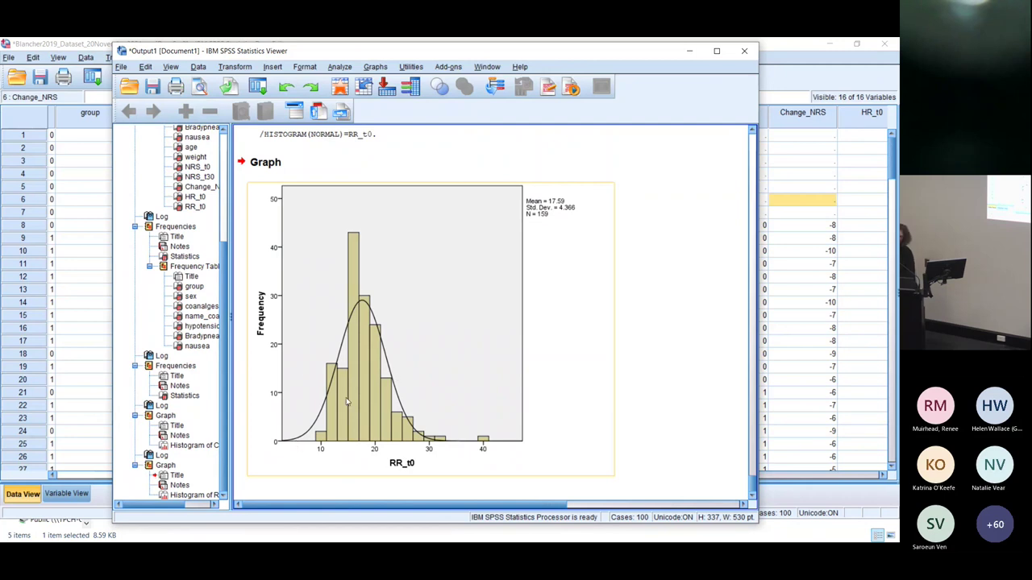
# Step: Create a histogram of age with the normal curve, replacing RR_t0 as the plotted variable
pyautogui.click(383, 68)
pyautogui.moveTo(480, 155)
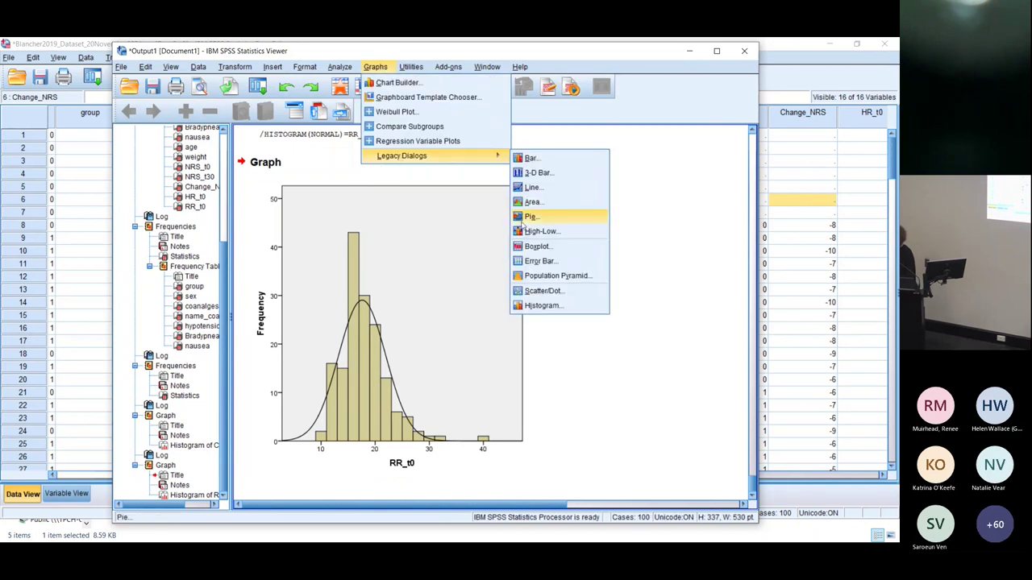
pyautogui.click(542, 306)
pyautogui.click(484, 217)
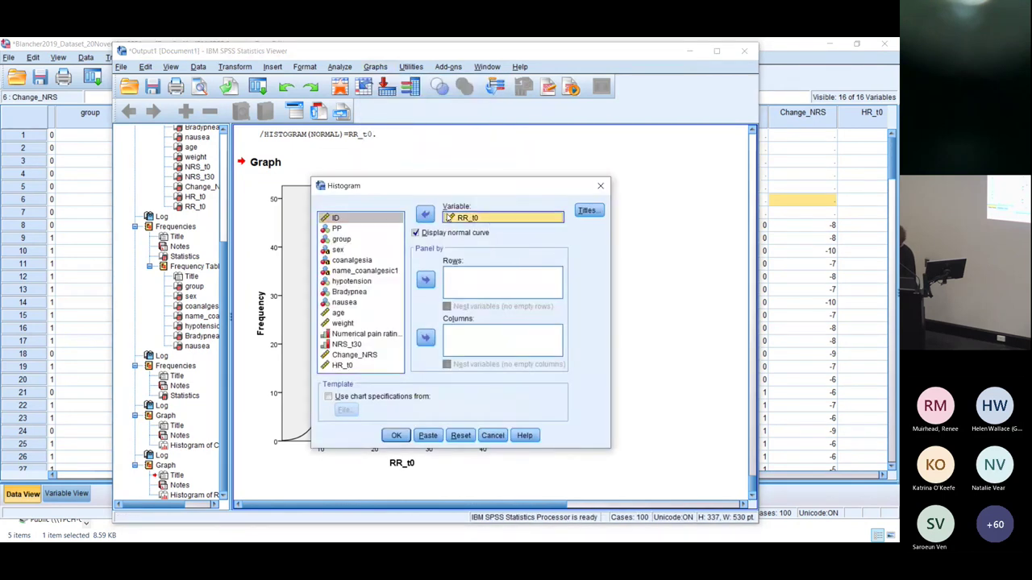
pyautogui.click(425, 214)
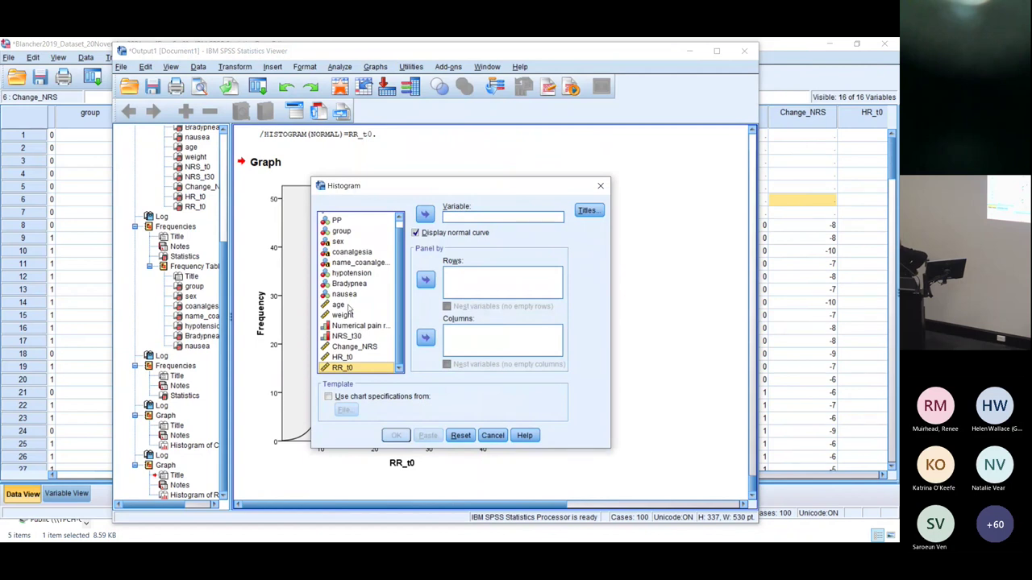
pyautogui.click(350, 306)
pyautogui.click(425, 215)
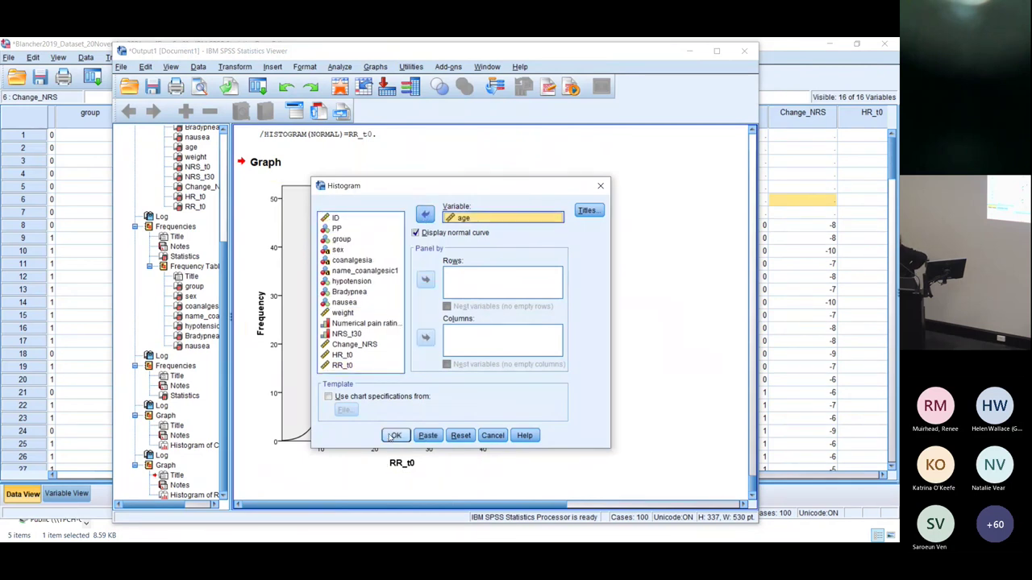
pyautogui.click(396, 435)
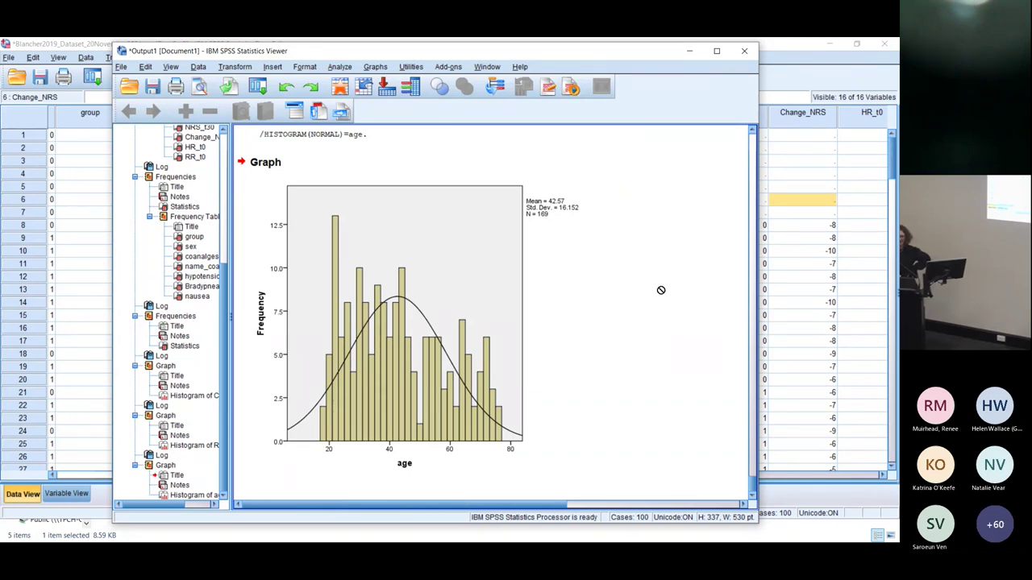
pyautogui.click(562, 407)
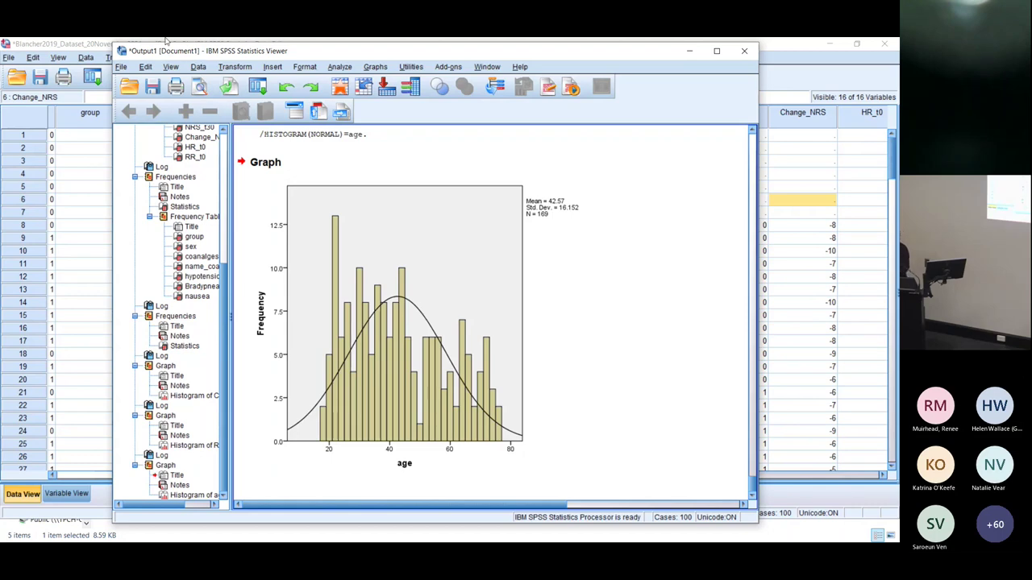
# Step: Filter the Blancher2019 dataset to the cases that satisfy the condition PP = 1, filtering out unselected cases
pyautogui.click(53, 47)
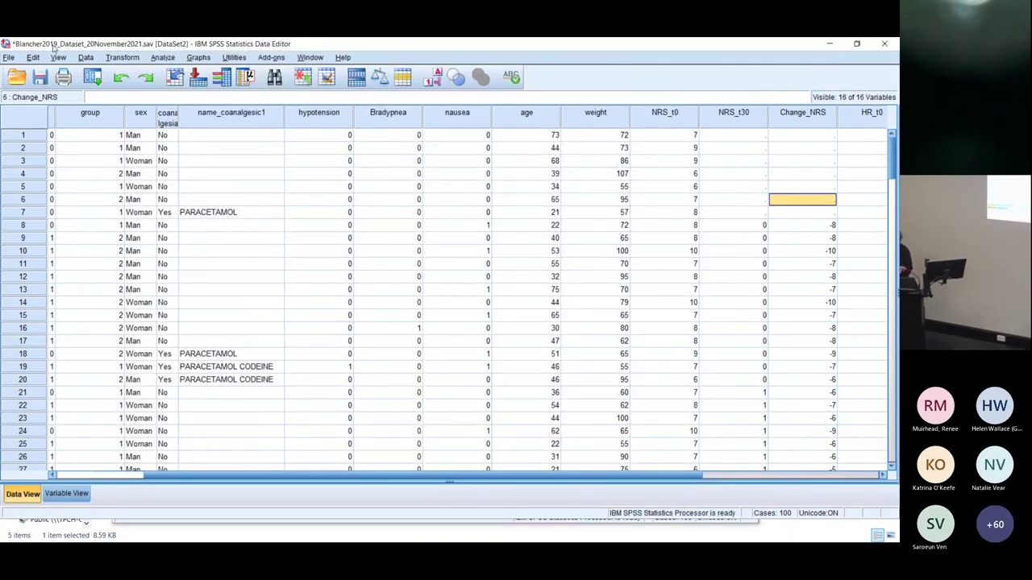
pyautogui.click(86, 58)
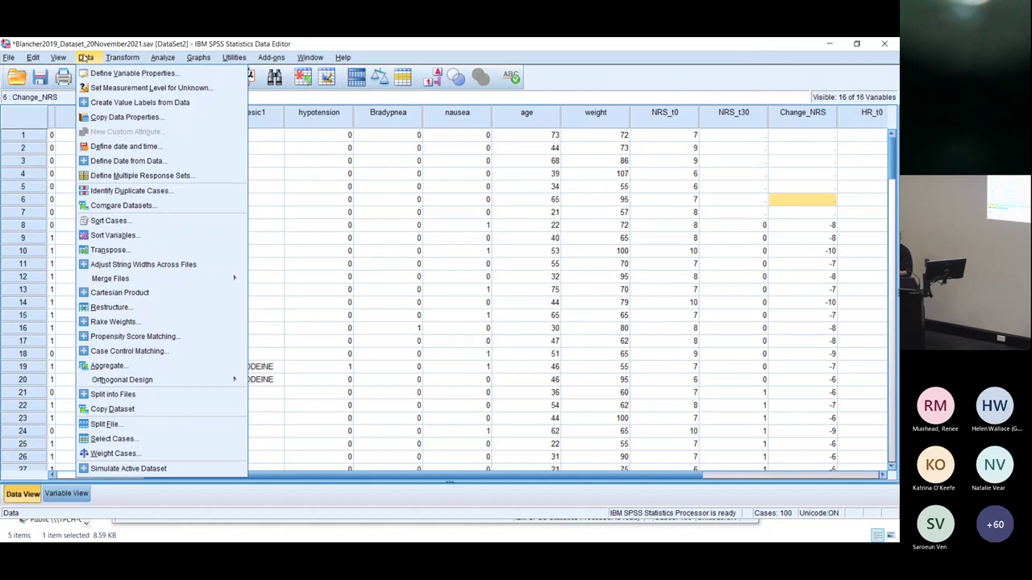
pyautogui.click(110, 439)
pyautogui.click(416, 183)
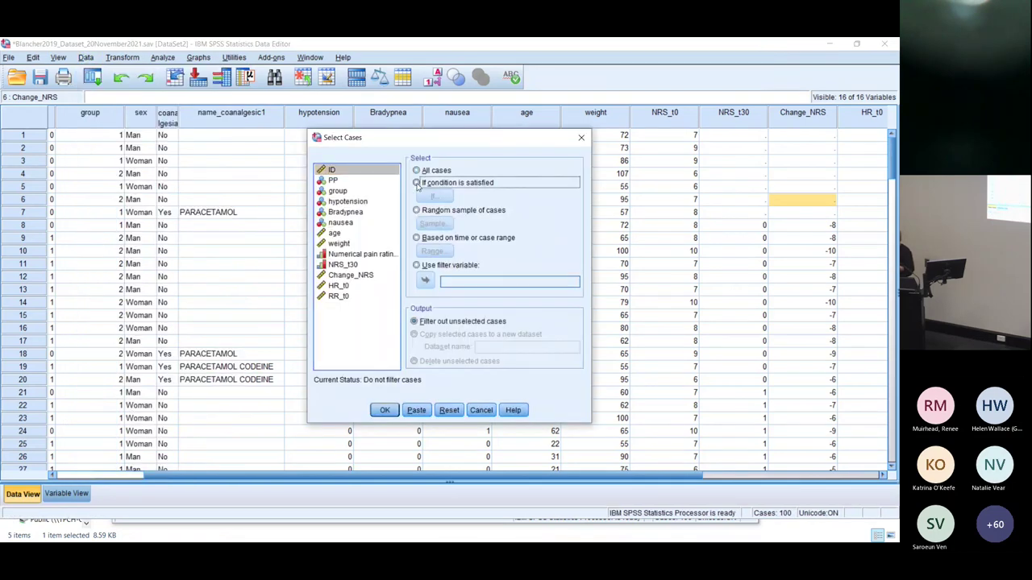
pyautogui.click(433, 196)
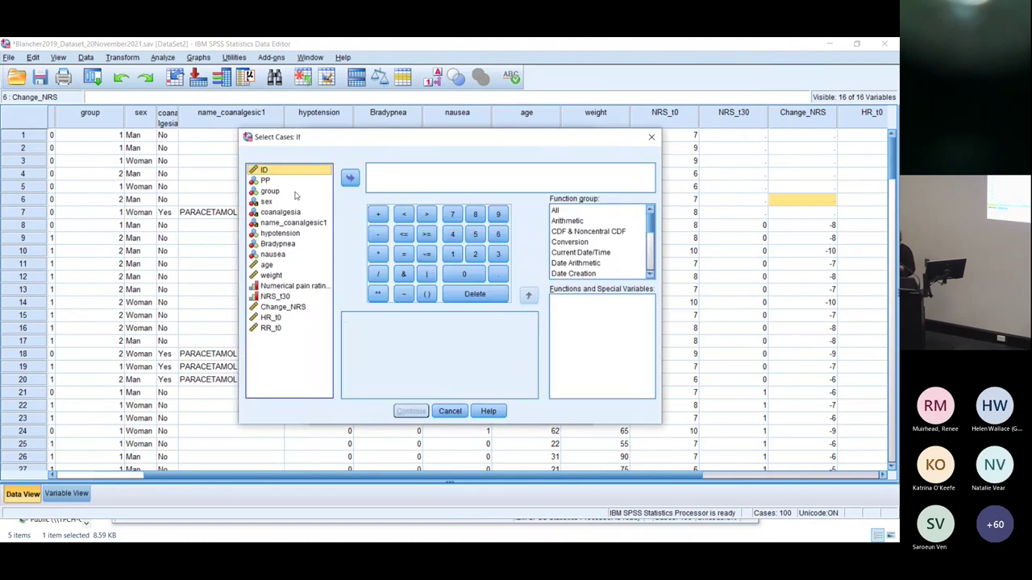
pyautogui.click(300, 180)
pyautogui.click(351, 179)
pyautogui.click(404, 254)
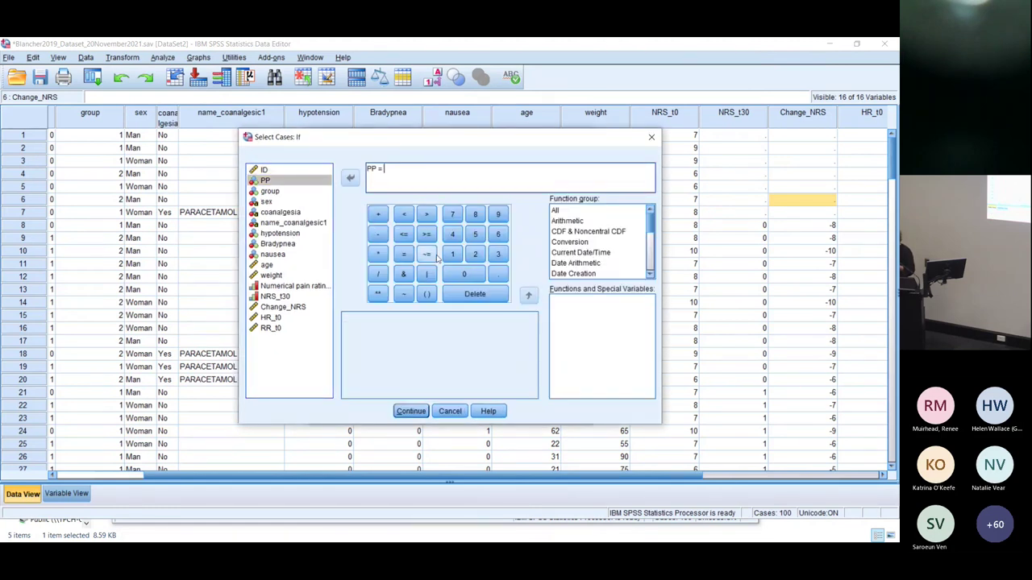
pyautogui.click(453, 255)
pyautogui.click(410, 411)
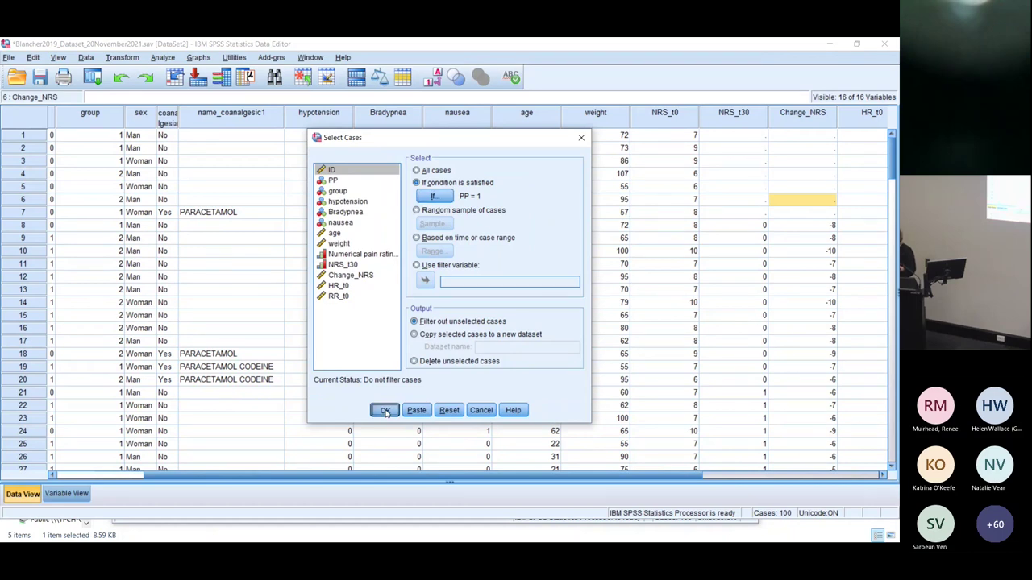
pyautogui.click(385, 412)
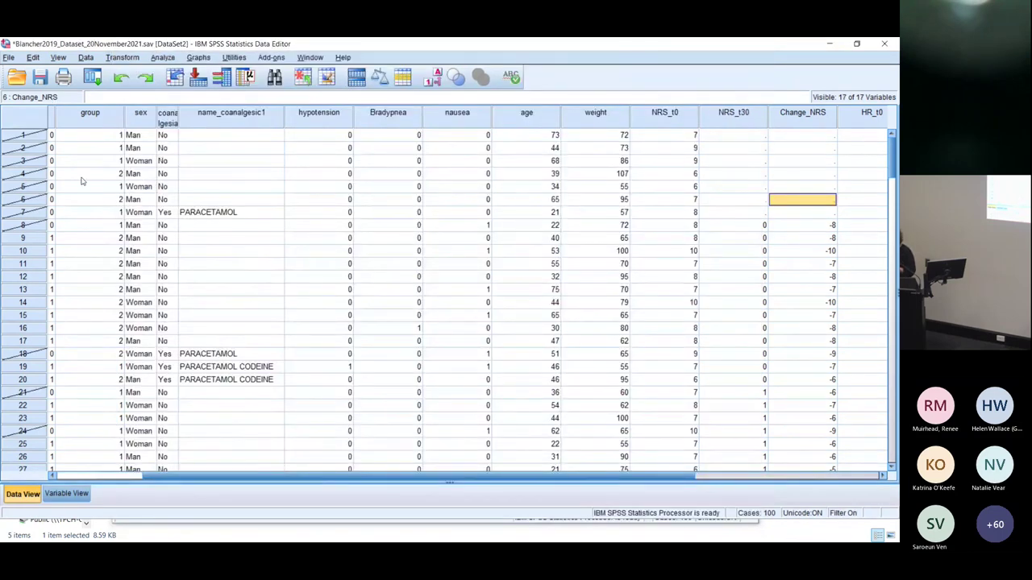
# Step: Run Frequencies on the group variable only, removing age, weight, Change_NRS, HR_t0 and RR_t0 from the analysis
pyautogui.click(51, 476)
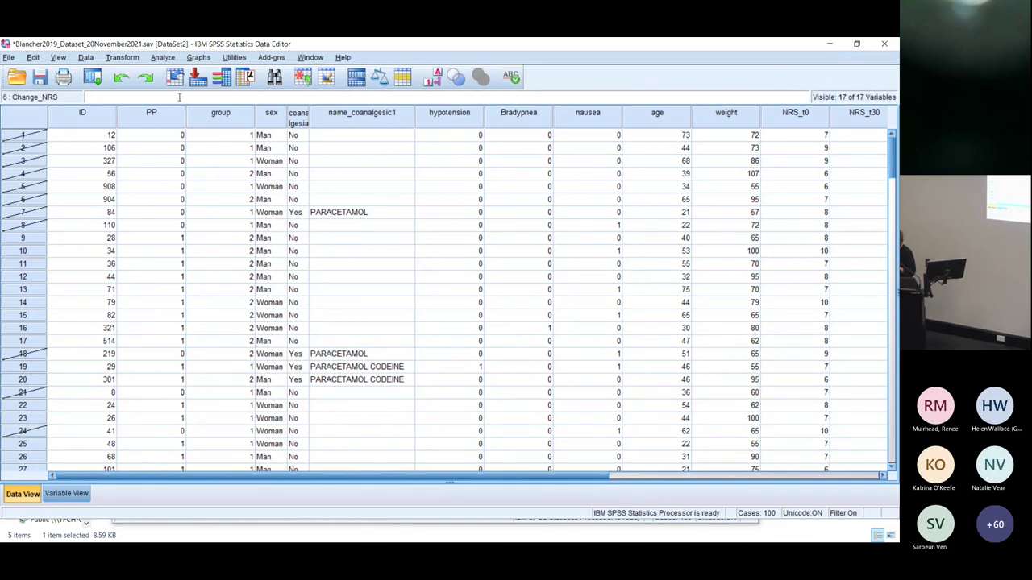
pyautogui.click(163, 57)
pyautogui.moveTo(210, 87)
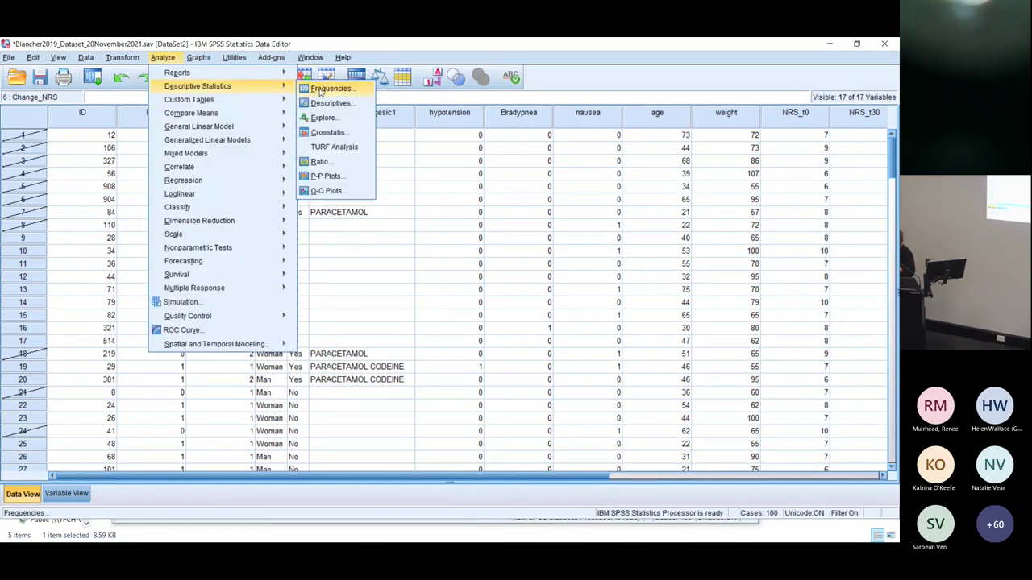
pyautogui.click(318, 90)
pyautogui.keyDown('shift'); pyautogui.click(307, 278); pyautogui.keyUp('shift')
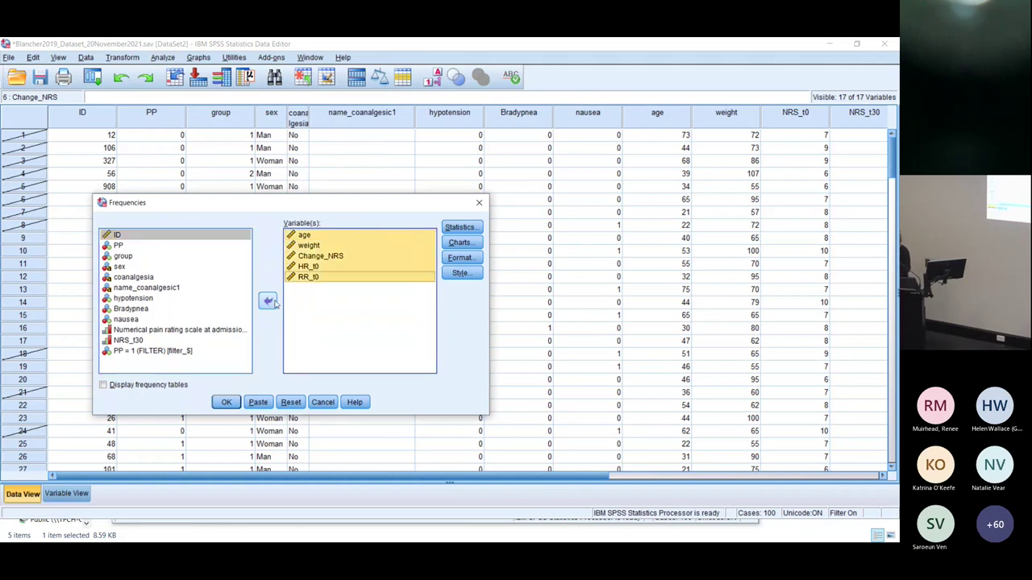
pyautogui.click(267, 301)
pyautogui.click(128, 257)
pyautogui.click(267, 300)
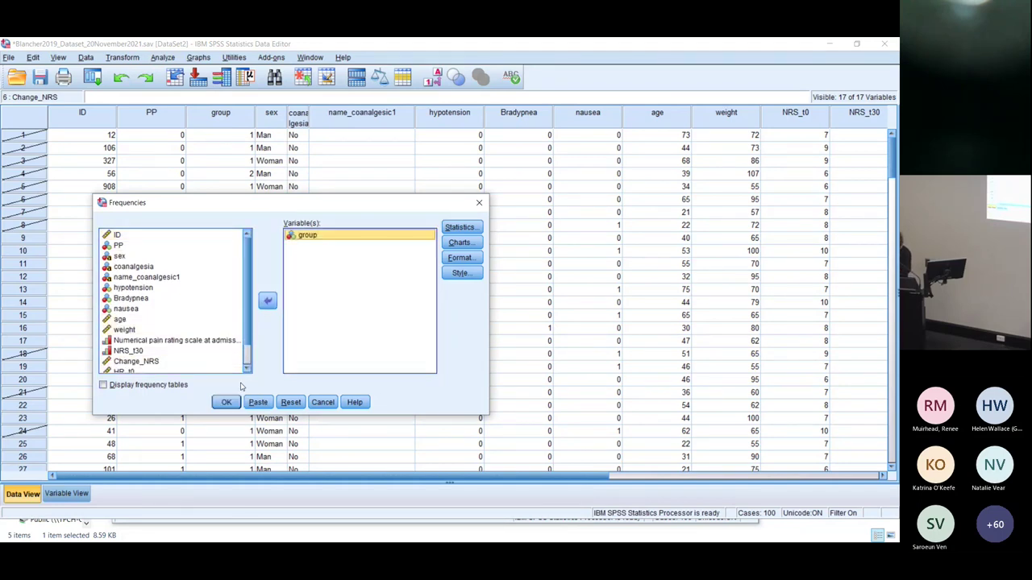
pyautogui.click(227, 402)
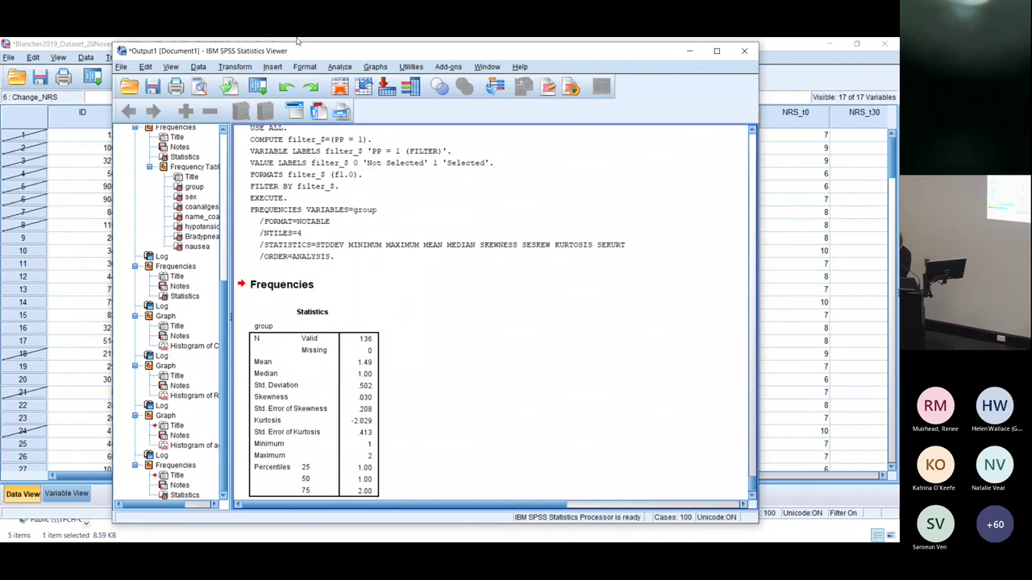
# Step: Rerun Frequencies for group with frequency tables displayed
pyautogui.click(338, 67)
pyautogui.moveTo(355, 95)
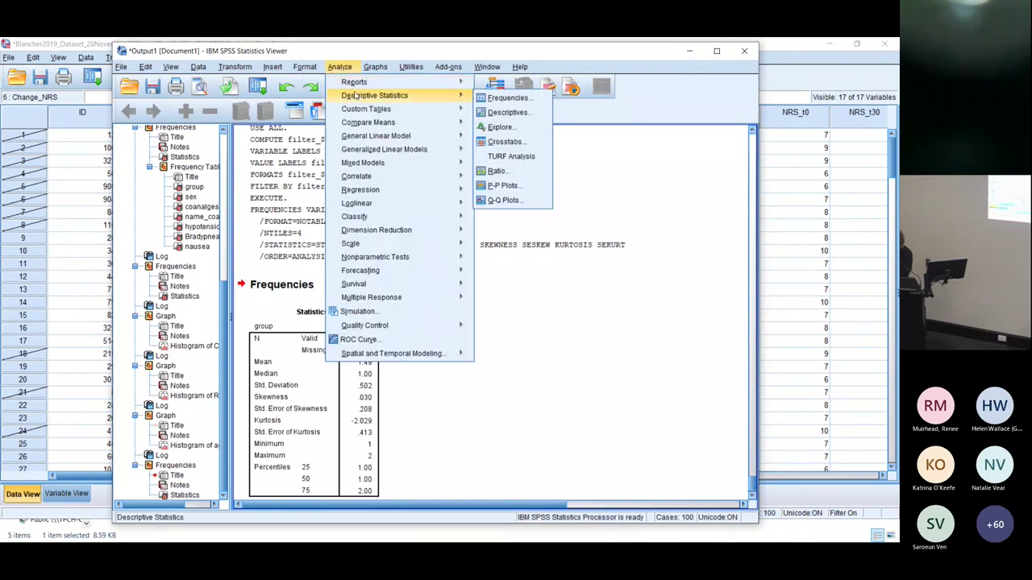
pyautogui.click(505, 98)
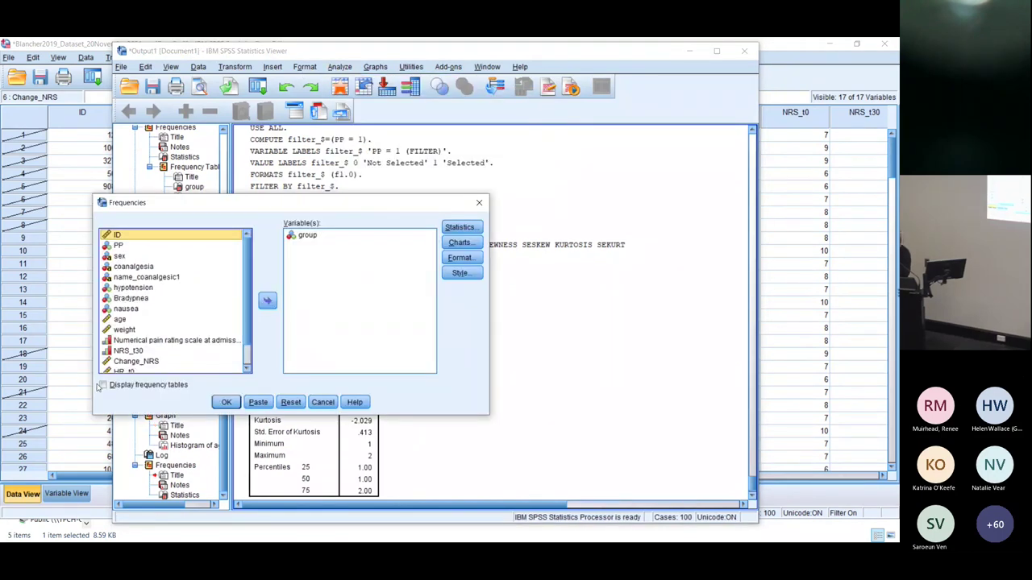
pyautogui.click(103, 386)
pyautogui.click(226, 402)
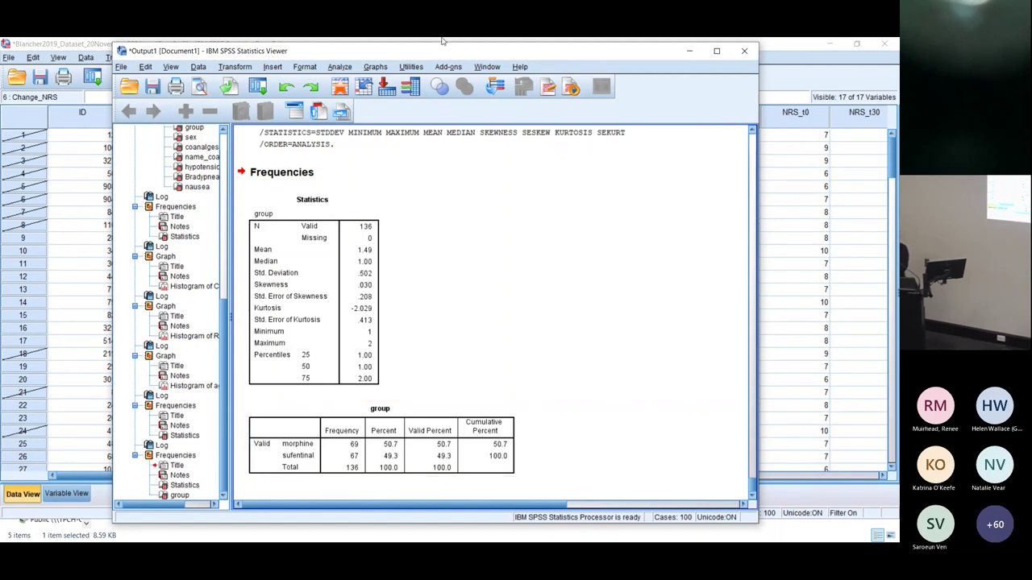
# Step: Start defining a clustered boxplot that uses summaries of separate variables
pyautogui.moveTo(443, 42); pyautogui.dragTo(387, 42)
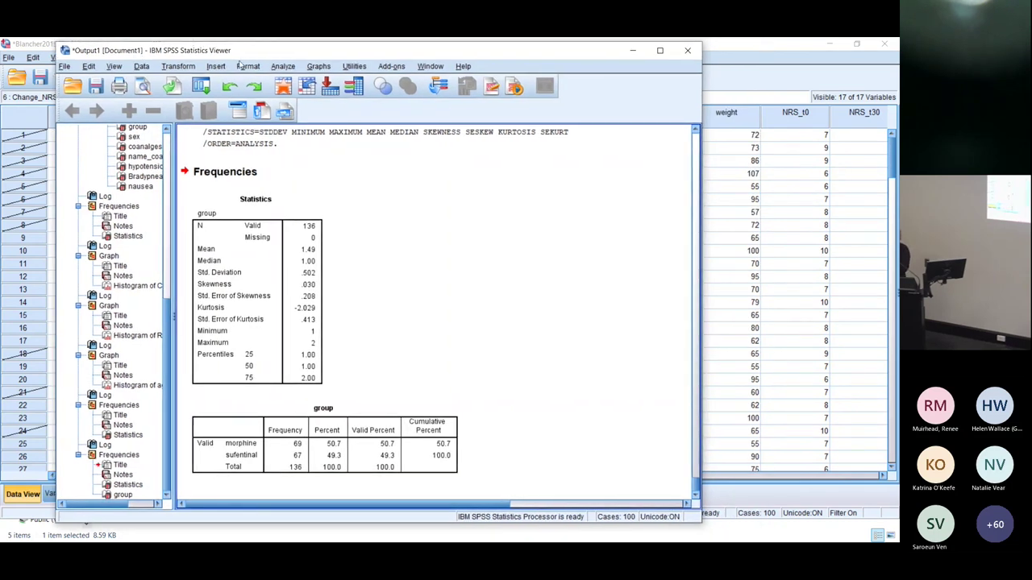
pyautogui.click(314, 69)
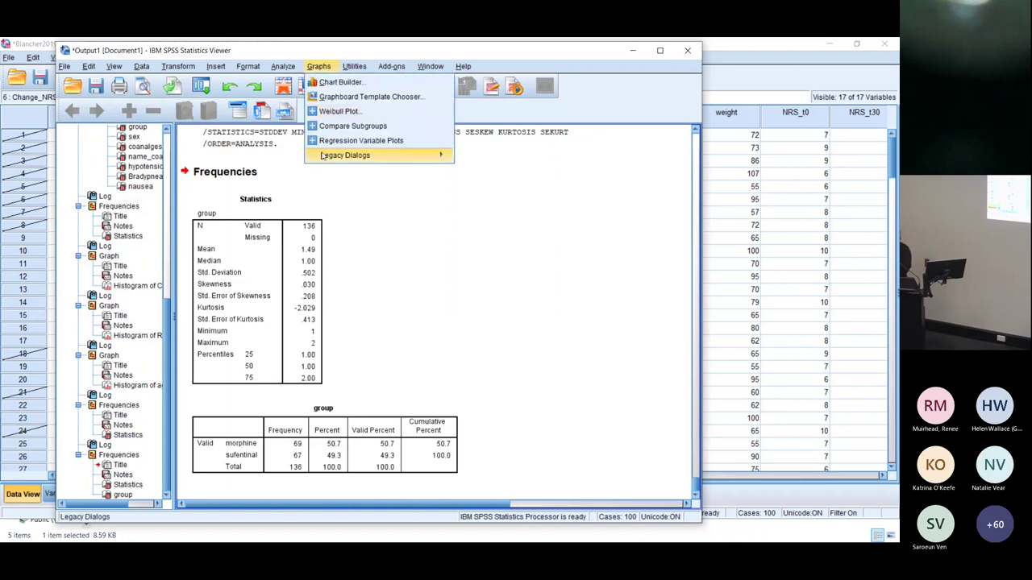
pyautogui.moveTo(378, 155)
pyautogui.click(482, 246)
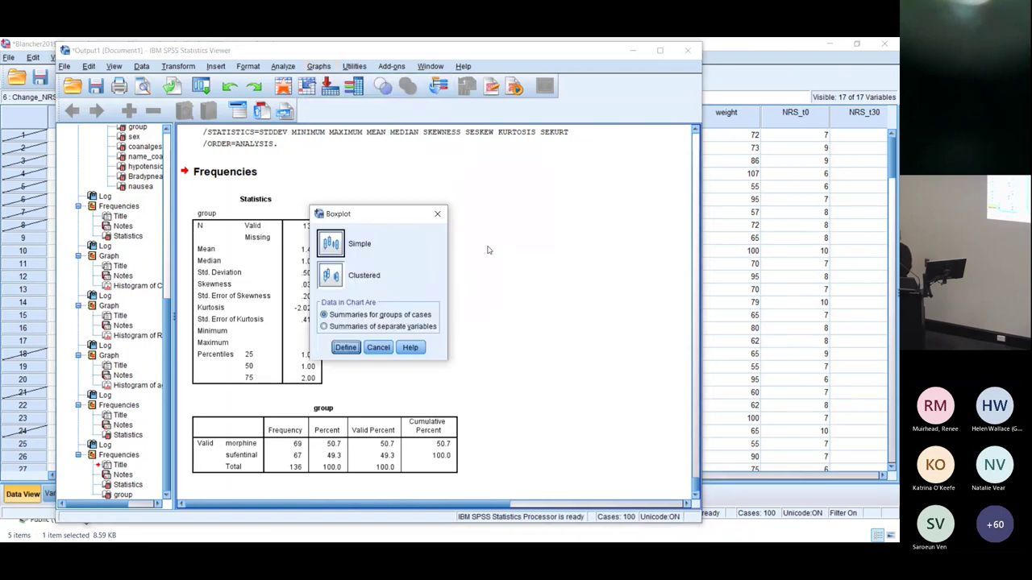
pyautogui.click(327, 278)
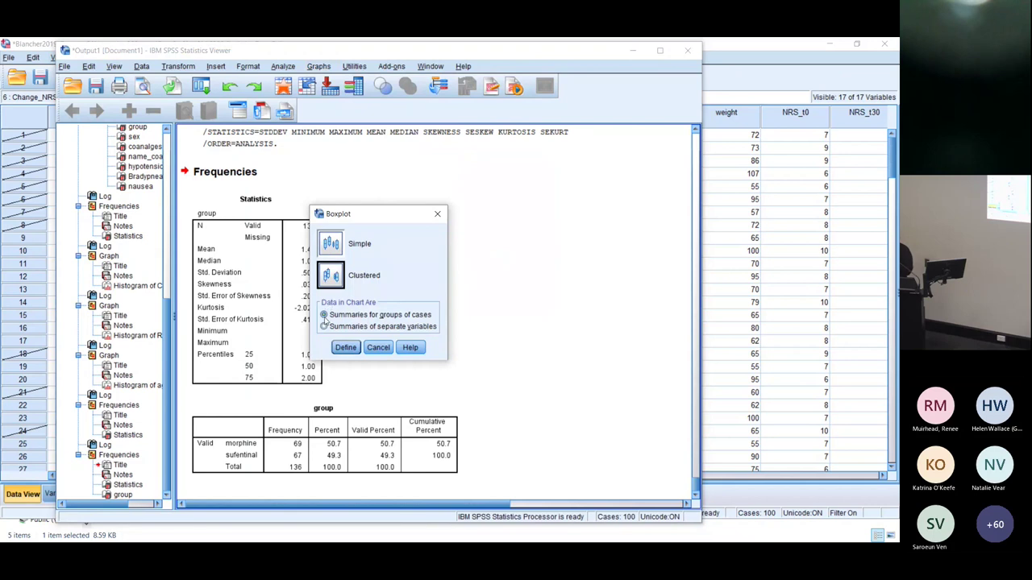
pyautogui.click(325, 327)
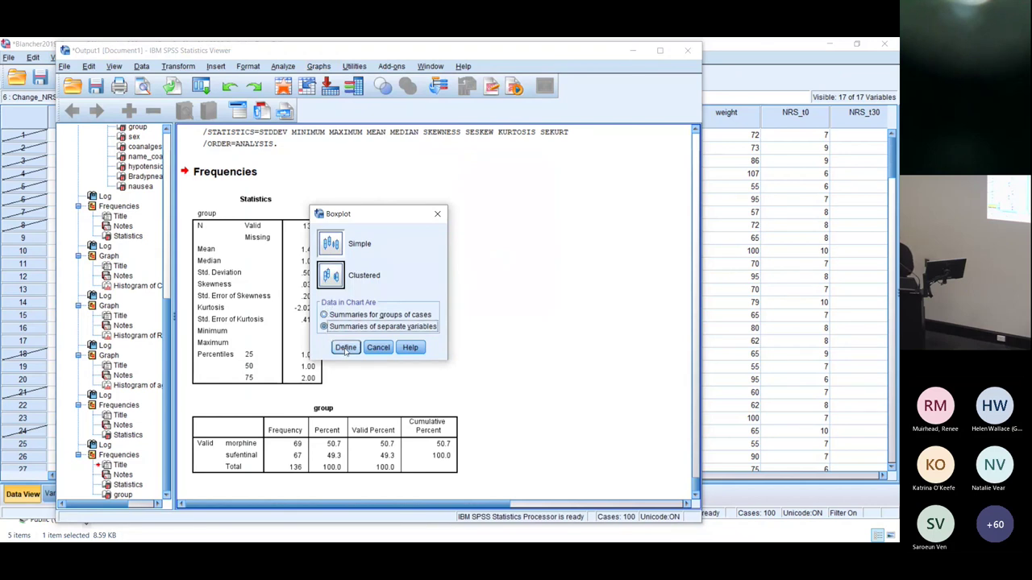
pyautogui.click(343, 348)
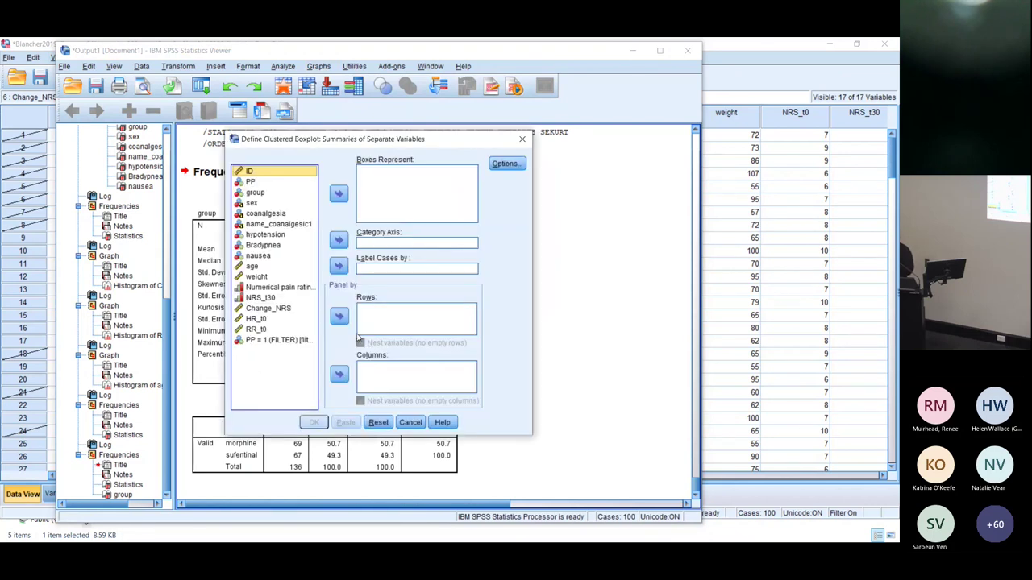
# Step: Create the boxplot with the numerical pain rating scale at admission and NRS_t30 as boxes, and group on the category axis
pyautogui.click(260, 297)
pyautogui.keyDown('ctrl'); pyautogui.click(278, 287); pyautogui.keyUp('ctrl')
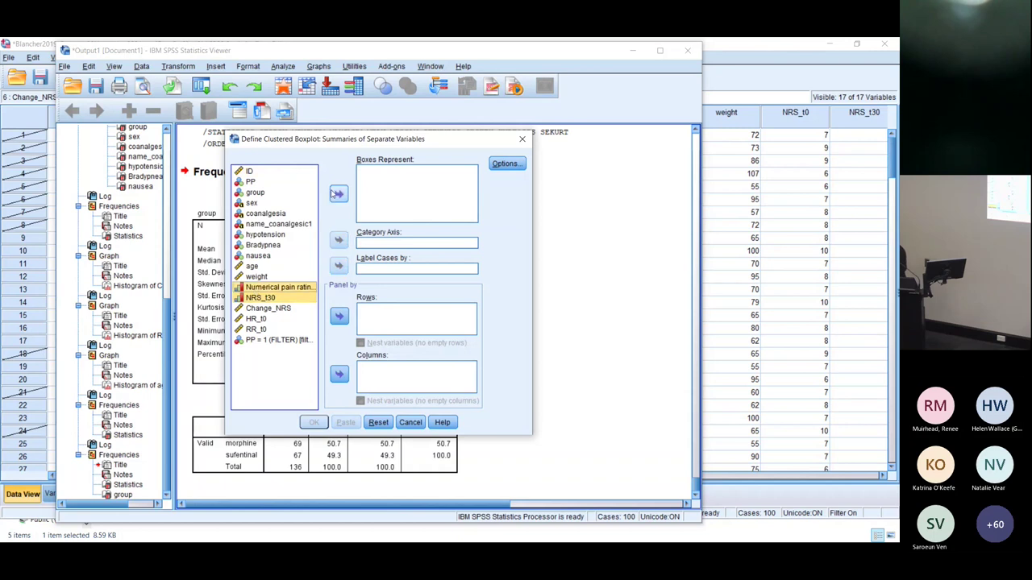
pyautogui.click(336, 194)
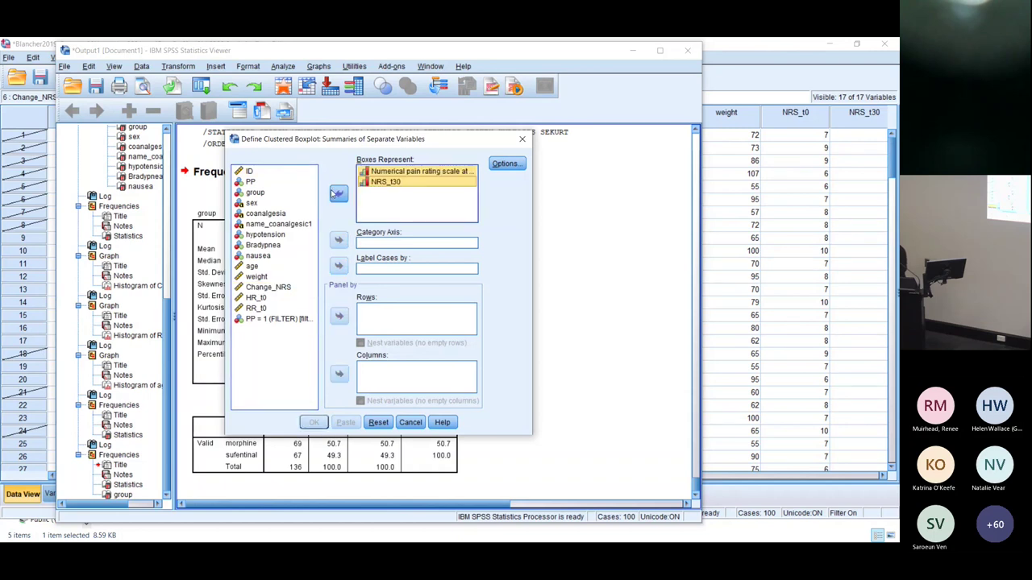
pyautogui.click(254, 192)
pyautogui.click(339, 240)
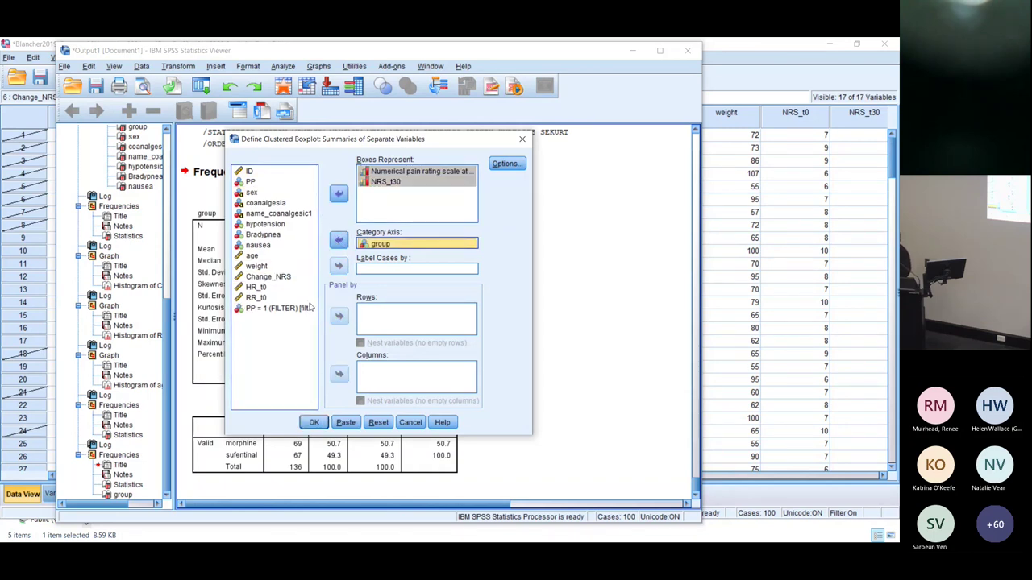
pyautogui.click(311, 430)
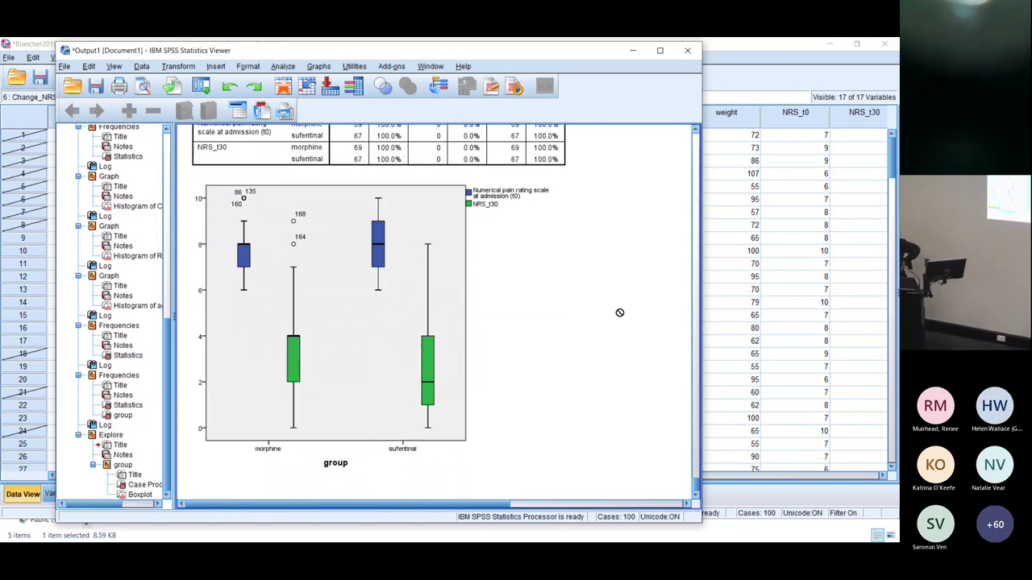
pyautogui.click(210, 187)
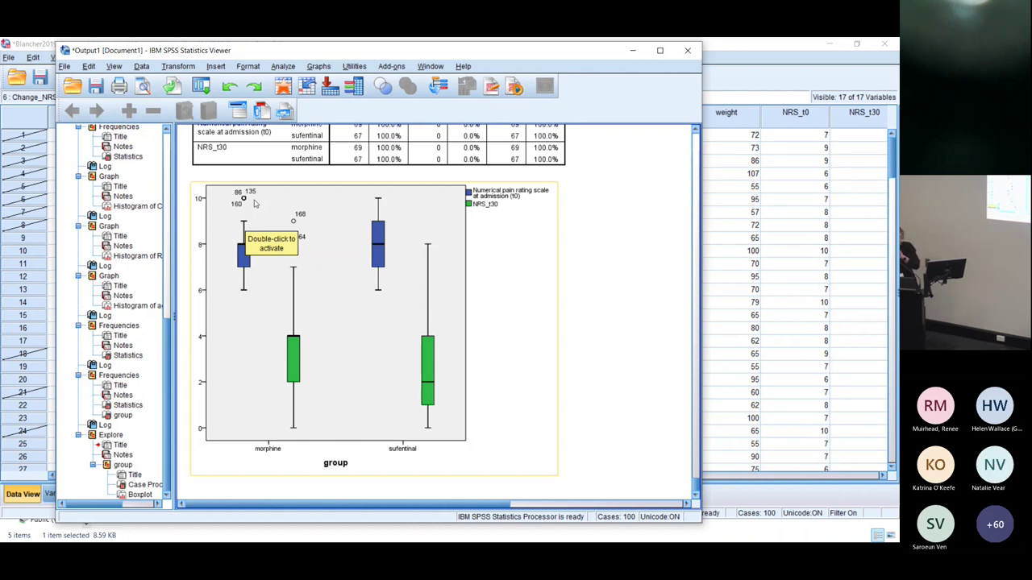
pyautogui.click(630, 258)
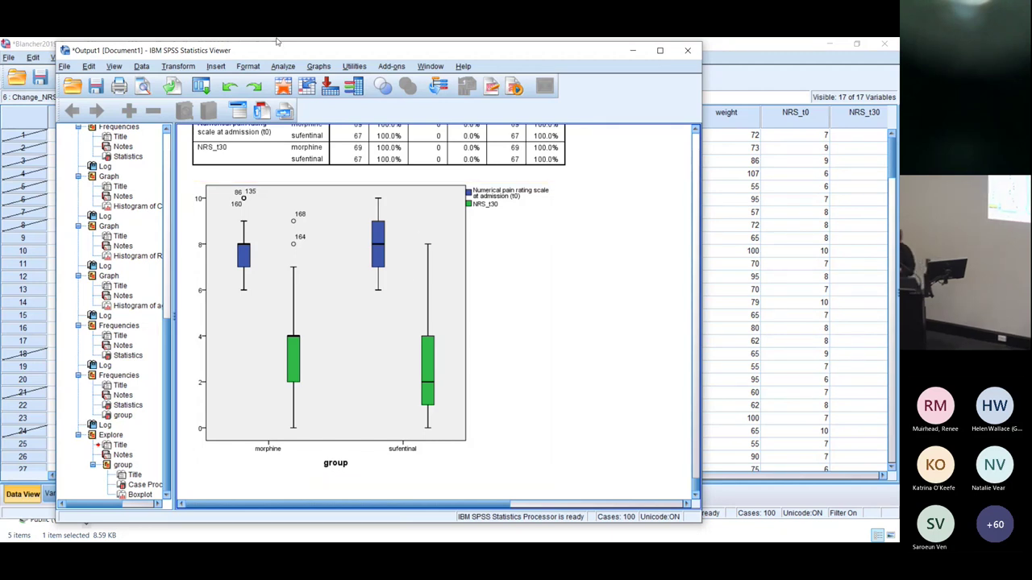
# Step: Look up the Data Editor topic in the SPSS help, then close the help window
pyautogui.click(463, 68)
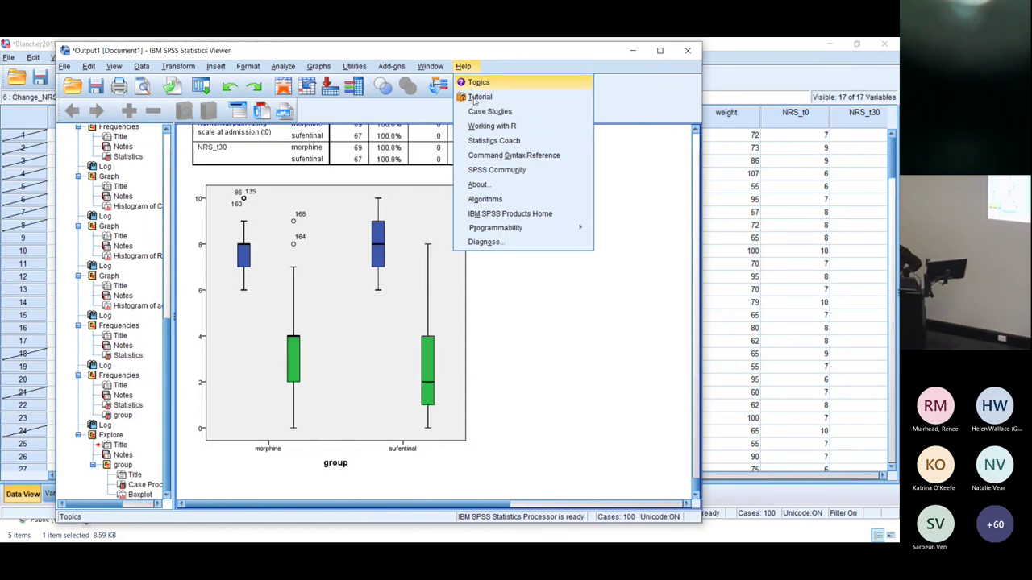
pyautogui.press('Escape')
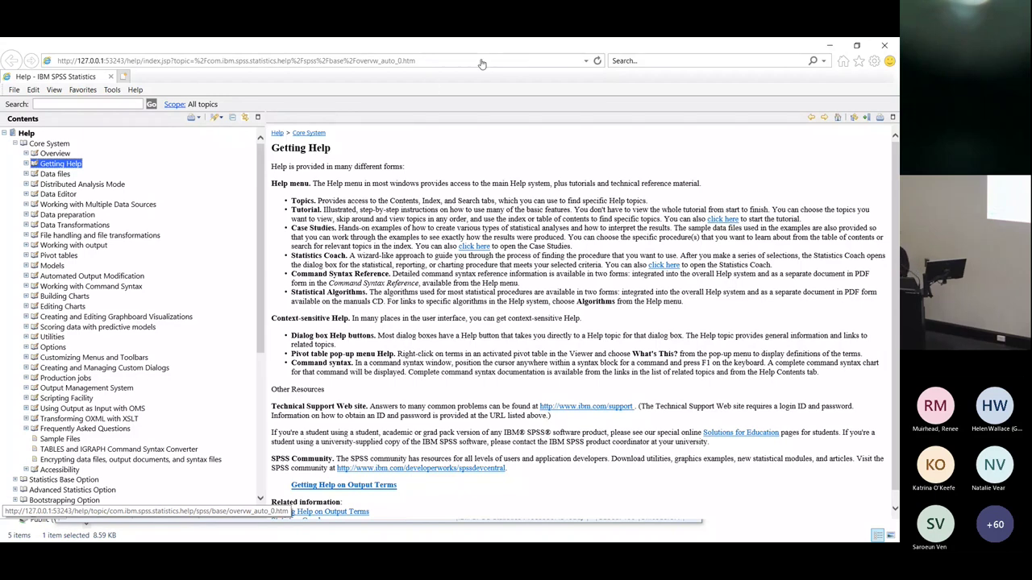
pyautogui.click(58, 195)
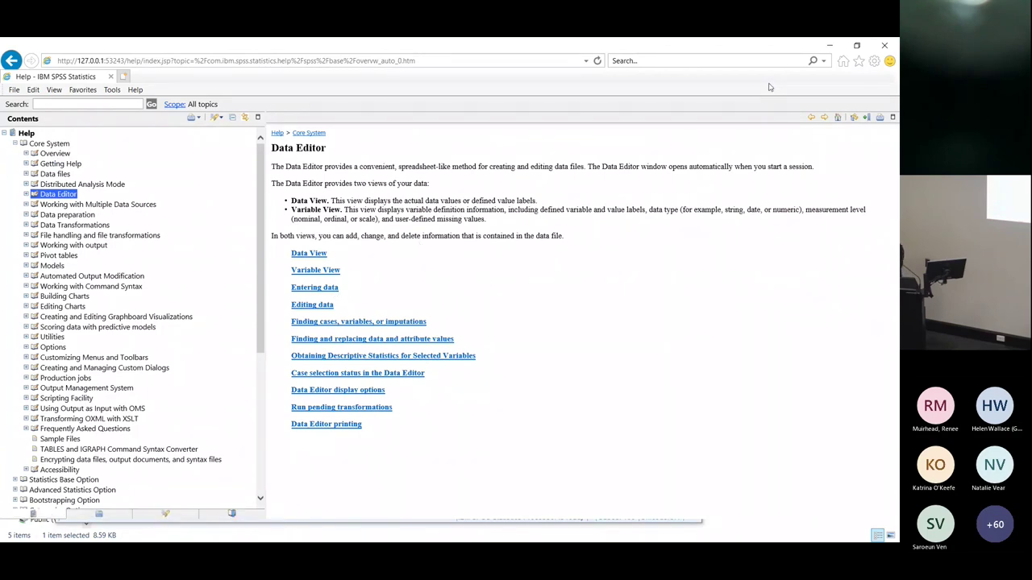
pyautogui.click(884, 45)
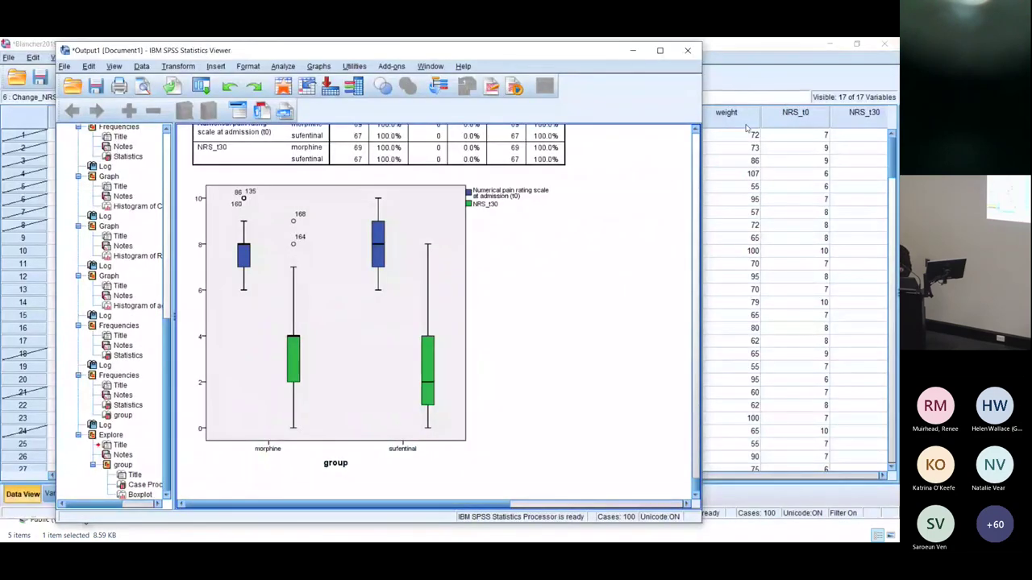
# Step: Switch to the PowerPoint presentation and show slide 8, "Visualising the data with statistics"
pyautogui.click(735, 50)
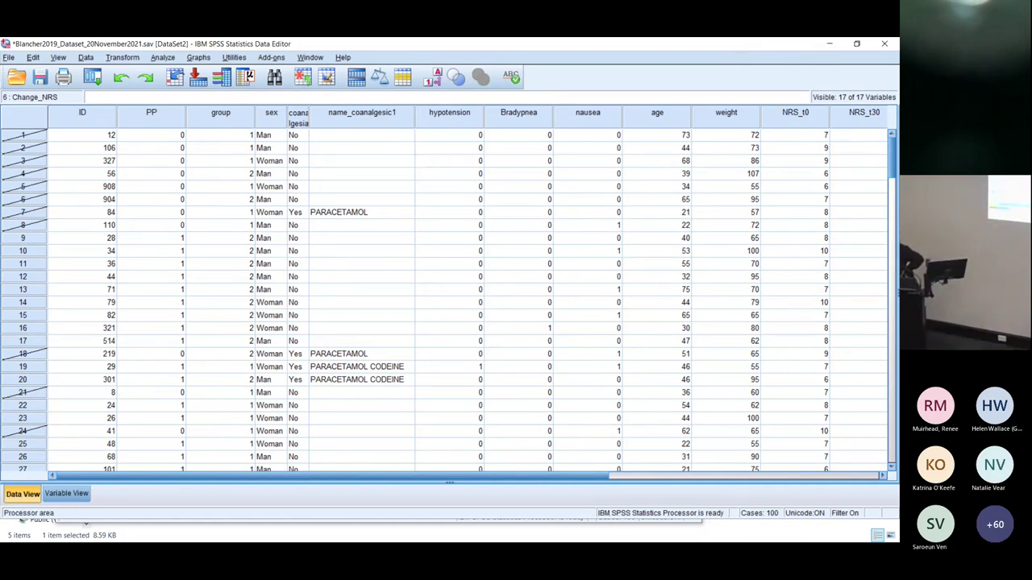
pyautogui.click(831, 44)
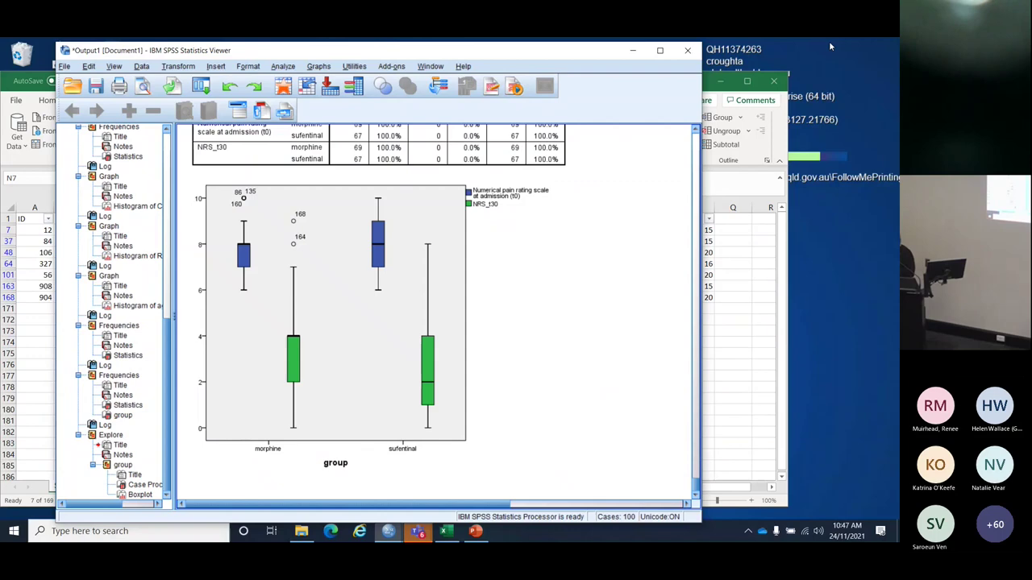
pyautogui.click(476, 532)
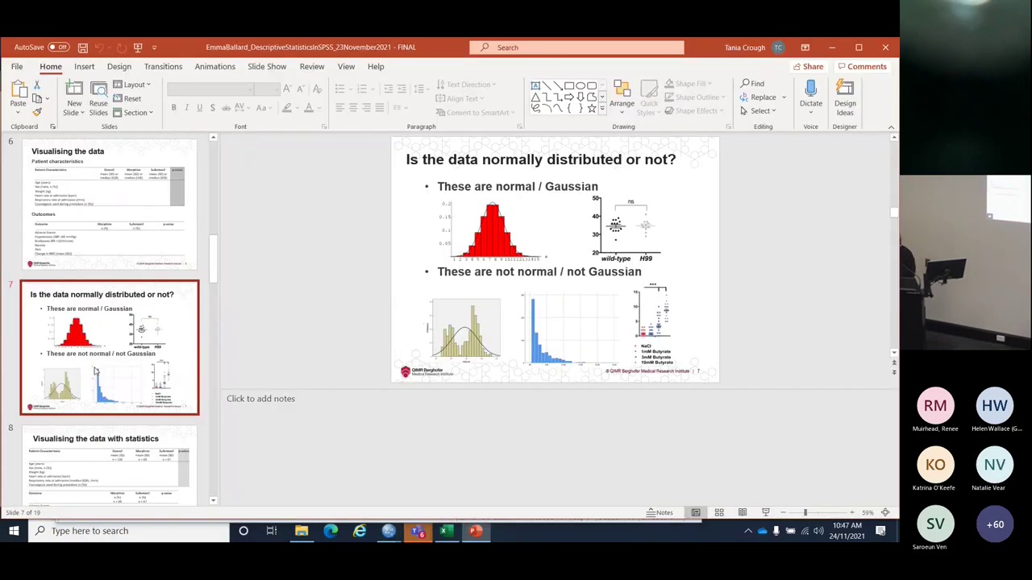
pyautogui.scroll(-2, 95, 371)
pyautogui.click(95, 375)
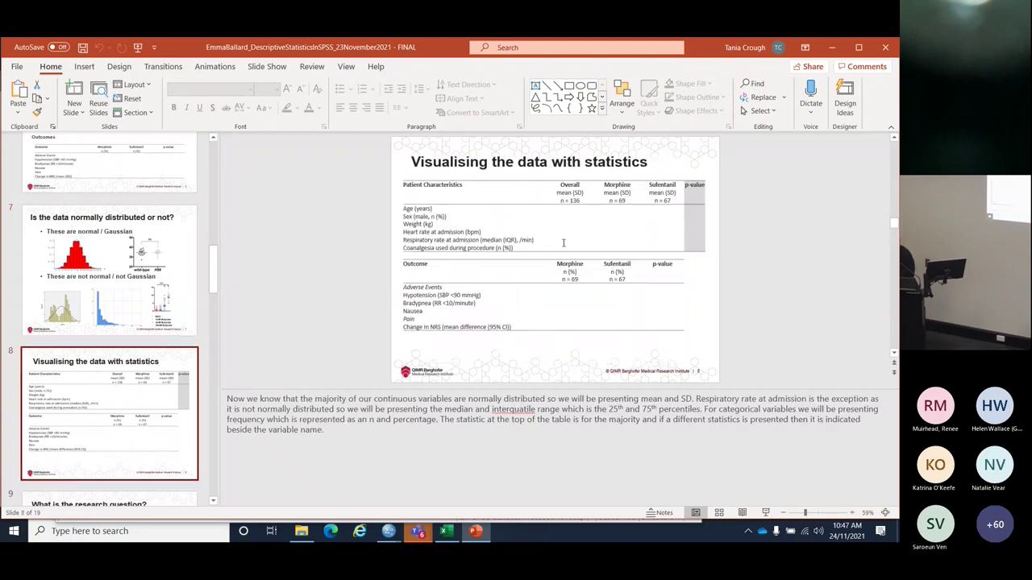
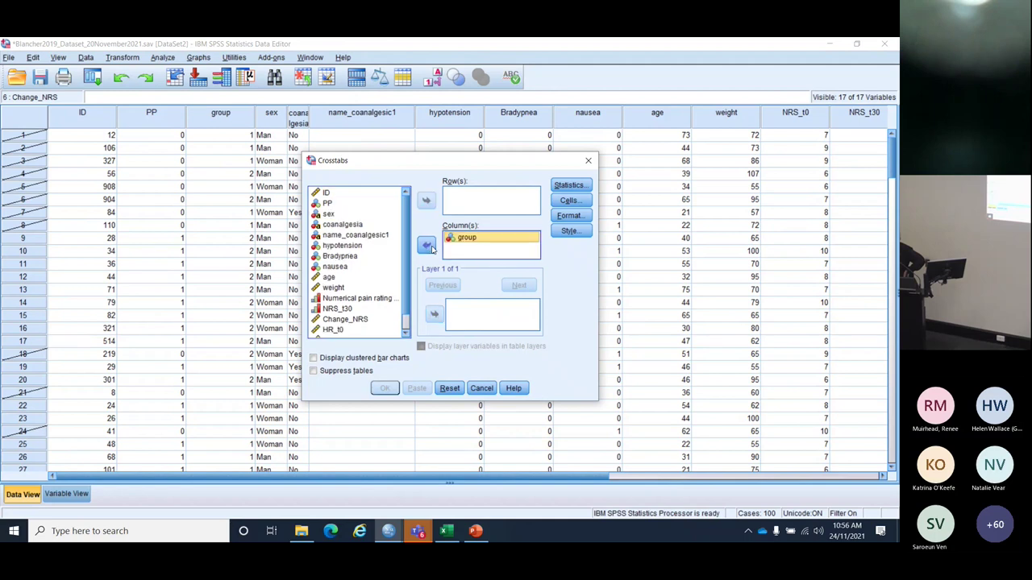
# Step: Add sex, coanalgesia, name_coanalgesic1, hypotension, Bradypnea and nausea as the rows of the crosstabs
pyautogui.click(318, 213)
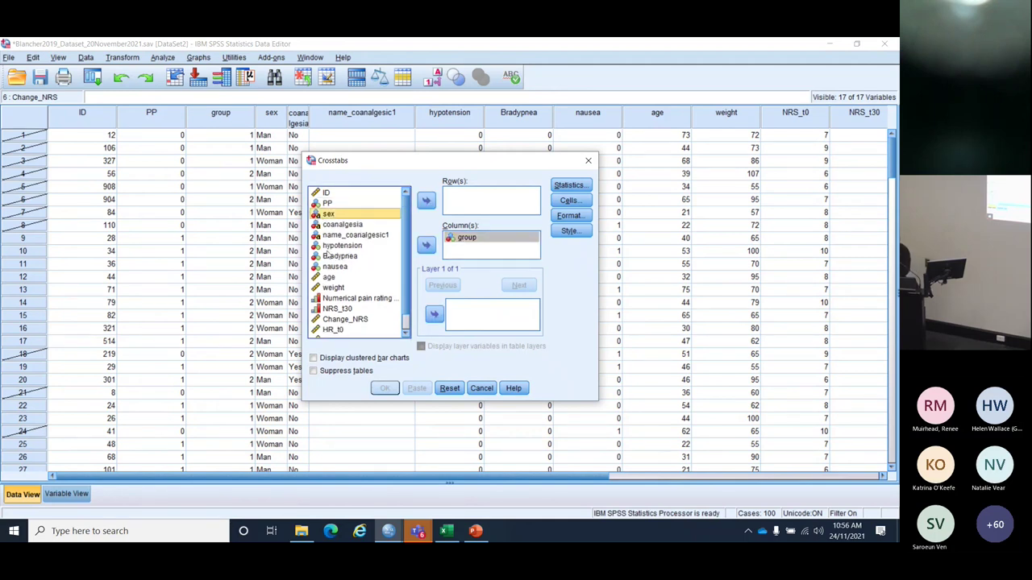
pyautogui.keyDown('shift'); pyautogui.click(330, 267); pyautogui.keyUp('shift')
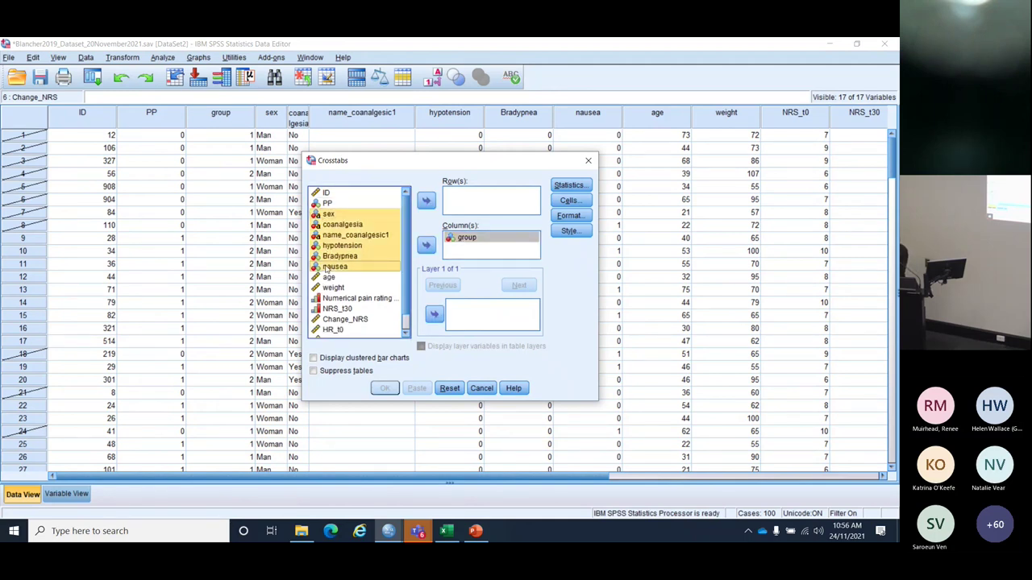
pyautogui.click(428, 201)
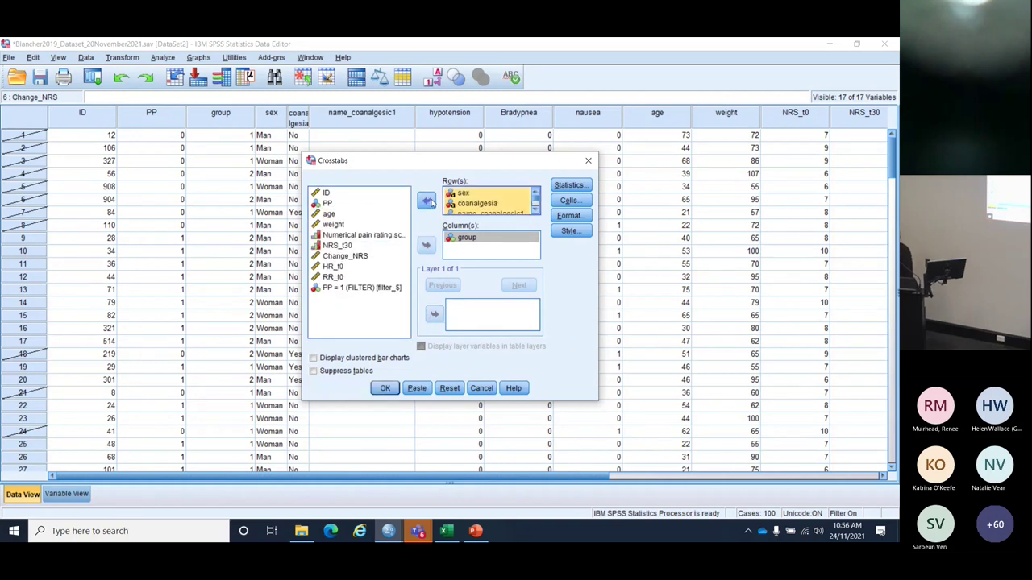
# Step: Run the crosstabs with the chi-square statistic and column percentages in the cells
pyautogui.click(569, 186)
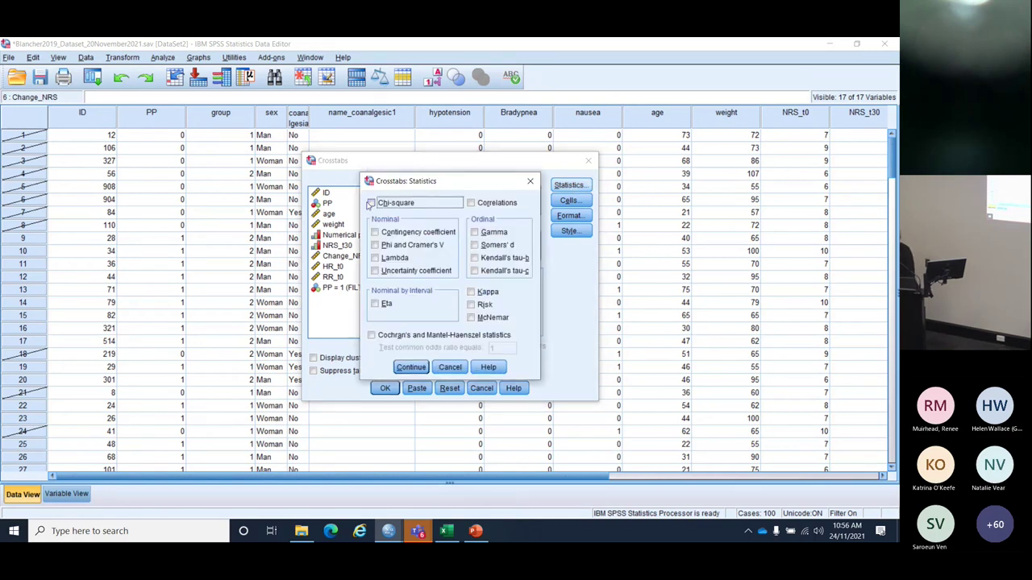
pyautogui.click(374, 204)
pyautogui.click(410, 367)
pyautogui.click(569, 200)
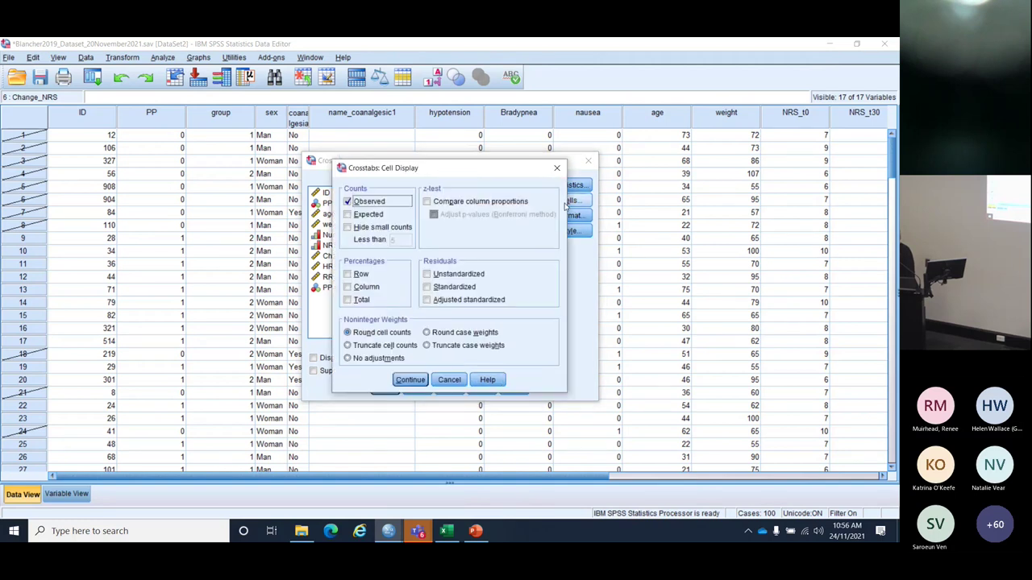
pyautogui.click(348, 287)
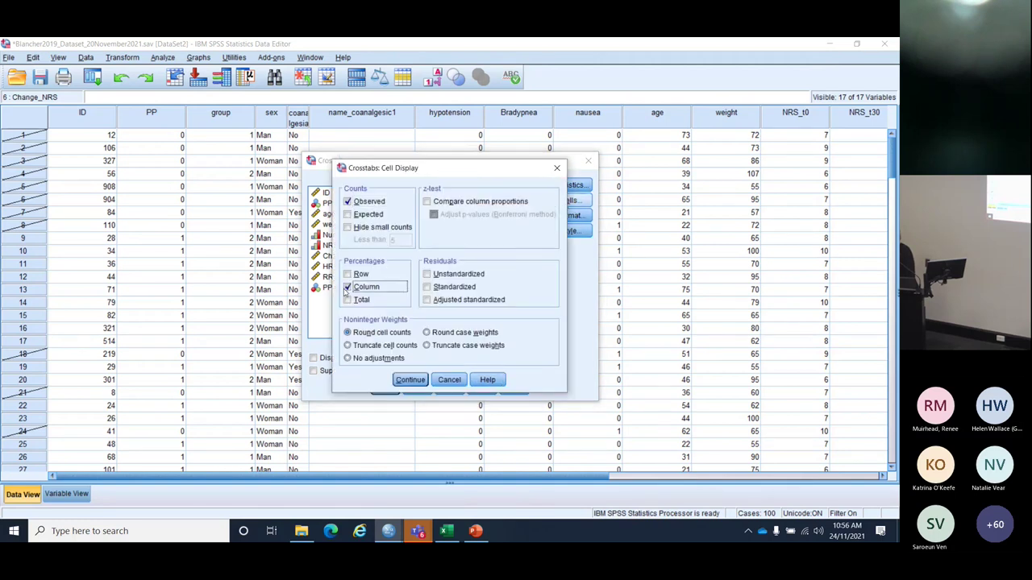
pyautogui.click(411, 381)
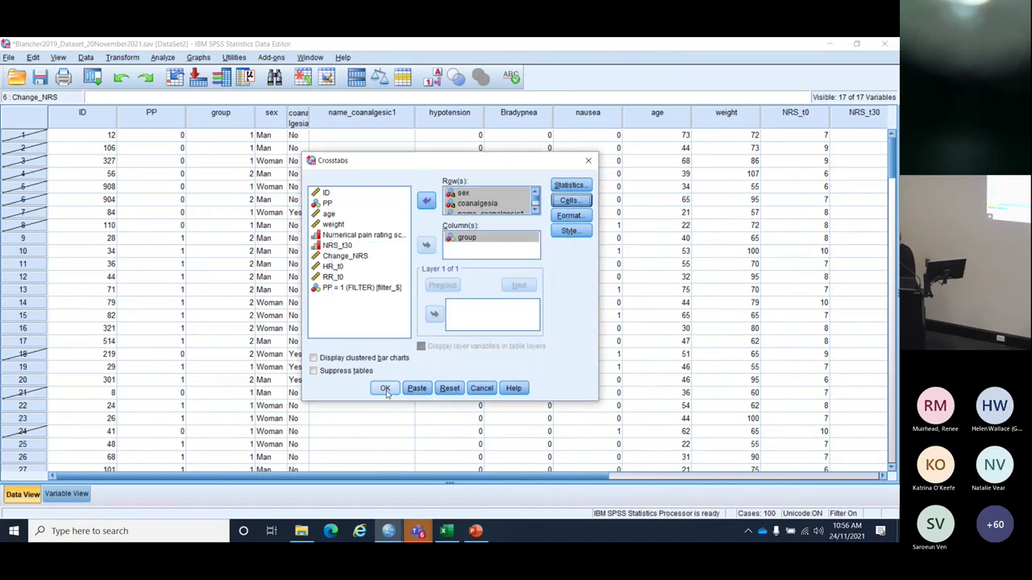
pyautogui.click(386, 389)
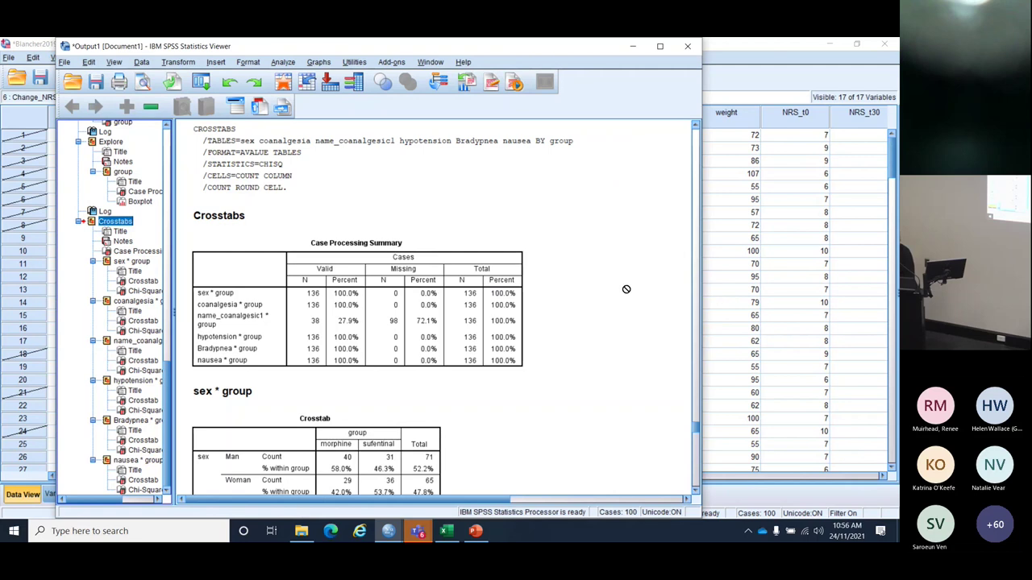
# Step: Place the output viewer, showing the sex * group results, side by side with the Excel dataset and tables workbook
pyautogui.scroll(-5, 625, 289)
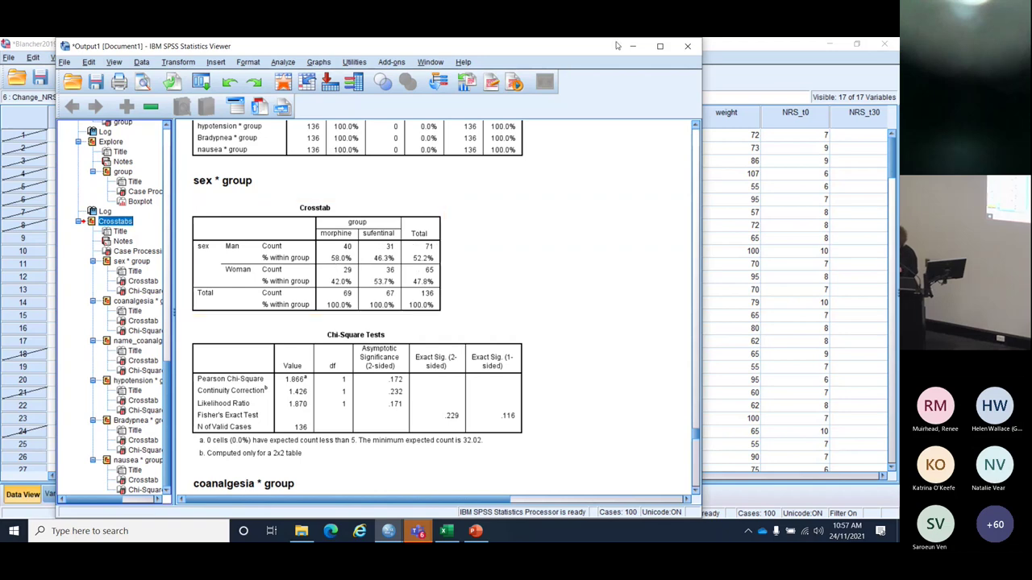
pyautogui.click(660, 46)
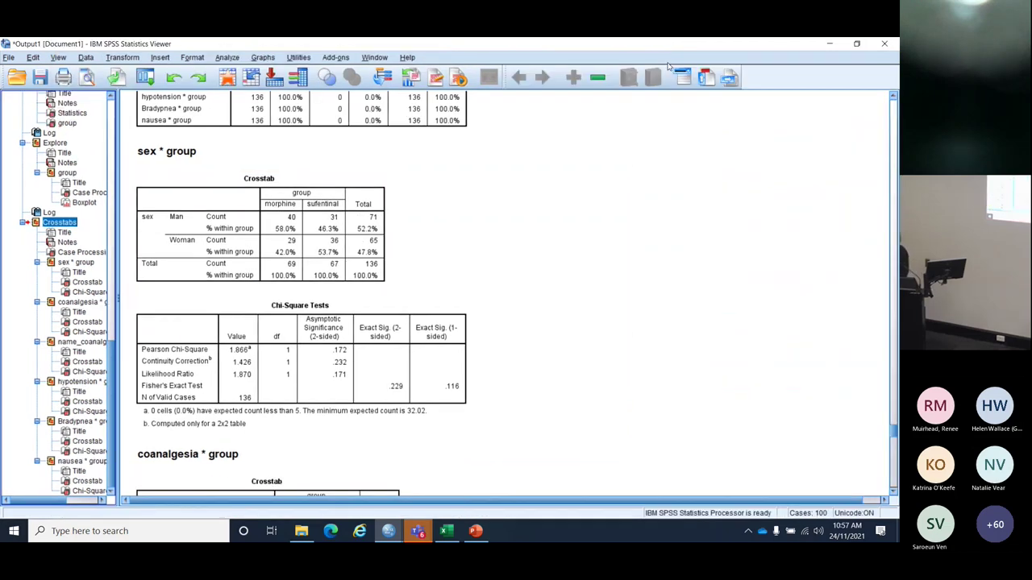
pyautogui.press('super+Down')
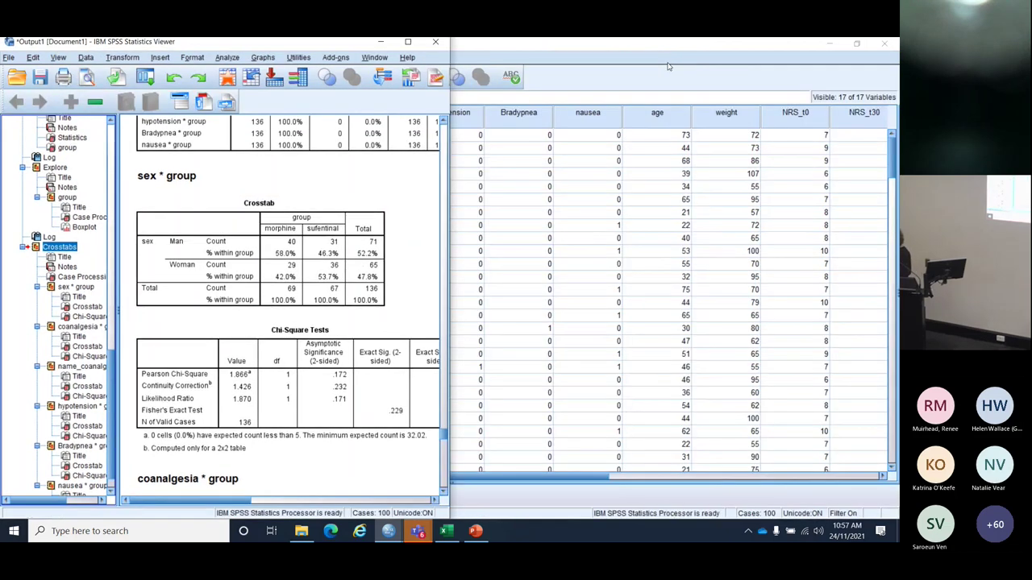
pyautogui.click(445, 532)
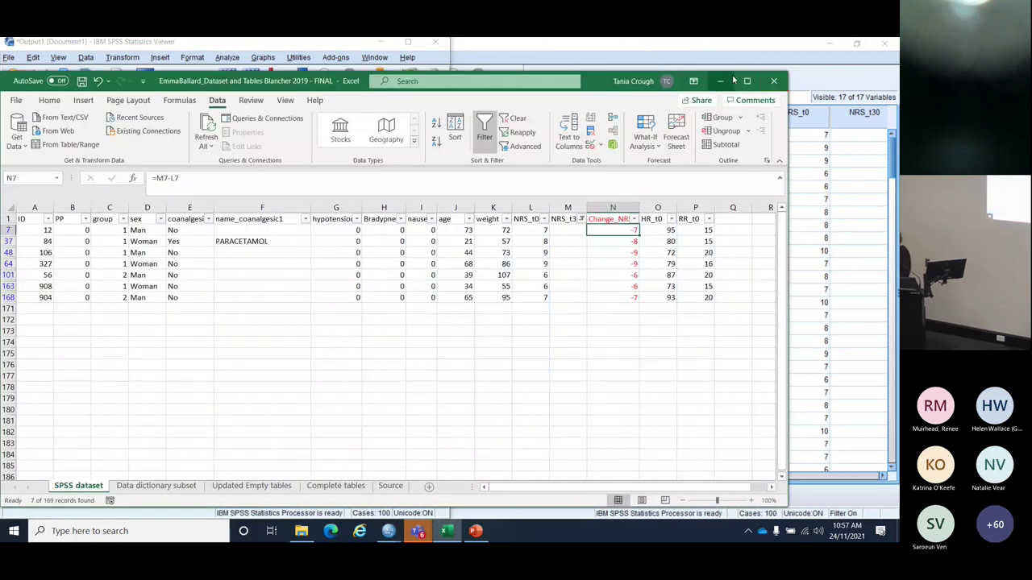
pyautogui.press('super+Right')
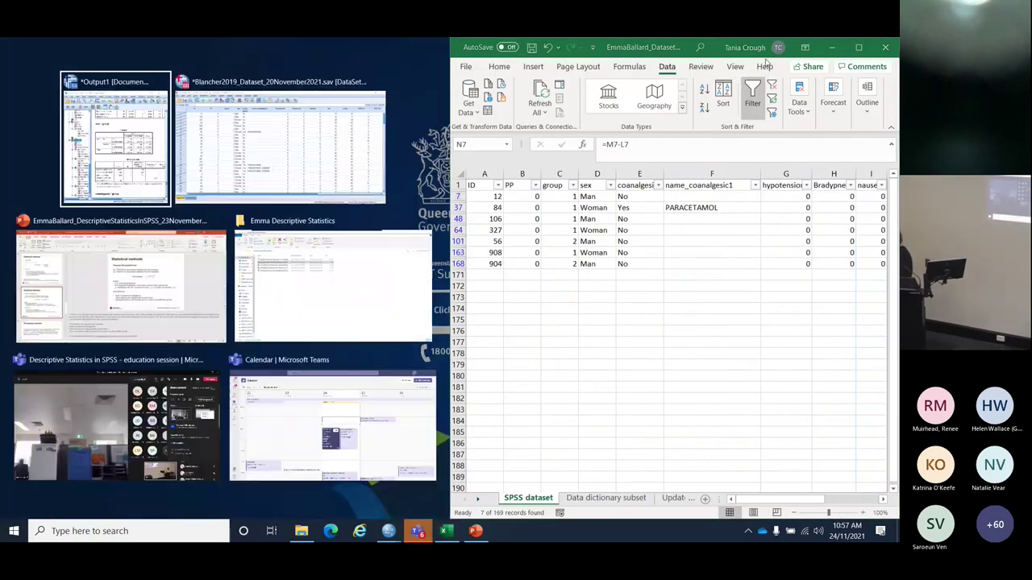
pyautogui.click(113, 130)
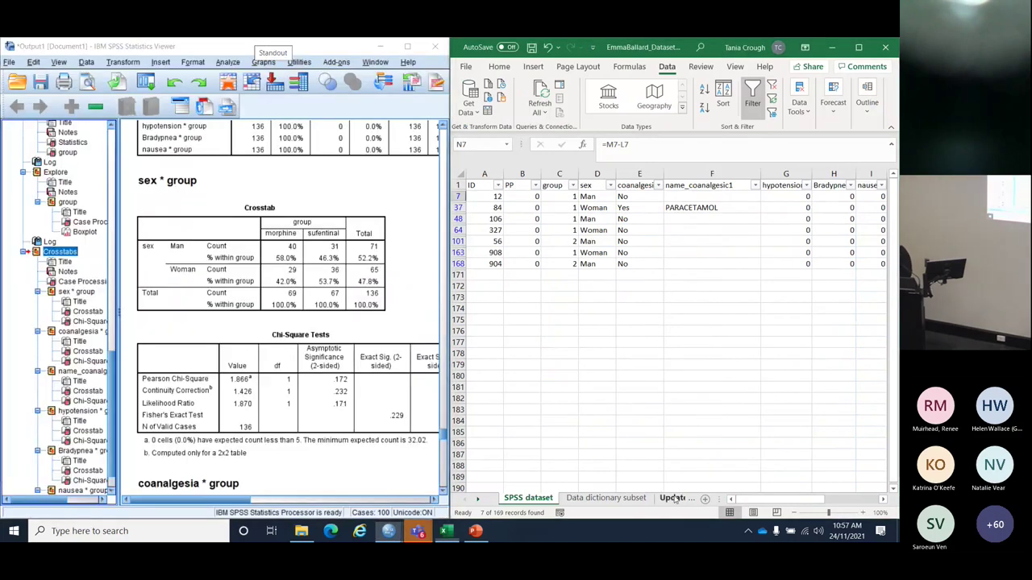
# Step: On the Updated Empty tables sheet, fill the sex row with 71 (52.2 %) overall, 40 (58.0 %) for morphine and 31 (46.3 %) for sufentanil
pyautogui.click(674, 498)
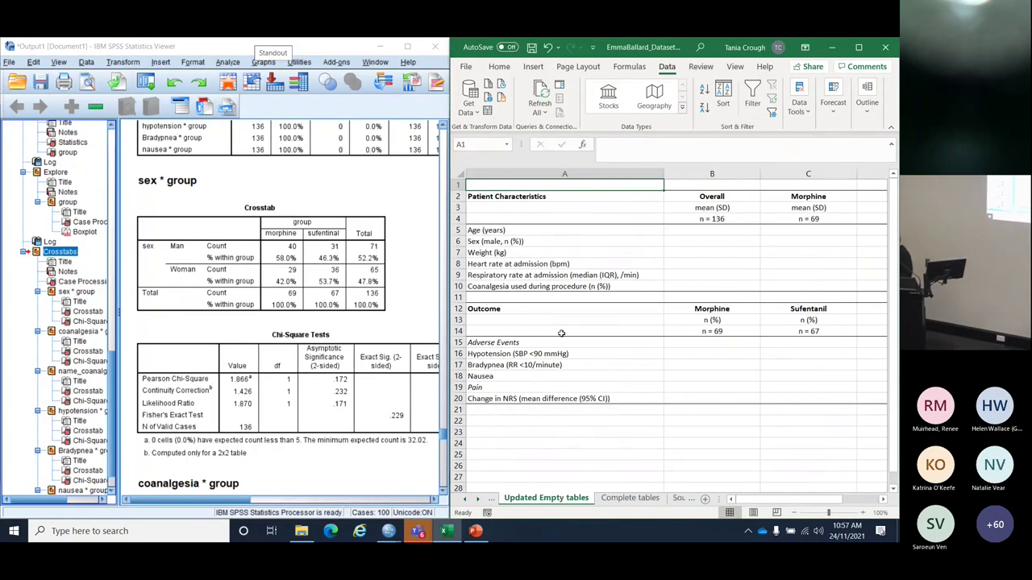
pyautogui.click(713, 237)
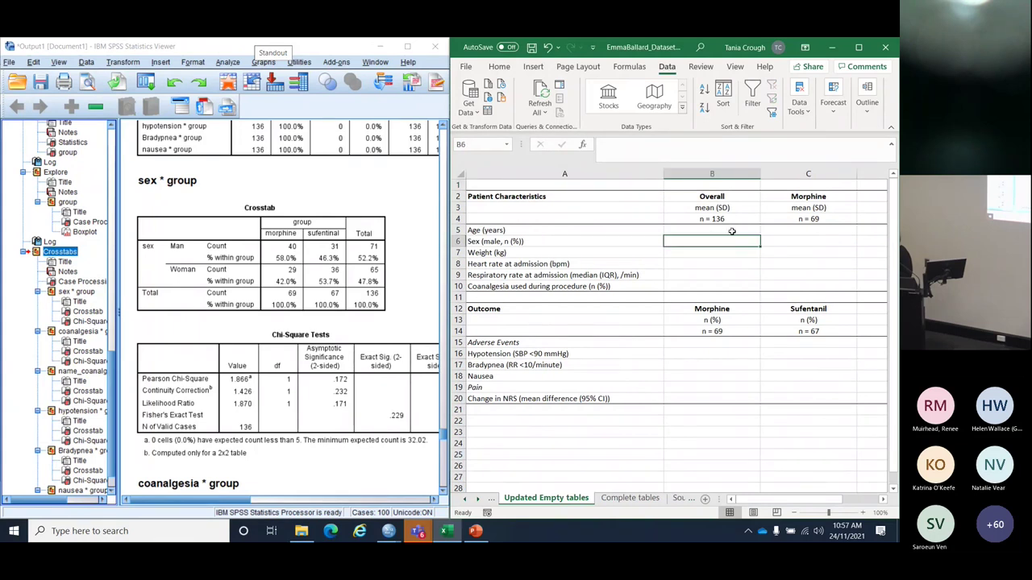
pyautogui.write('71 (')
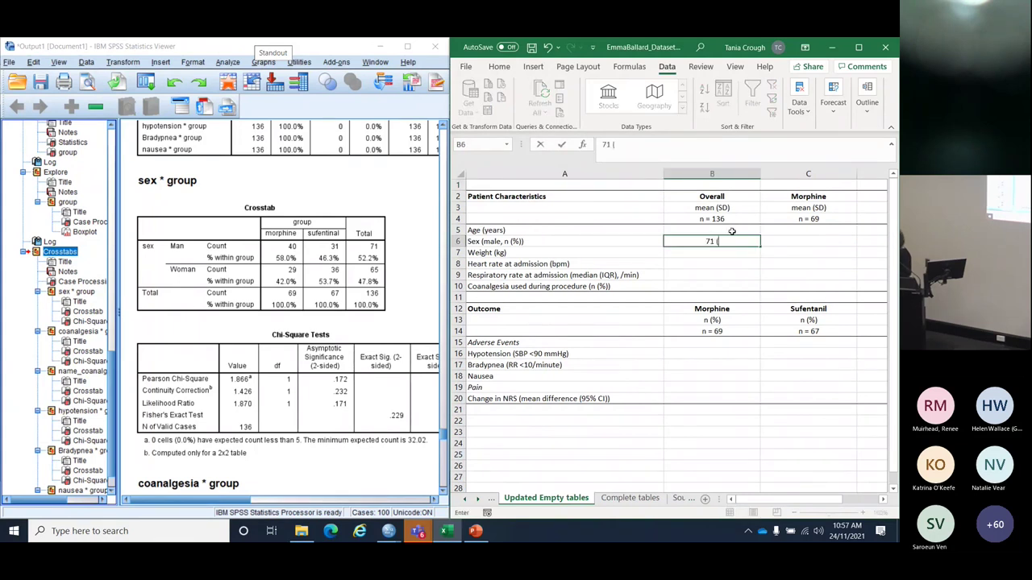
pyautogui.write('52.2 %)')
pyautogui.press('Tab')
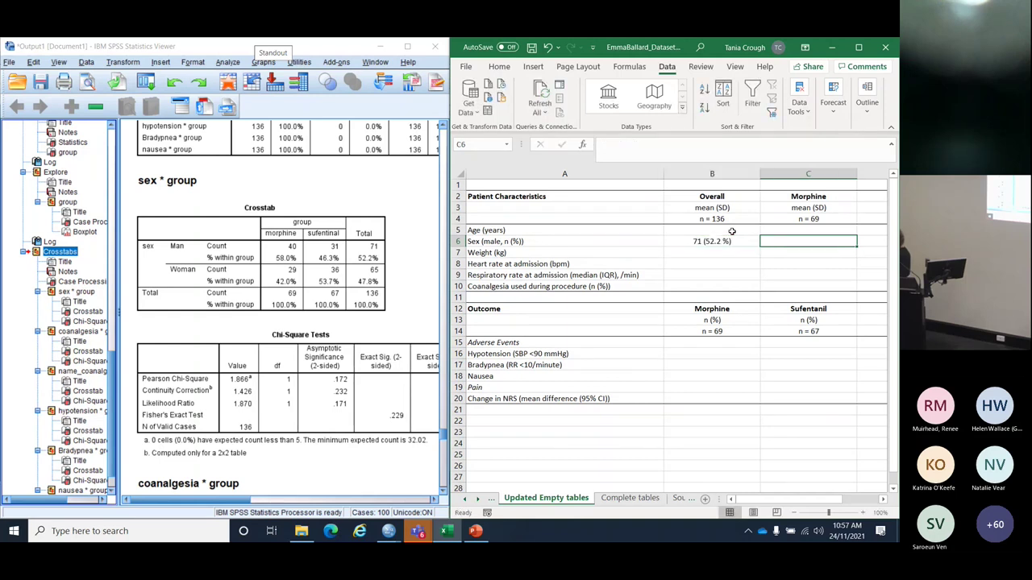
pyautogui.write('40 (58.')
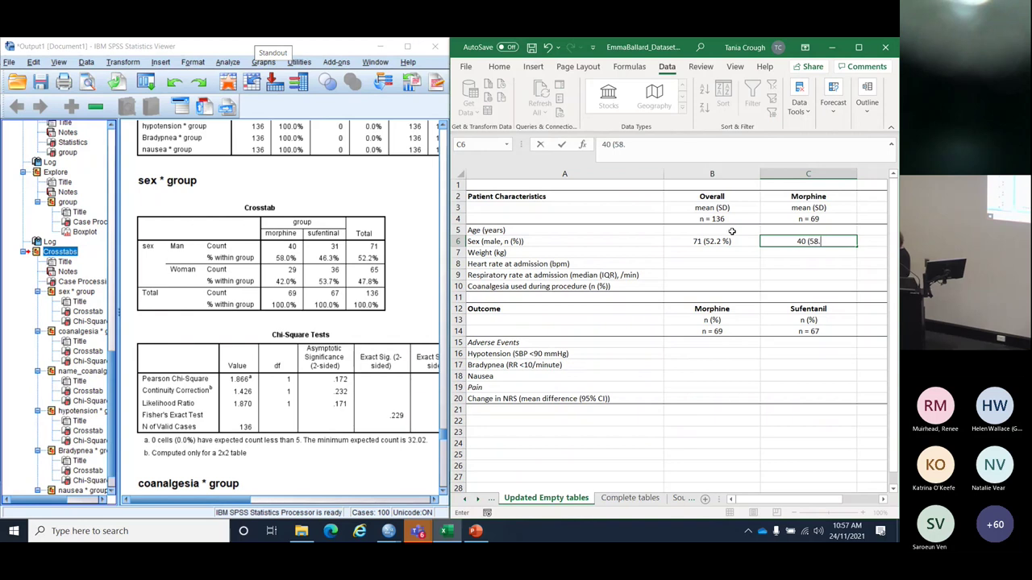
pyautogui.write('0 %)')
pyautogui.press('Tab')
pyautogui.write('31')
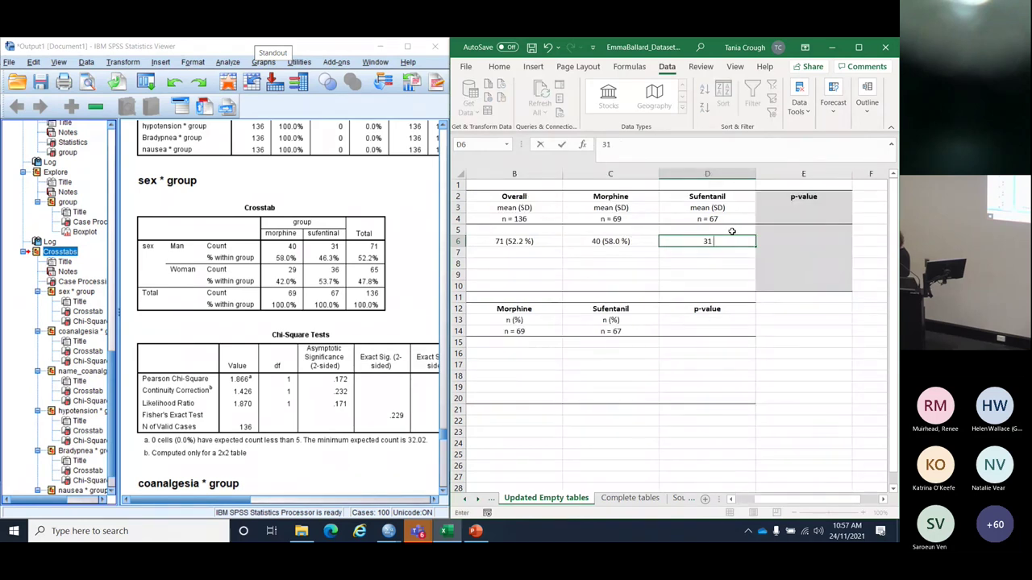
pyautogui.write(' (46.3 %)')
pyautogui.press('Return')
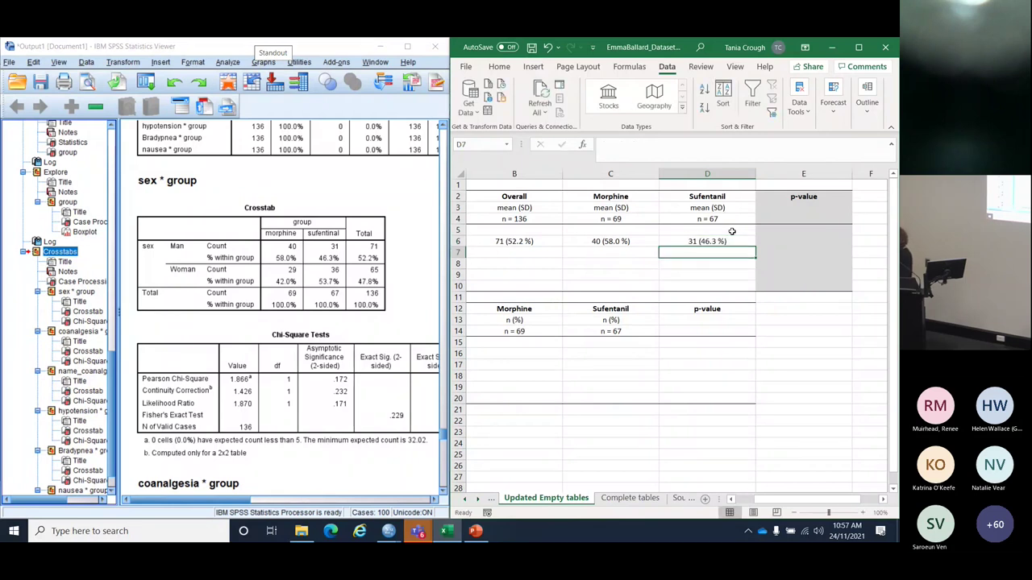
# Step: Check the sex row of the patient characteristics table from its label to the p-value column against the sex * group results
pyautogui.press('Right')
pyautogui.press('Up')
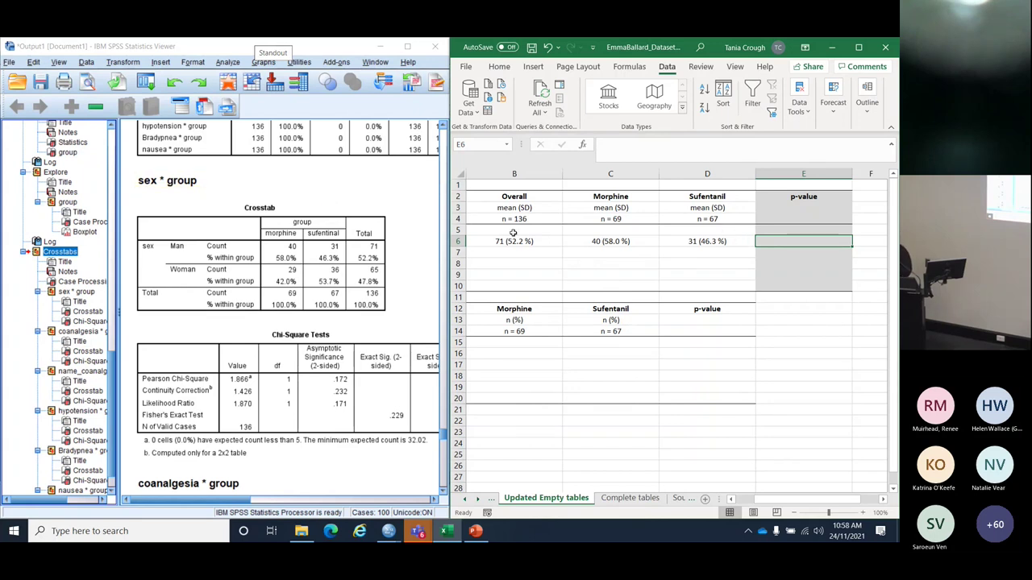
pyautogui.click(527, 241)
pyautogui.press('Left')
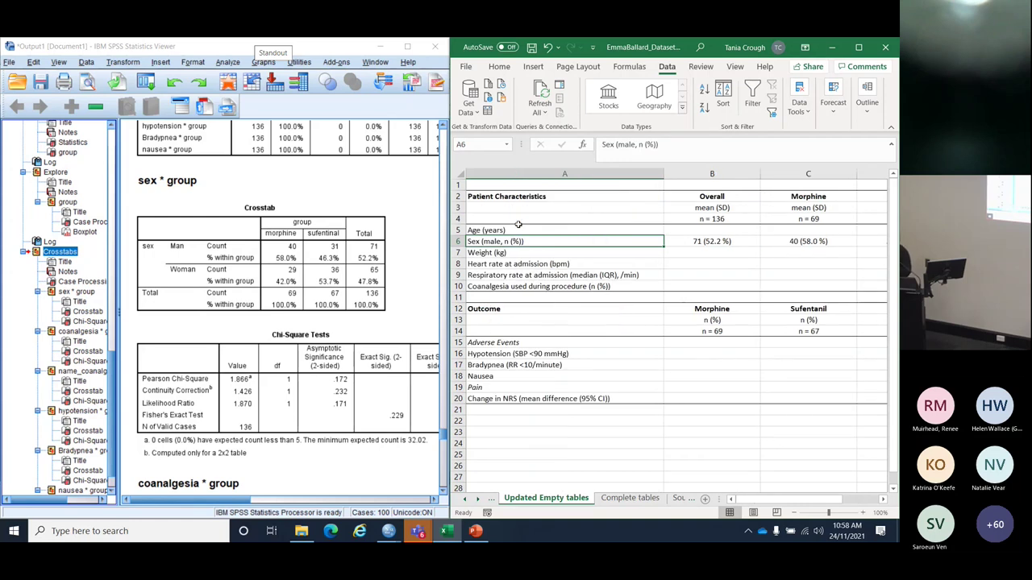
pyautogui.press('Right')
pyautogui.press('Right')
pyautogui.press('Right')
pyautogui.press('Right')
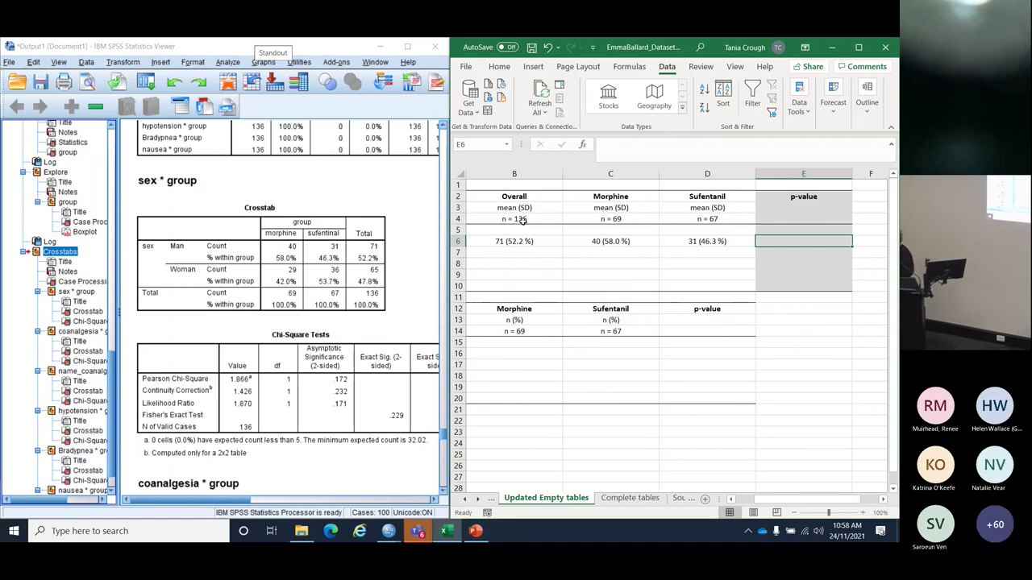
pyautogui.click(371, 316)
pyautogui.click(353, 335)
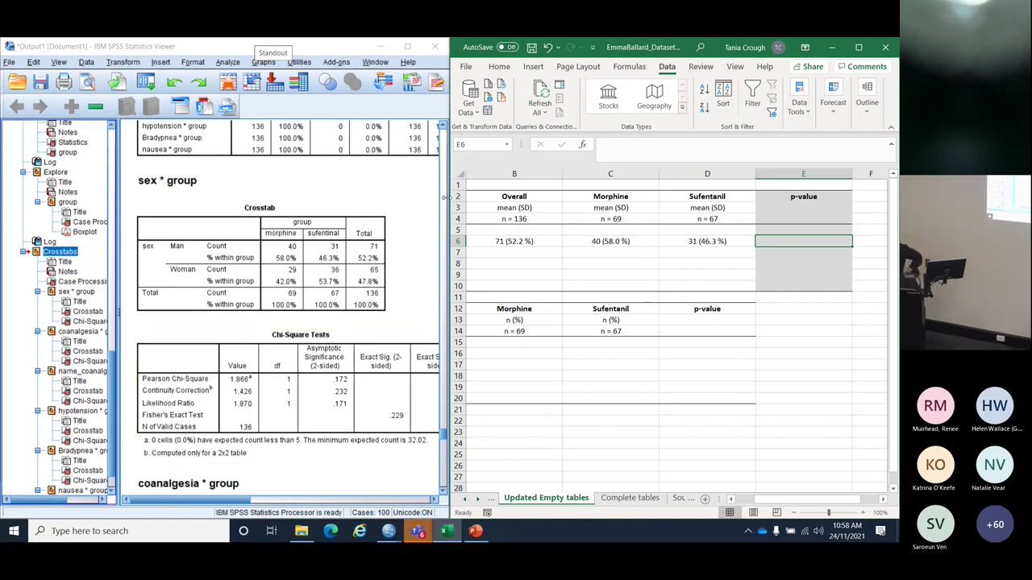
# Step: Widen the output viewer to fit the whole Chi-Square Tests table and enter 0.172 as the p-value for sex
pyautogui.moveTo(446, 274); pyautogui.dragTo(569, 286)
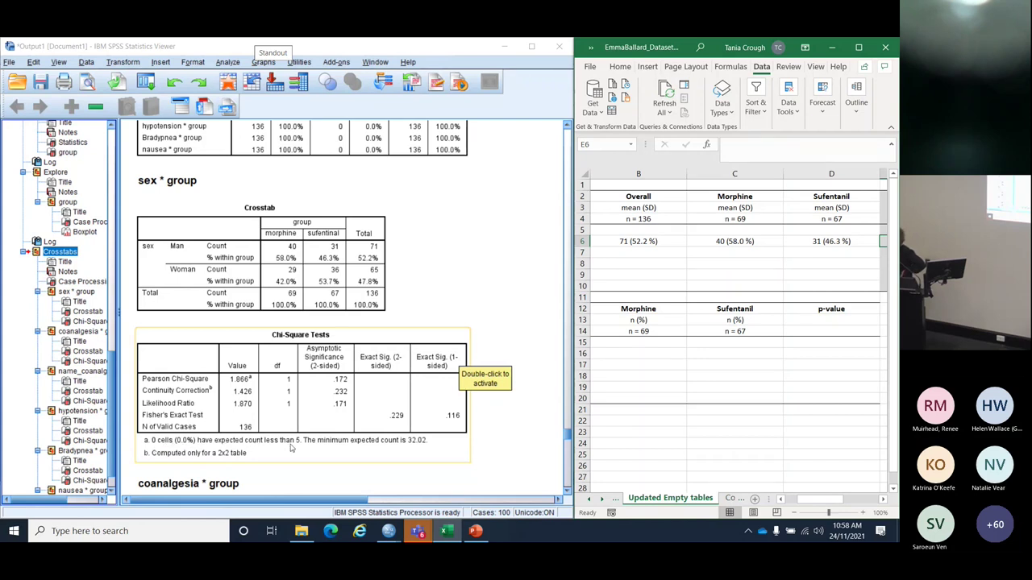
pyautogui.click(735, 241)
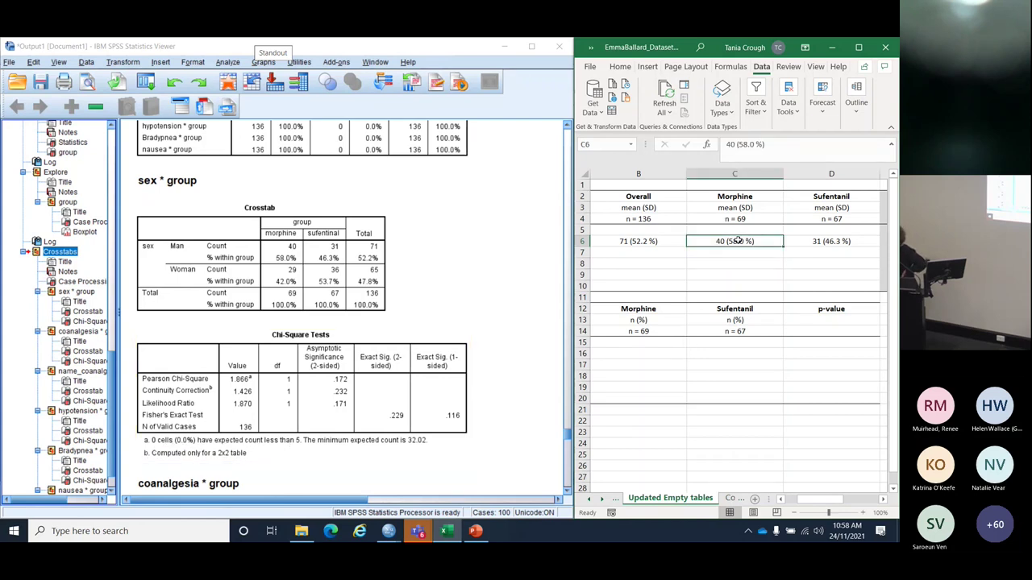
pyautogui.press('Right')
pyautogui.press('Right')
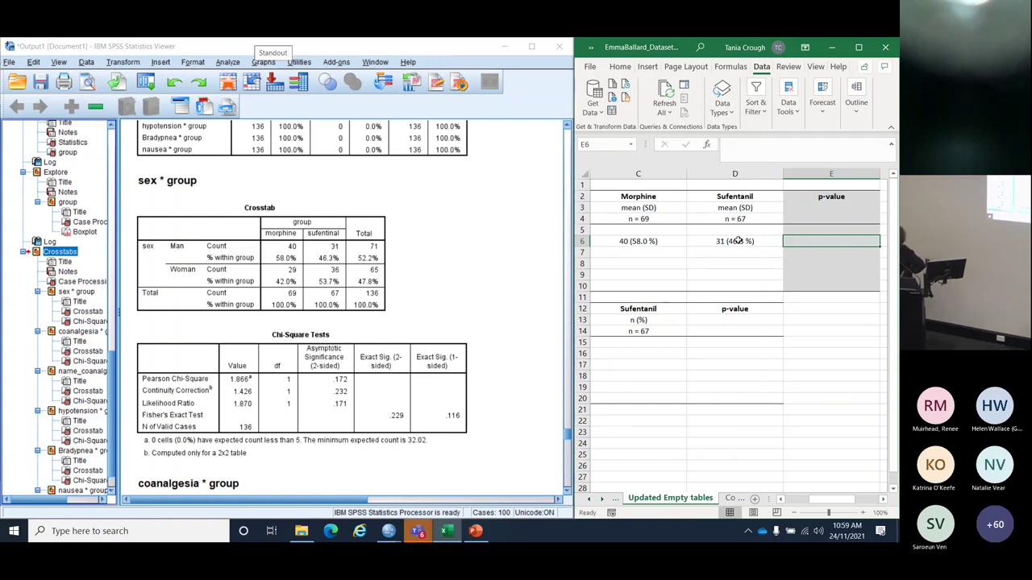
pyautogui.write('0.172')
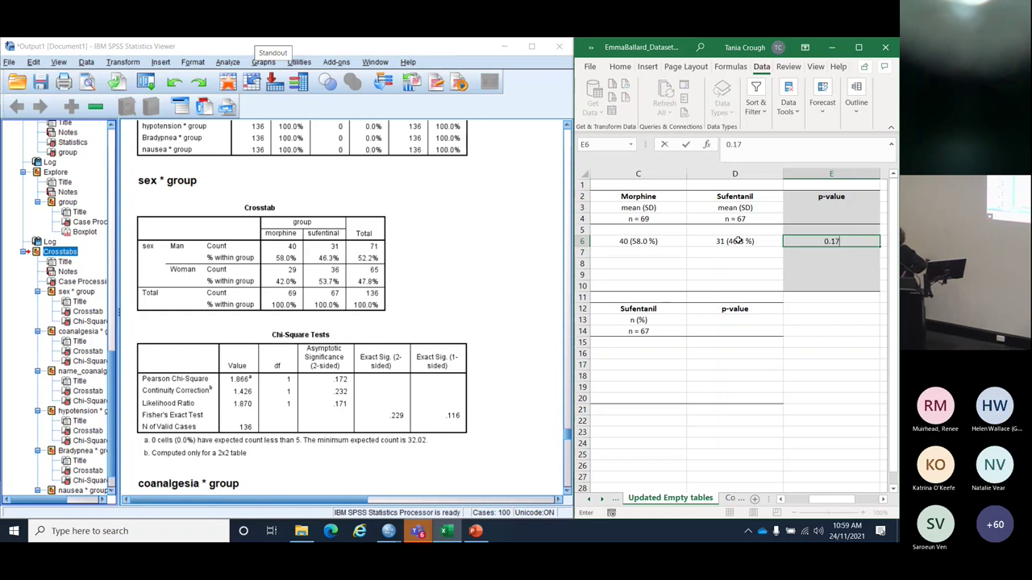
pyautogui.press('Return')
# Step: Examine the coanalgesia * group and name_coanalgesic1 * group crosstabs and match them to the coanalgesia row of the patient characteristics table
pyautogui.press('Up')
pyautogui.press('Left')
pyautogui.press('Left')
pyautogui.press('Left')
pyautogui.press('Left')
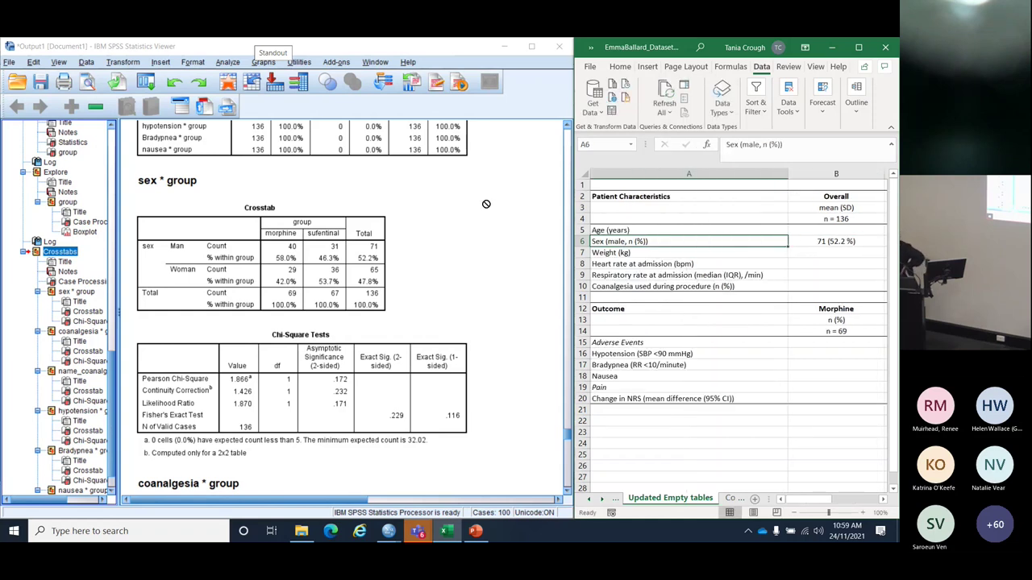
pyautogui.scroll(-5, 486, 208)
pyautogui.scroll(-1, 487, 208)
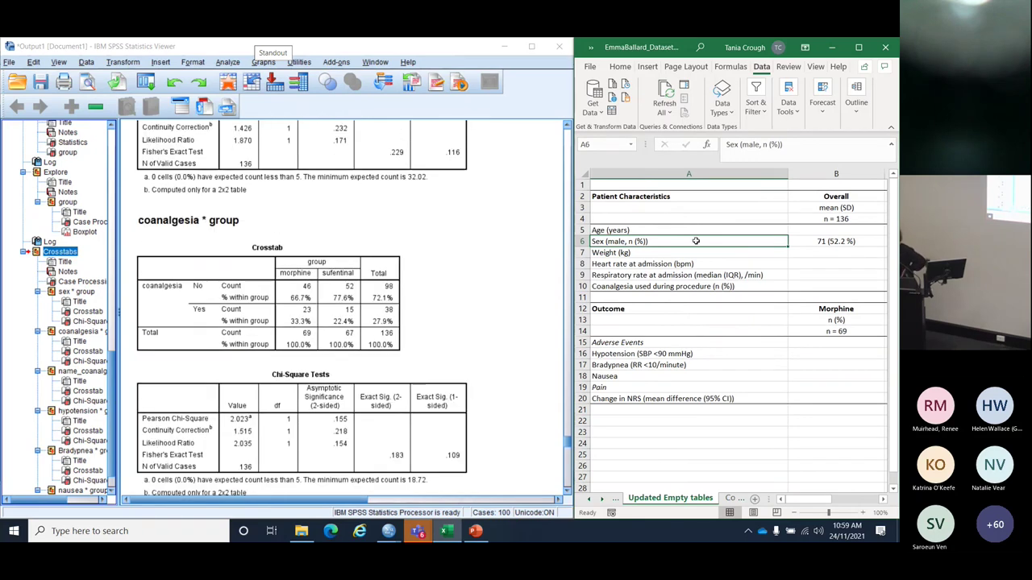
pyautogui.click(668, 287)
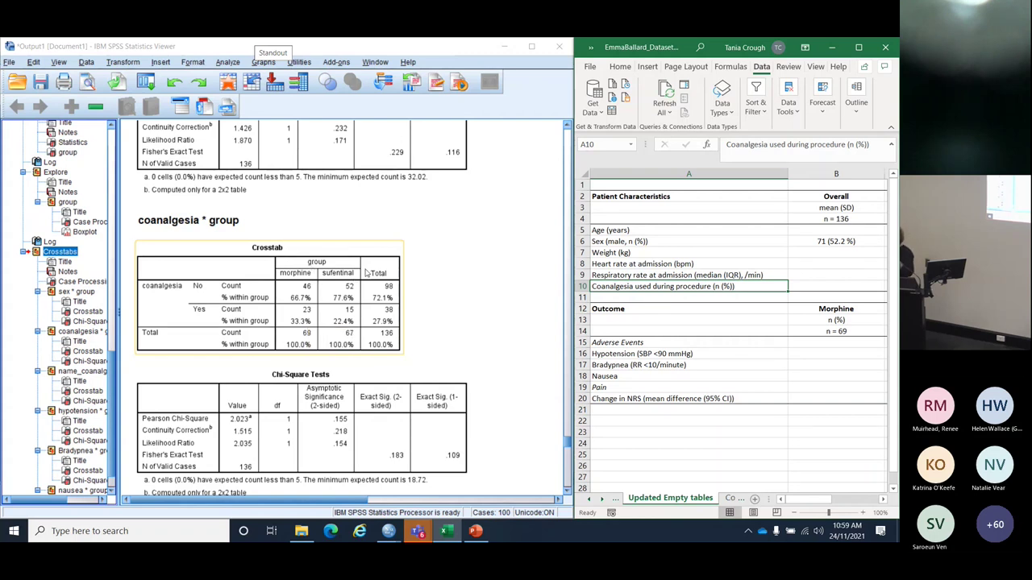
pyautogui.moveTo(367, 273); pyautogui.dragTo(499, 298)
pyautogui.scroll(-1, 499, 299)
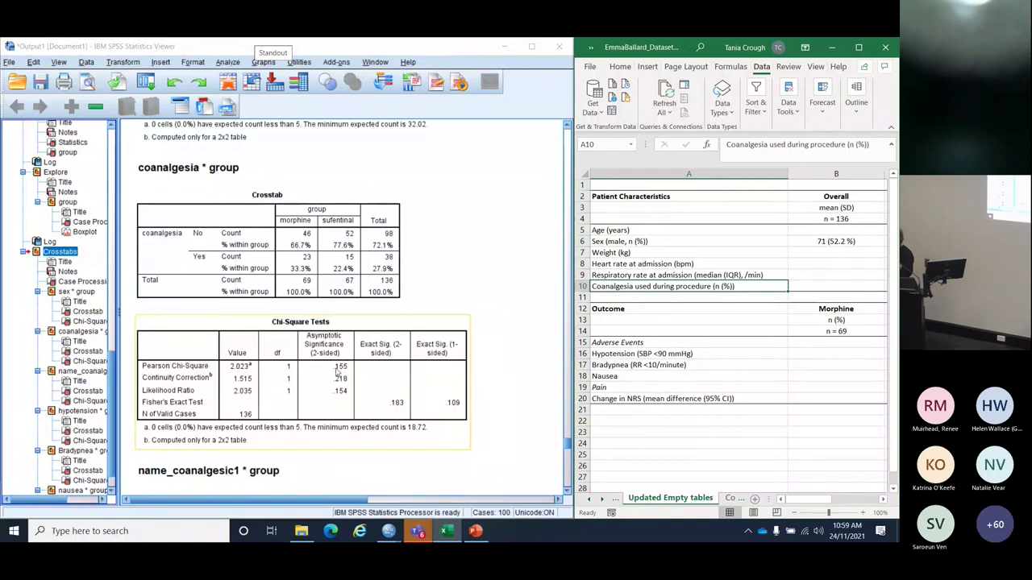
pyautogui.scroll(-3, 339, 369)
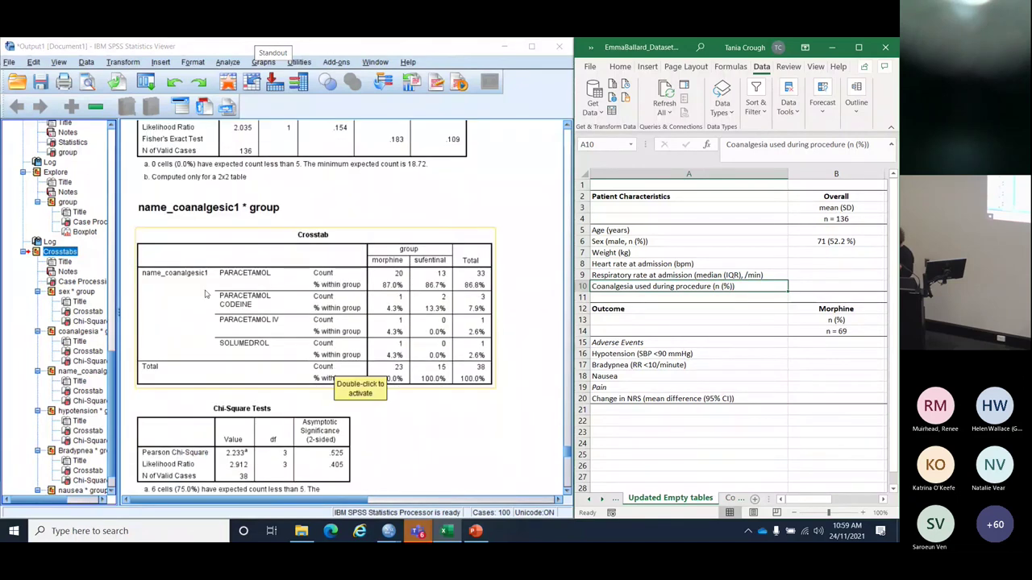
# Step: Enter the Fisher's Exact Test result 1.000 as the hypotension p-value in the outcome table
pyautogui.scroll(-8, 291, 323)
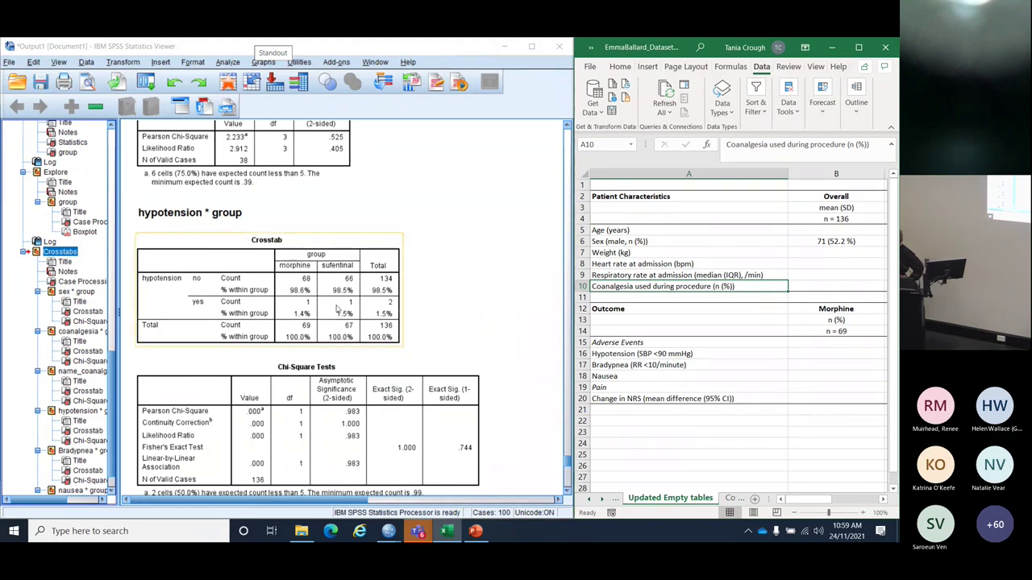
pyautogui.click(651, 356)
pyautogui.click(827, 354)
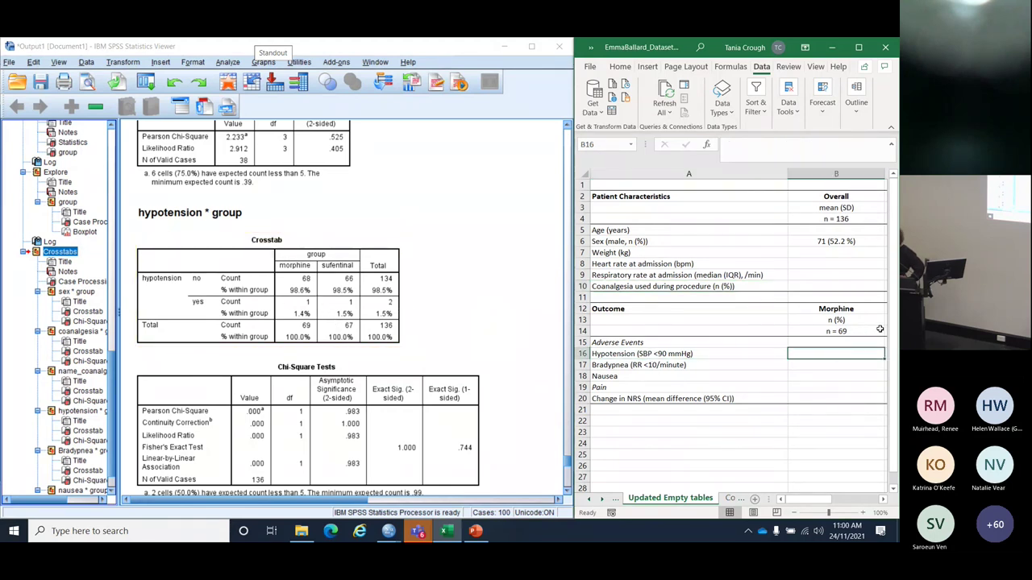
pyautogui.press('Right')
pyautogui.press('Right')
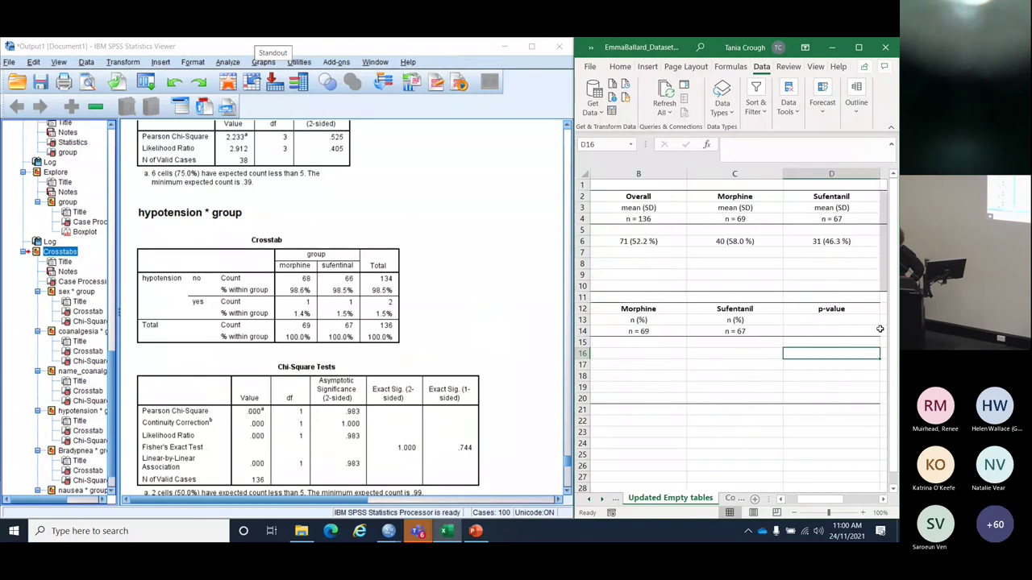
pyautogui.press('Left')
pyautogui.press('Left')
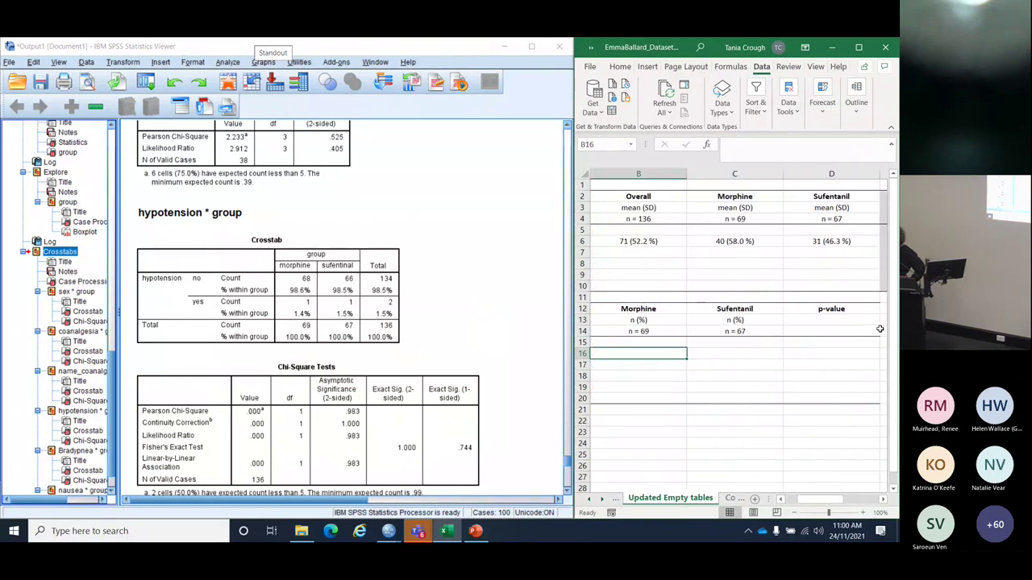
pyautogui.scroll(-3, 476, 360)
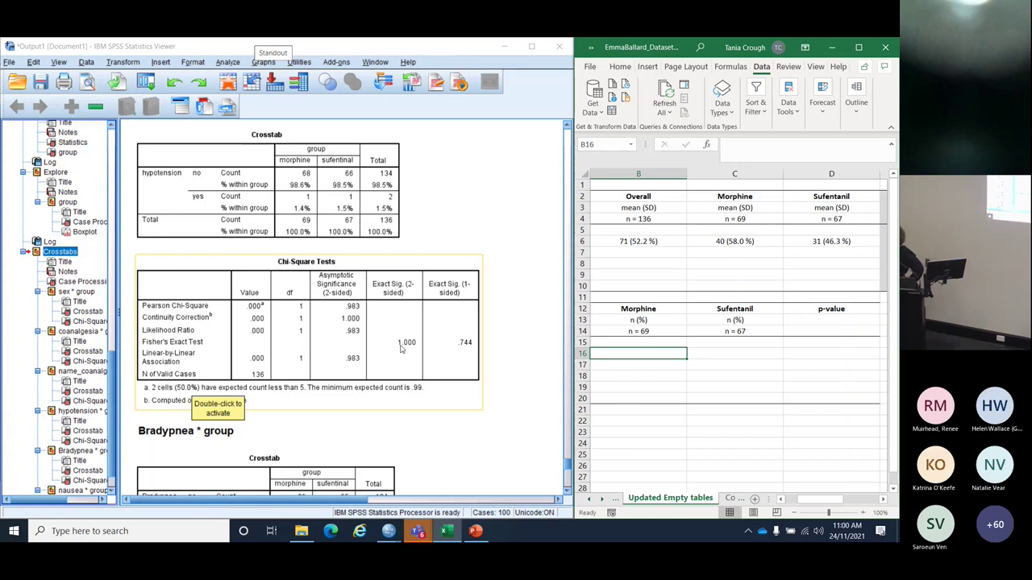
pyautogui.click(819, 353)
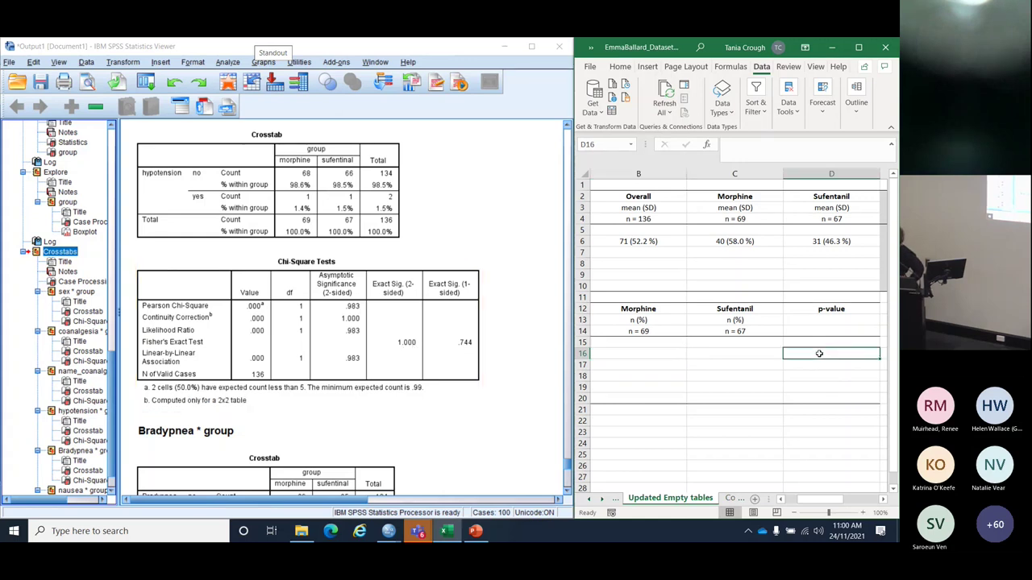
pyautogui.write('1.000')
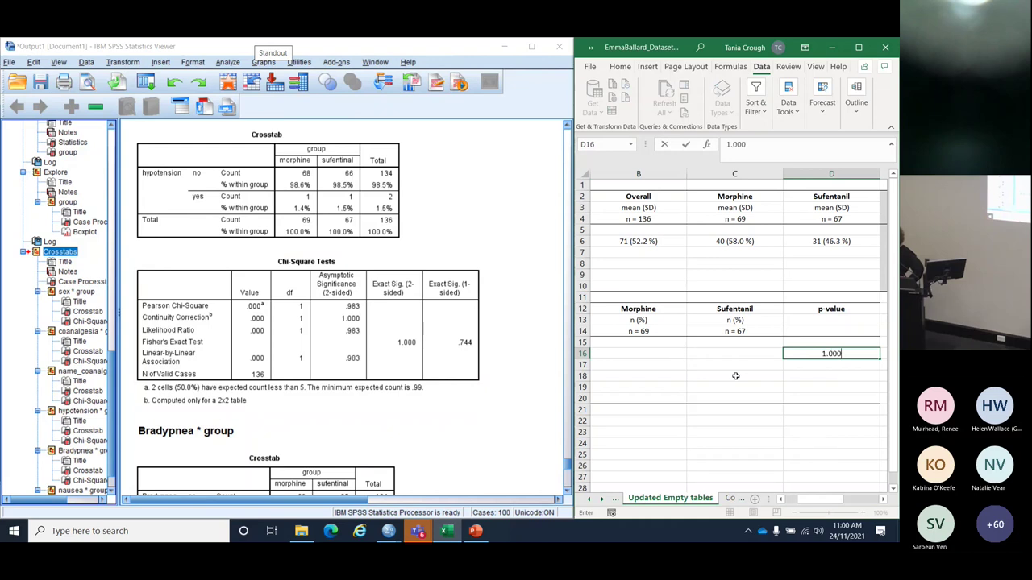
pyautogui.press('Return')
pyautogui.press('Up')
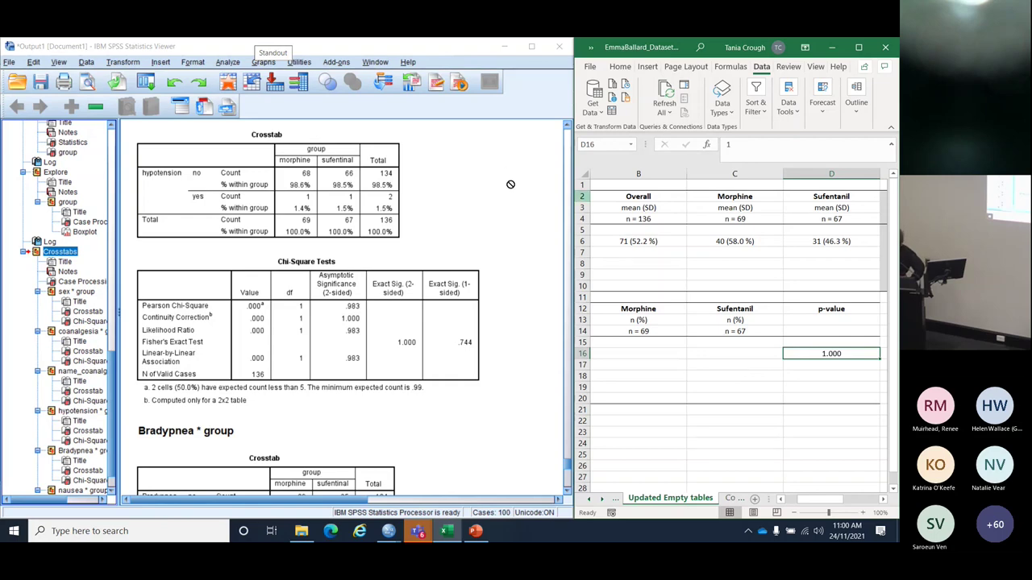
# Step: Examine the crosstabs and chi-square tests for Bradypnea * group and nausea * group, including their expected count footnotes
pyautogui.scroll(-4, 501, 186)
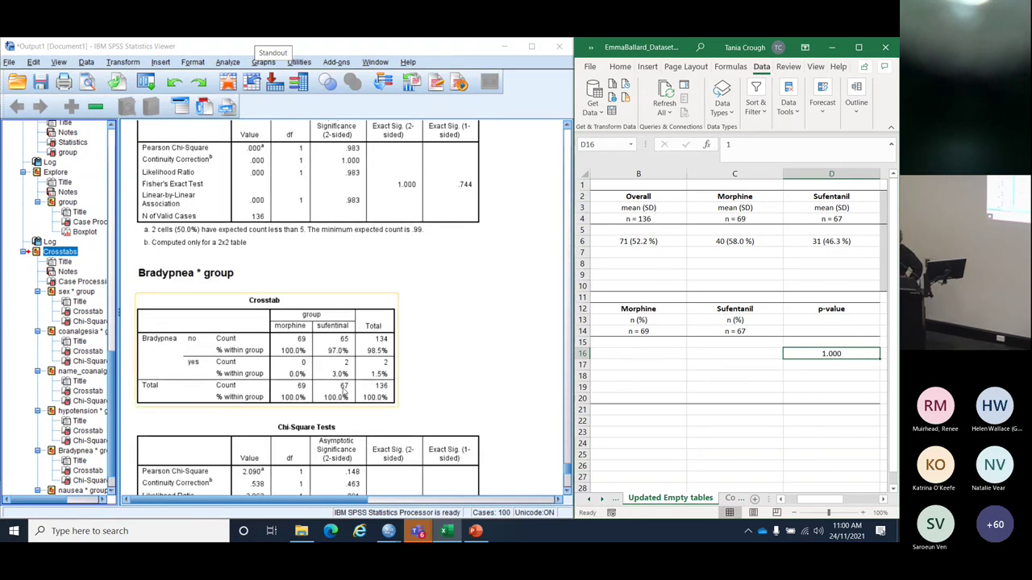
pyautogui.scroll(-3, 522, 354)
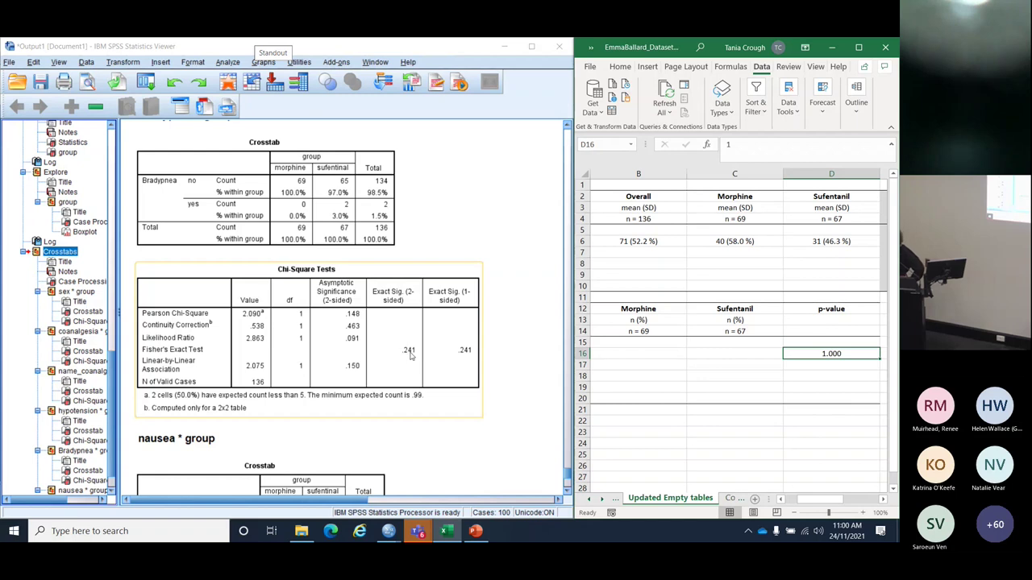
pyautogui.moveTo(410, 354); pyautogui.dragTo(536, 348)
pyautogui.scroll(-5, 536, 348)
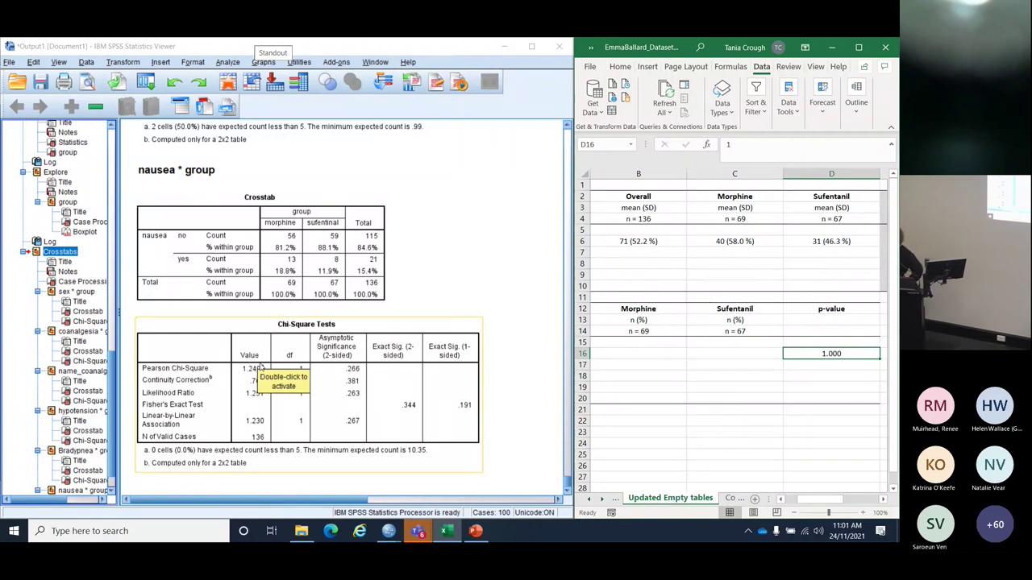
pyautogui.moveTo(275, 360); pyautogui.dragTo(488, 284)
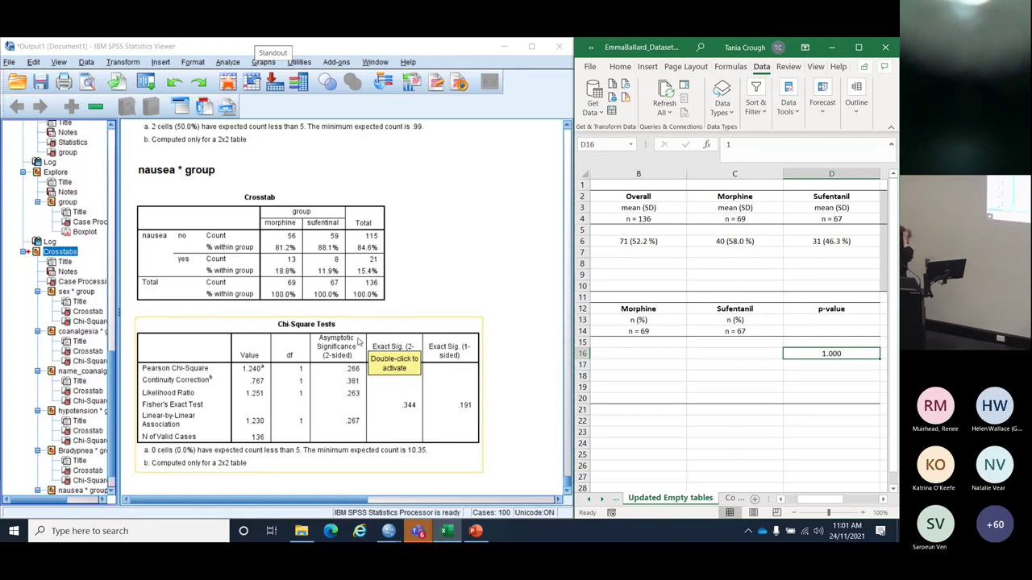
# Step: Start an Independent-Samples T Test with age, weight, Numerical pain rating scale at admission, NRS_t30, Change_NRS and HR_t0 as test variables
pyautogui.click(509, 267)
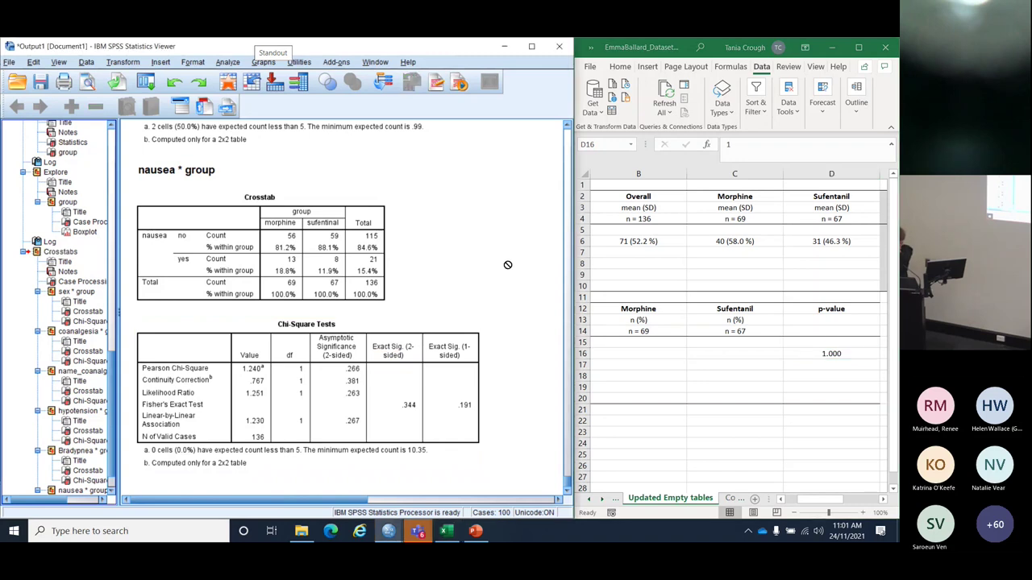
pyautogui.click(228, 62)
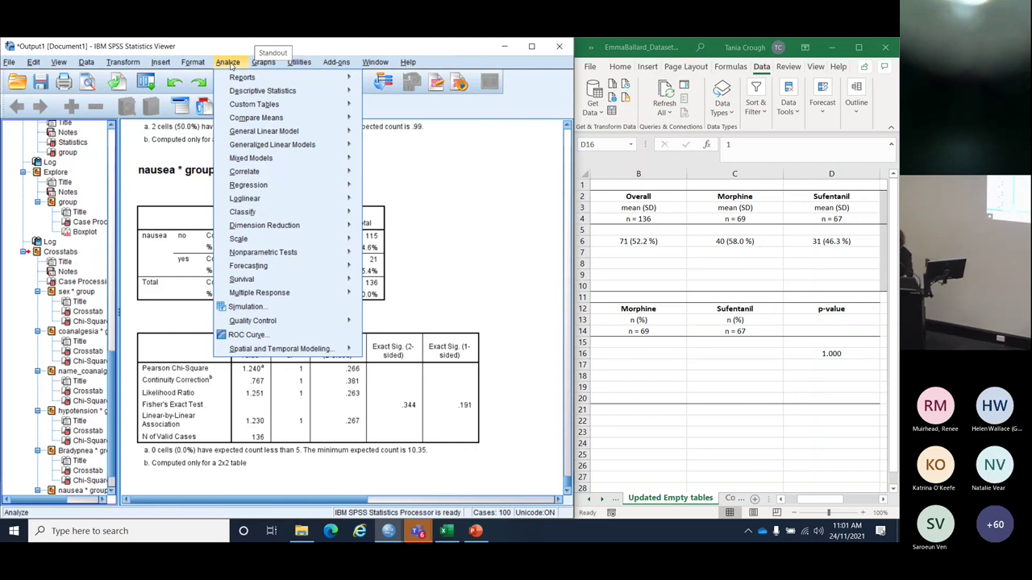
pyautogui.moveTo(238, 95)
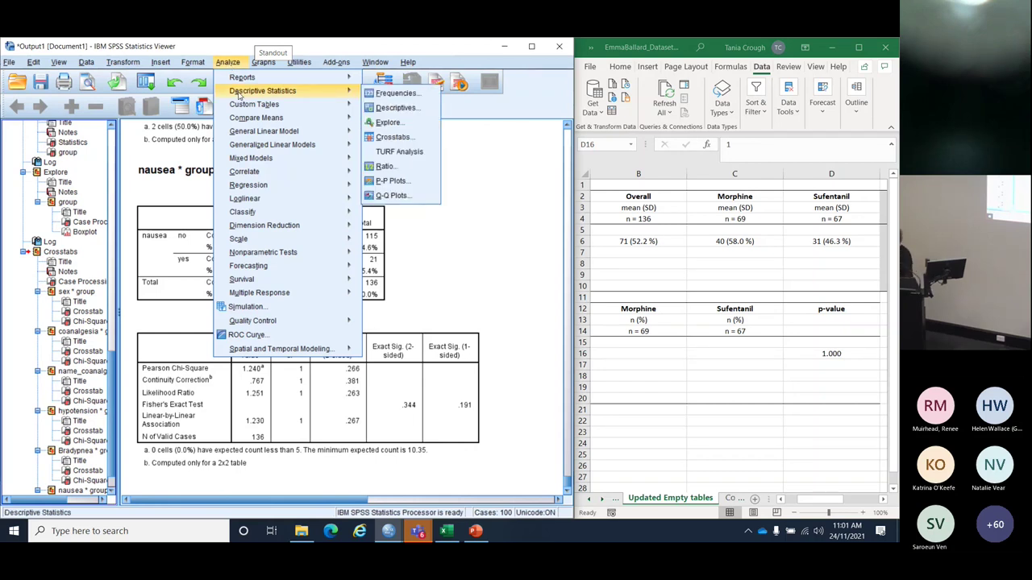
pyautogui.moveTo(249, 119)
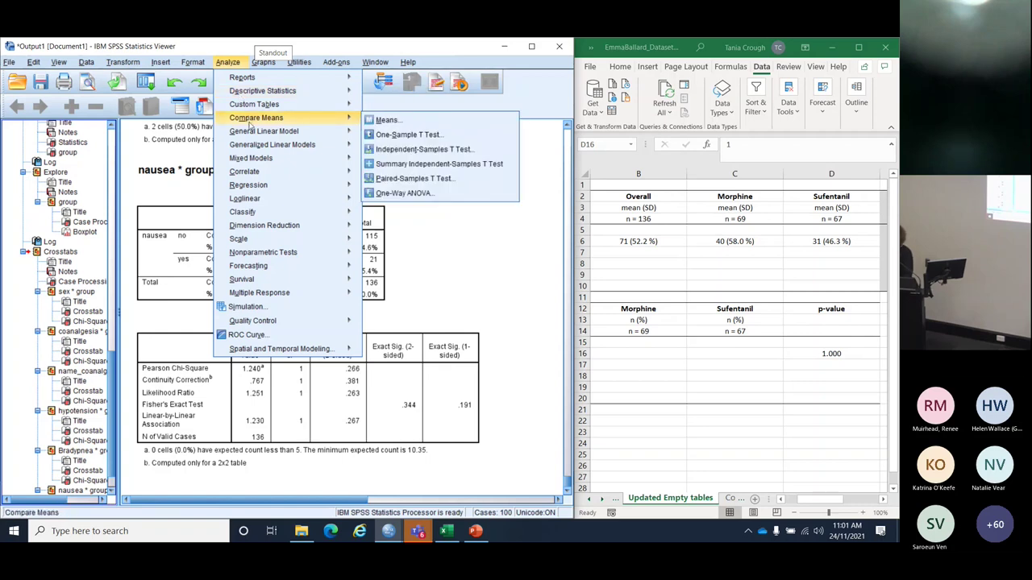
pyautogui.click(413, 150)
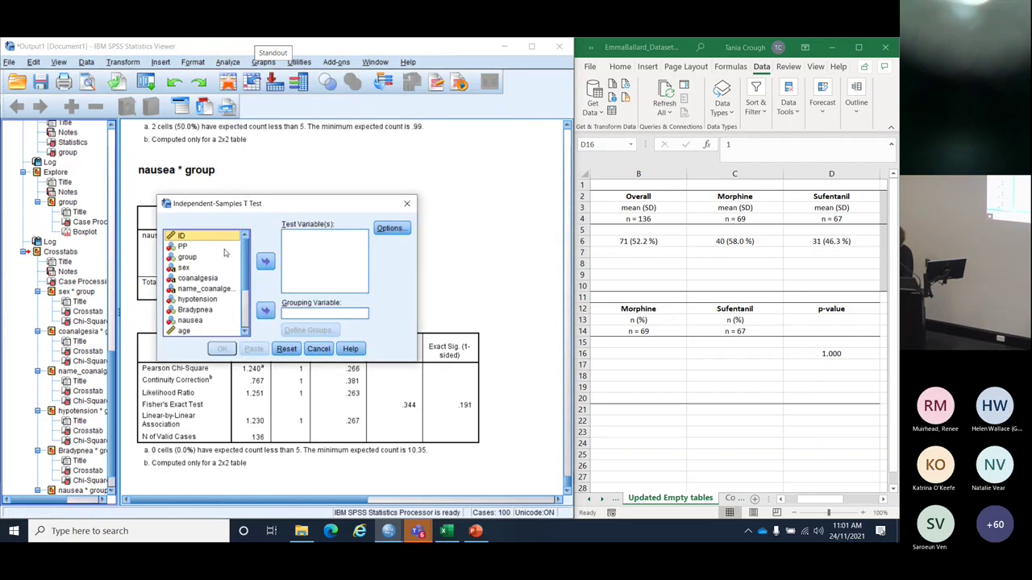
pyautogui.moveTo(417, 360); pyautogui.dragTo(464, 437)
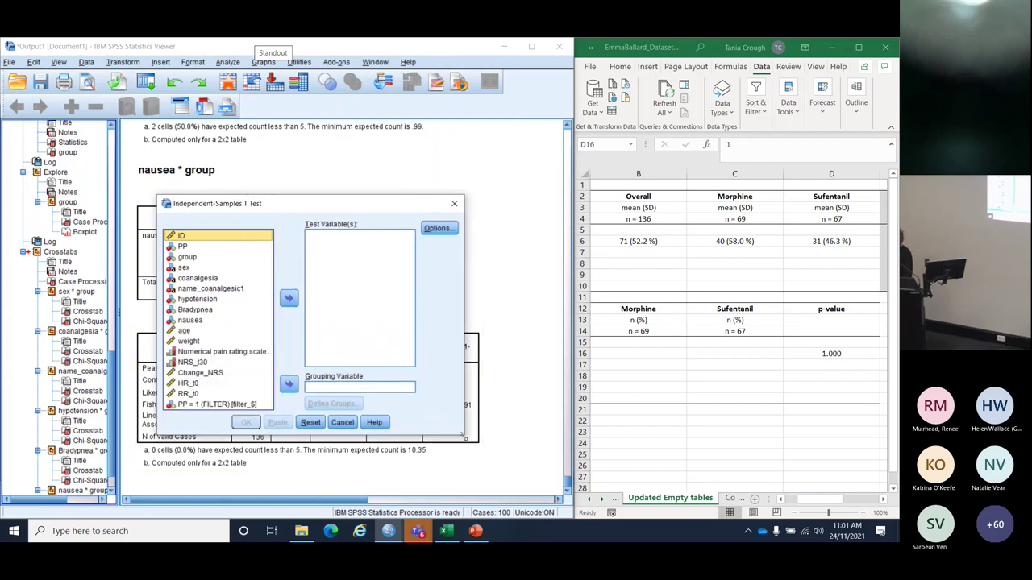
pyautogui.click(185, 332)
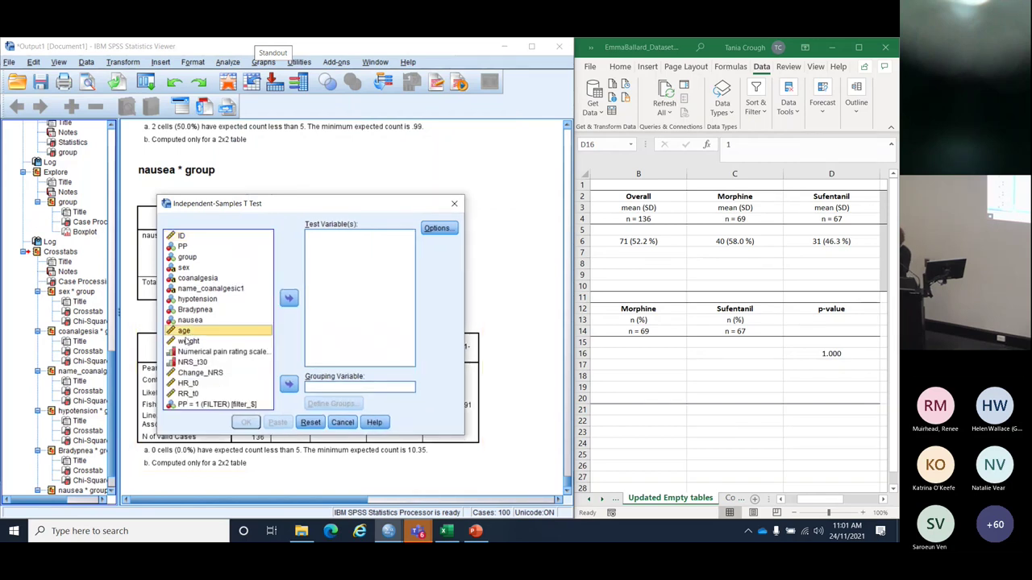
pyautogui.moveTo(185, 342); pyautogui.dragTo(206, 386)
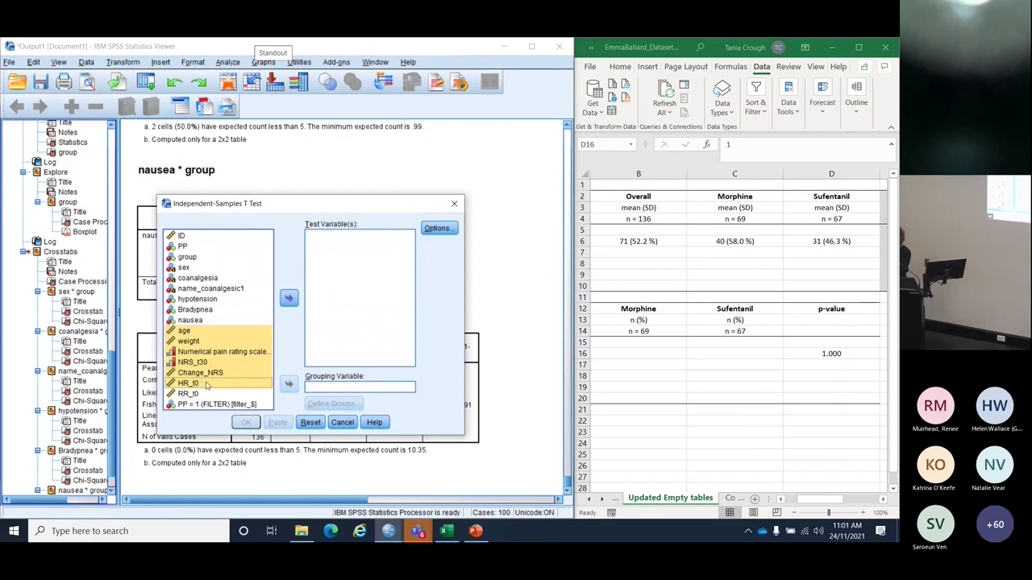
pyautogui.click(291, 297)
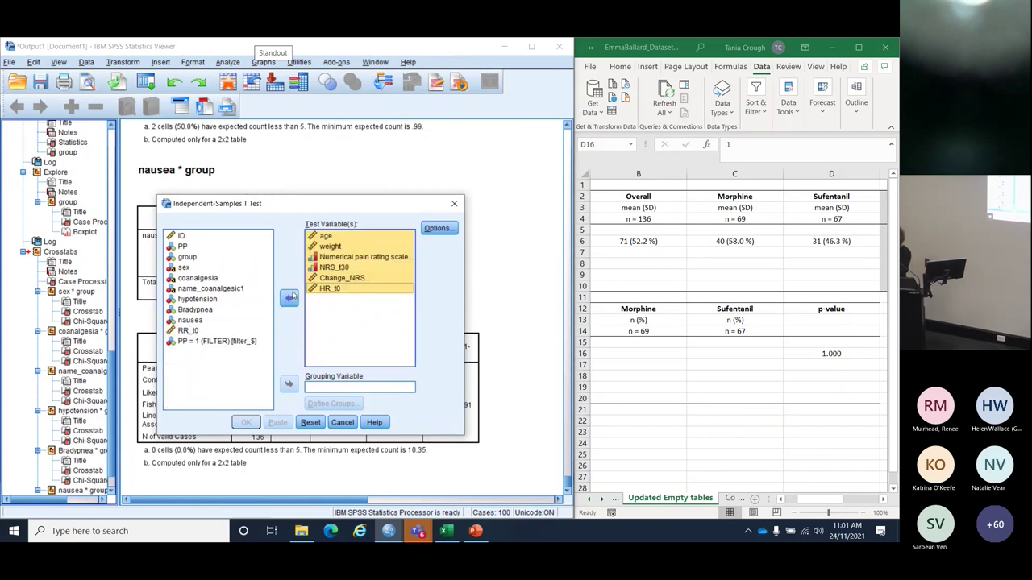
# Step: Set group as the grouping variable with group values 1 and 2, and run the t test
pyautogui.click(191, 258)
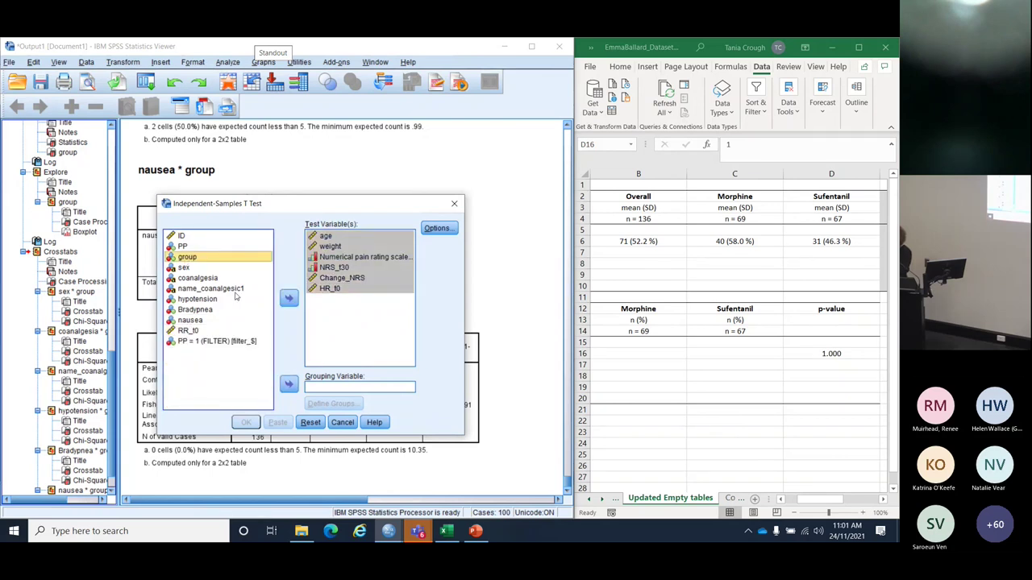
pyautogui.click(288, 386)
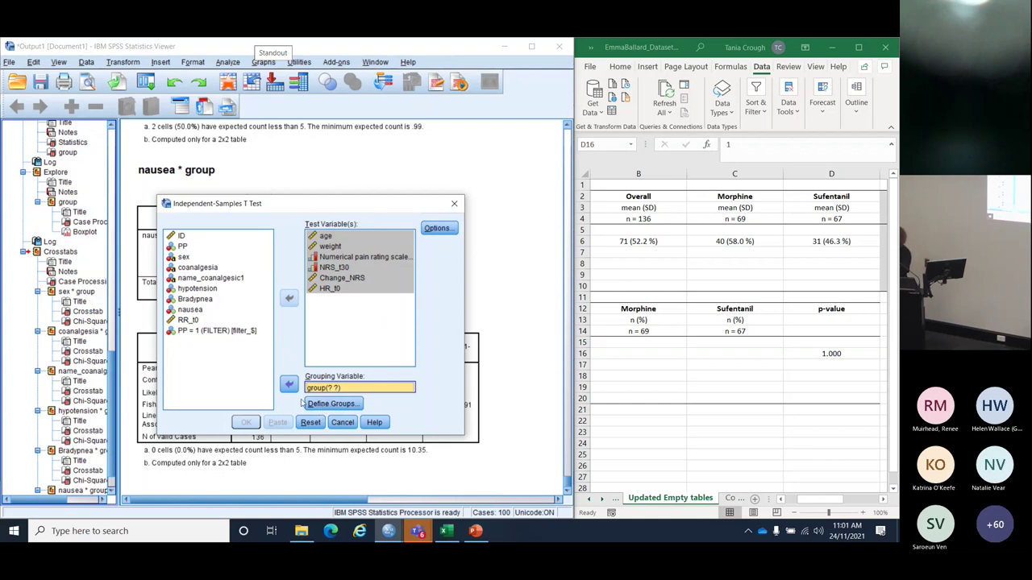
pyautogui.click(330, 404)
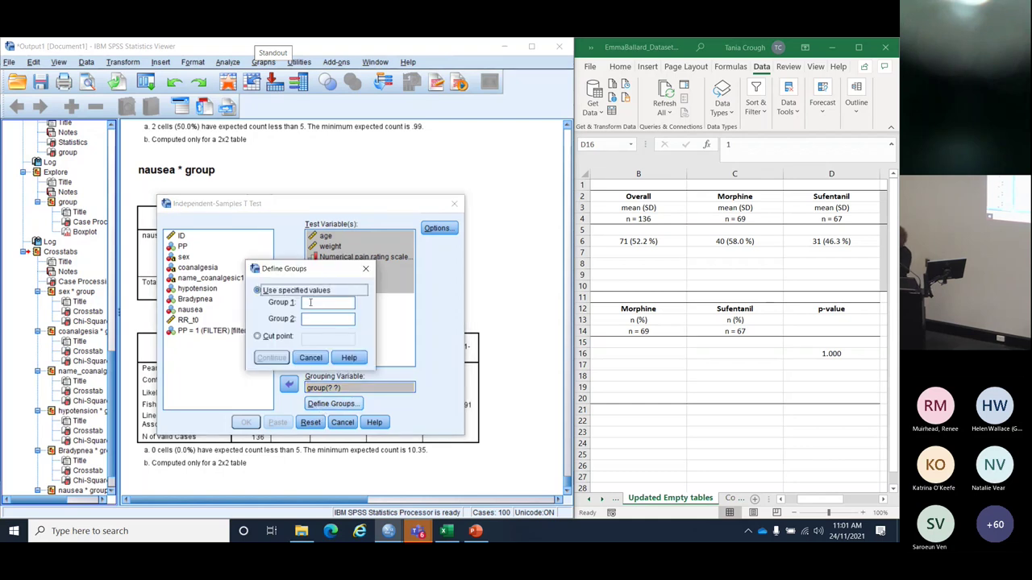
pyautogui.click(313, 300)
pyautogui.write('2')
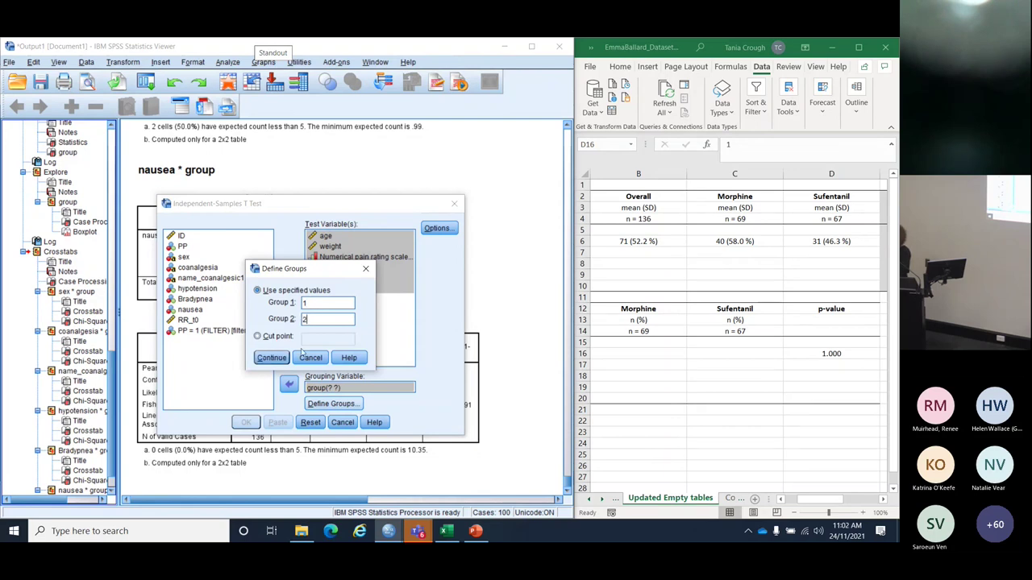
pyautogui.click(278, 360)
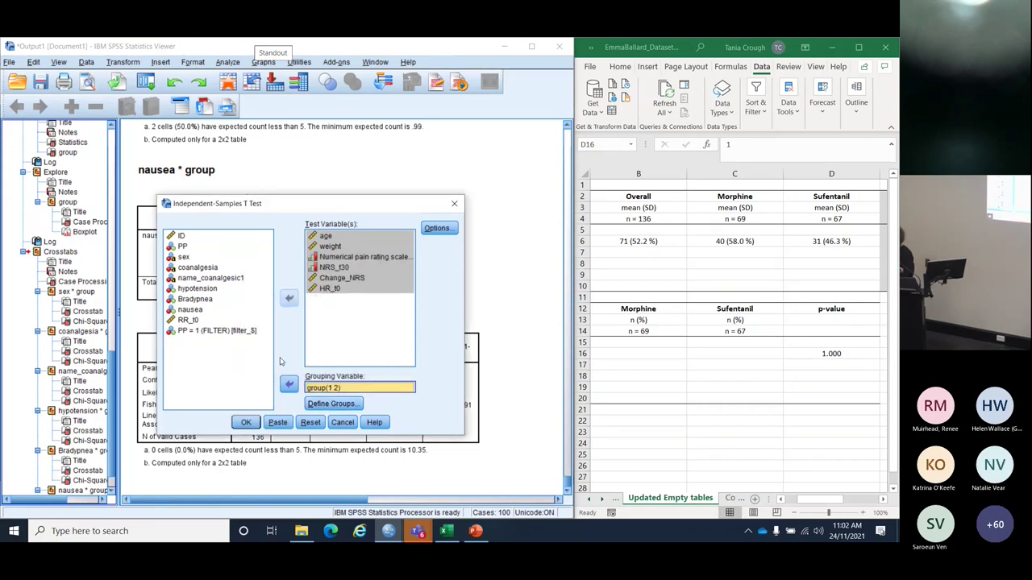
pyautogui.click(246, 425)
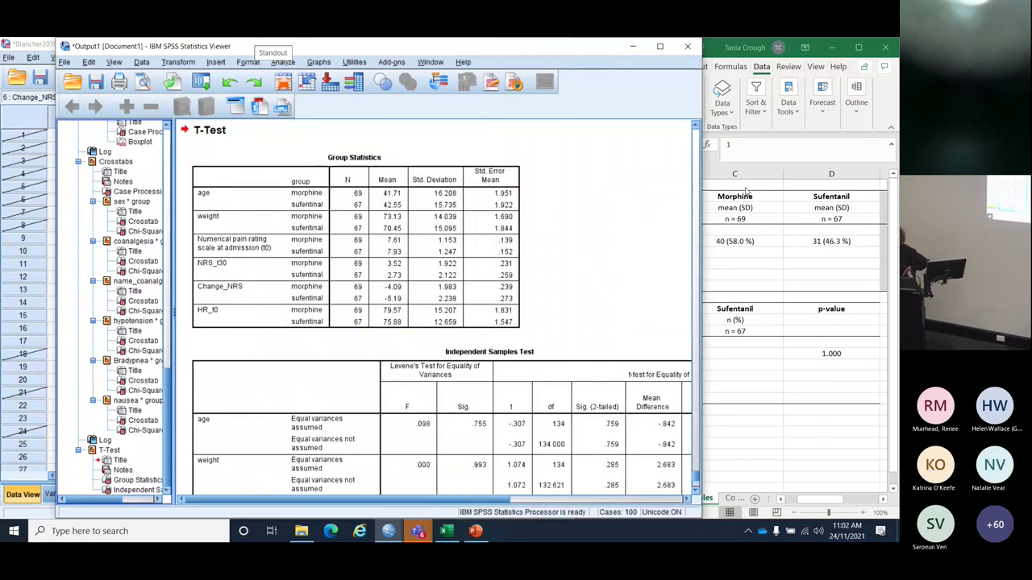
# Step: In the Excel patient characteristics table, enter the age mean (SD) as 42 (16) for Morphine and 43 (16) for Sufentanil
pyautogui.click(745, 370)
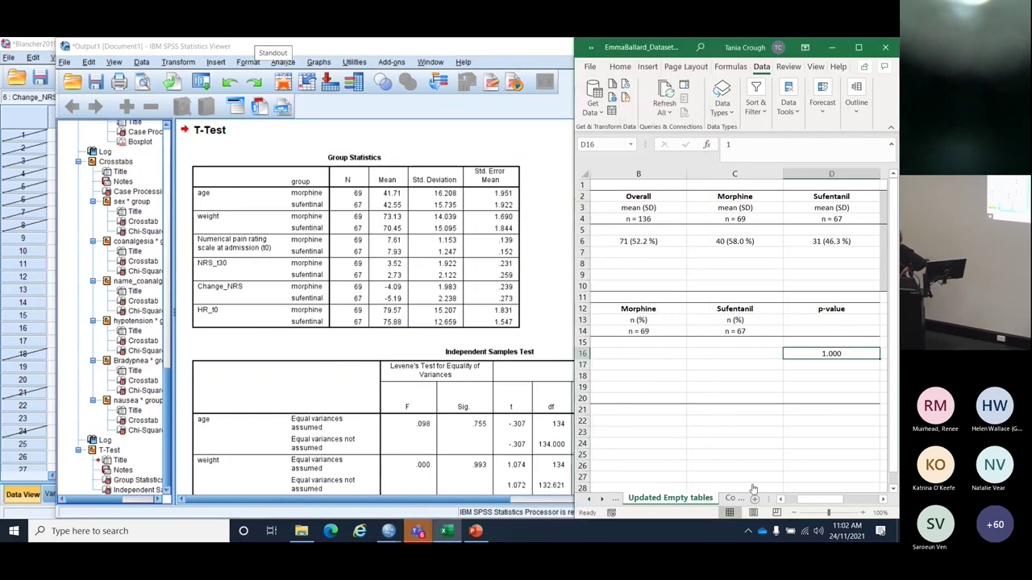
pyautogui.moveTo(572, 218); pyautogui.dragTo(527, 218)
pyautogui.click(629, 309)
pyautogui.press('Up')
pyautogui.press('Up')
pyautogui.press('Up')
pyautogui.press('Up')
pyautogui.press('Up')
pyautogui.press('Up')
pyautogui.press('Up')
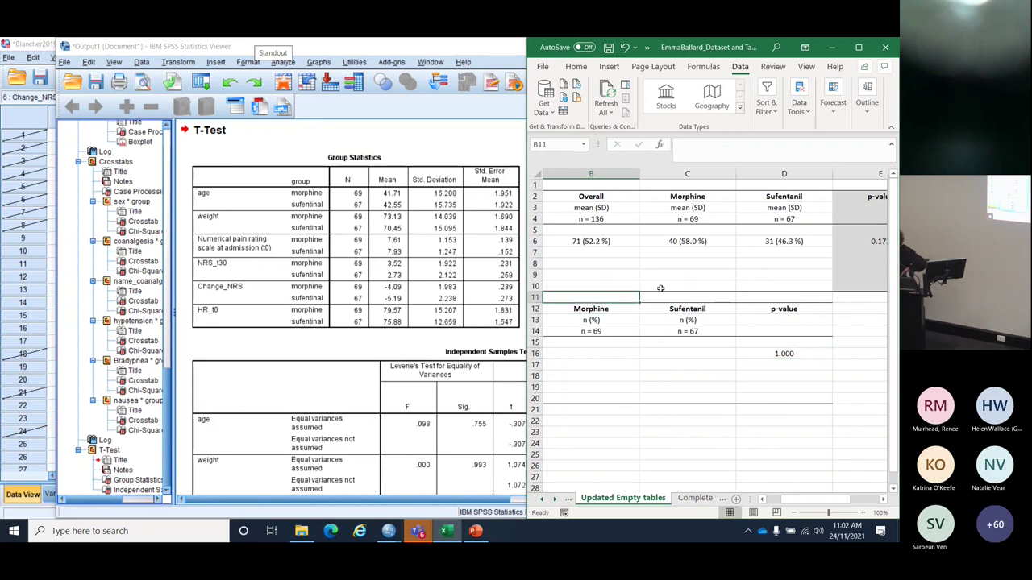
pyautogui.press('Left')
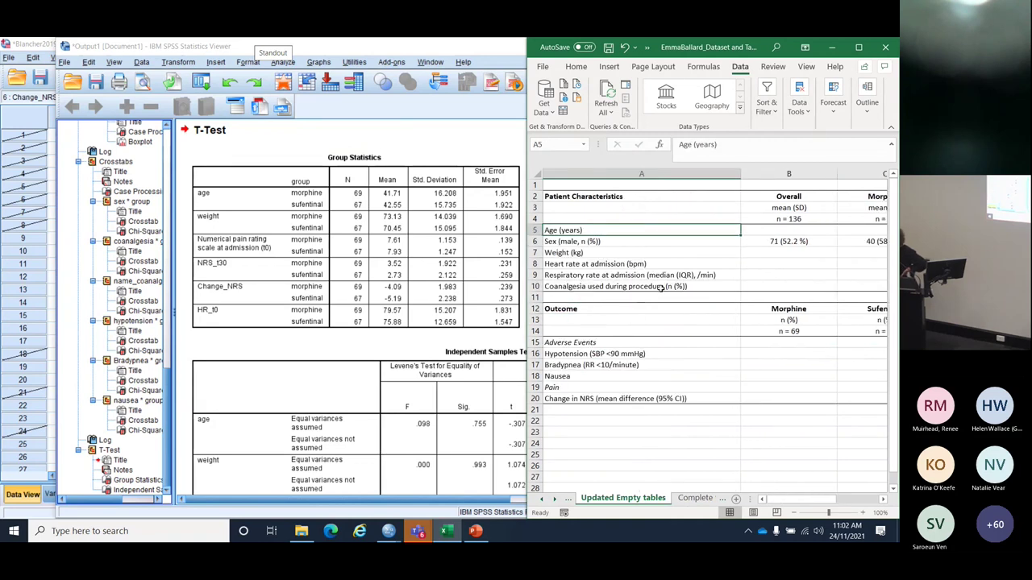
pyautogui.press('Right')
pyautogui.press('Right')
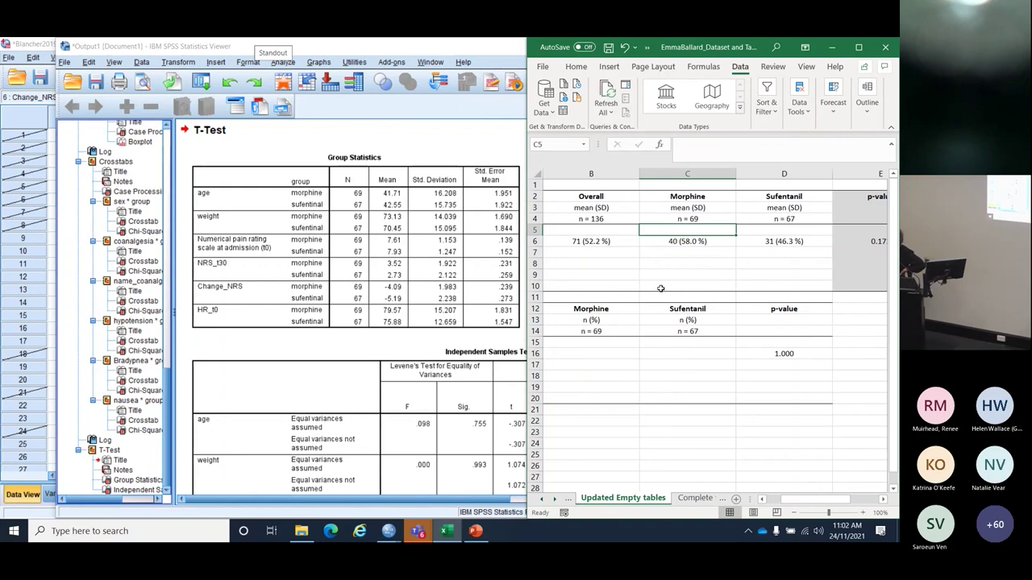
pyautogui.write('42')
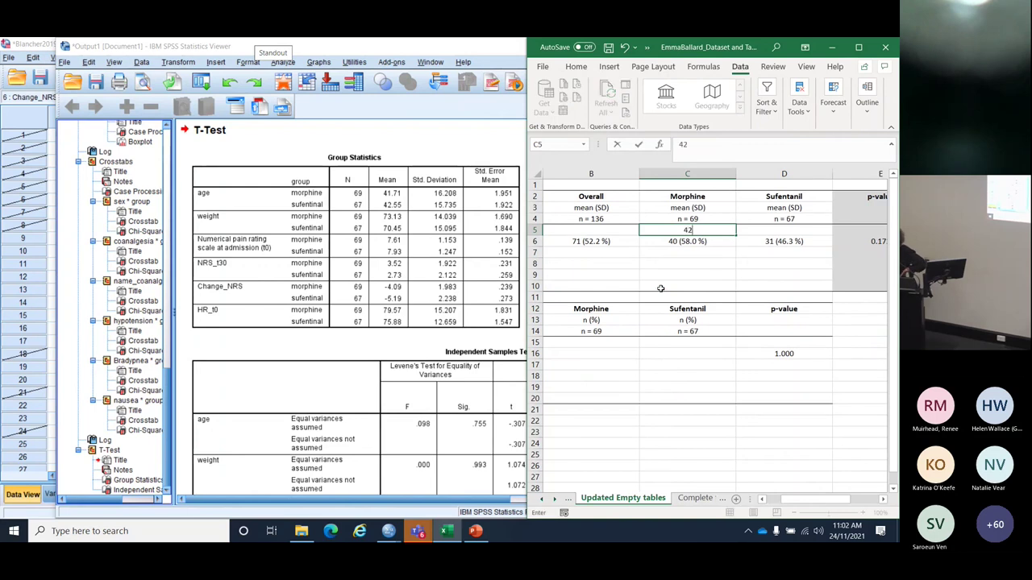
pyautogui.write(' (16)')
pyautogui.press('Tab')
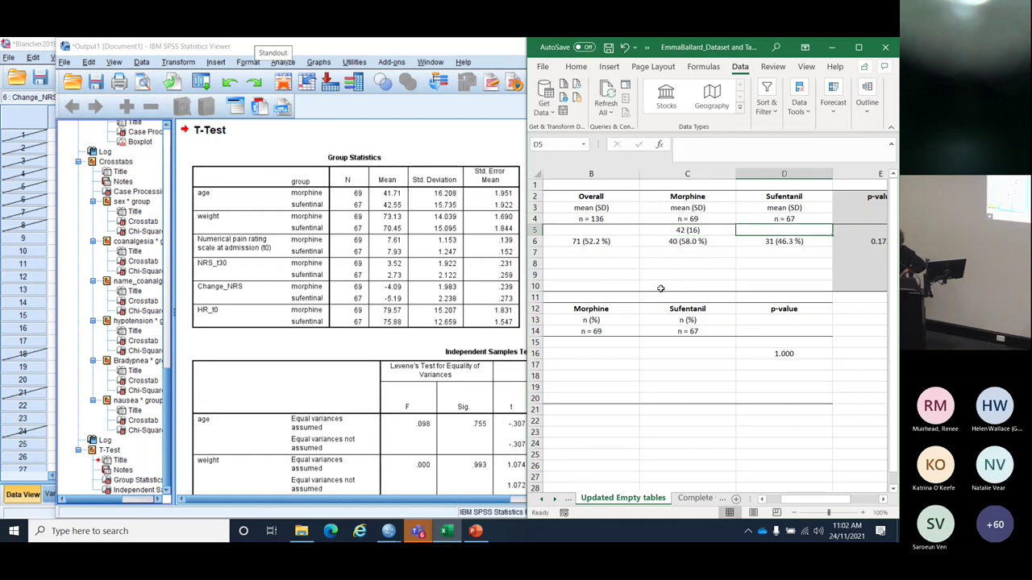
pyautogui.write('43')
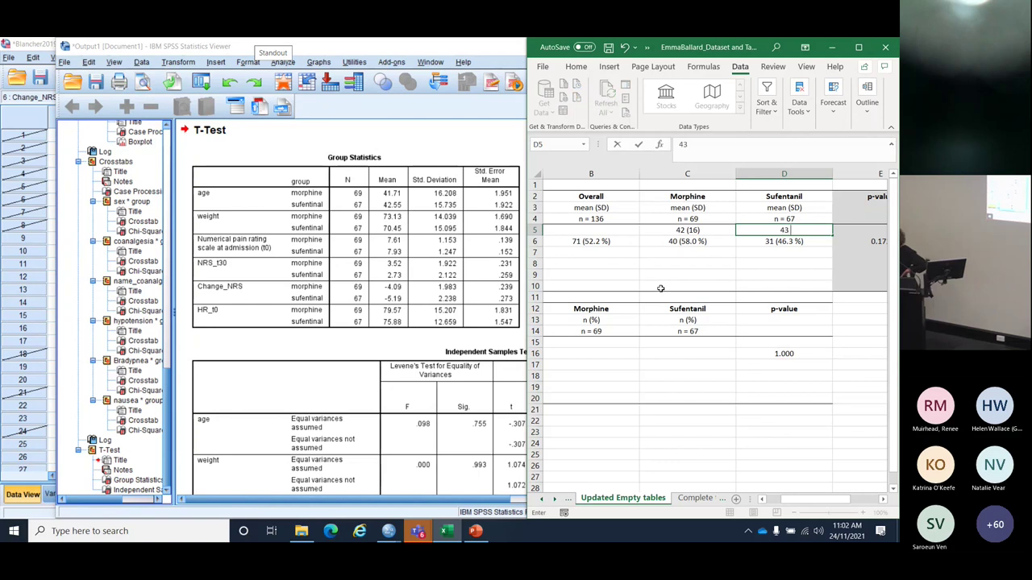
pyautogui.write(' (16)')
pyautogui.press('Up')
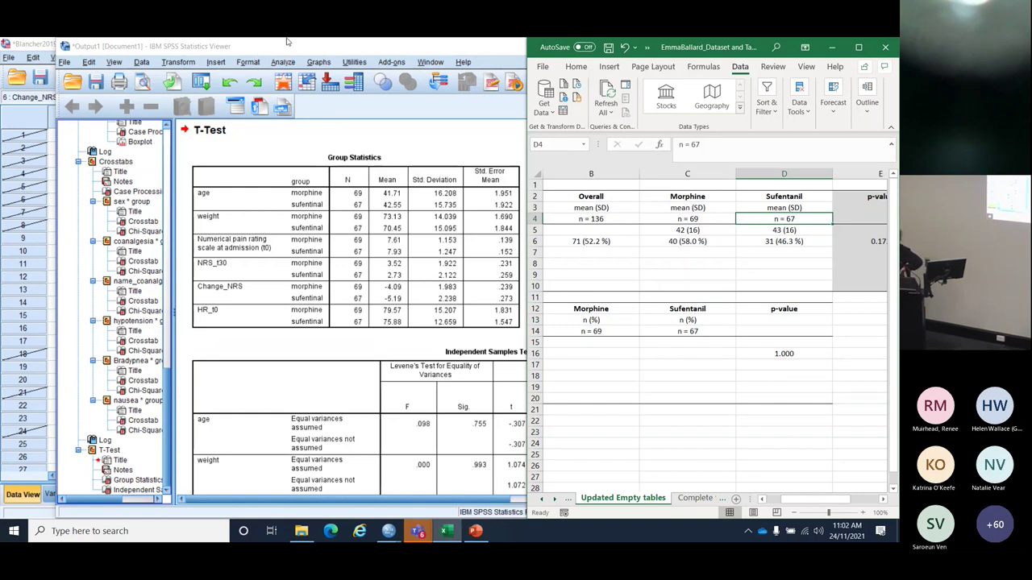
# Step: Widen the SPSS output viewer and examine the full Independent Samples Test table, including Levene's test and the confidence intervals
pyautogui.click(215, 225)
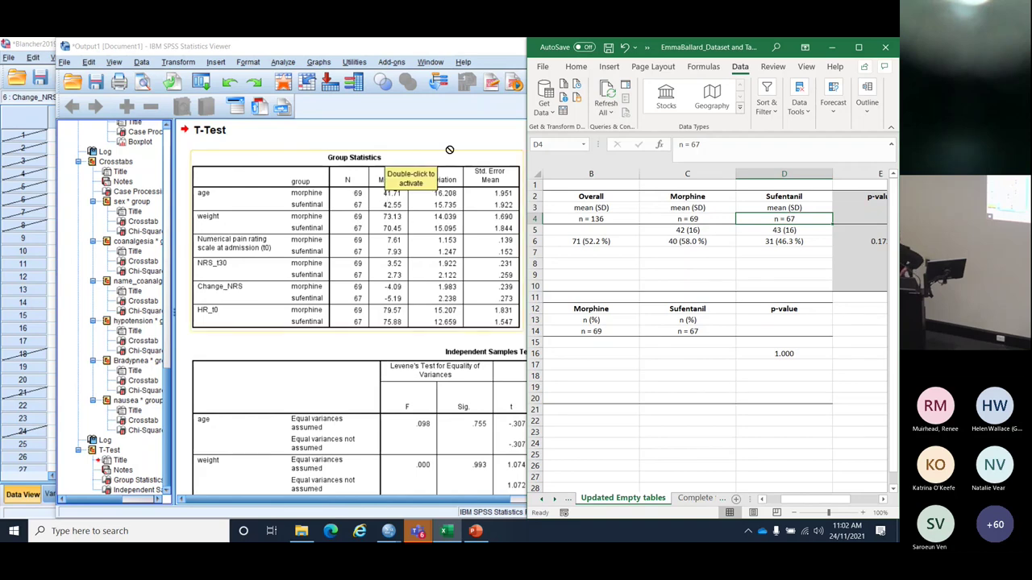
pyautogui.moveTo(448, 149); pyautogui.dragTo(499, 153)
pyautogui.scroll(-1, 498, 152)
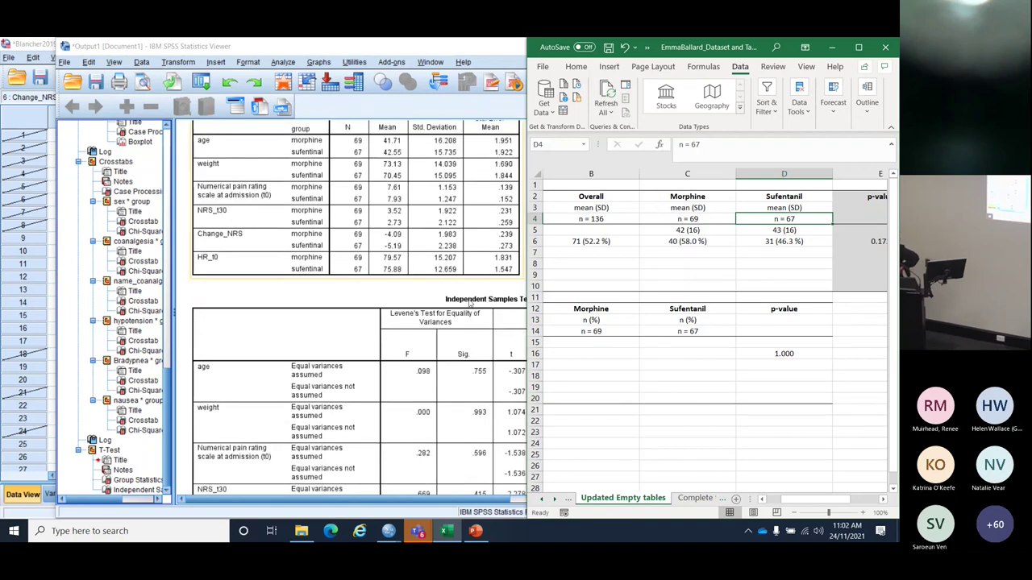
pyautogui.click(128, 50)
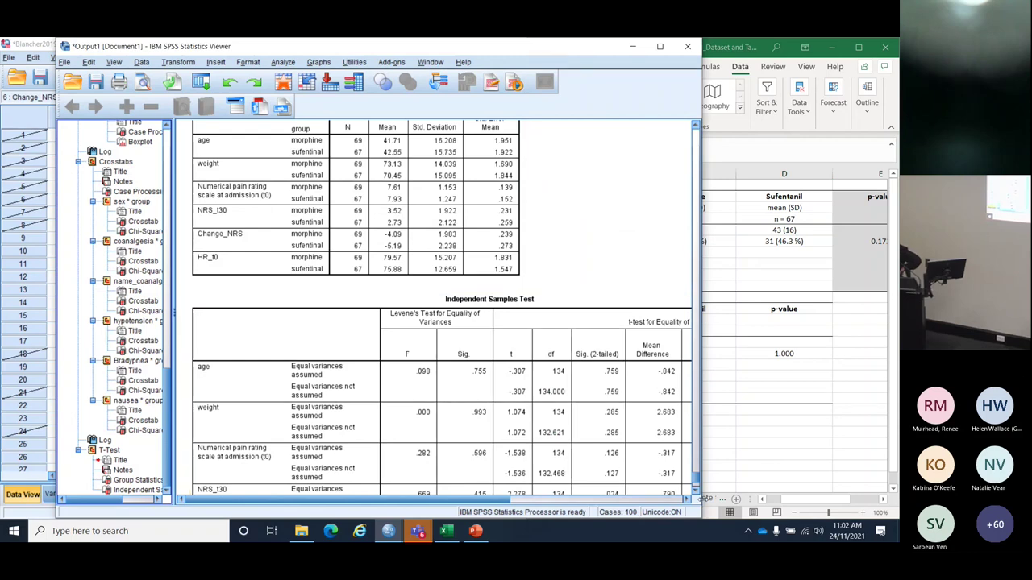
pyautogui.moveTo(702, 501); pyautogui.dragTo(885, 506)
pyautogui.scroll(-2, 803, 225)
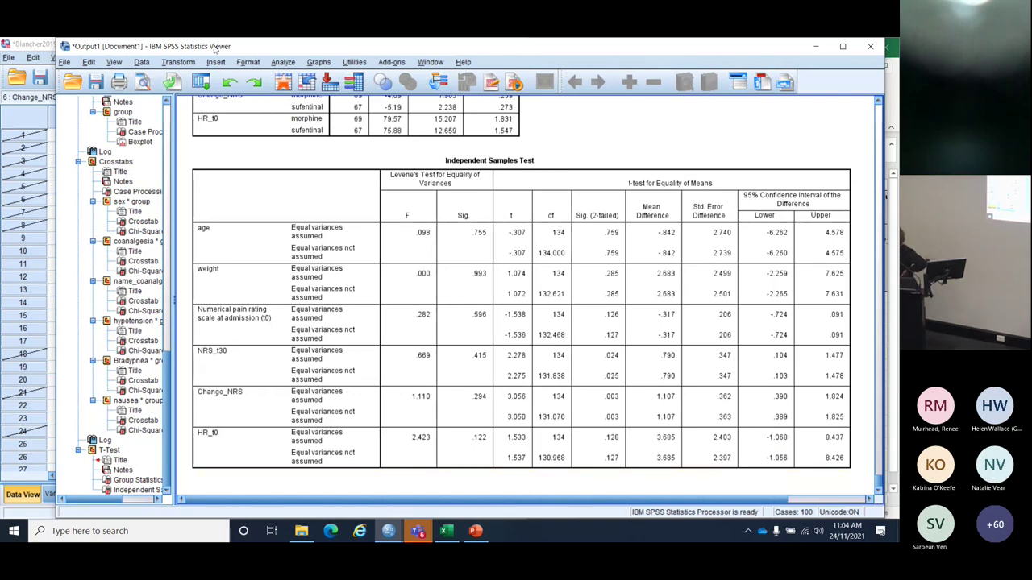
# Step: Switch to the Excel workbook and check the outcome table's row labels down to Change in NRS (mean difference (95% CI))
pyautogui.click(436, 539)
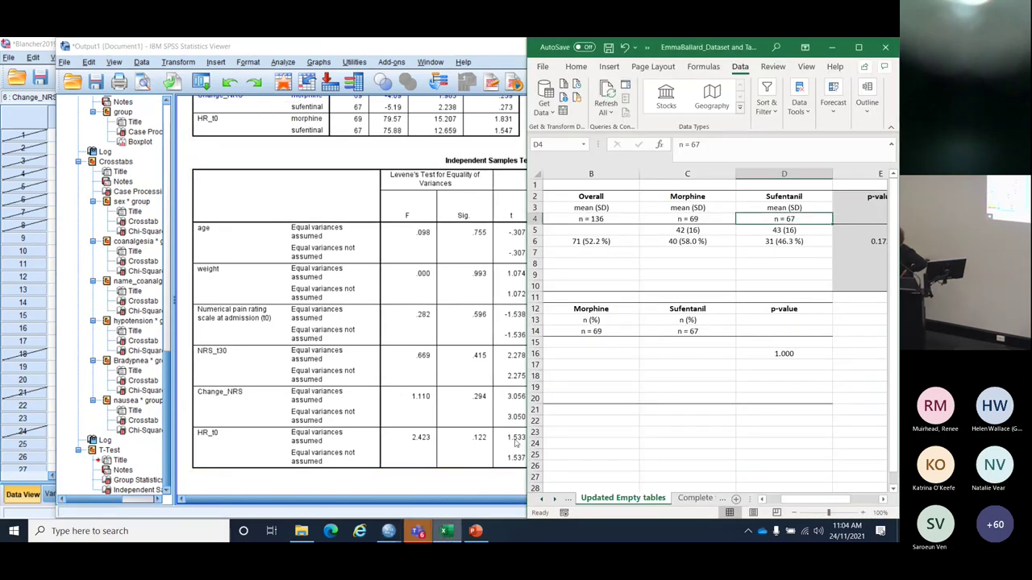
pyautogui.click(725, 377)
pyautogui.press('Home')
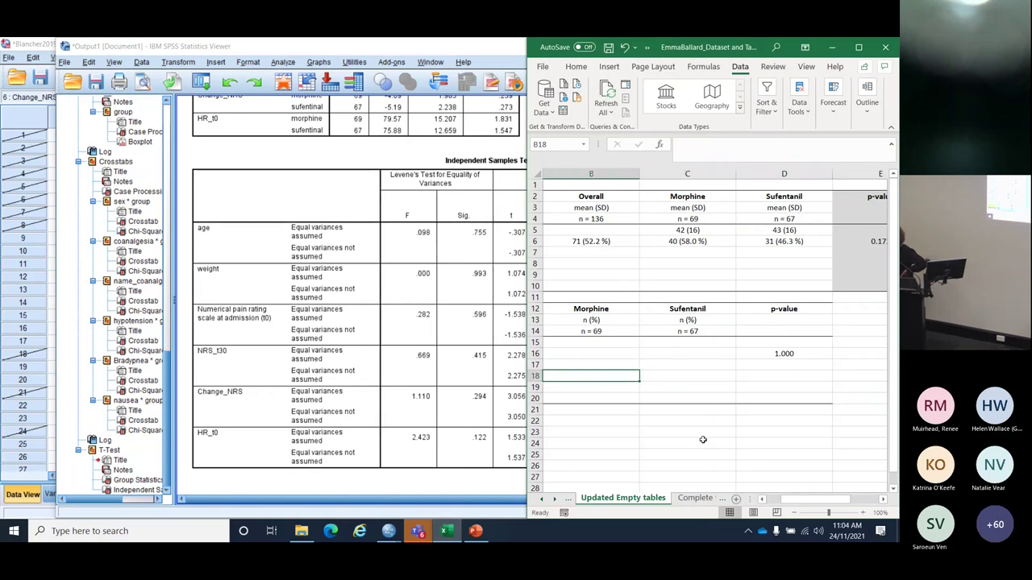
pyautogui.press('Up')
pyautogui.press('Down')
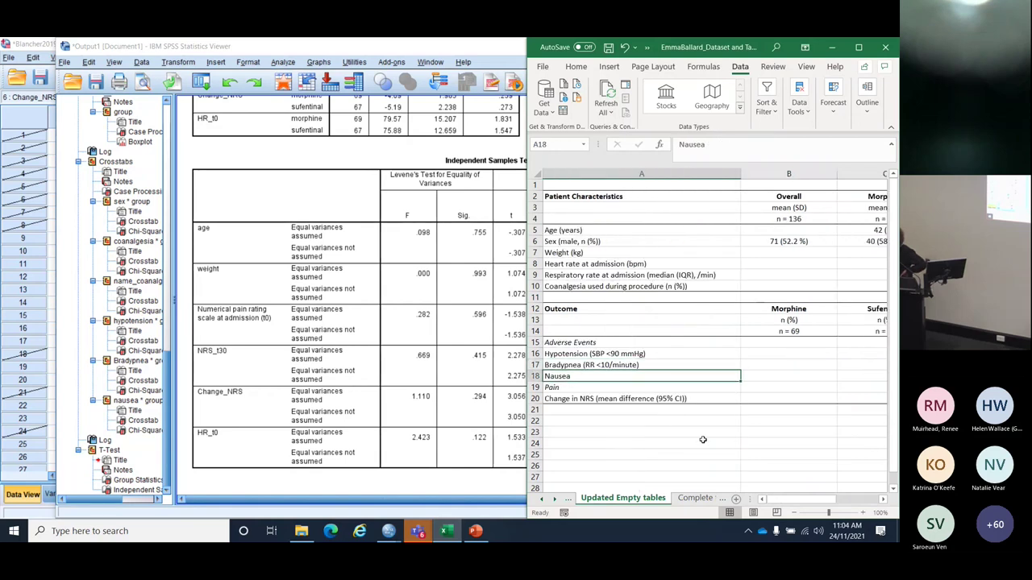
pyautogui.press('Down')
pyautogui.press('Down')
pyautogui.press('Up')
pyautogui.press('Up')
pyautogui.press('Down')
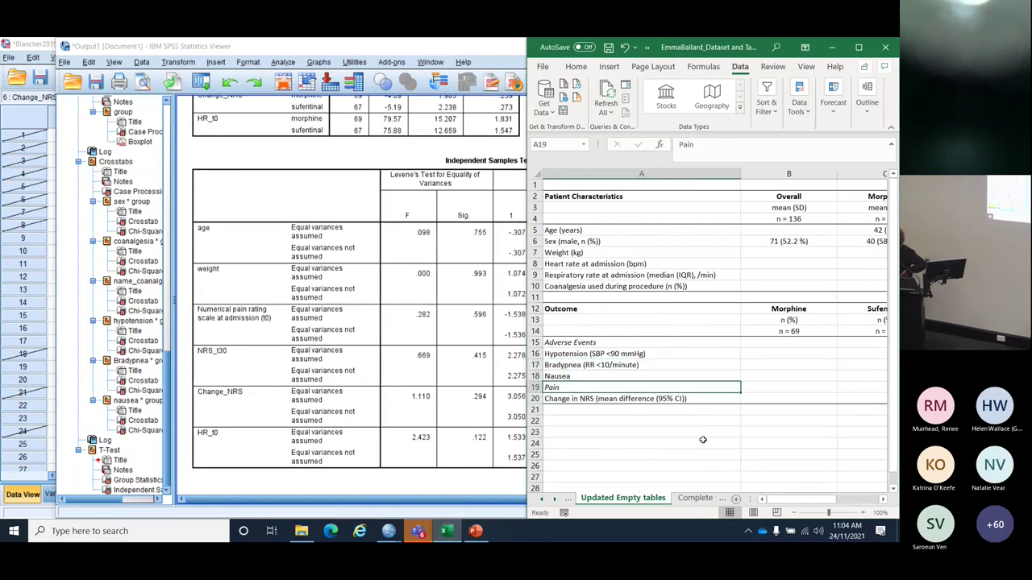
pyautogui.press('Down')
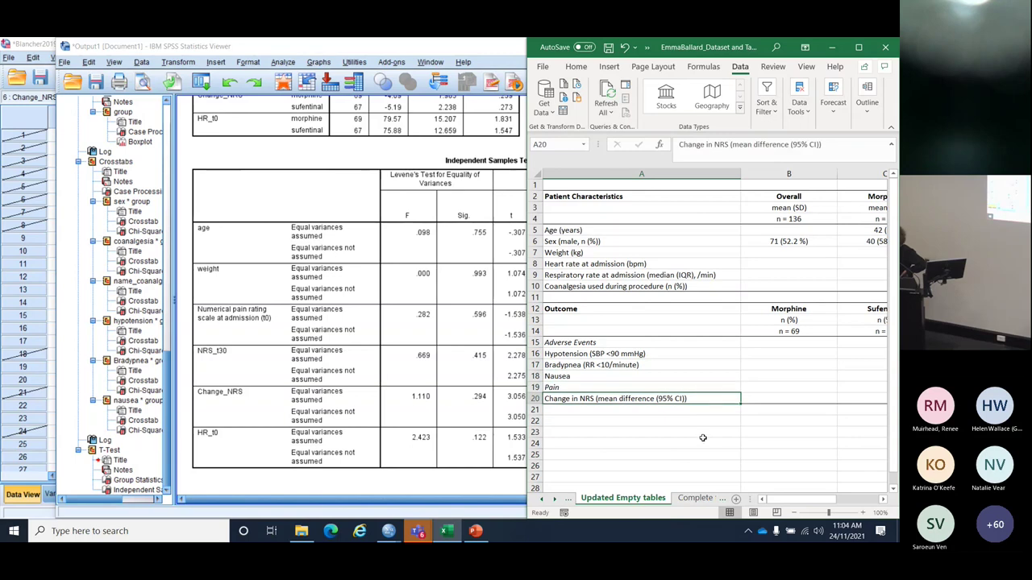
# Step: Switch to the SPSS output viewer and set up an Explore analysis with Change_NRS as the dependent variable
pyautogui.click(283, 133)
pyautogui.scroll(2, 282, 144)
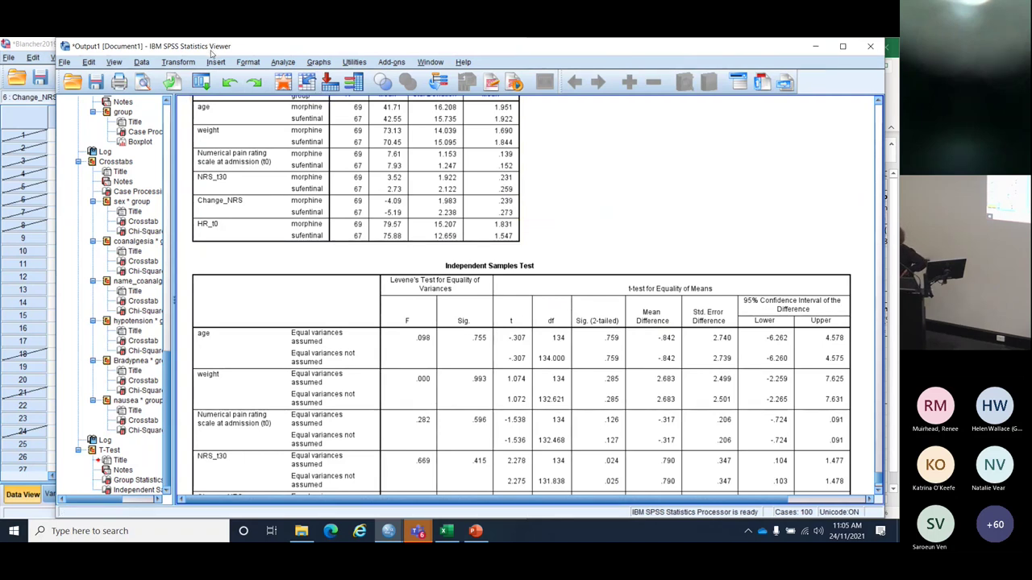
pyautogui.moveTo(212, 50); pyautogui.dragTo(168, 74)
pyautogui.click(238, 87)
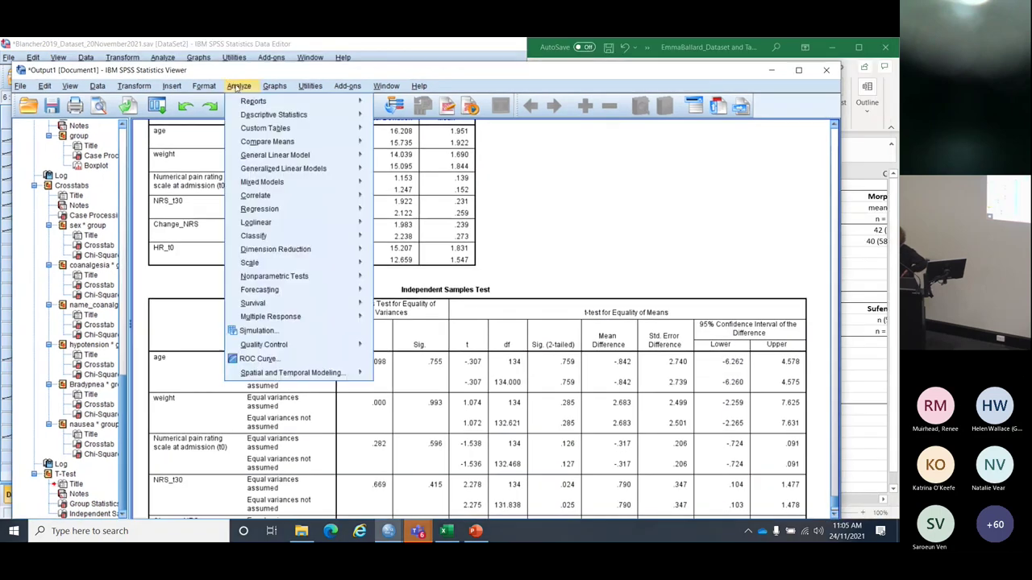
pyautogui.moveTo(248, 118)
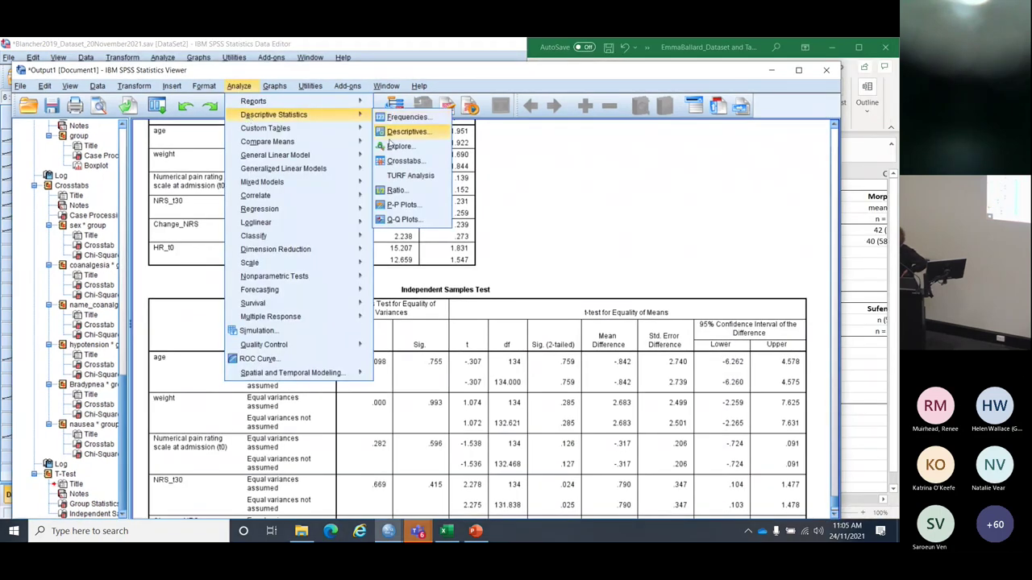
pyautogui.click(387, 146)
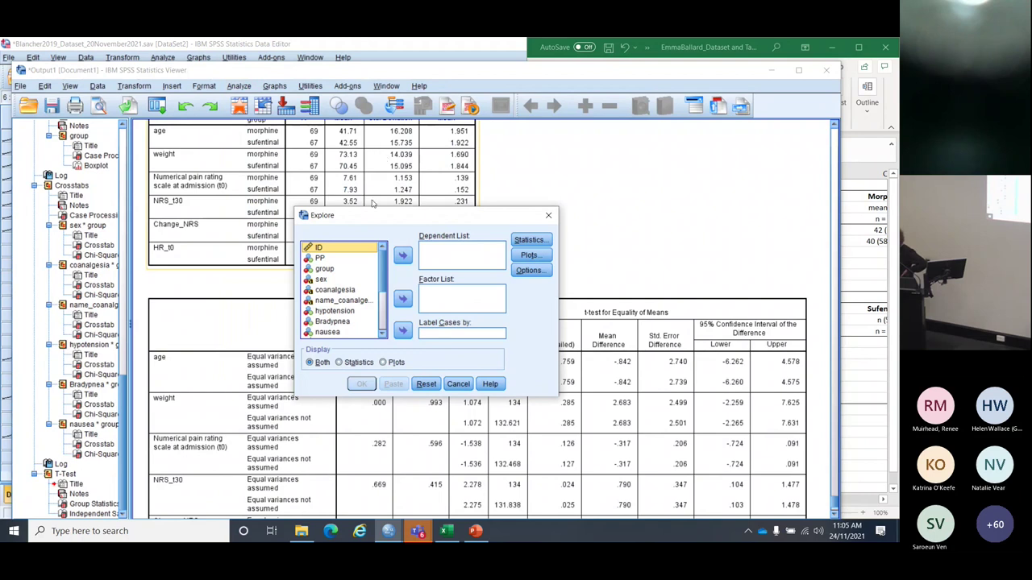
pyautogui.scroll(-3, 345, 321)
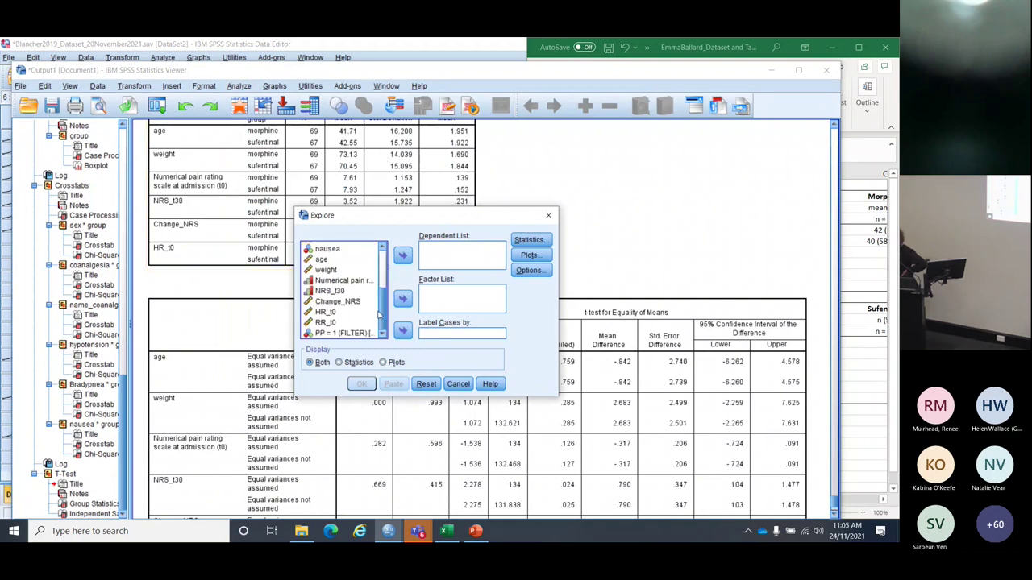
pyautogui.click(330, 302)
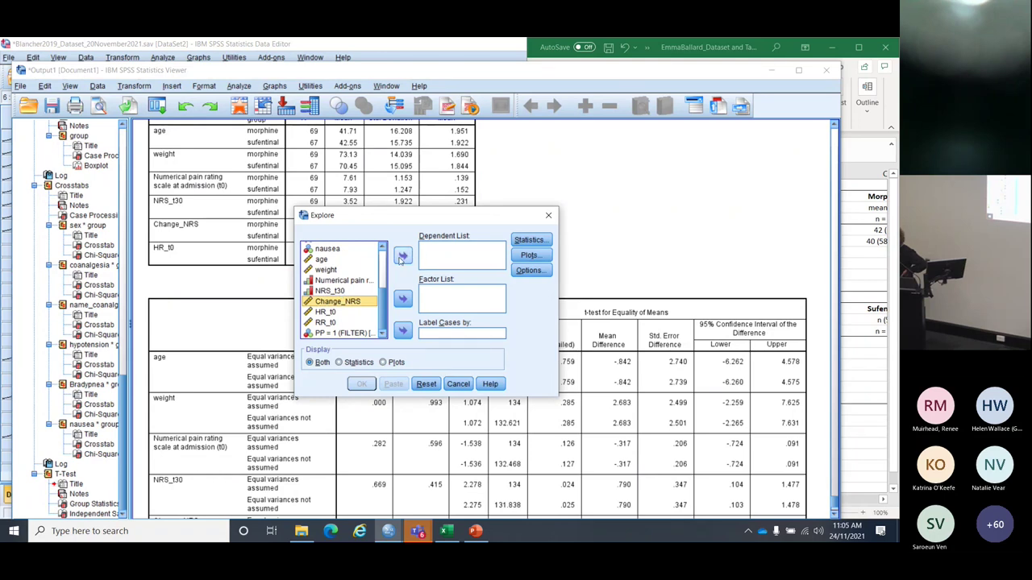
pyautogui.click(403, 256)
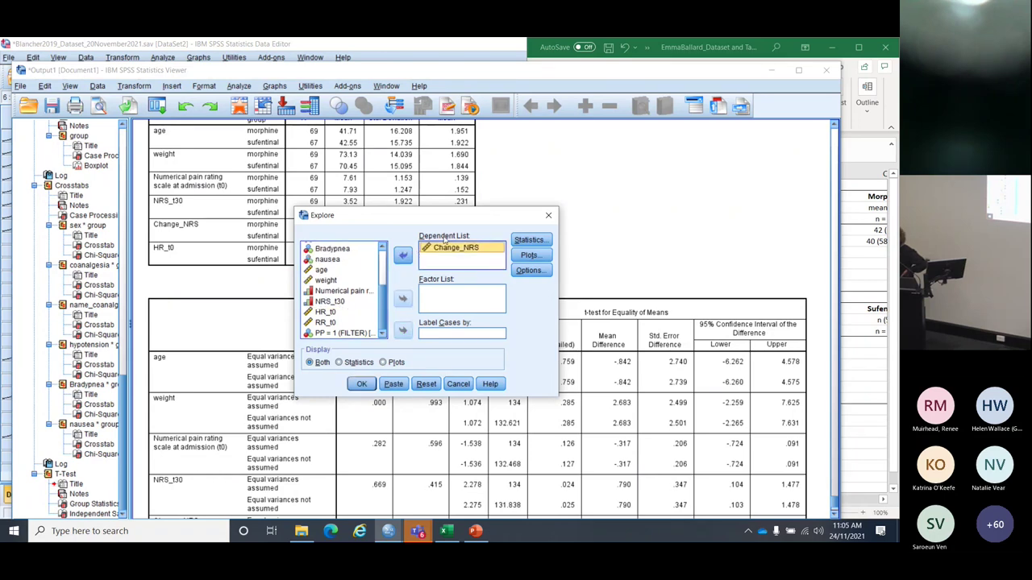
# Step: Add group as the Explore factor, limit the display to statistics only, and run the analysis
pyautogui.scroll(3, 386, 299)
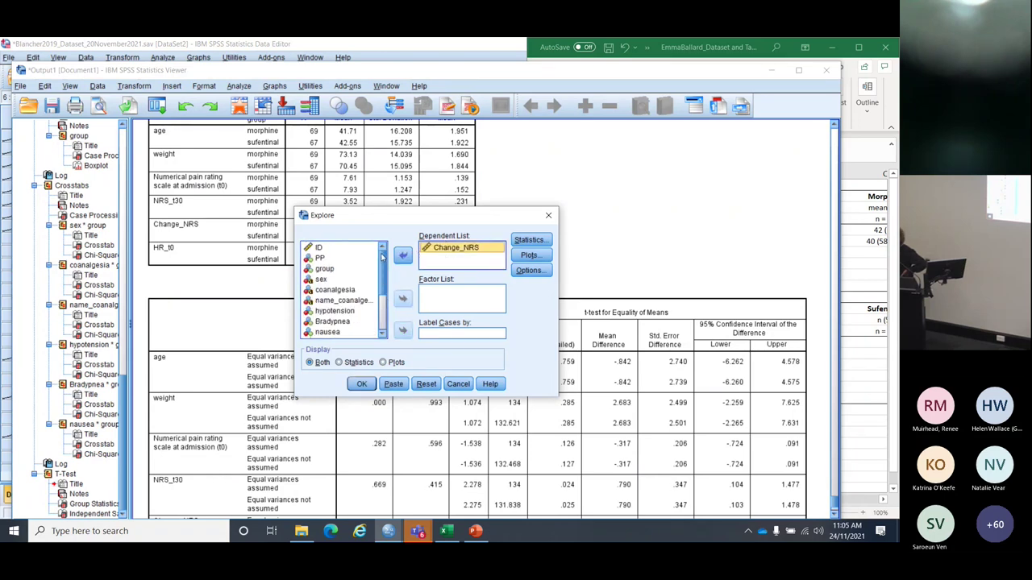
pyautogui.click(326, 269)
pyautogui.click(402, 299)
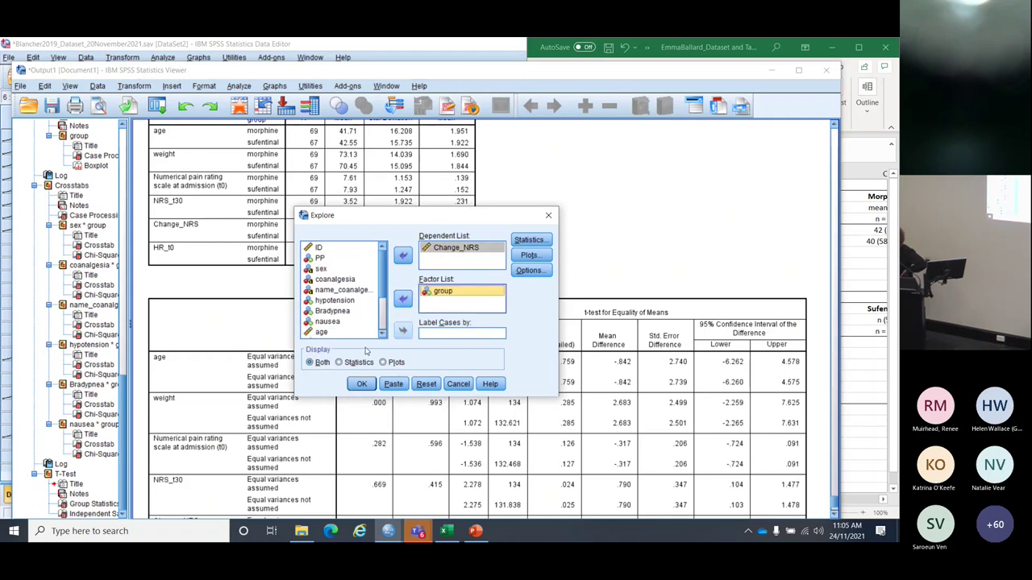
pyautogui.click(339, 363)
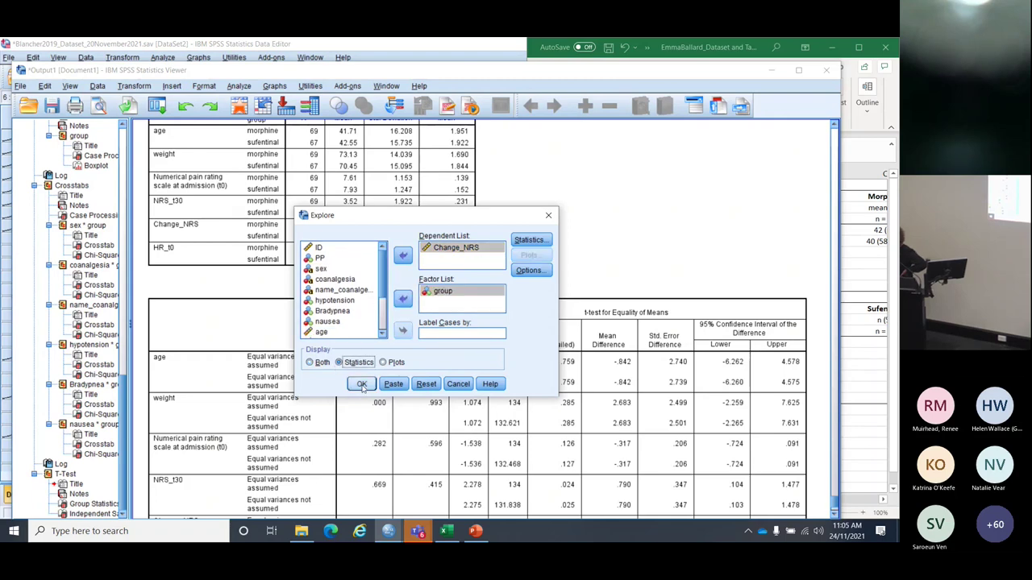
pyautogui.click(362, 385)
# Step: Compare the Explore descriptives of Change_NRS for each group with the t test's Group Statistics table
pyautogui.scroll(-3, 594, 288)
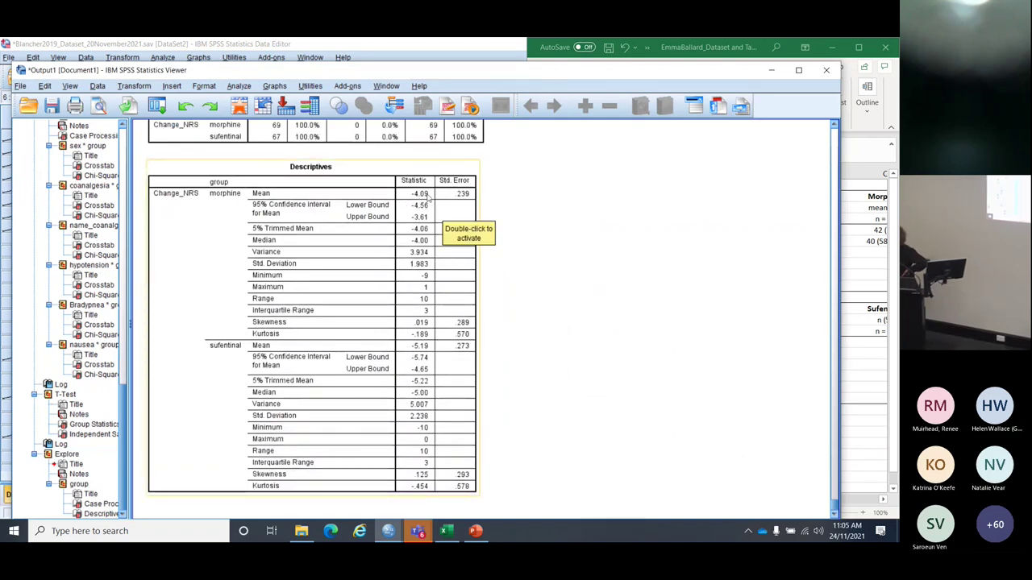
pyautogui.scroll(15, 582, 242)
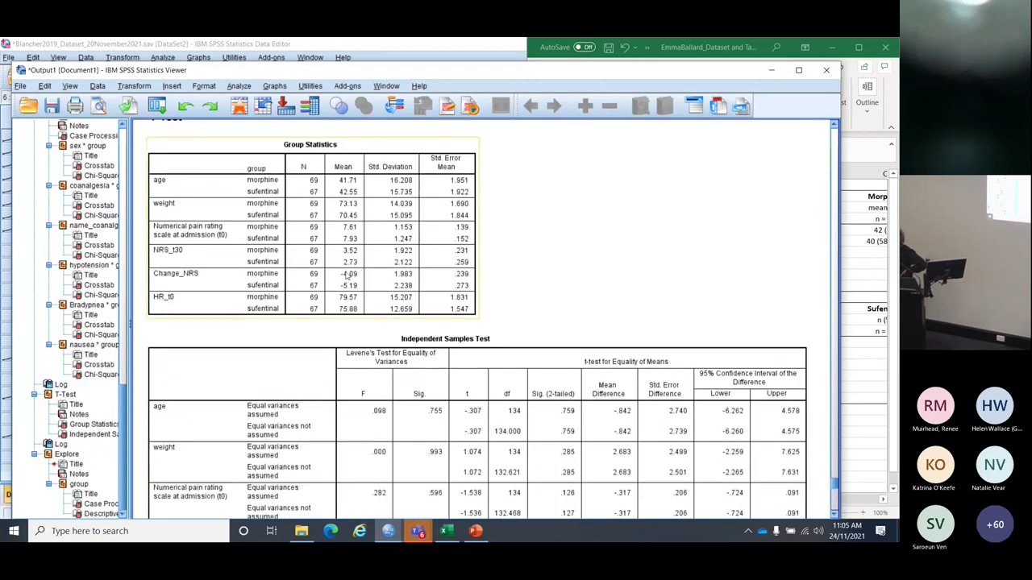
pyautogui.scroll(-12, 532, 253)
pyautogui.scroll(-4, 583, 253)
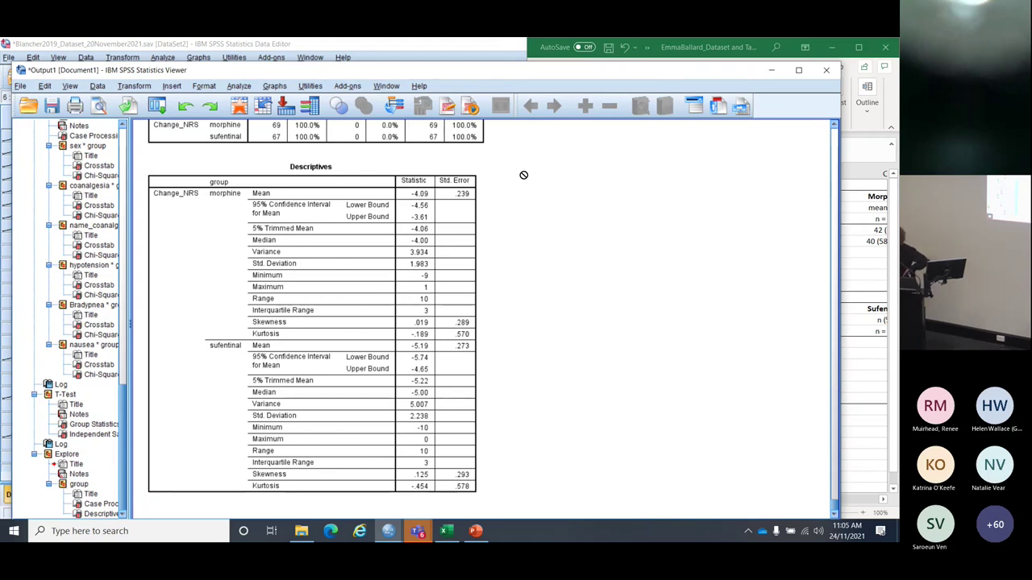
pyautogui.scroll(3, 478, 193)
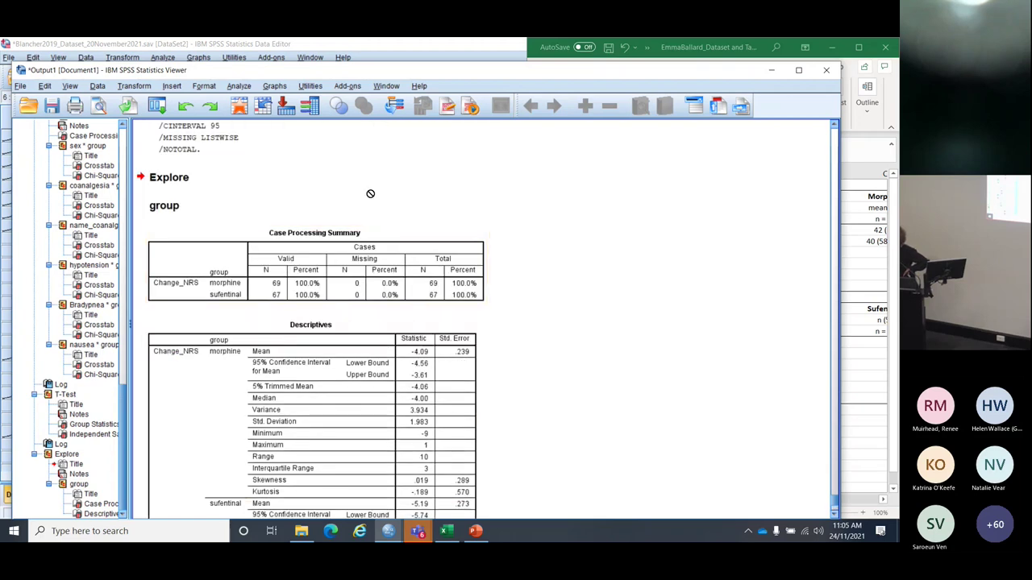
pyautogui.scroll(-3, 689, 254)
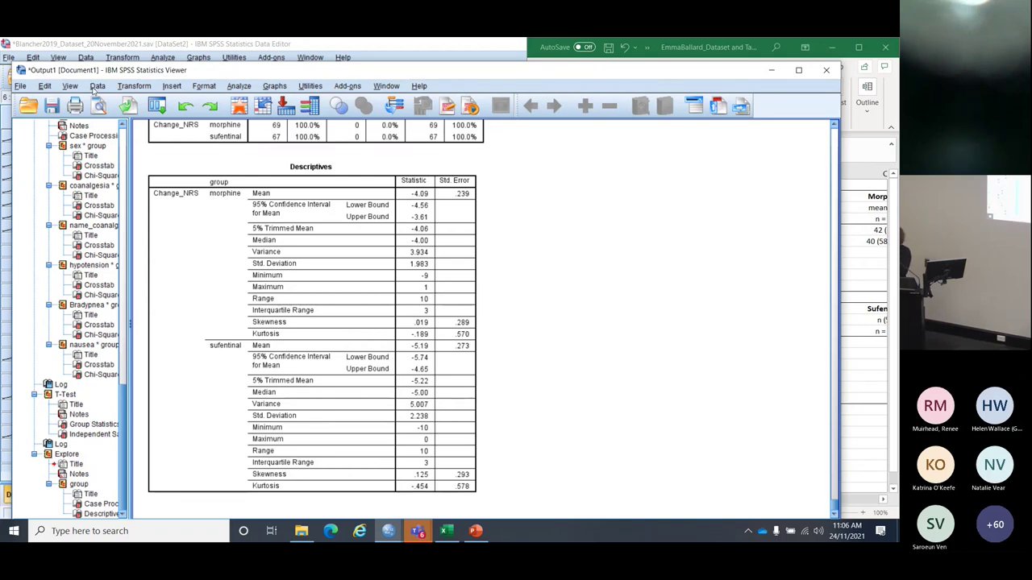
# Step: Split the file by group using the Compare groups option, sorting the file by the grouping variable
pyautogui.click(96, 86)
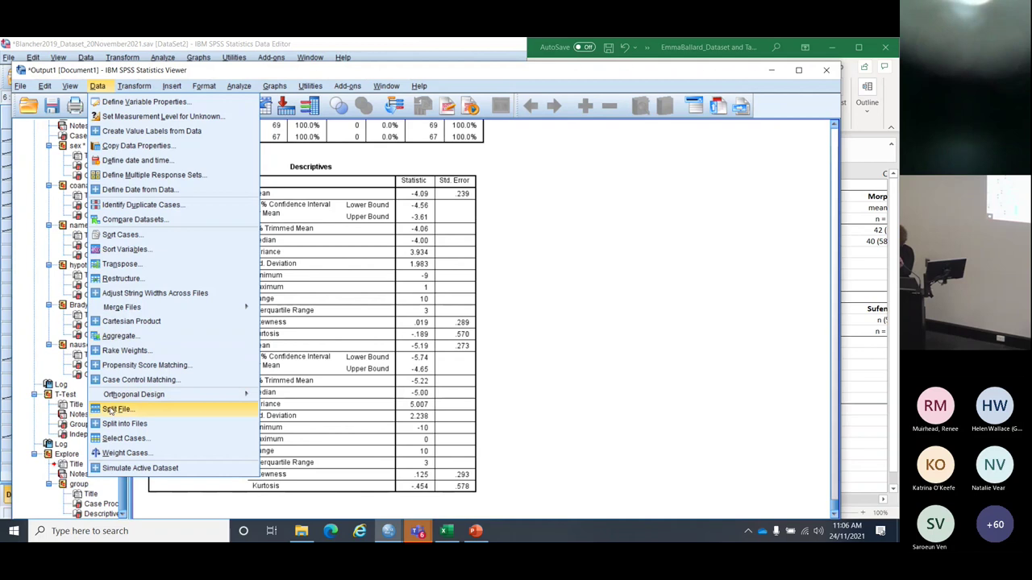
pyautogui.click(112, 410)
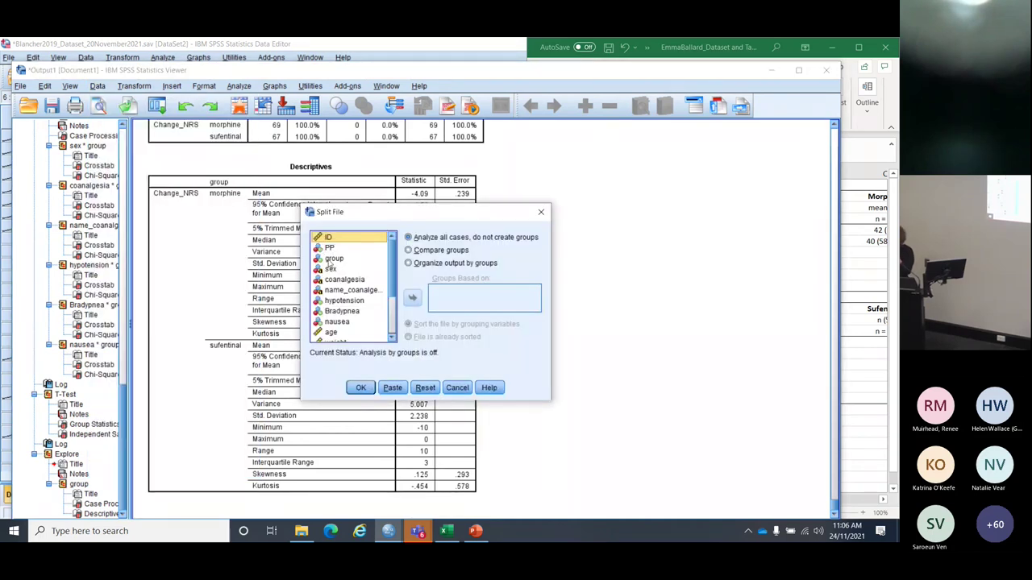
pyautogui.click(333, 258)
pyautogui.click(409, 250)
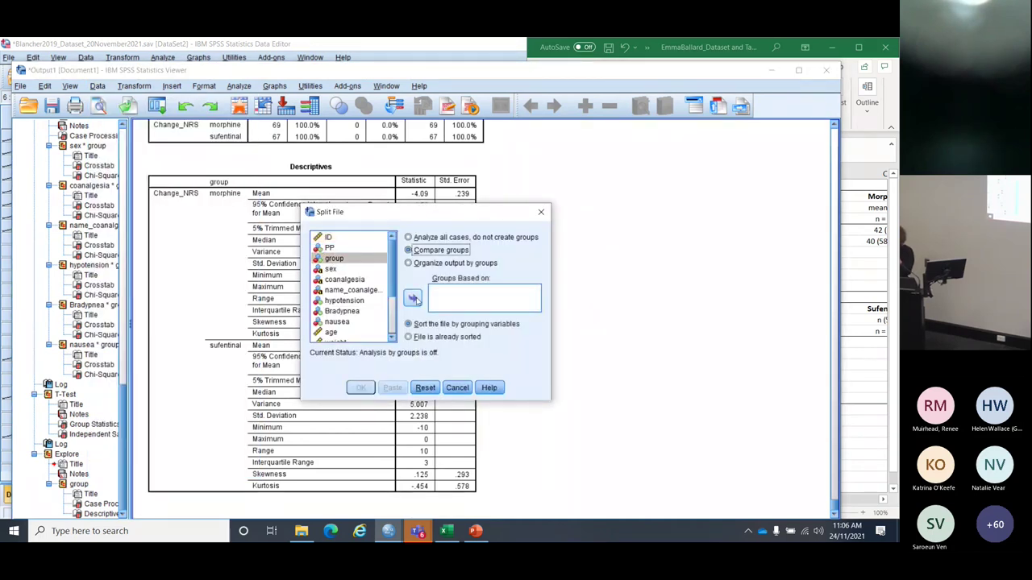
pyautogui.click(413, 299)
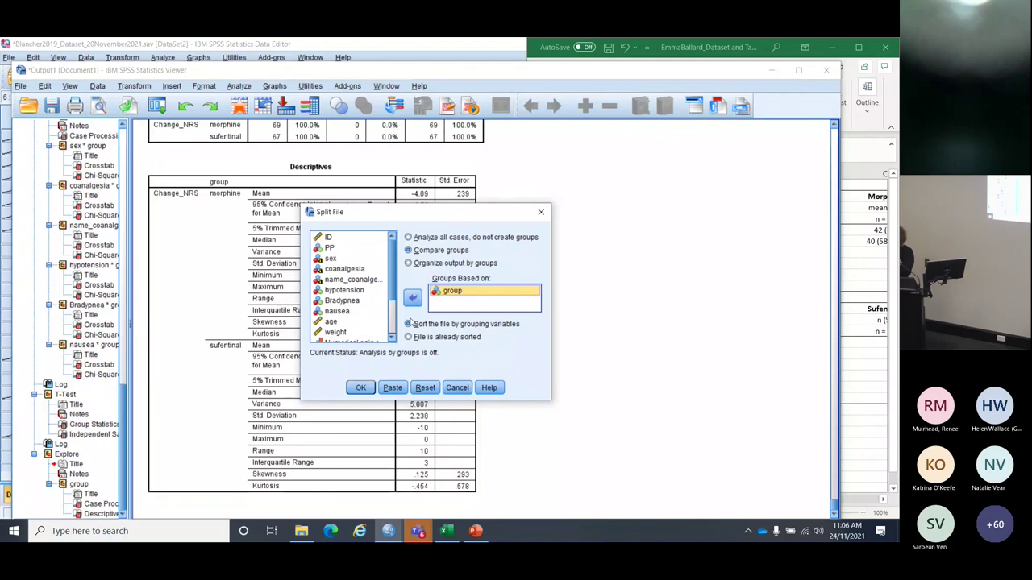
pyautogui.click(360, 389)
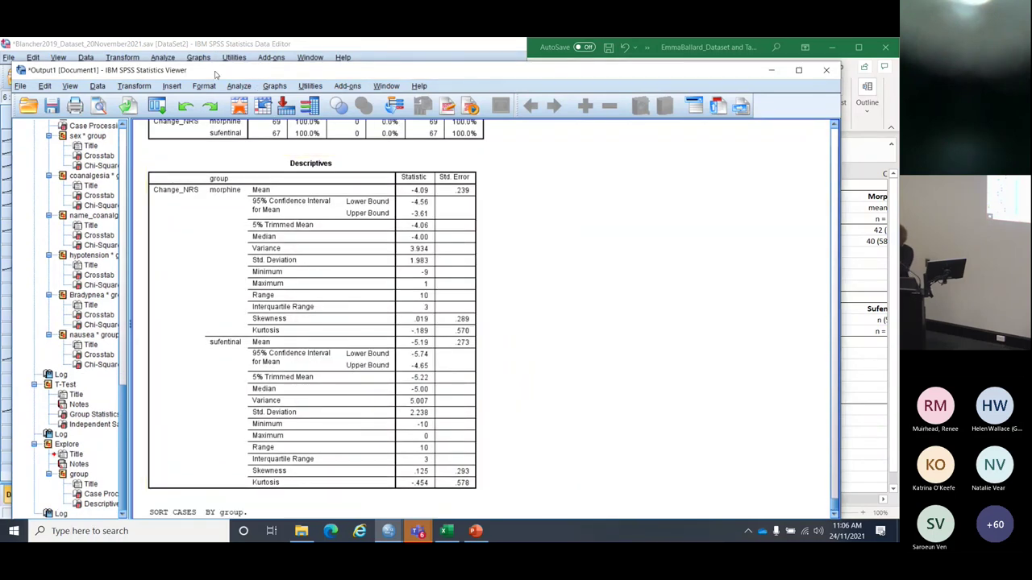
# Step: Set up a Frequencies analysis, replacing the group variable with RR_t0
pyautogui.click(239, 86)
pyautogui.moveTo(306, 115)
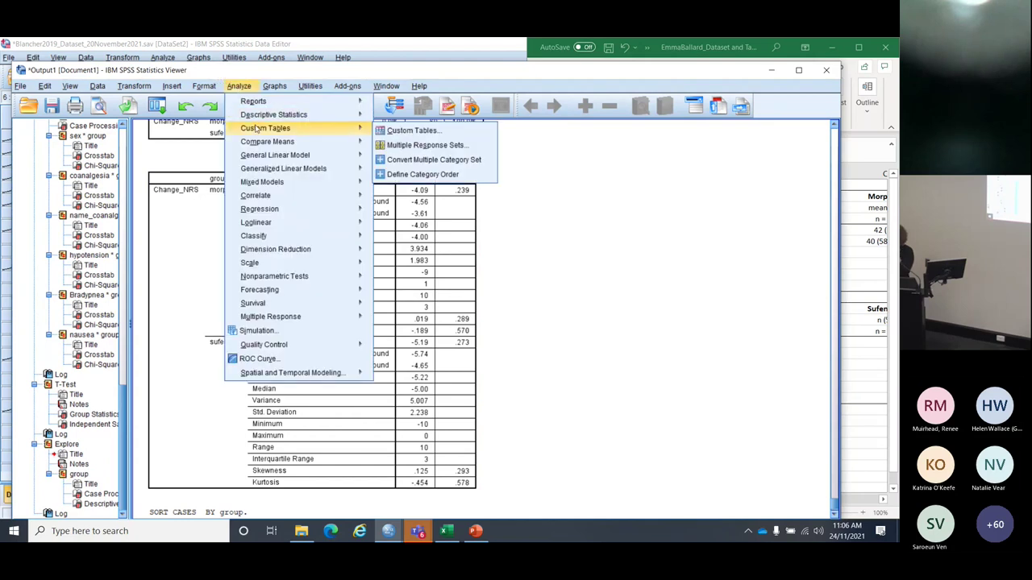
pyautogui.click(405, 117)
pyautogui.click(297, 238)
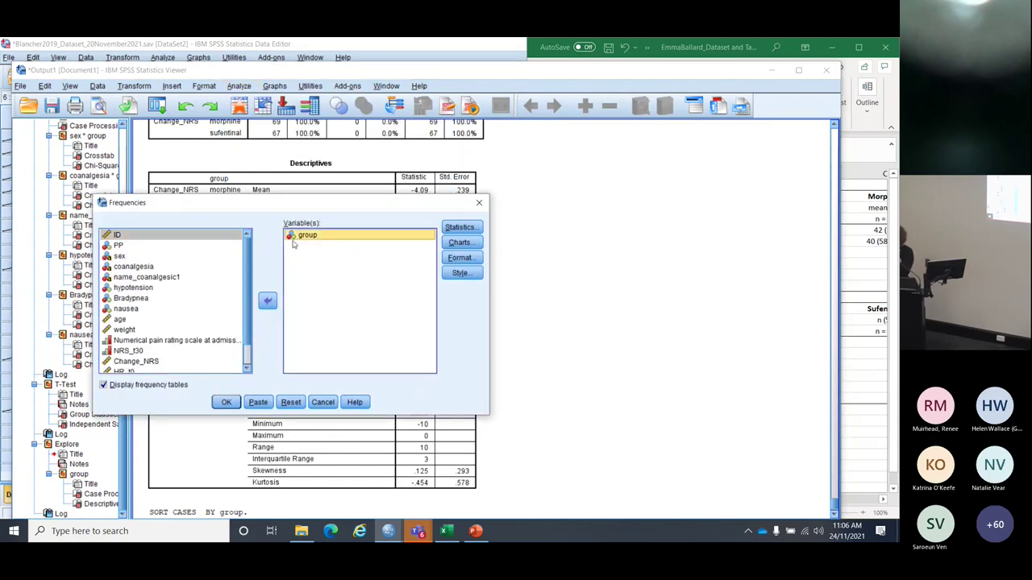
pyautogui.click(268, 302)
pyautogui.scroll(-1, 178, 325)
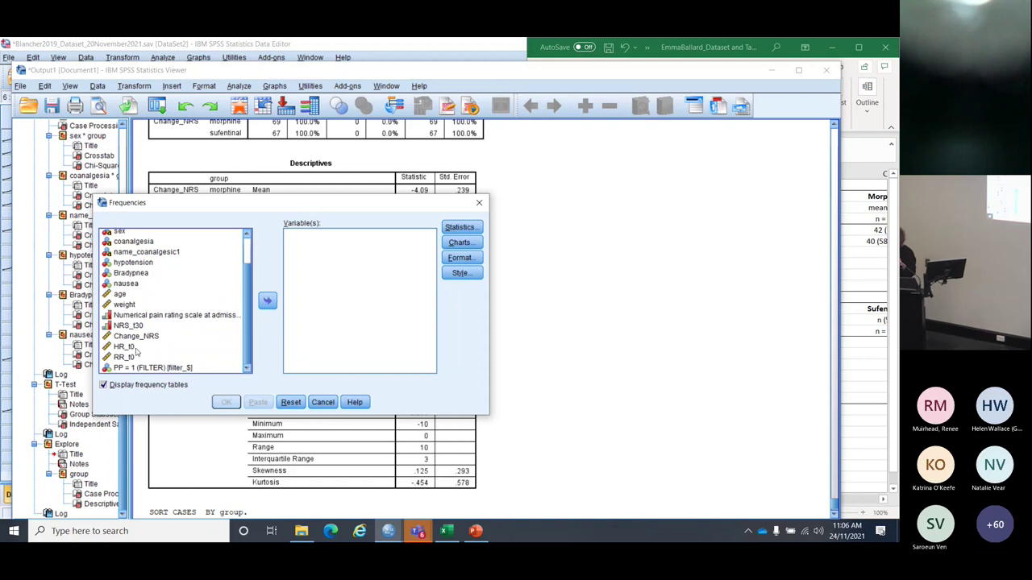
pyautogui.click(121, 357)
pyautogui.click(268, 302)
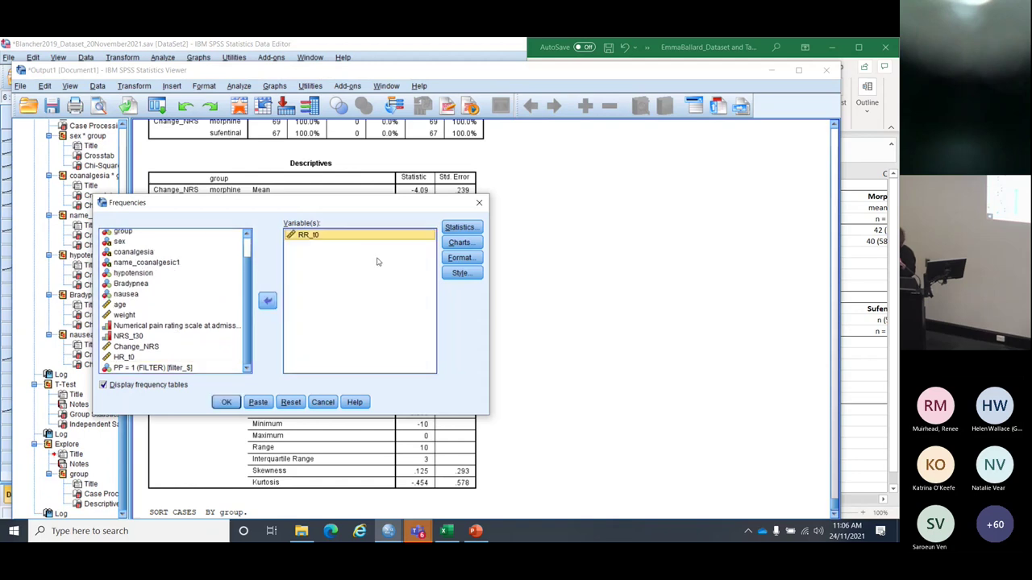
# Step: Restrict the Frequencies statistics to quartiles and median, clearing mean, dispersion, skewness and kurtosis, and run the analysis
pyautogui.click(460, 228)
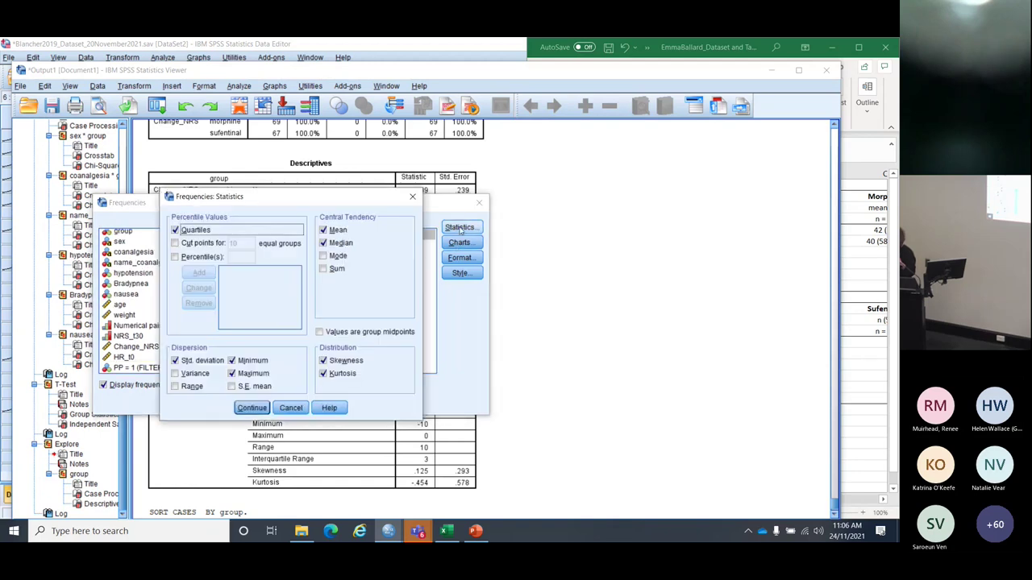
pyautogui.click(323, 230)
pyautogui.click(323, 230)
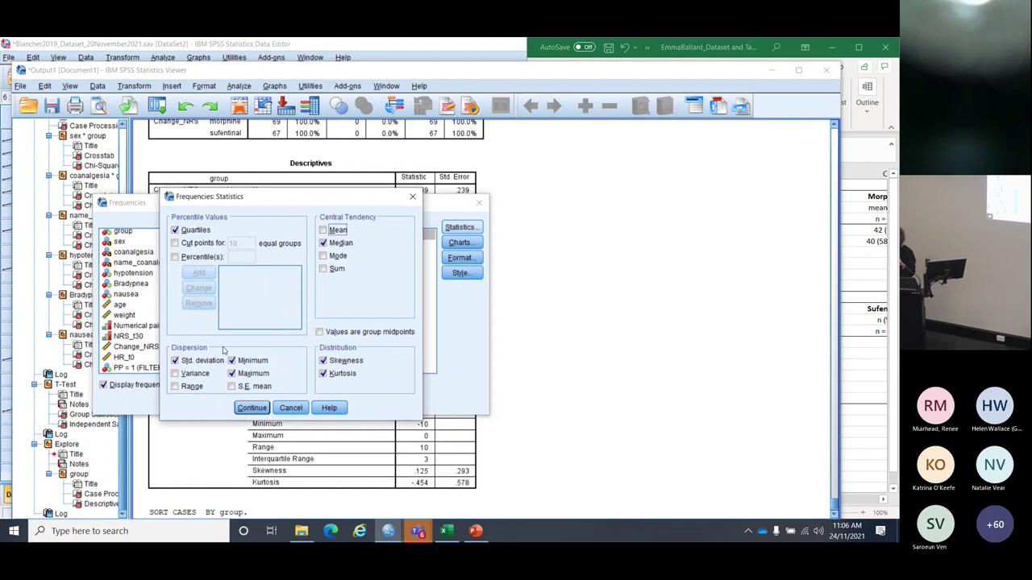
pyautogui.click(232, 360)
pyautogui.click(231, 373)
pyautogui.click(202, 360)
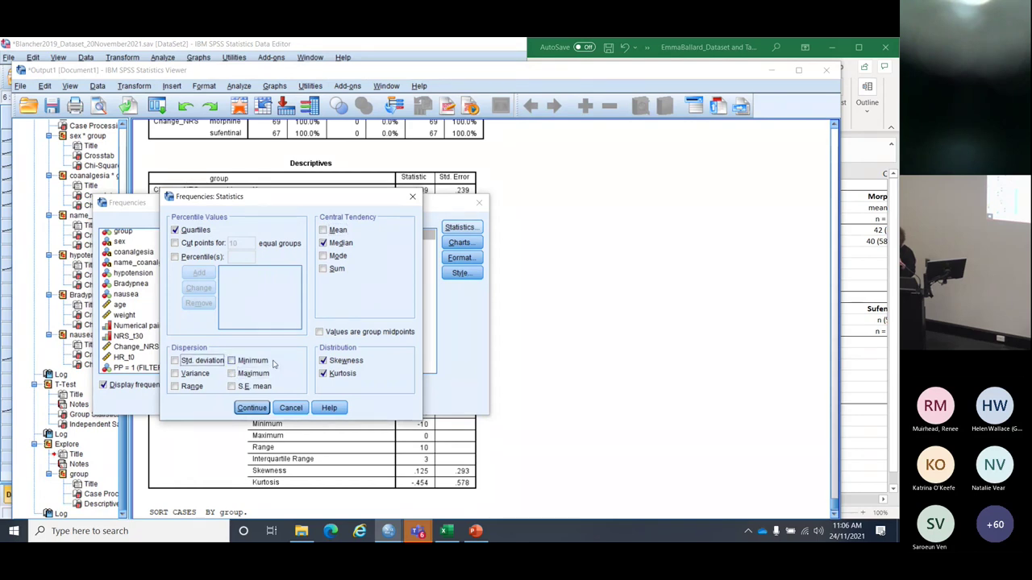
pyautogui.click(323, 362)
pyautogui.click(323, 374)
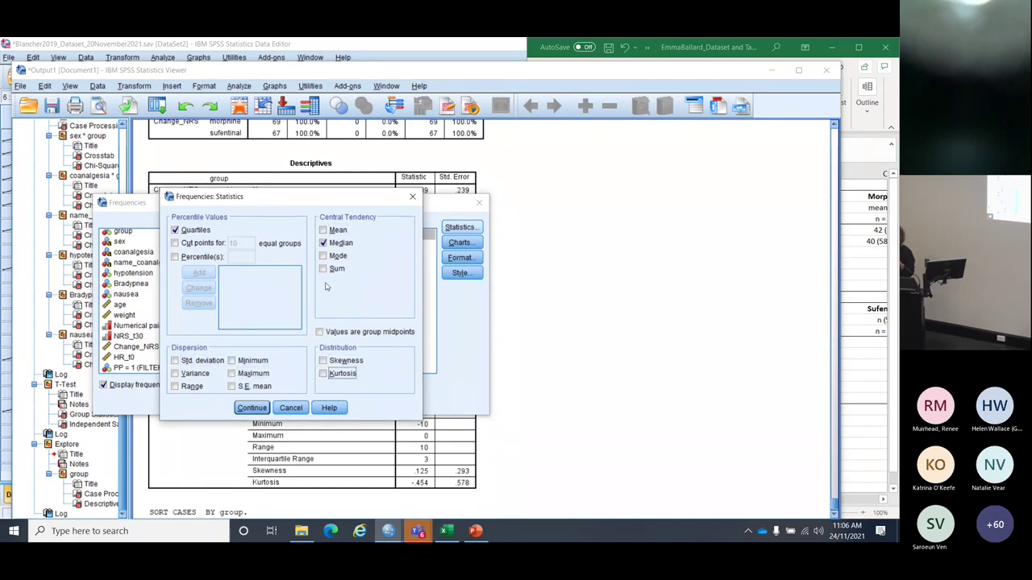
pyautogui.click(250, 408)
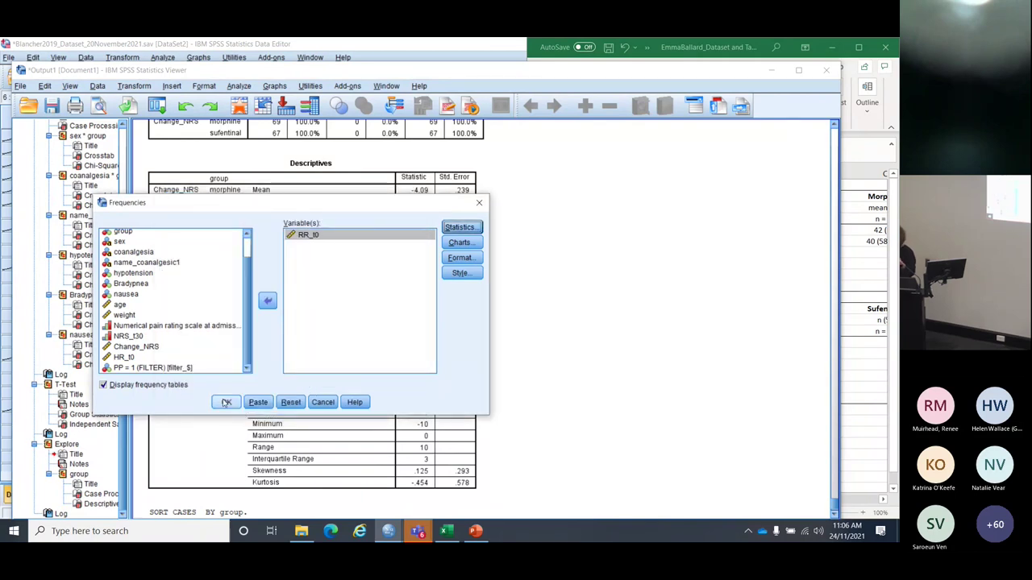
pyautogui.click(226, 403)
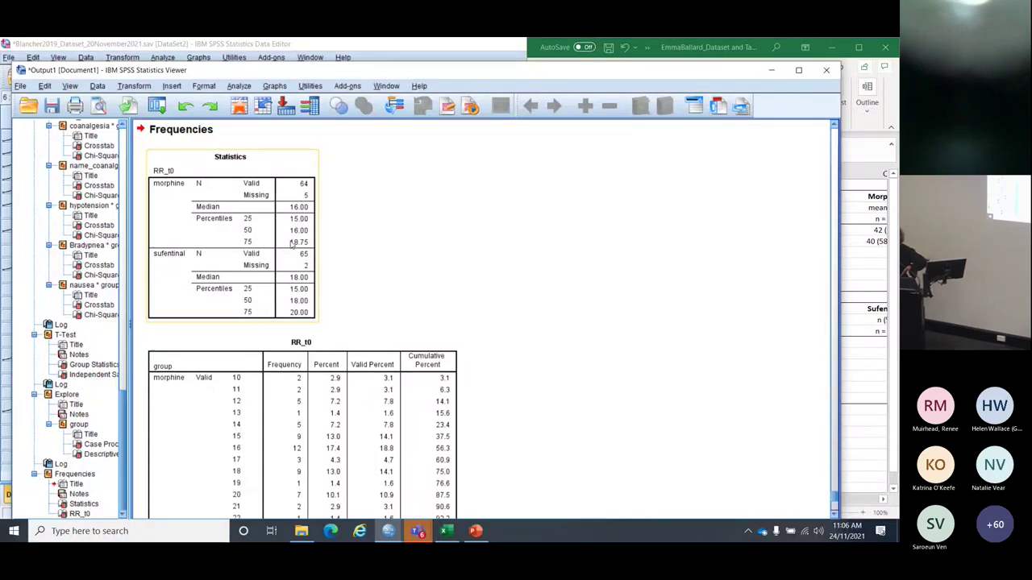
# Step: In the Excel patient characteristics table, enter the Morphine respiratory rate at admission, median (IQR), as 16 (15 - 19)
pyautogui.click(855, 275)
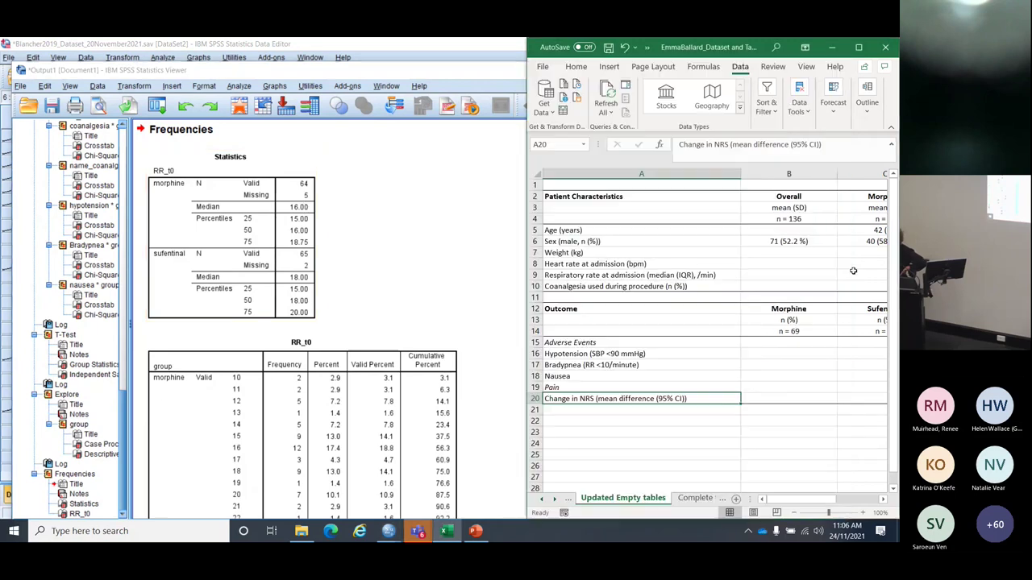
pyautogui.click(784, 275)
pyautogui.click(856, 275)
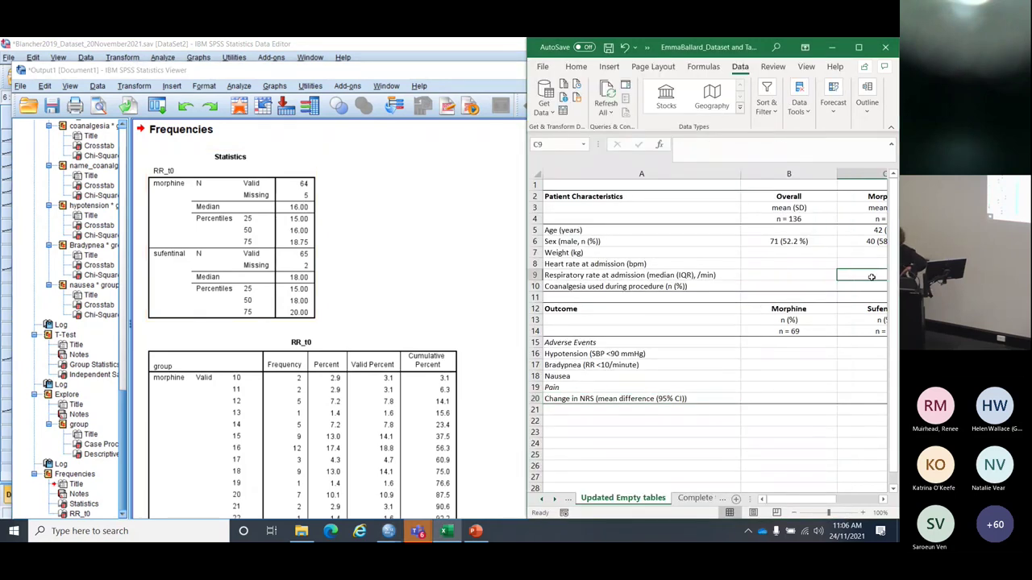
pyautogui.write('16')
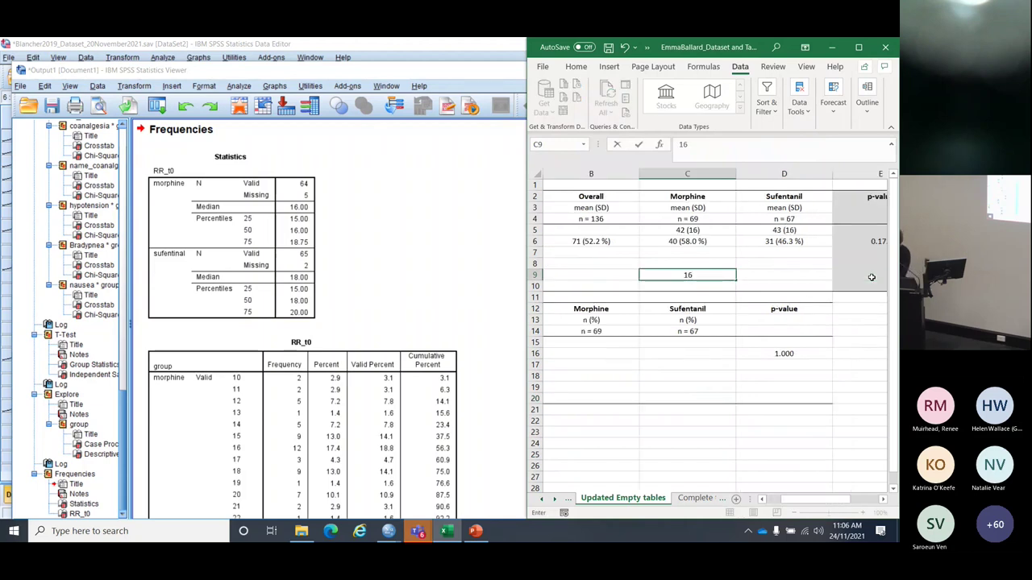
pyautogui.write(' (15 - 1')
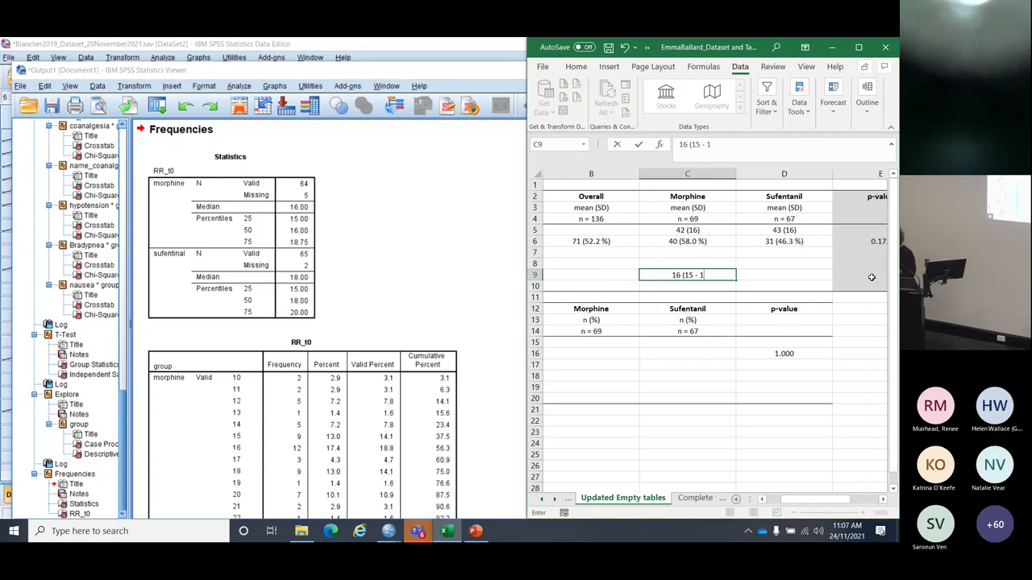
pyautogui.write('9)')
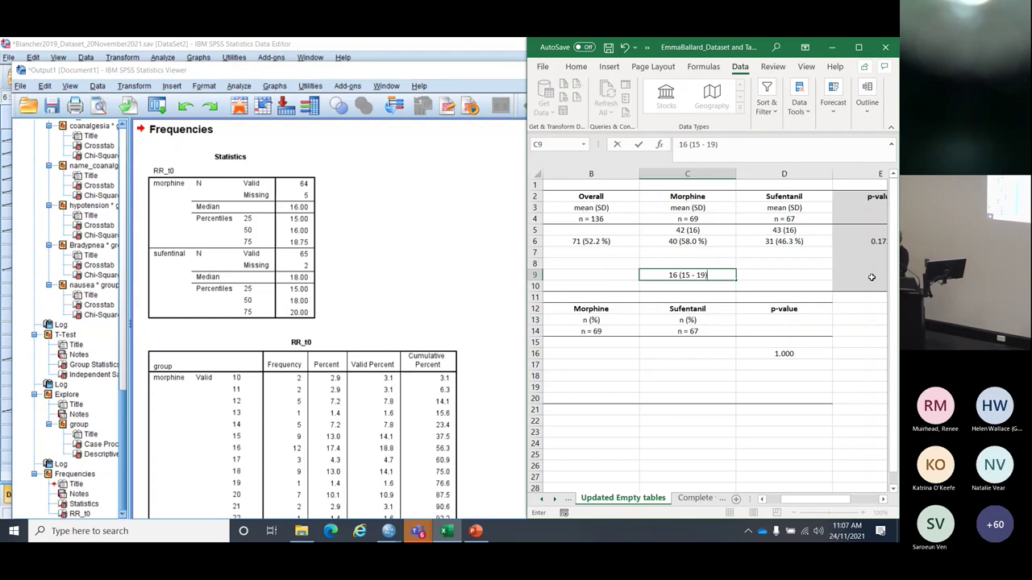
# Step: Commit the Morphine respiratory rate entry and select the empty Overall age cell in the patient characteristics table
pyautogui.press('Return')
pyautogui.press('Up')
pyautogui.press('pagedown')
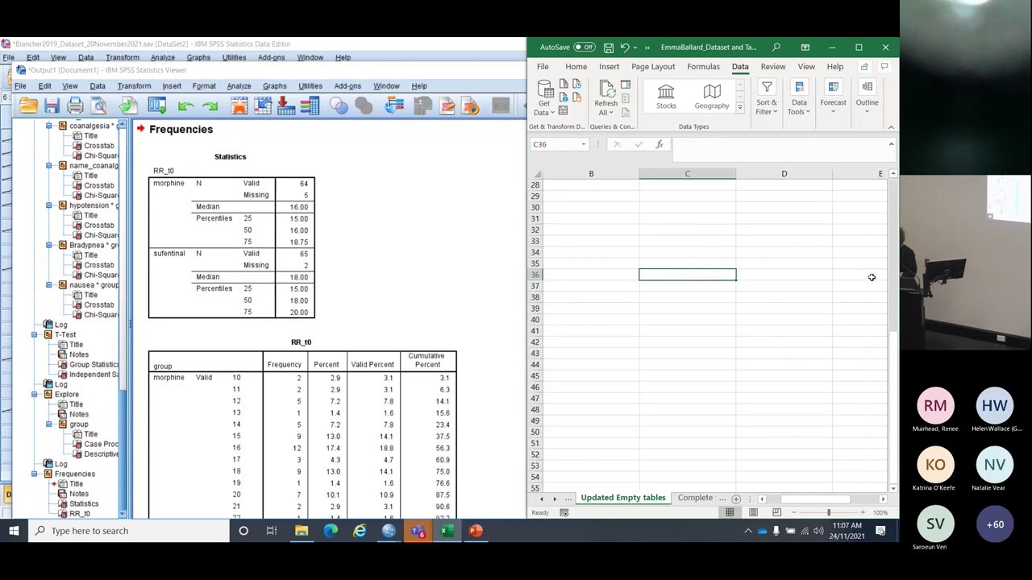
pyautogui.scroll(9, 811, 307)
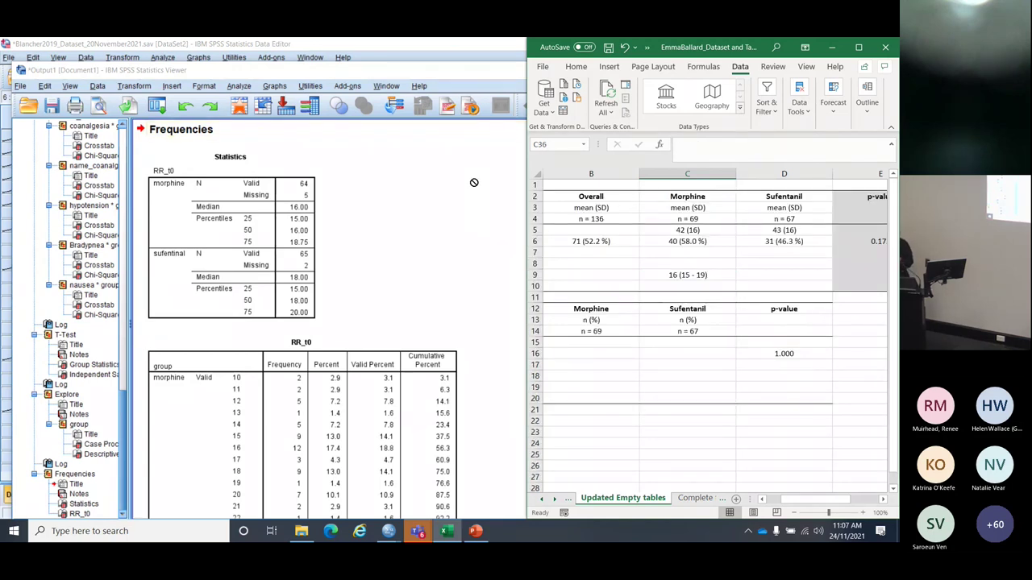
pyautogui.moveTo(681, 196); pyautogui.dragTo(791, 207)
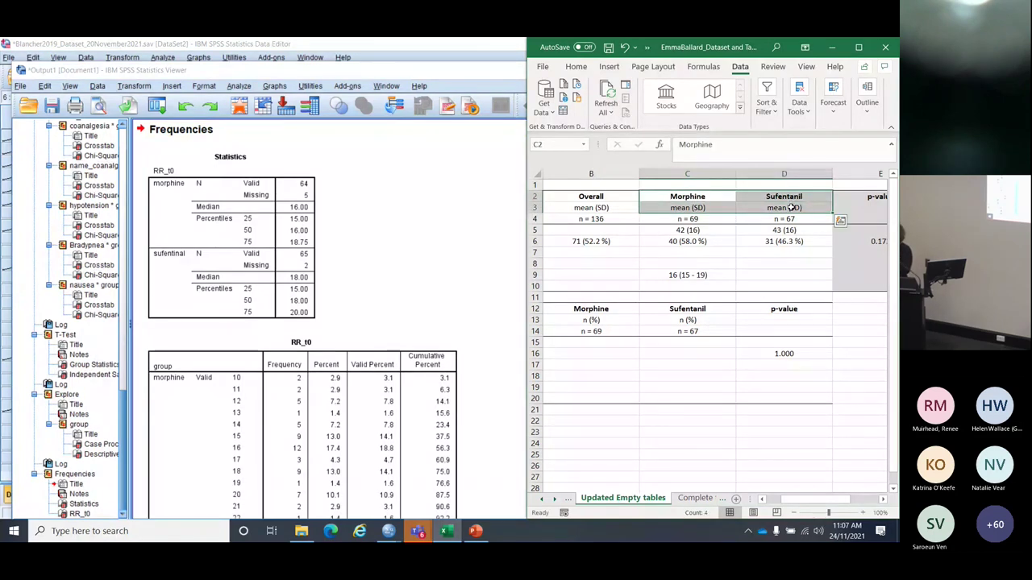
pyautogui.click(584, 196)
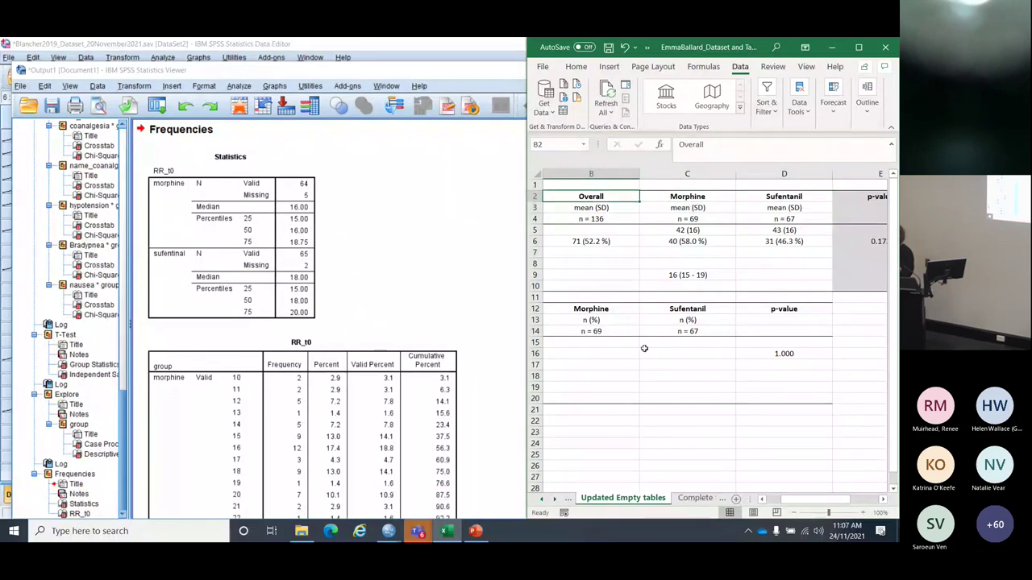
pyautogui.click(579, 264)
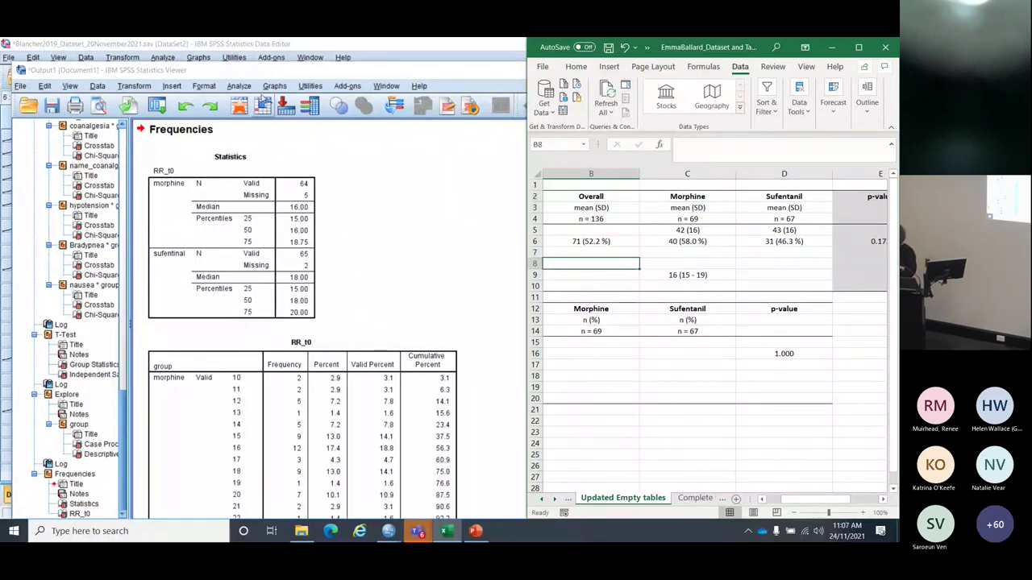
pyautogui.click(617, 230)
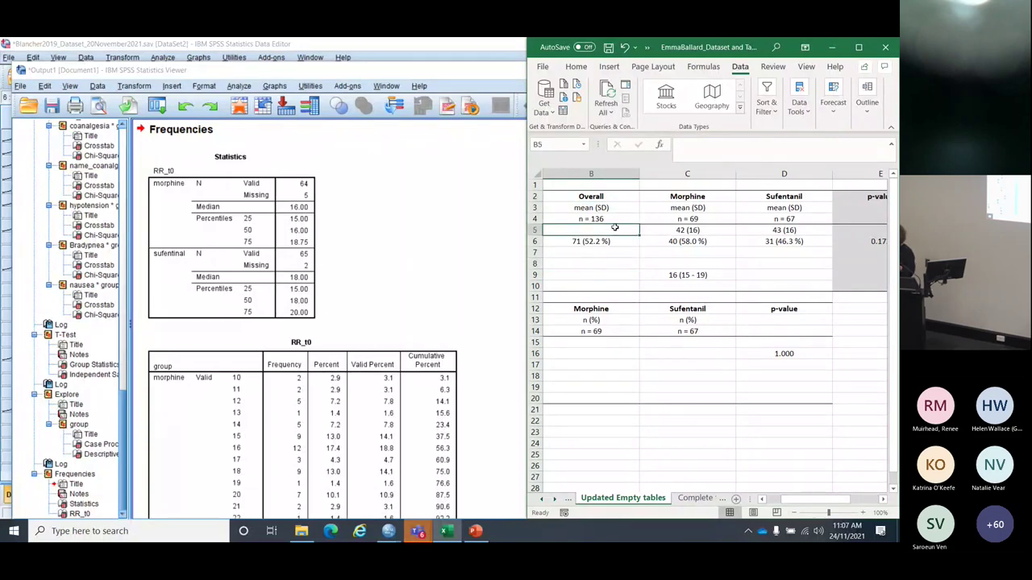
# Step: Switch to SPSS and turn off the file split so that all cases are analysed without creating groups
pyautogui.click(239, 86)
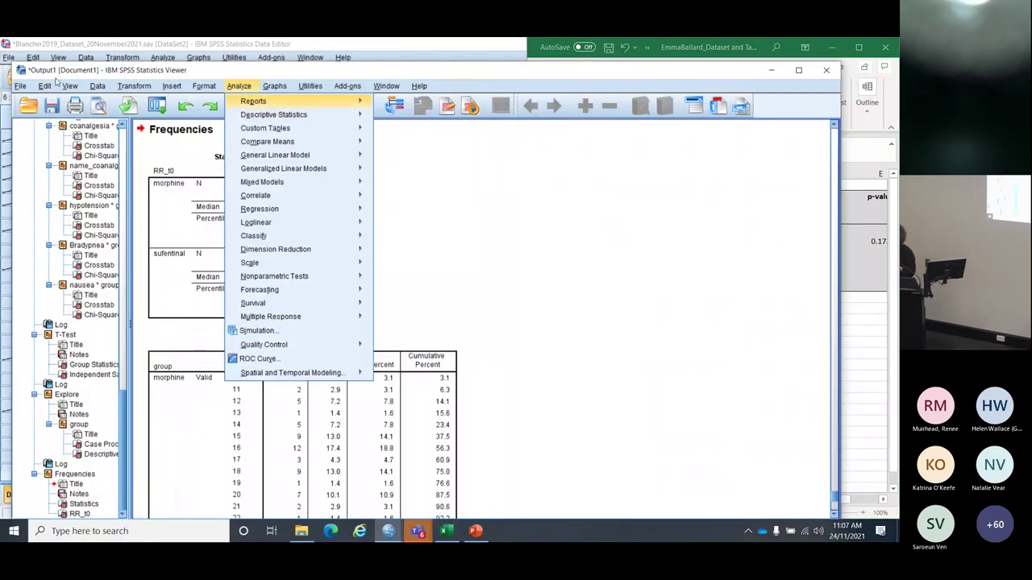
pyautogui.moveTo(107, 89)
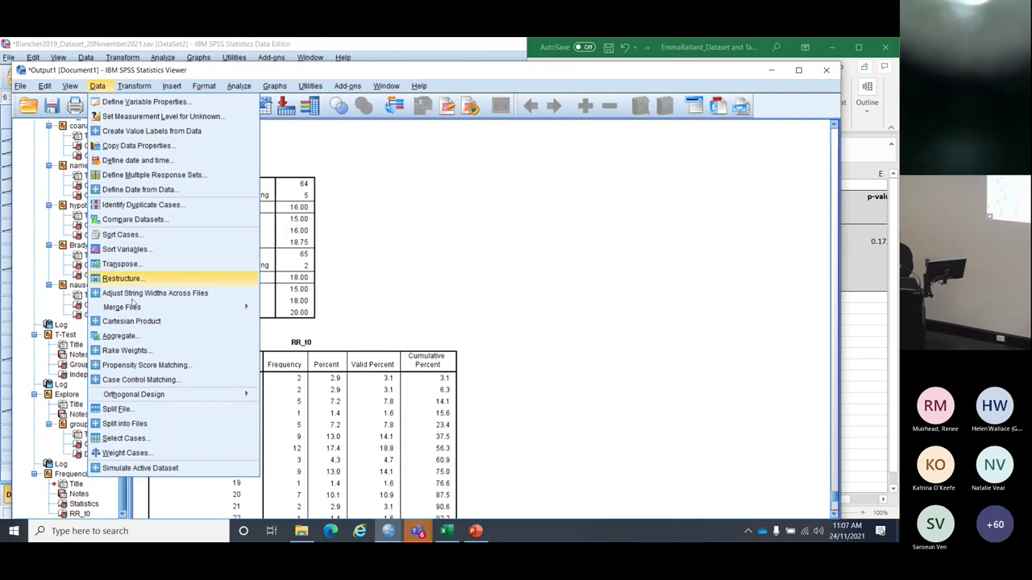
pyautogui.click(117, 409)
pyautogui.click(408, 237)
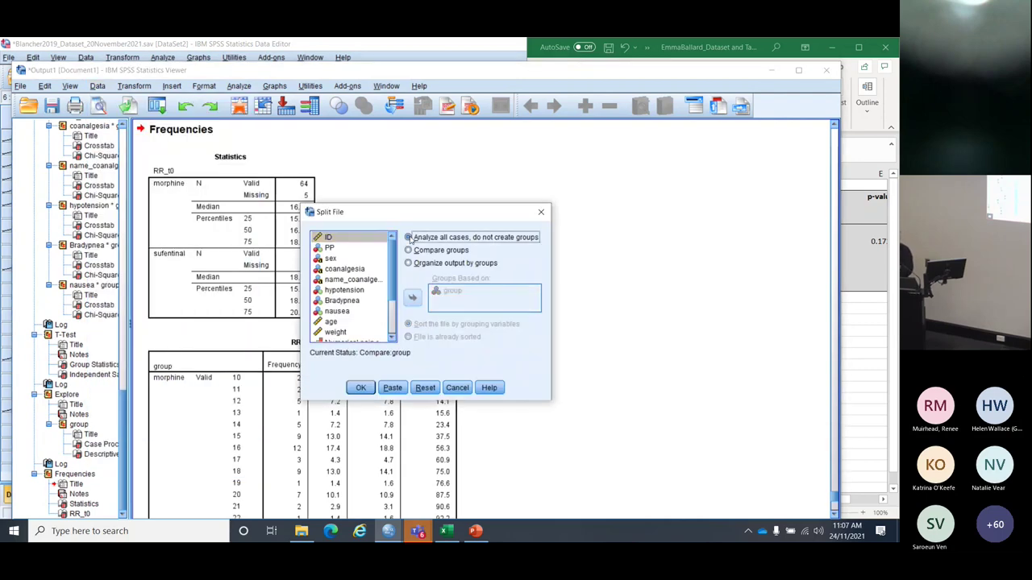
pyautogui.click(360, 387)
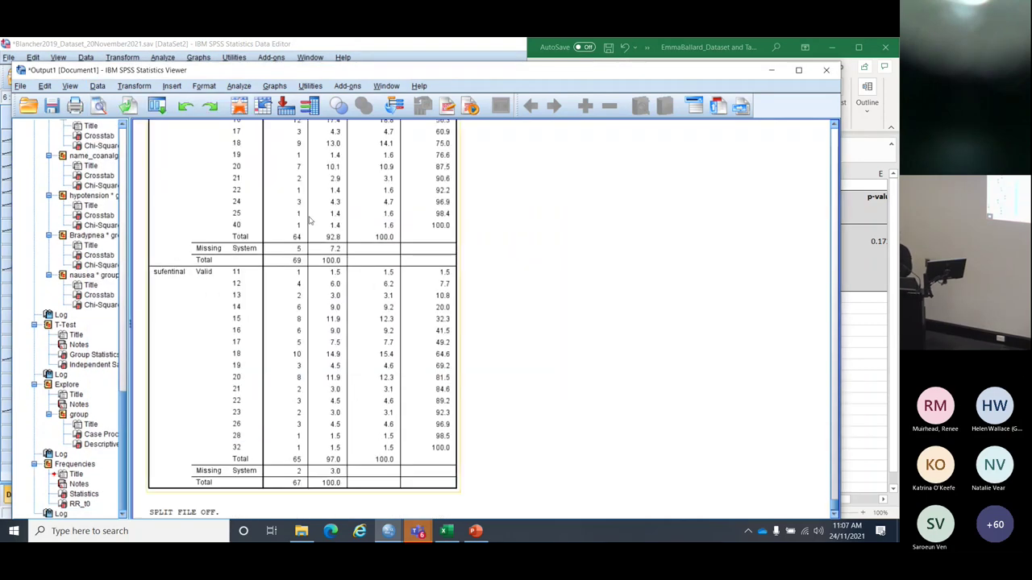
# Step: Set up a Frequencies analysis of age, weight and HR_t0 in place of RR_t0, with frequency tables turned off
pyautogui.click(240, 86)
pyautogui.moveTo(368, 119)
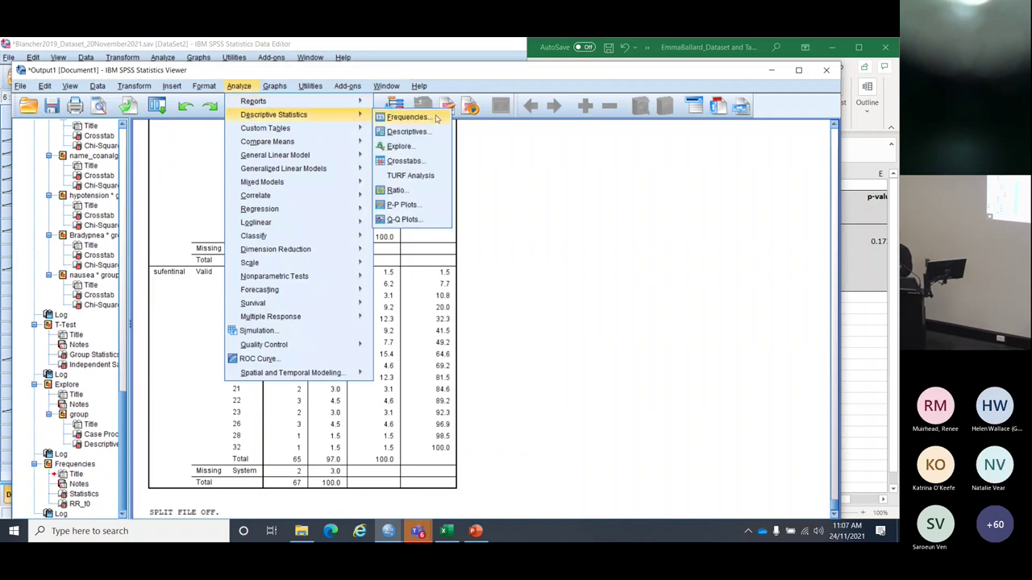
pyautogui.click(405, 117)
pyautogui.click(306, 235)
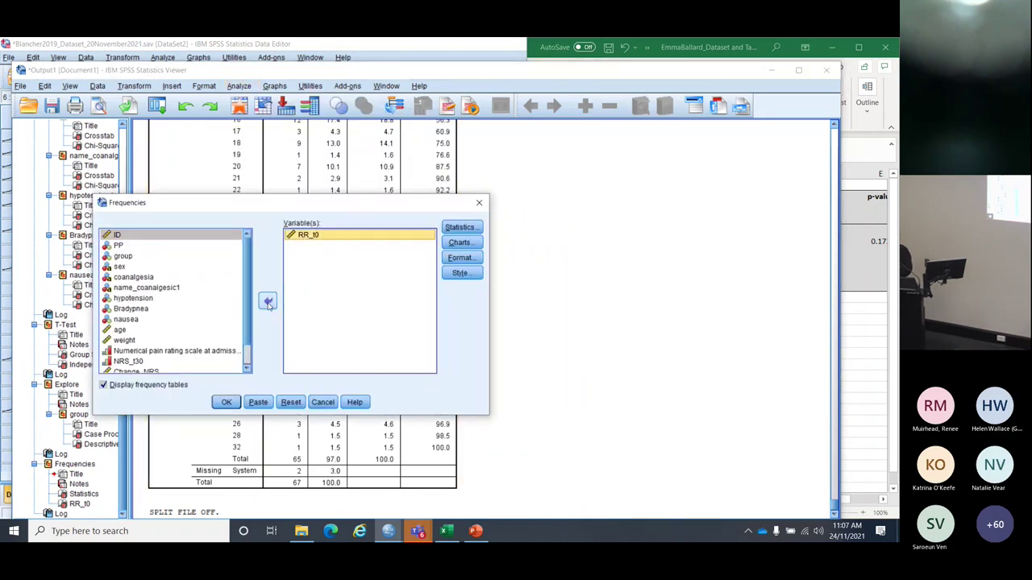
pyautogui.click(267, 301)
pyautogui.click(126, 307)
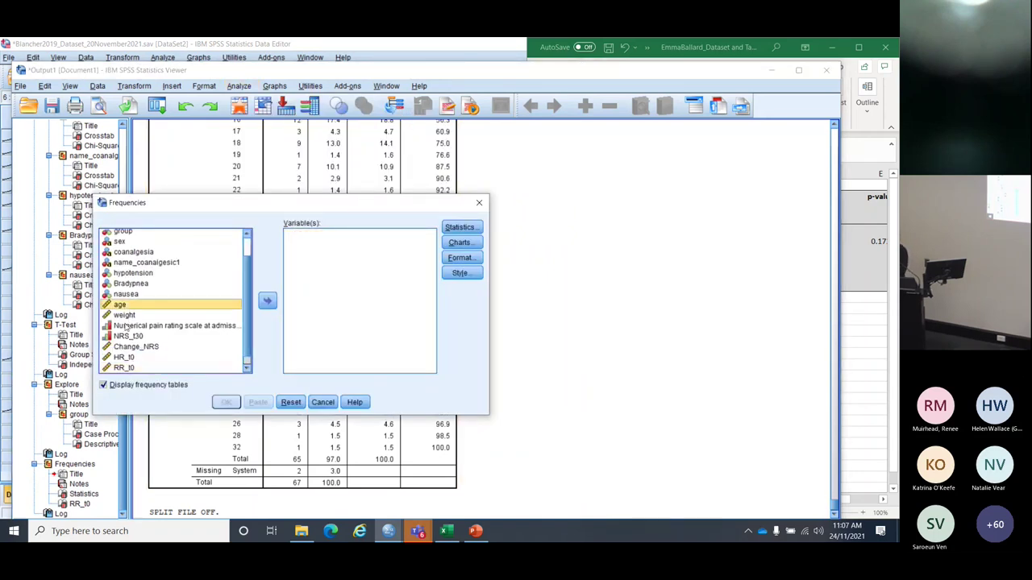
pyautogui.keyDown('shift'); pyautogui.click(118, 316); pyautogui.keyUp('shift')
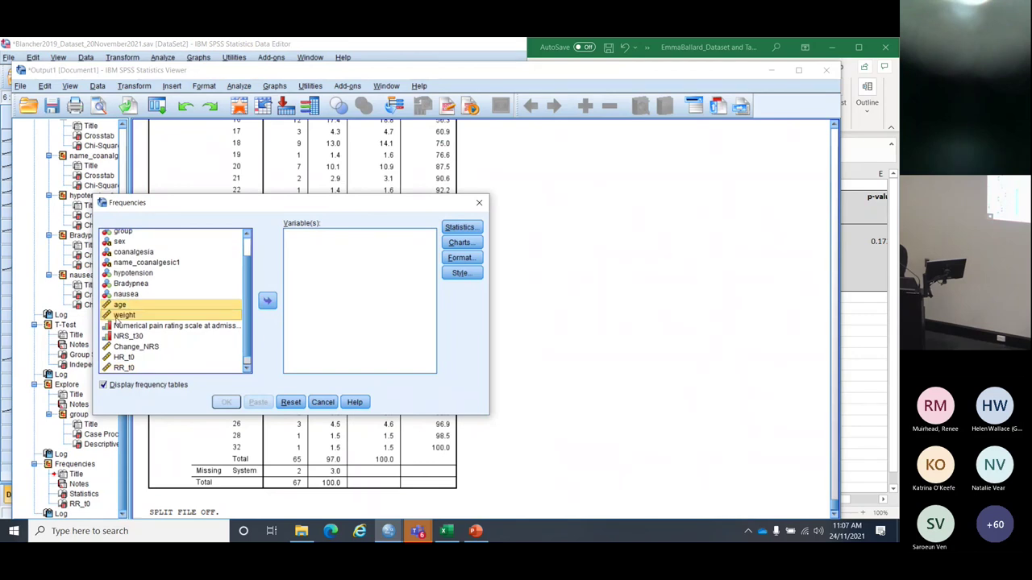
pyautogui.keyDown('ctrl'); pyautogui.click(124, 358); pyautogui.keyUp('ctrl')
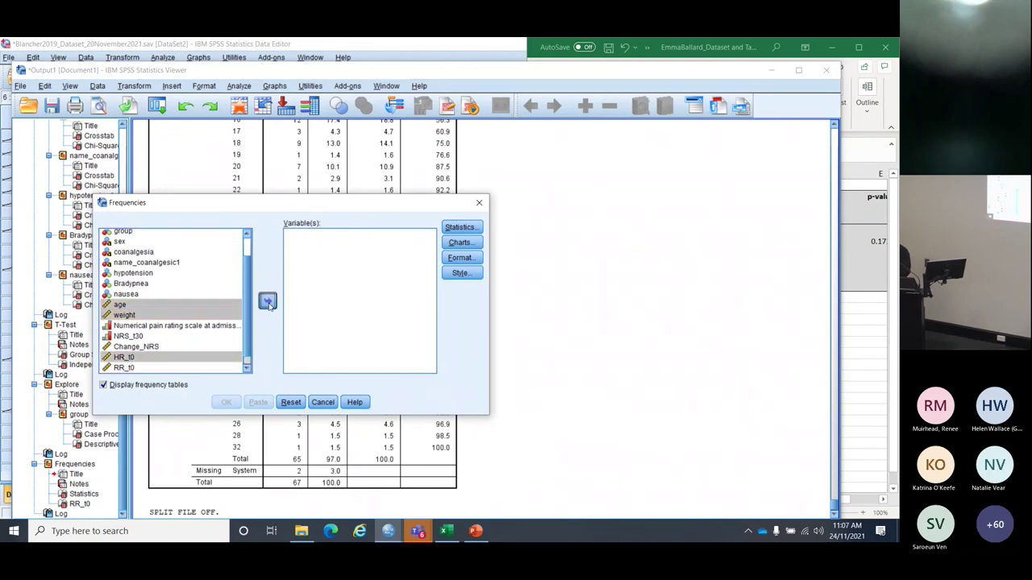
pyautogui.click(267, 302)
pyautogui.click(103, 385)
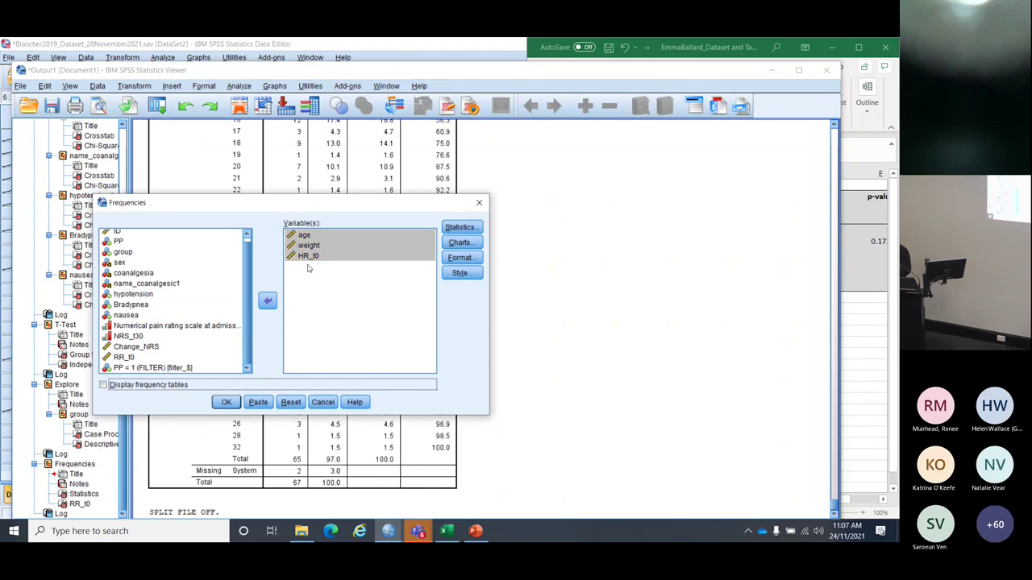
# Step: Change the Frequencies statistics to mean and standard deviation only, clearing quartiles and median, and run the analysis
pyautogui.click(456, 228)
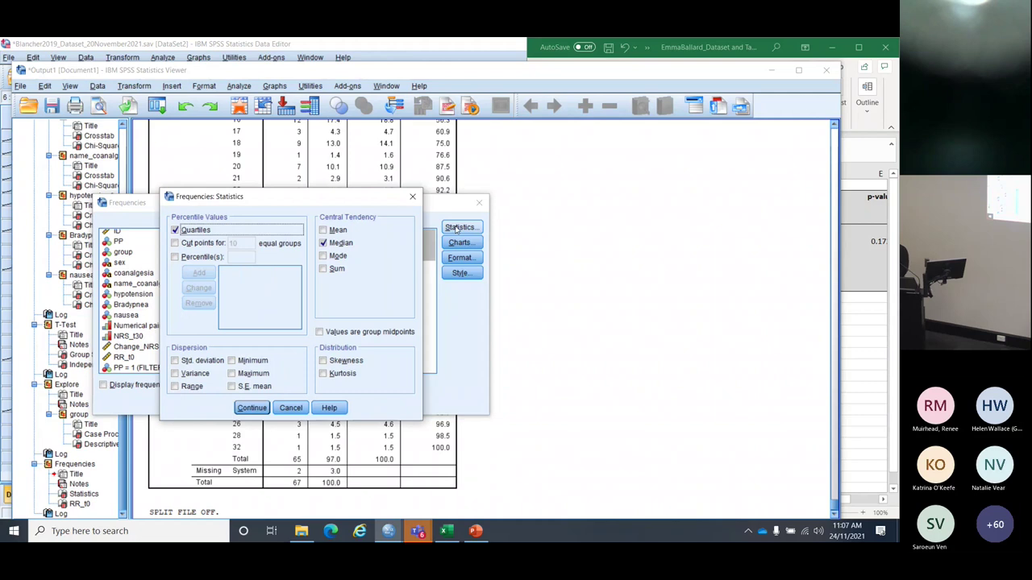
pyautogui.click(324, 230)
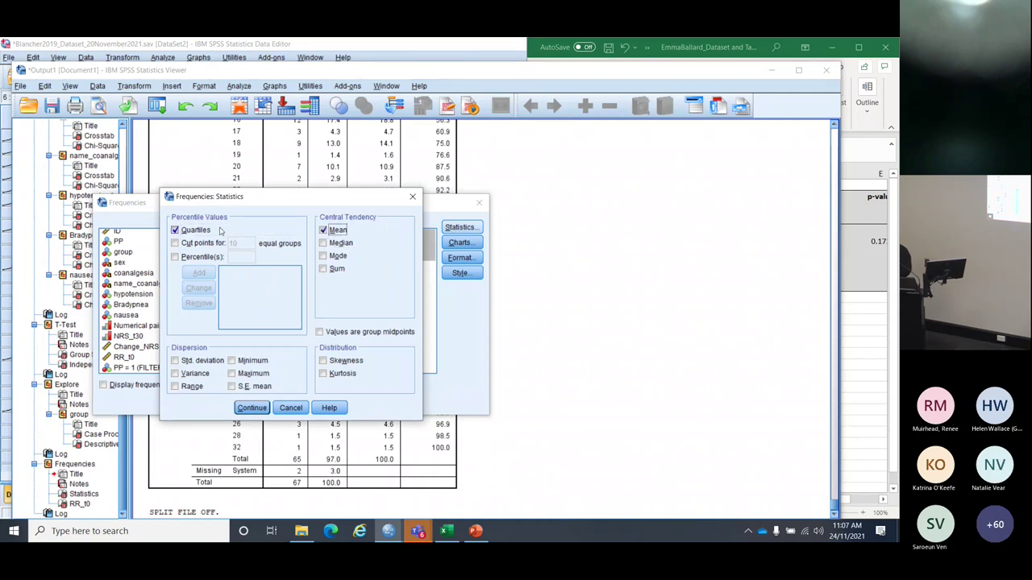
pyautogui.click(174, 231)
pyautogui.click(175, 360)
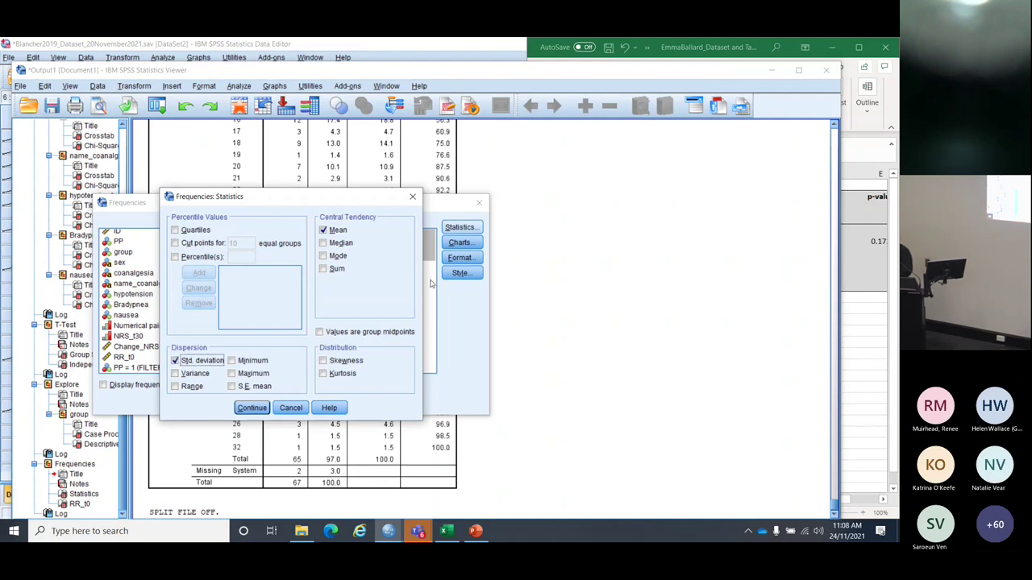
pyautogui.click(251, 408)
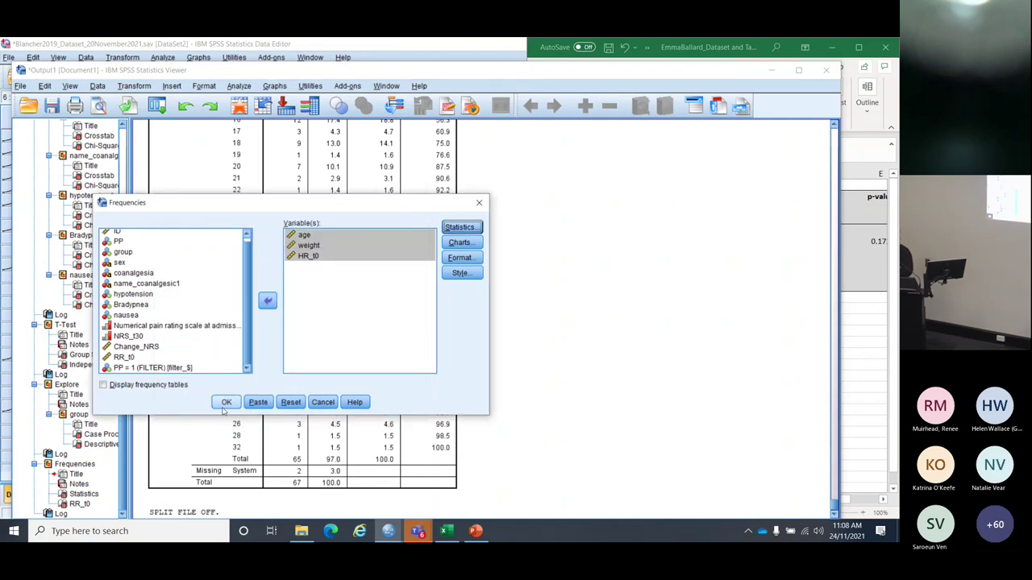
pyautogui.click(224, 403)
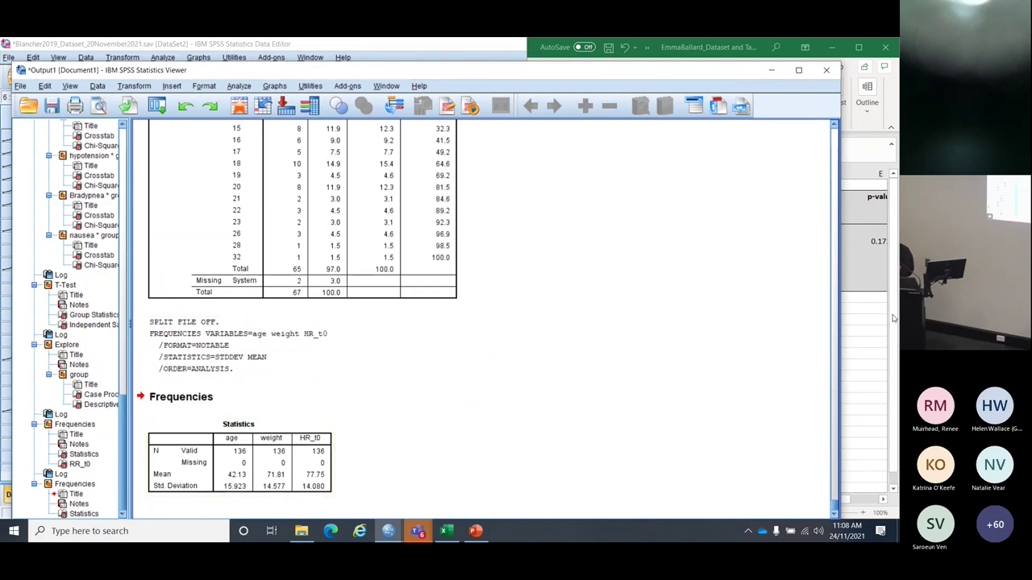
# Step: Switch to Excel and enter the Overall age in years, mean (SD), as 42 (16) in the patient characteristics table
pyautogui.hotkey('alt', 'Tab')
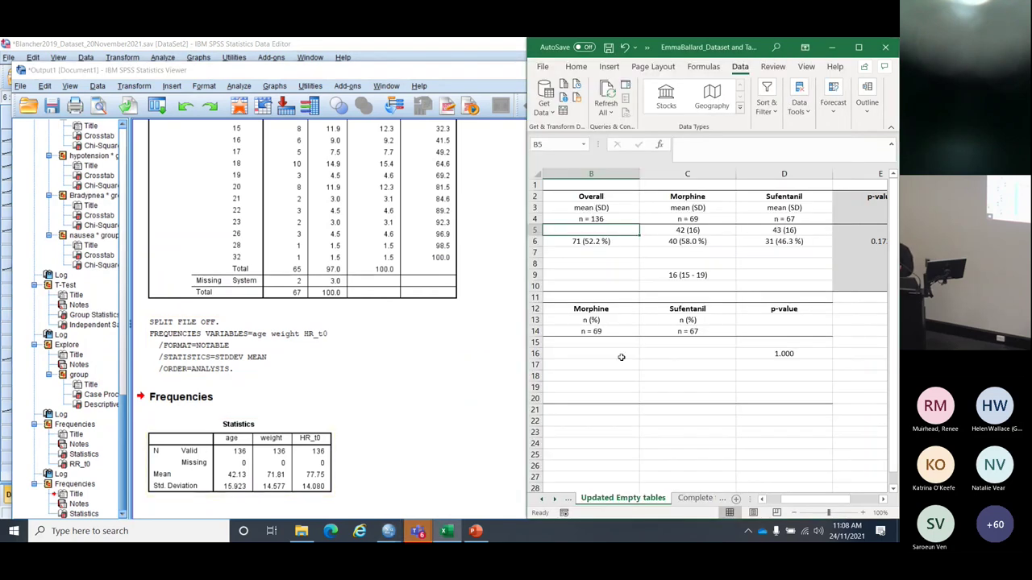
pyautogui.press('Left')
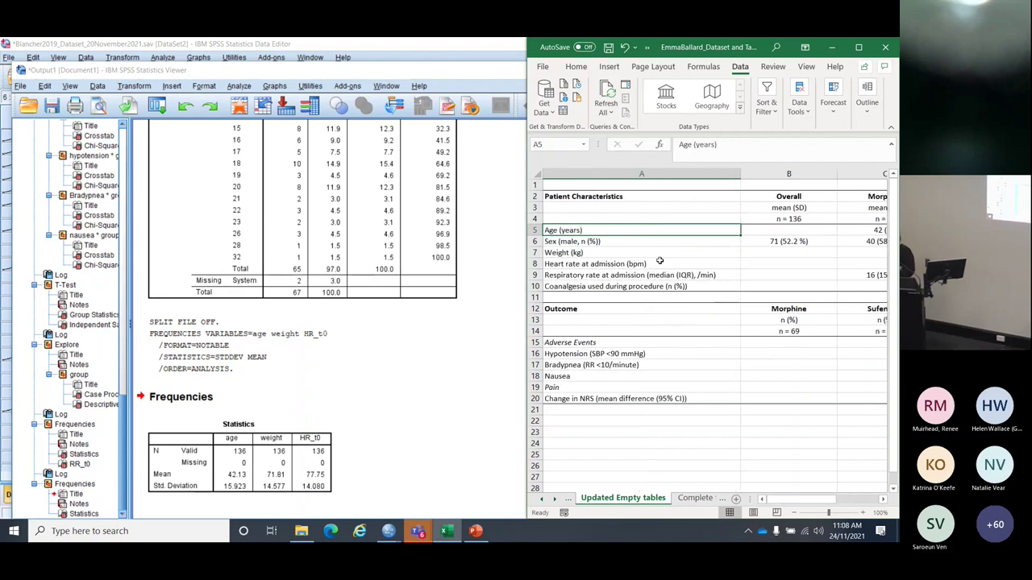
pyautogui.press('Right')
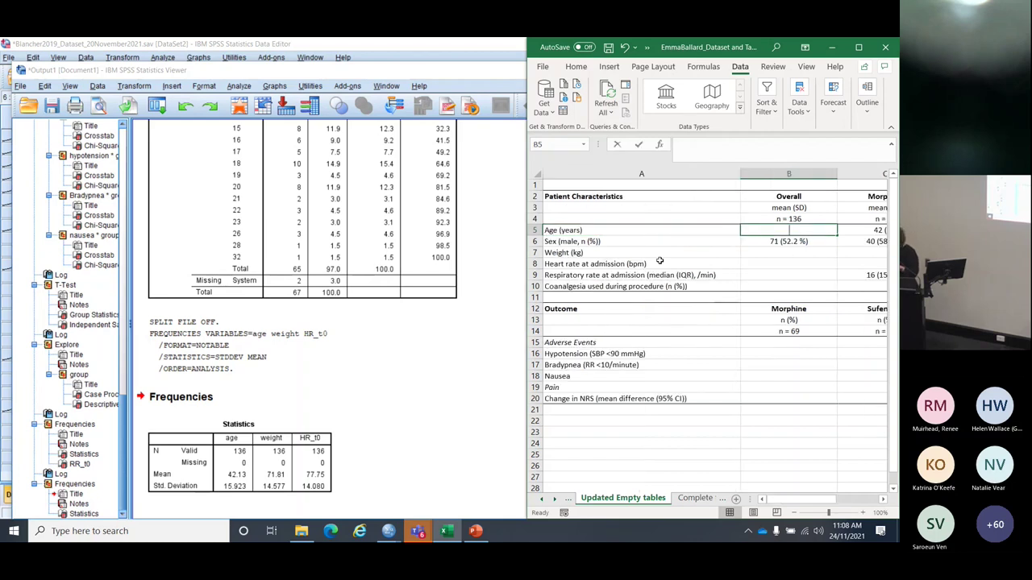
pyautogui.write('42 (')
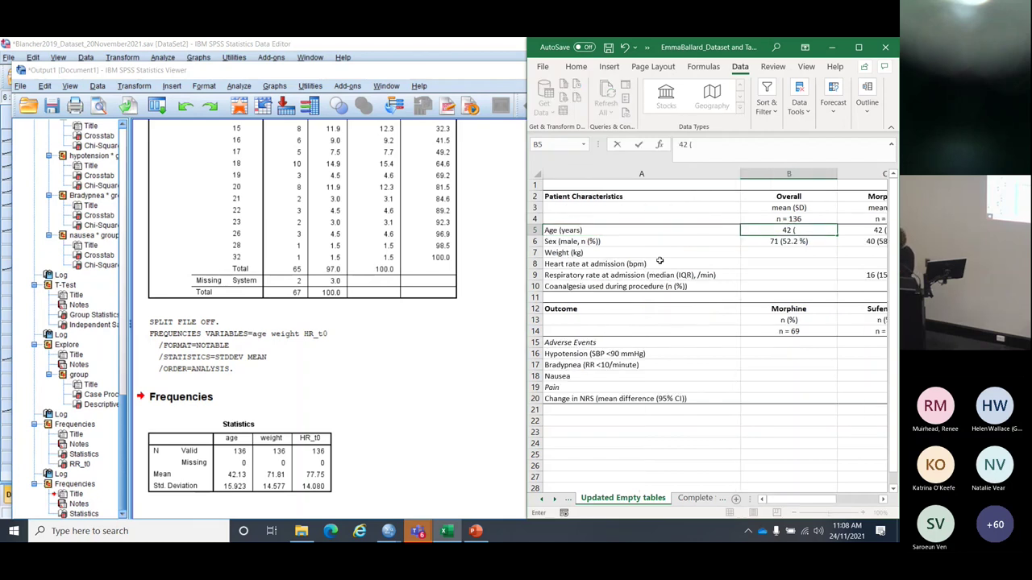
pyautogui.write('16)')
pyautogui.press('Return')
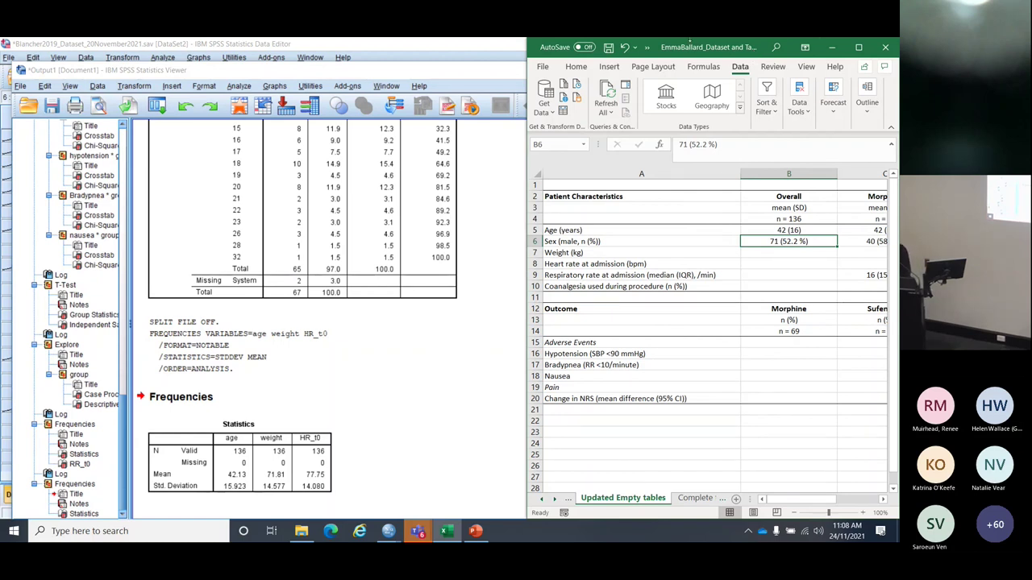
# Step: In SPSS, run an independent-samples nonparametric test with RR_t0 as the test field and group as the grouping field
pyautogui.click(195, 58)
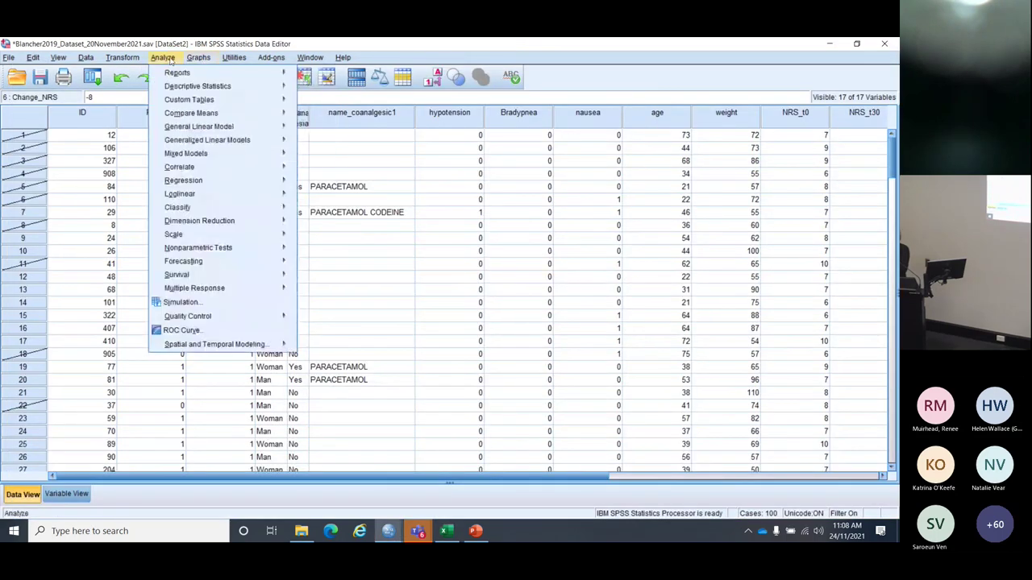
pyautogui.moveTo(195, 250)
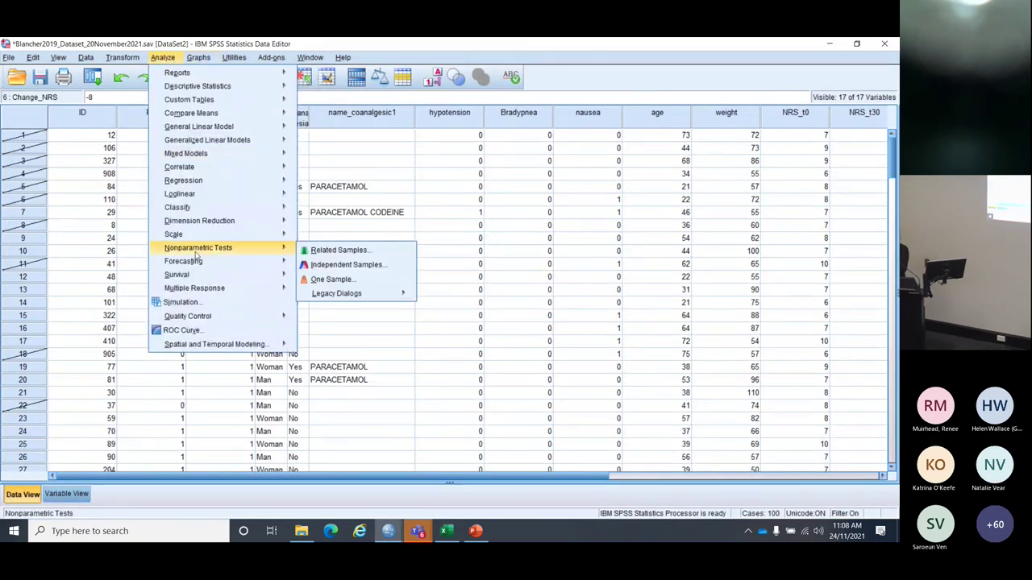
pyautogui.click(314, 266)
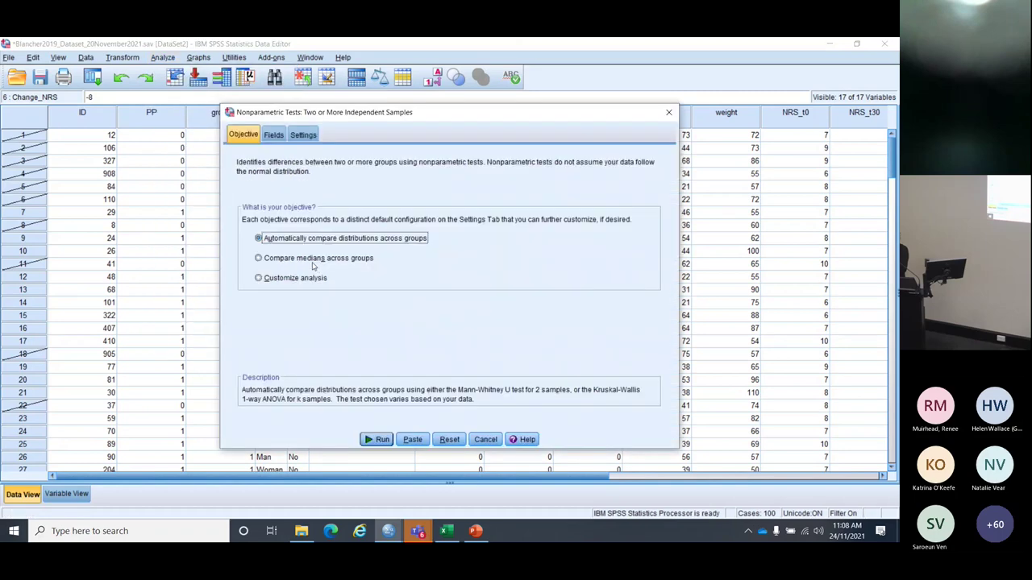
pyautogui.click(274, 135)
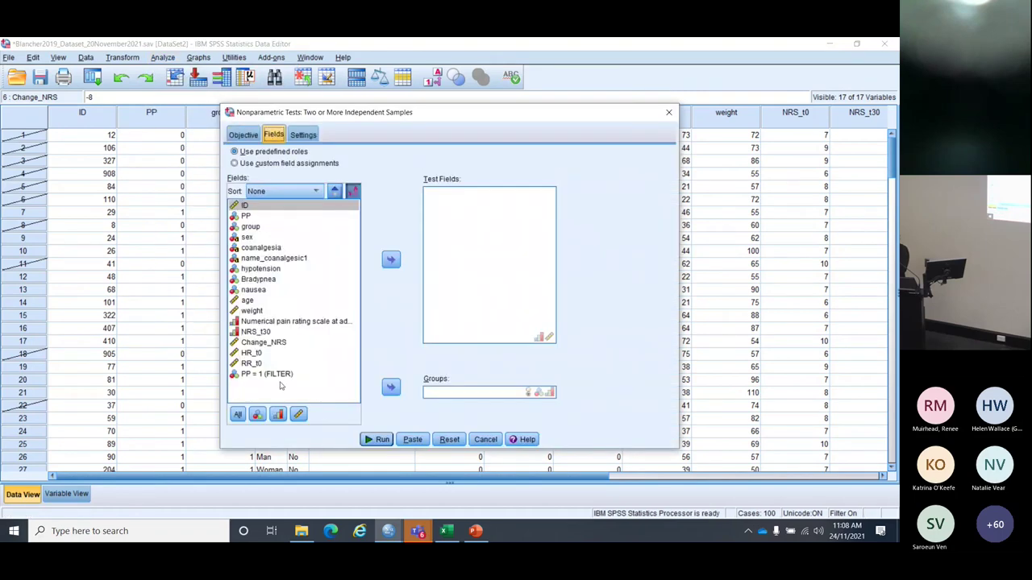
pyautogui.click(254, 364)
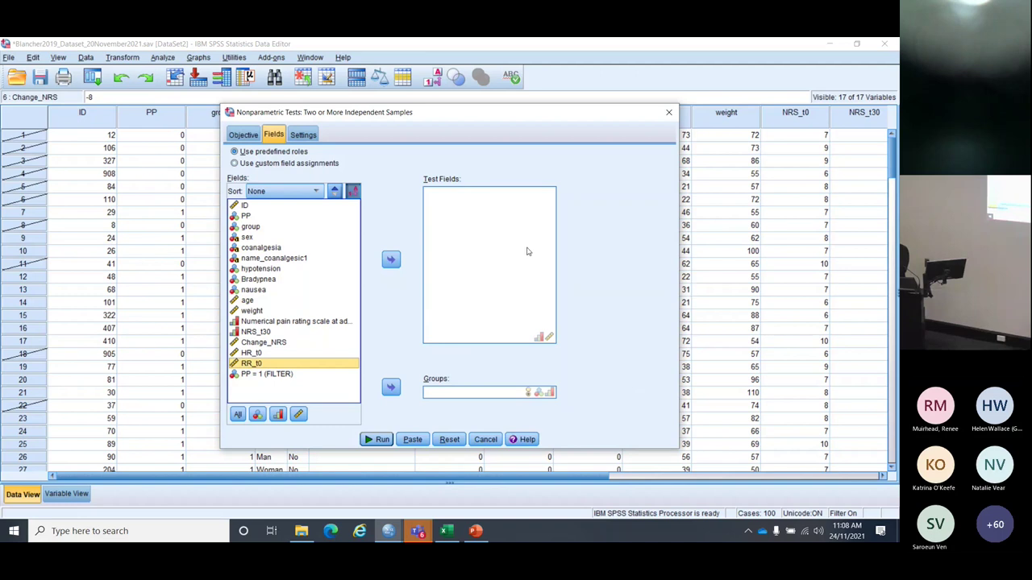
pyautogui.click(391, 259)
pyautogui.click(246, 226)
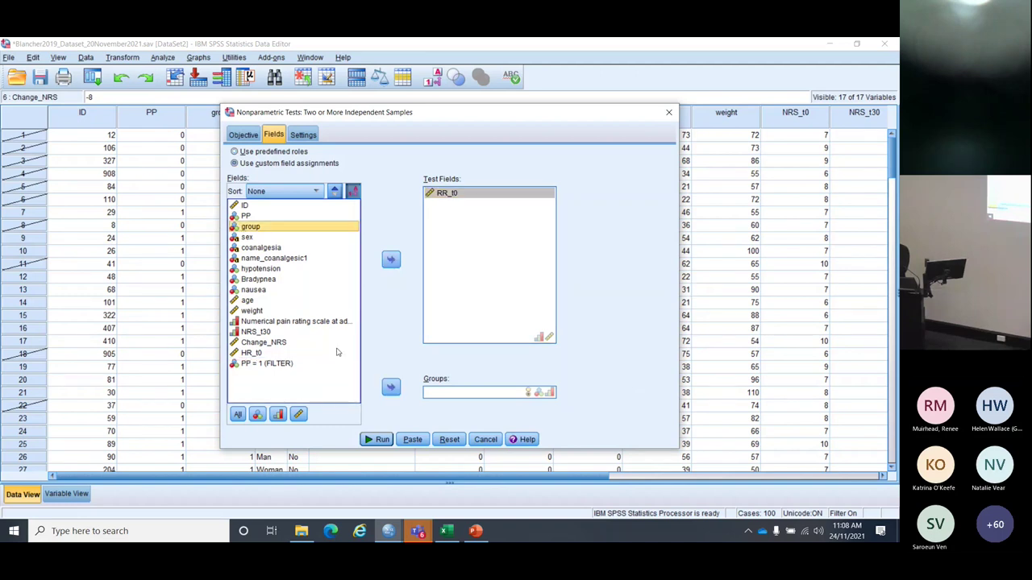
pyautogui.click(391, 387)
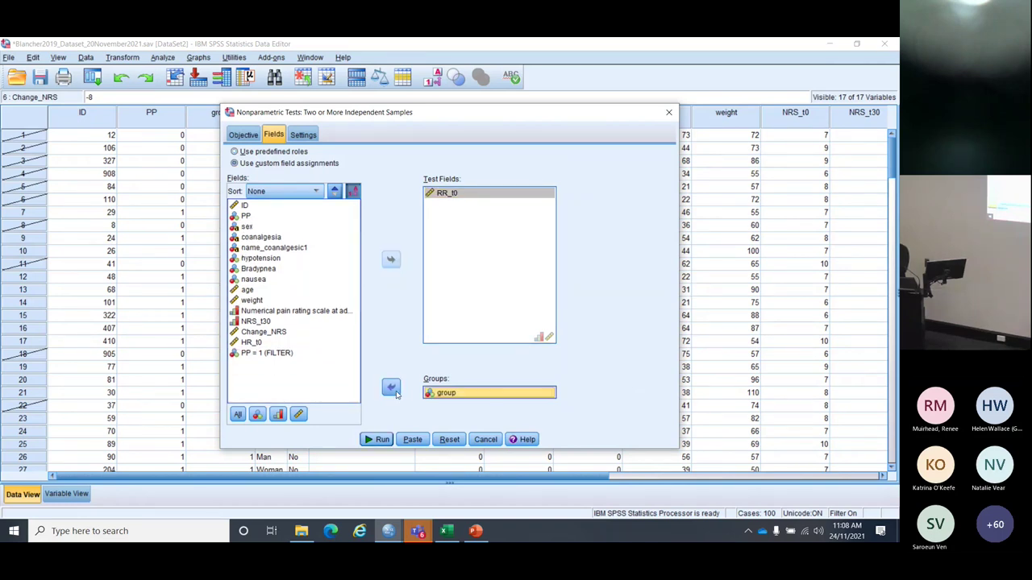
pyautogui.click(378, 439)
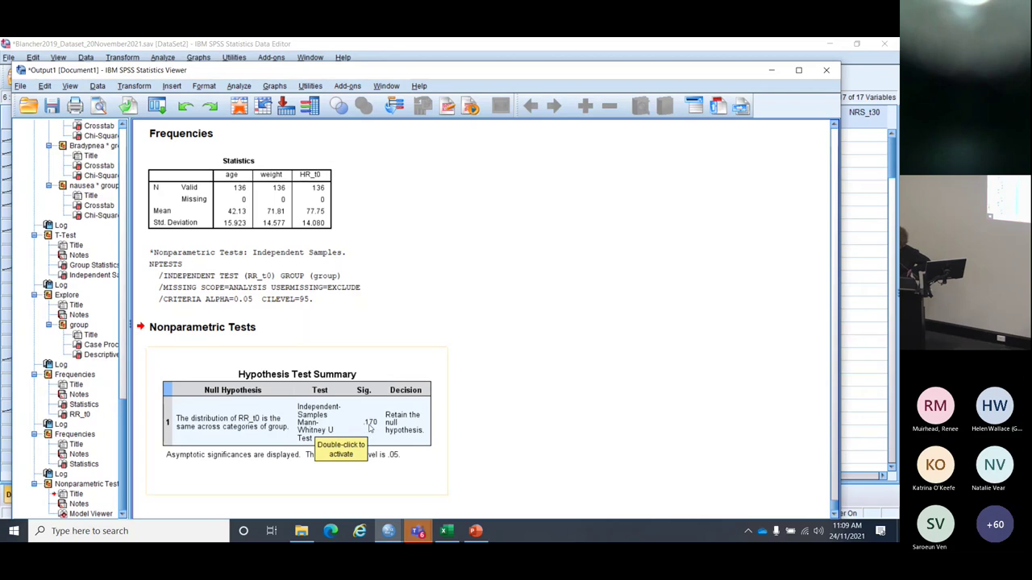
pyautogui.click(860, 250)
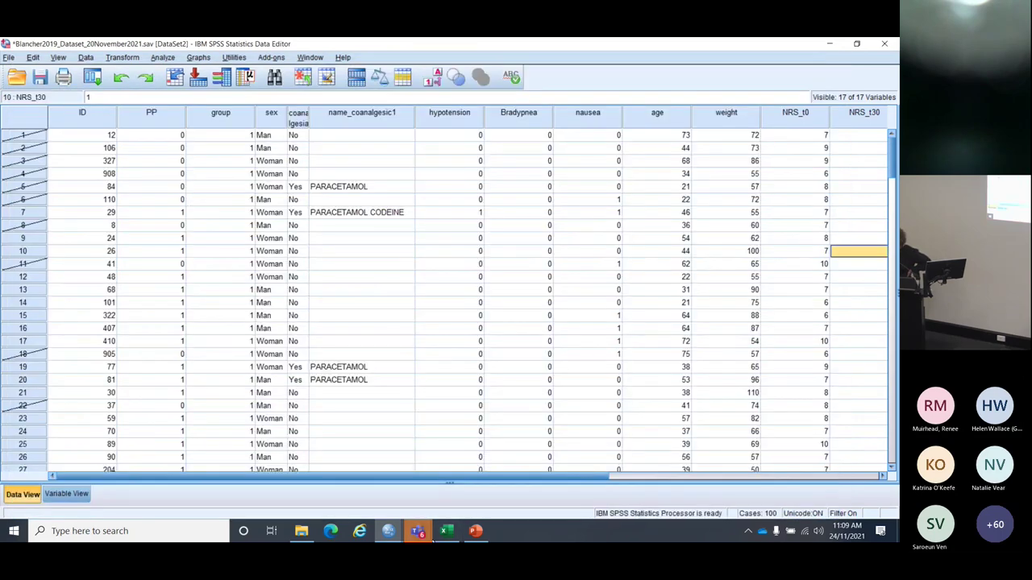
# Step: Switch to the Excel tables and enter 0.170 as the p-value for respiratory rate at admission
pyautogui.click(445, 530)
pyautogui.click(591, 432)
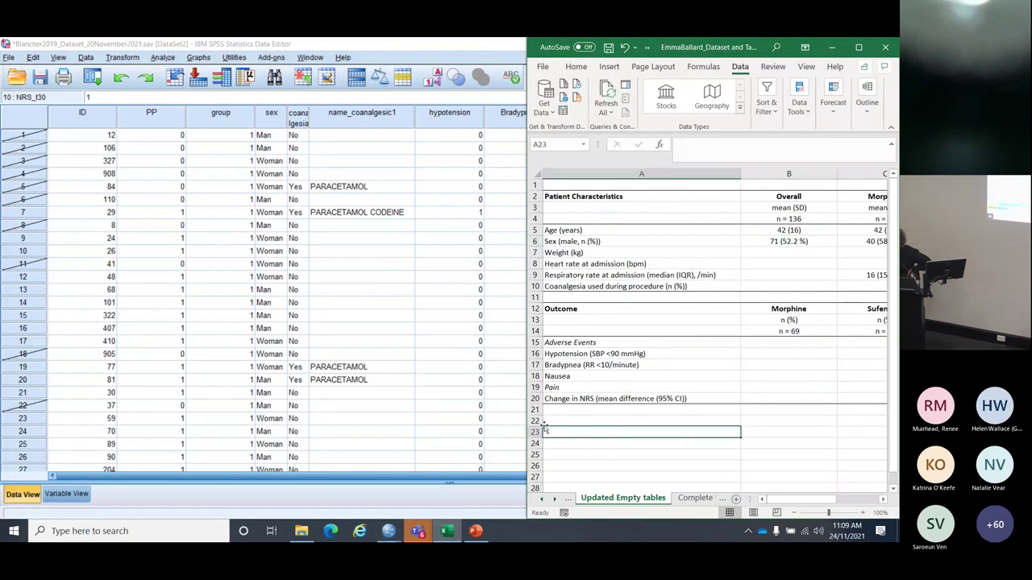
pyautogui.moveTo(524, 422); pyautogui.dragTo(95, 387)
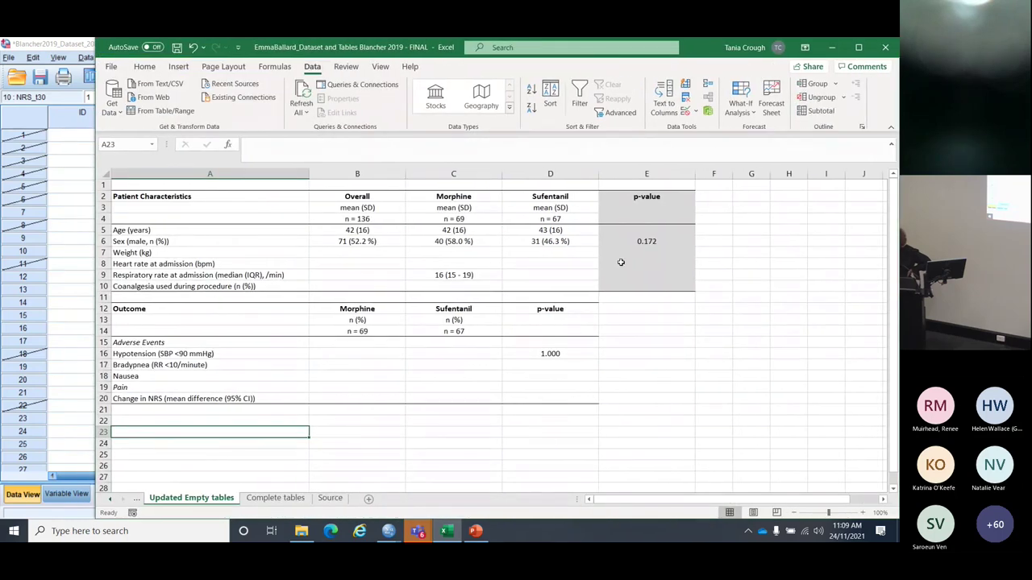
pyautogui.moveTo(622, 274); pyautogui.dragTo(622, 264)
pyautogui.press('Down')
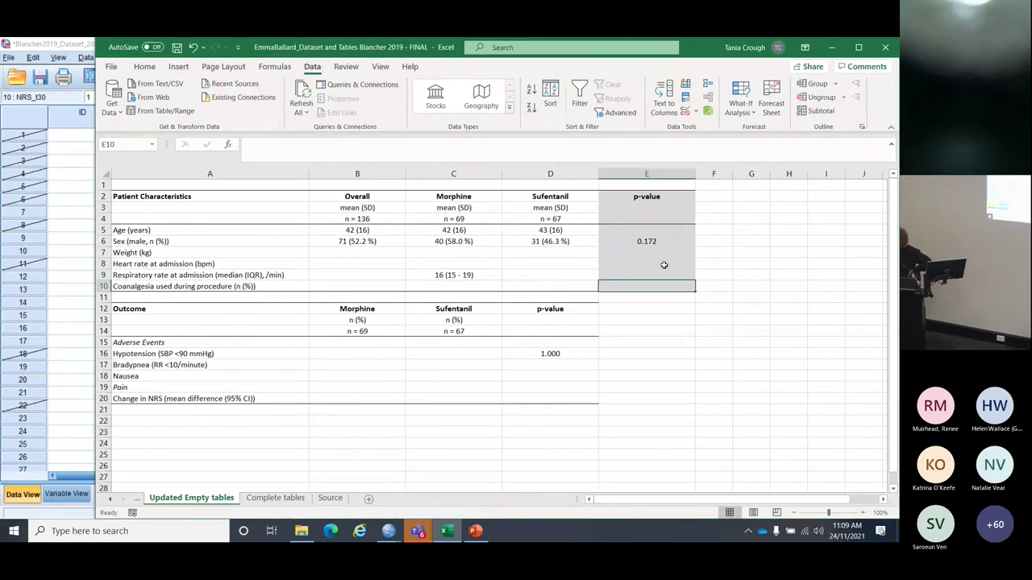
pyautogui.press('Up')
pyautogui.write('0.170')
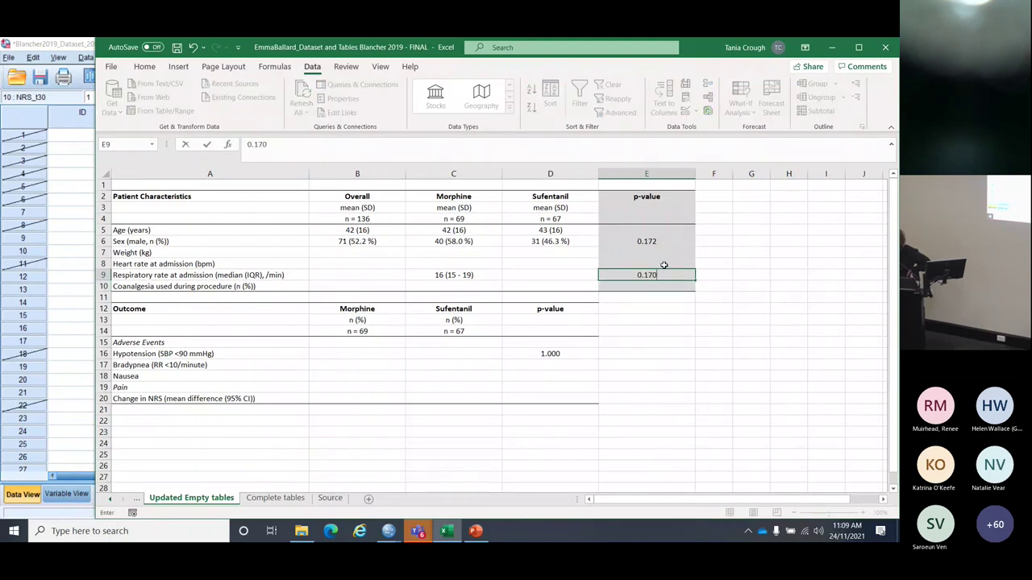
pyautogui.press('Return')
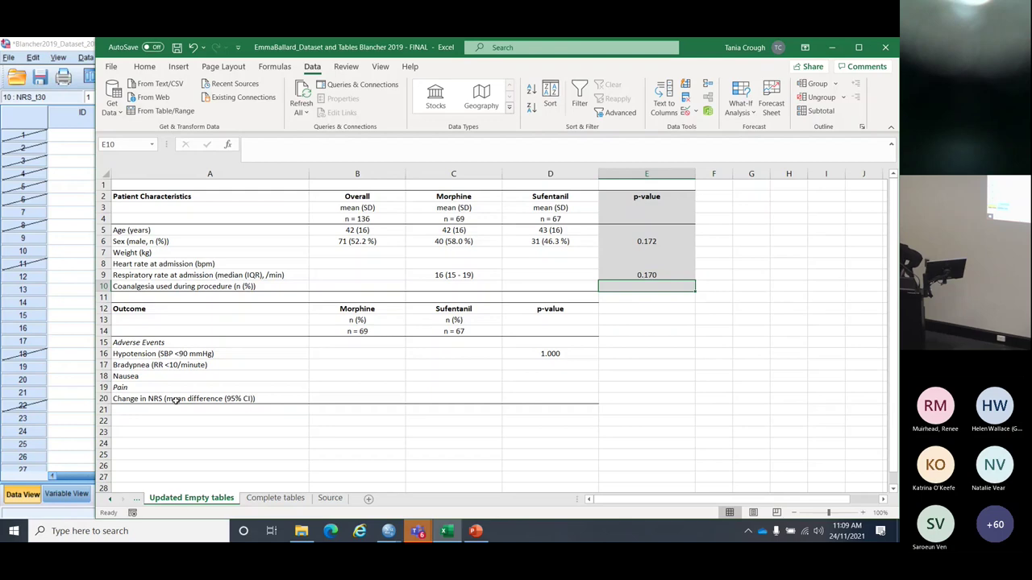
# Step: Open the Complete tables sheet and look at the Overall age and weight summaries
pyautogui.click(294, 499)
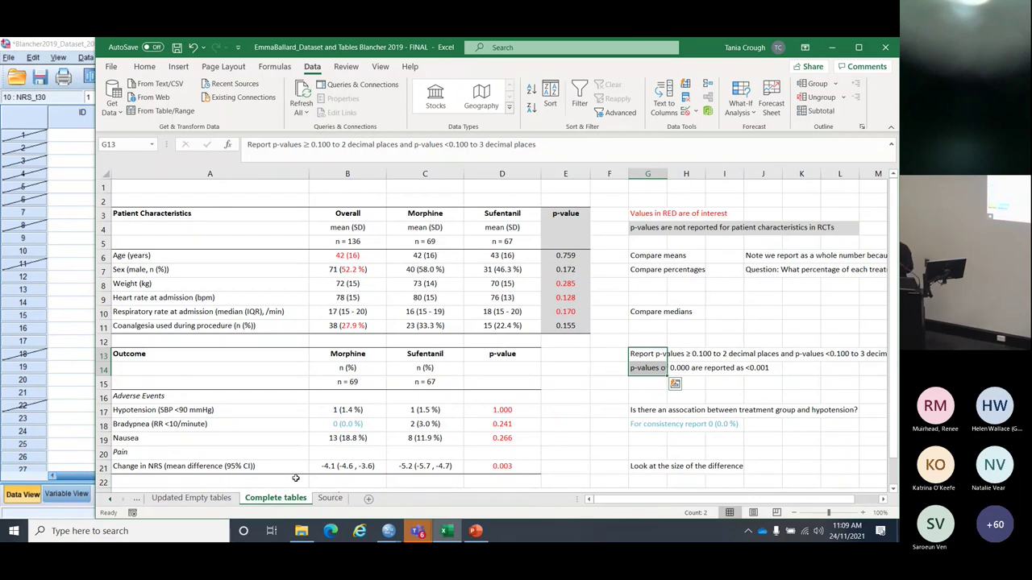
pyautogui.click(347, 255)
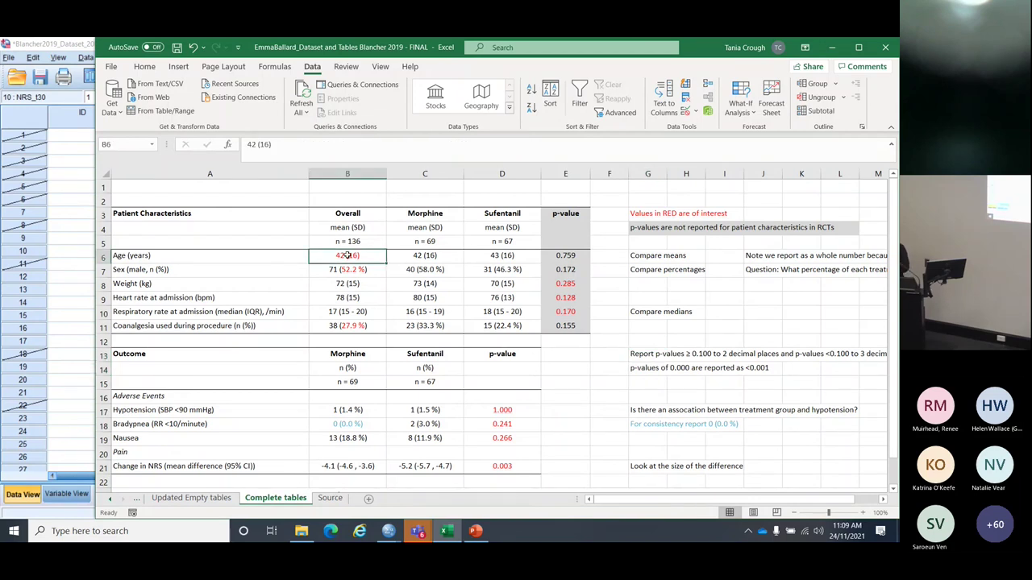
pyautogui.click(347, 287)
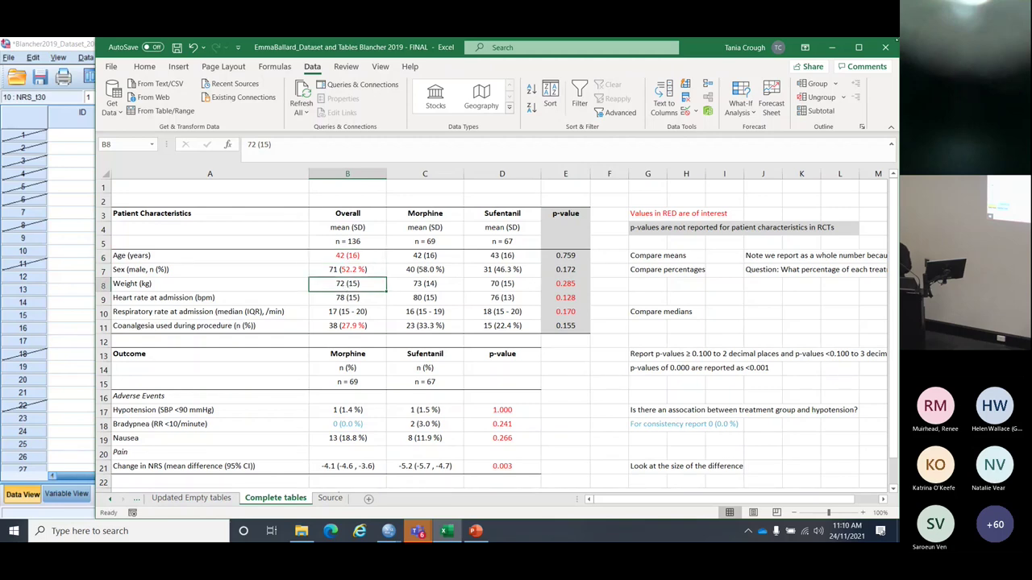
# Step: Maximise the workbook and remove the NRS_t30 filter on the SPSS dataset sheet to show all records
pyautogui.click(859, 47)
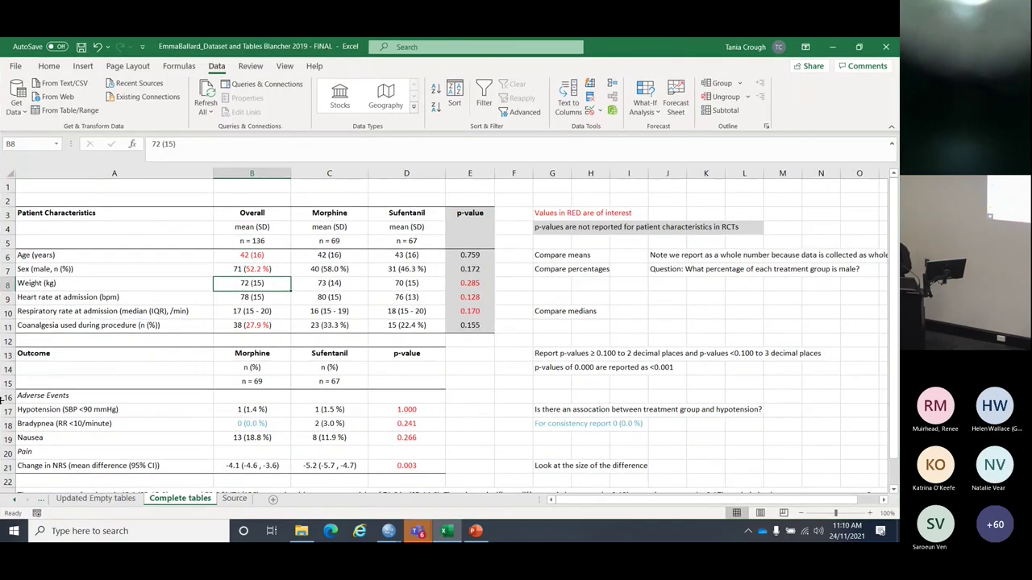
pyautogui.click(14, 500)
pyautogui.click(13, 500)
pyautogui.click(78, 499)
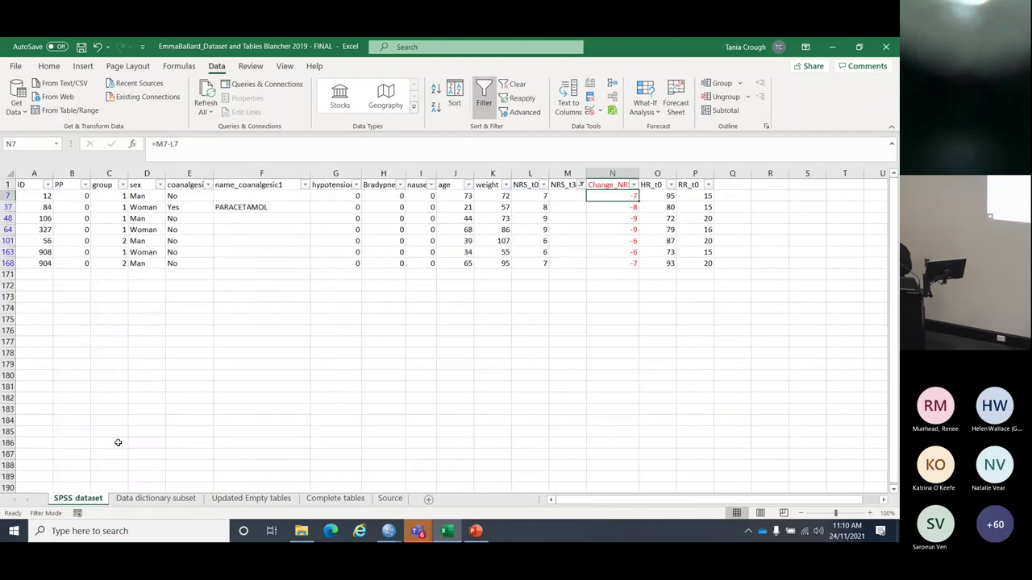
pyautogui.click(581, 186)
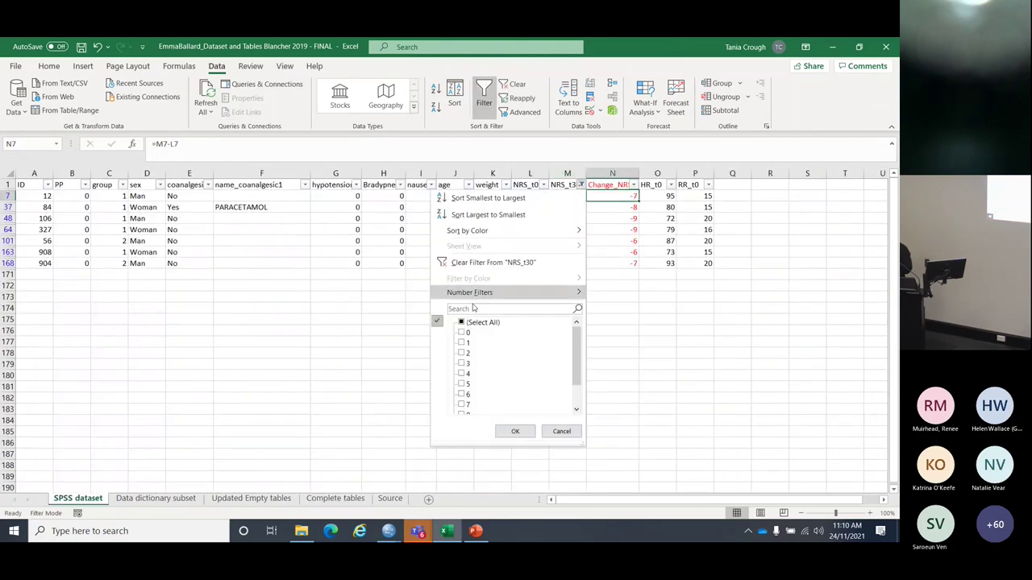
pyautogui.click(515, 431)
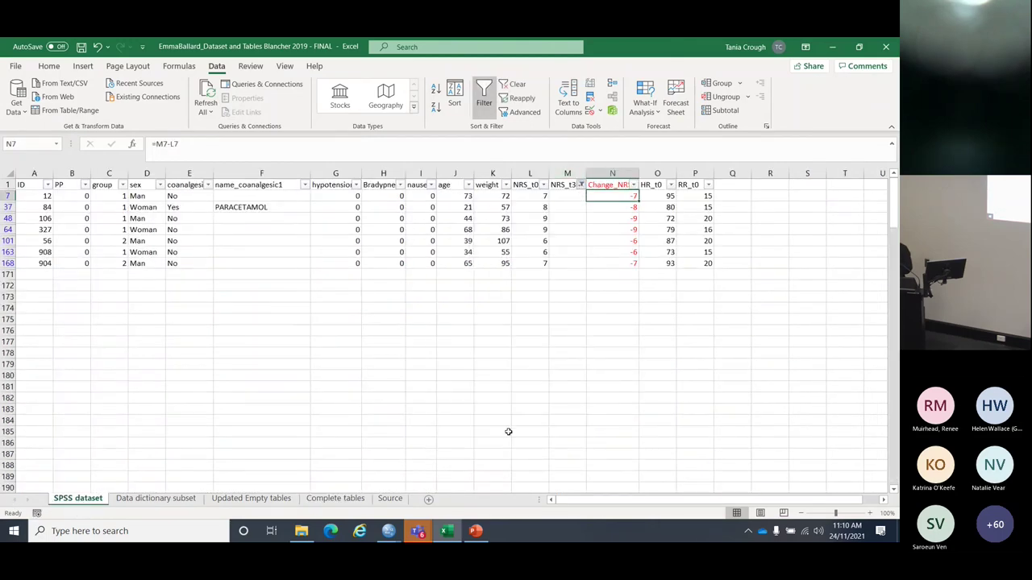
# Step: Examine how precisely the age and weight values are recorded in the SPSS dataset sheet
pyautogui.click(458, 196)
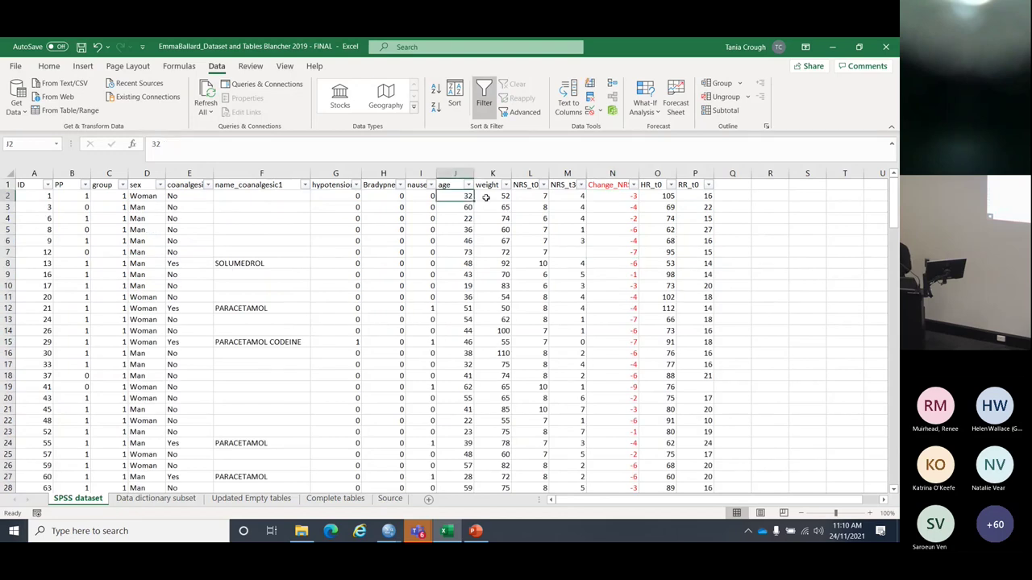
pyautogui.click(492, 197)
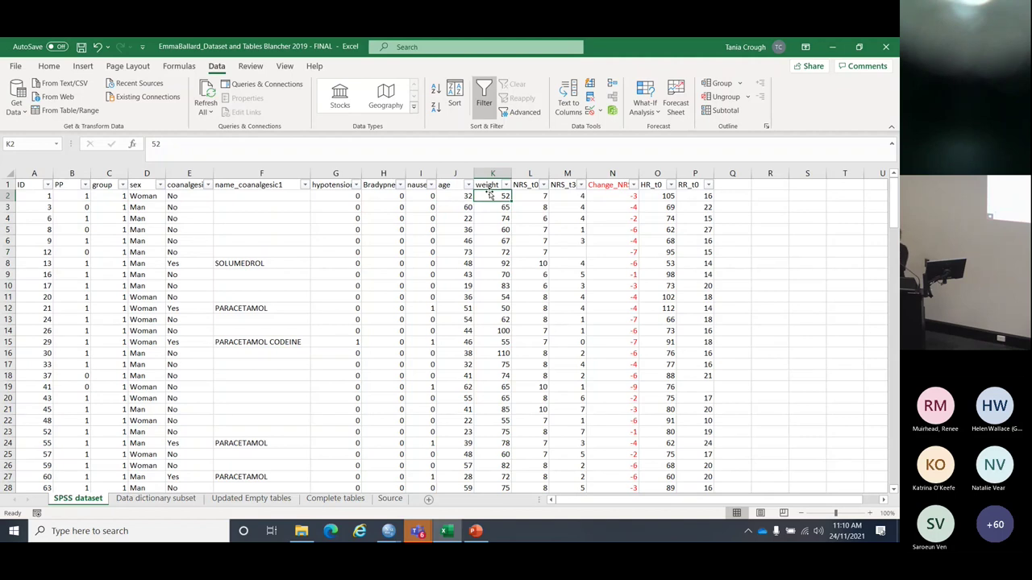
pyautogui.click(449, 194)
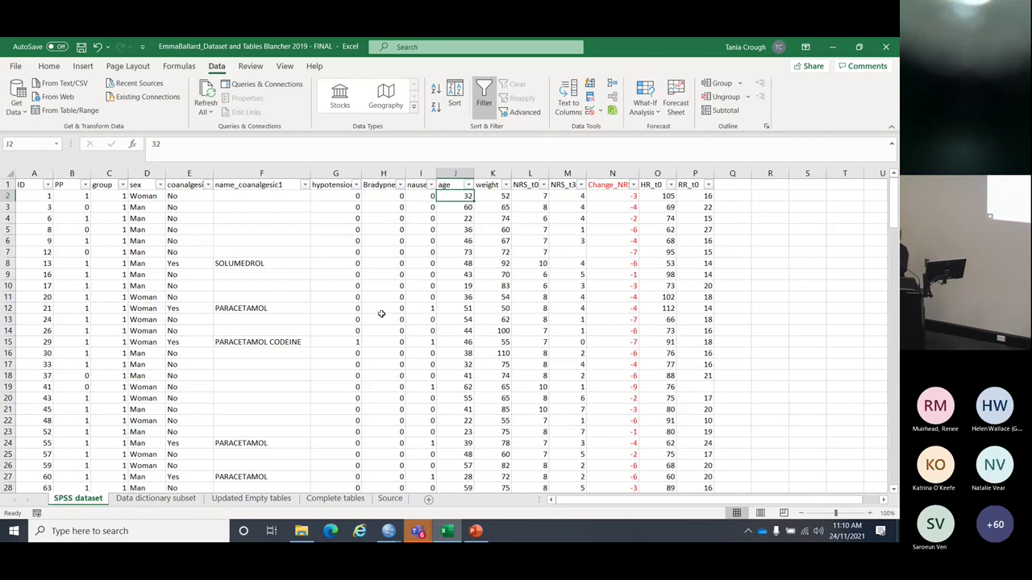
pyautogui.click(460, 216)
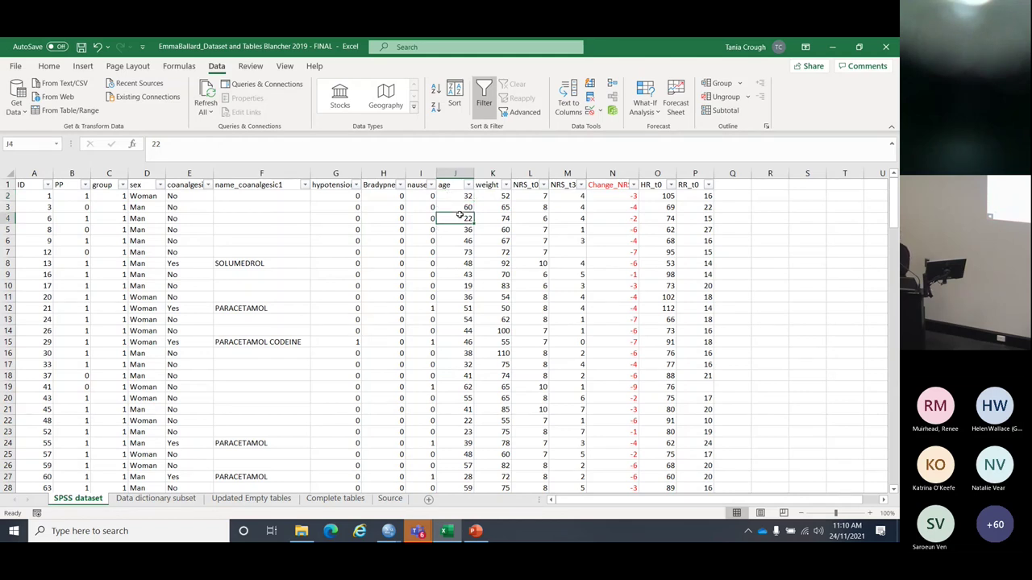
# Step: Return to the Complete tables sheet and review the Overall age and sex summaries with their comparison notes
pyautogui.click(268, 500)
pyautogui.click(336, 499)
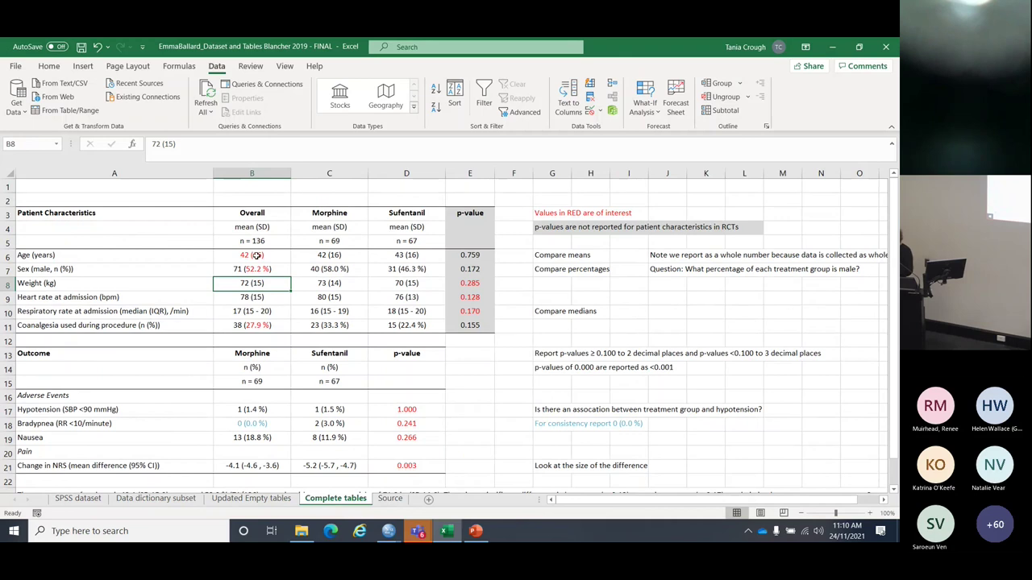
pyautogui.click(252, 272)
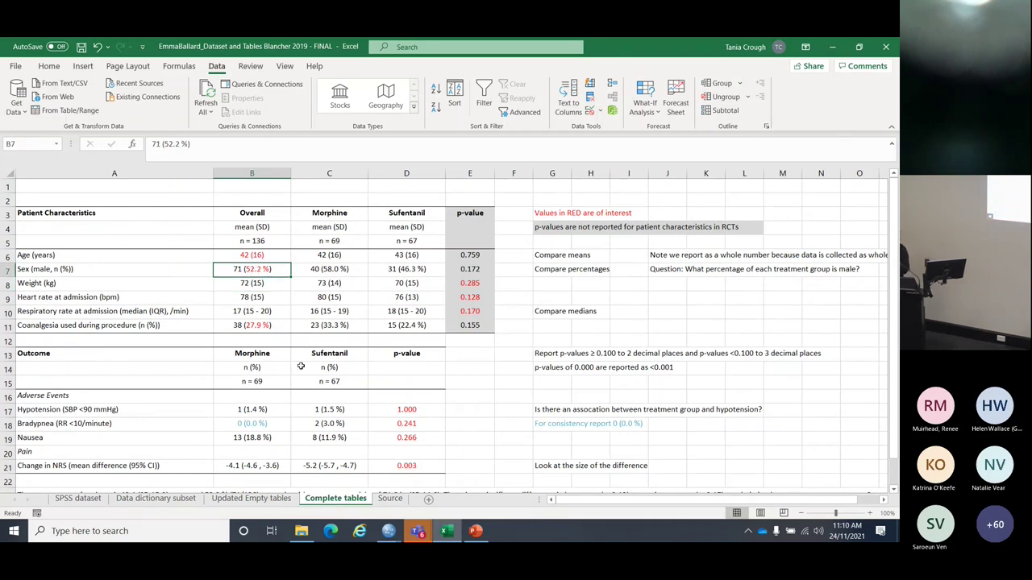
pyautogui.click(255, 252)
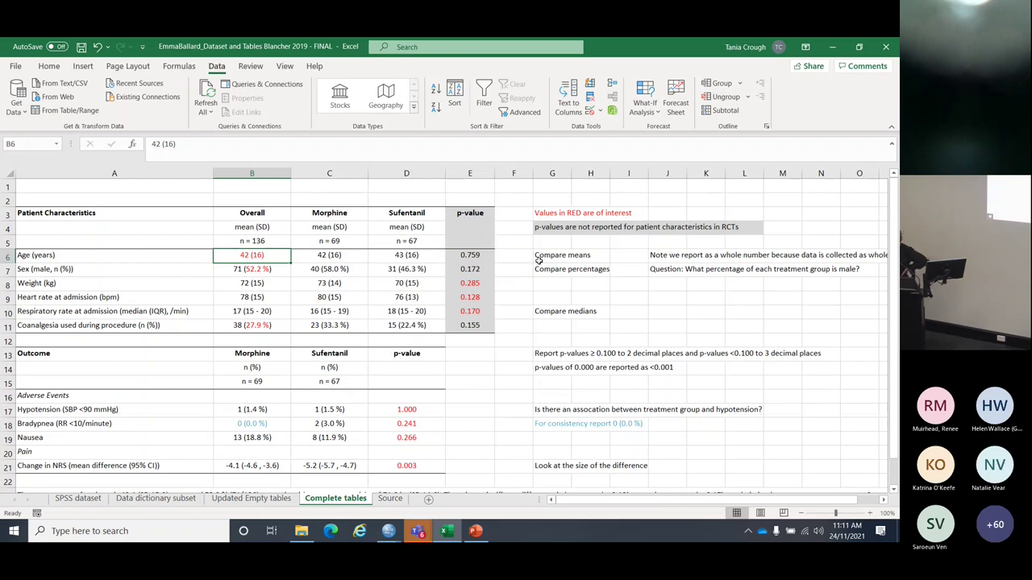
pyautogui.click(547, 269)
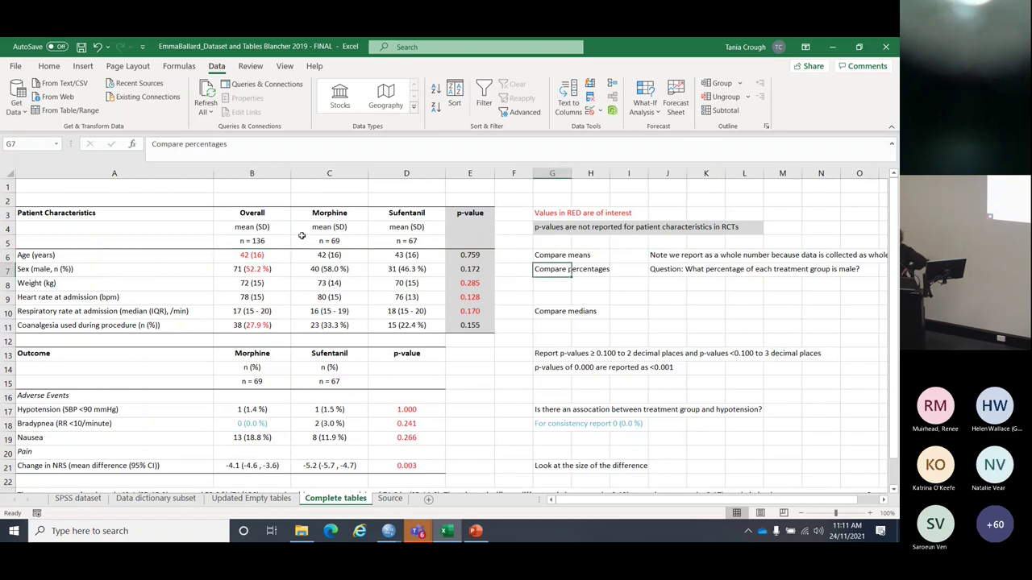
# Step: Compare the male percentages of the Morphine and Sufentanil groups and check the p-value for sex
pyautogui.click(330, 266)
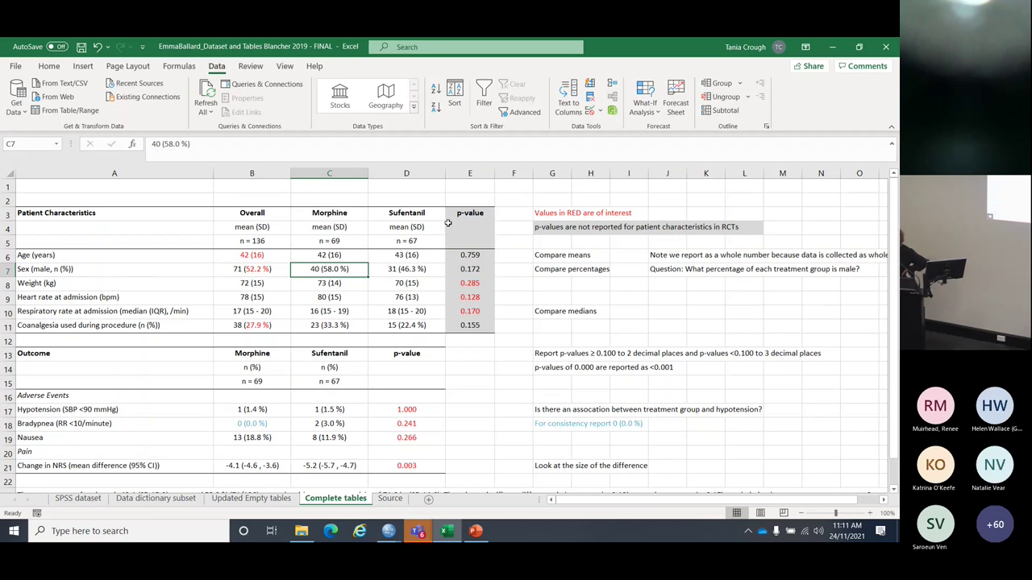
pyautogui.click(414, 270)
pyautogui.moveTo(339, 269); pyautogui.dragTo(380, 267)
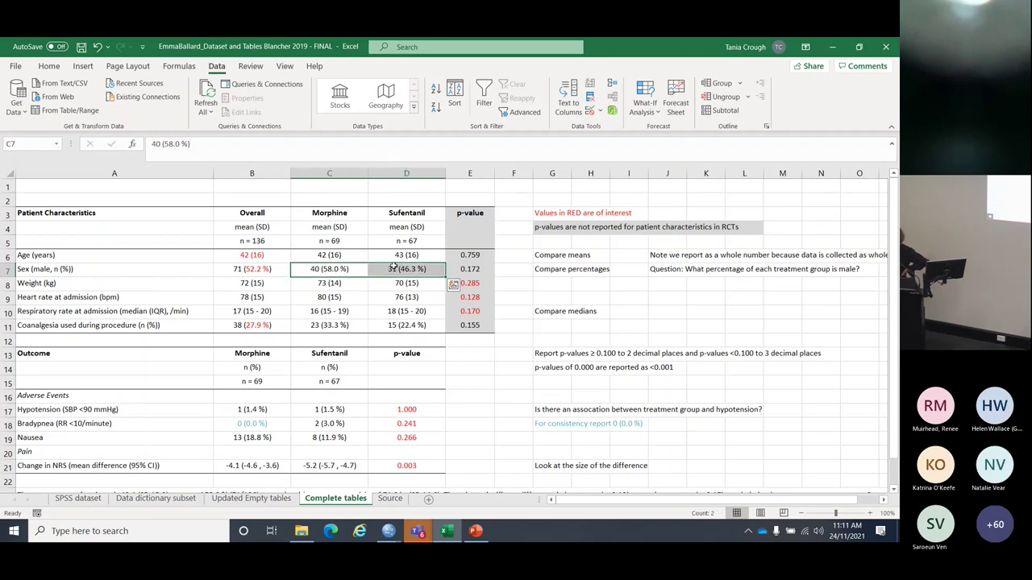
pyautogui.click(412, 271)
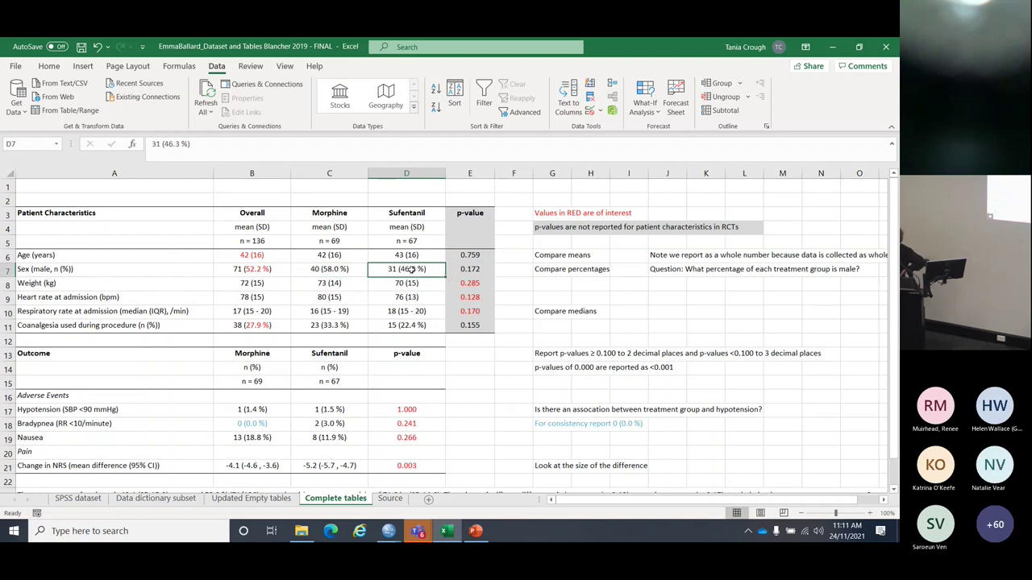
pyautogui.click(343, 270)
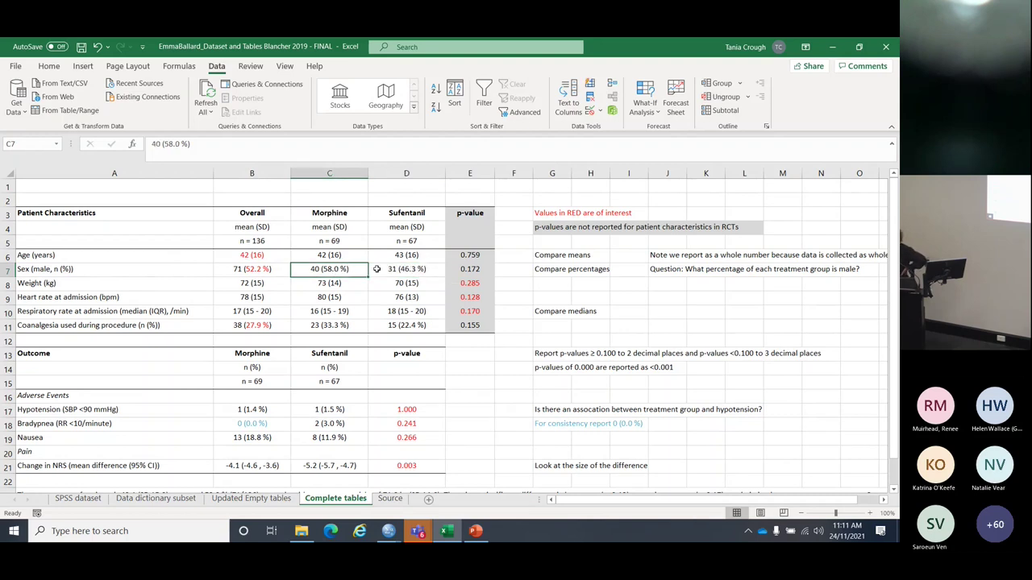
pyautogui.click(463, 270)
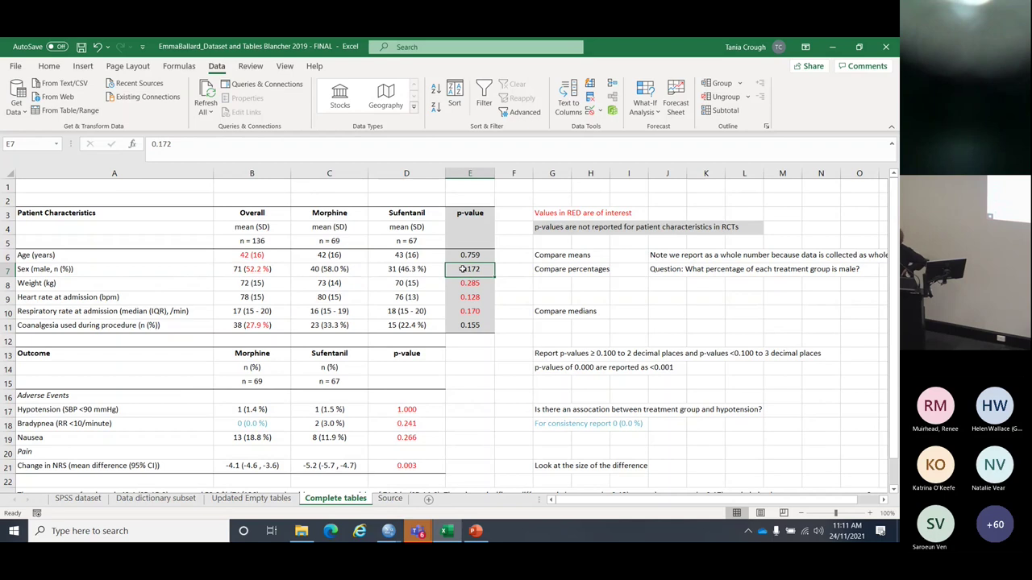
pyautogui.moveTo(412, 269); pyautogui.dragTo(347, 274)
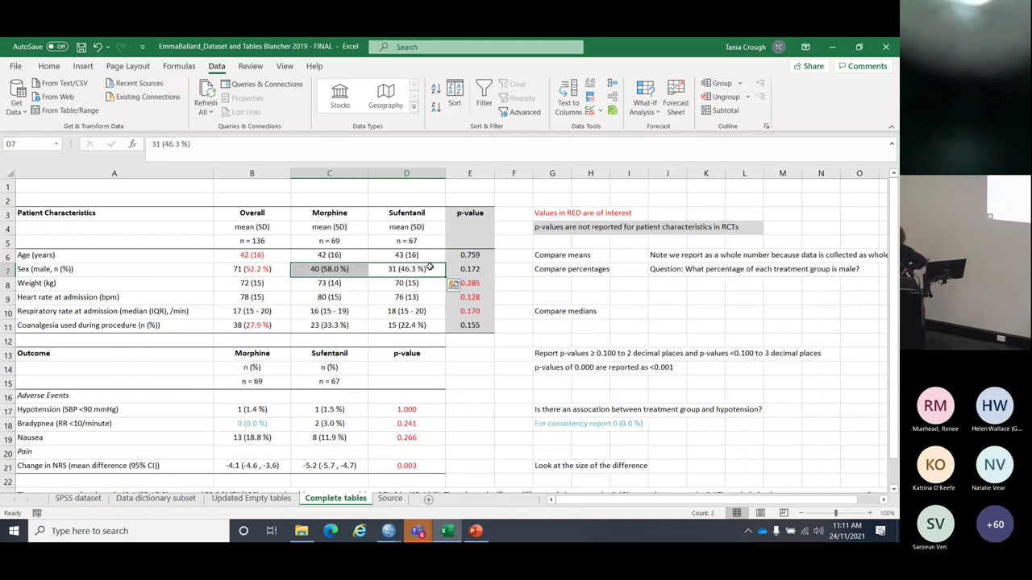
pyautogui.click(466, 271)
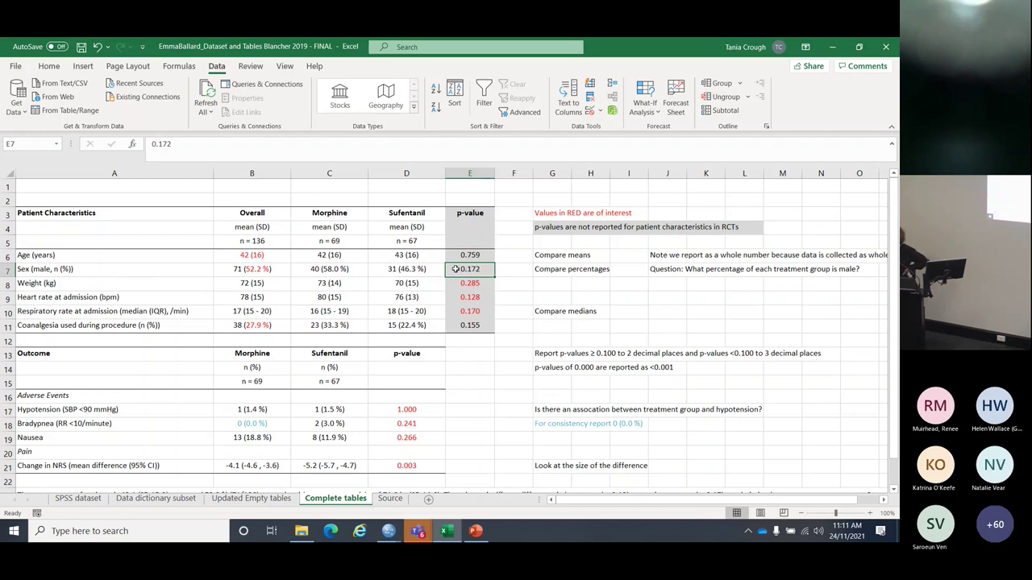
# Step: Review the Overall age and sex summaries, the sex comparison between treatment groups, and the Overall and Morphine weight summaries
pyautogui.click(256, 268)
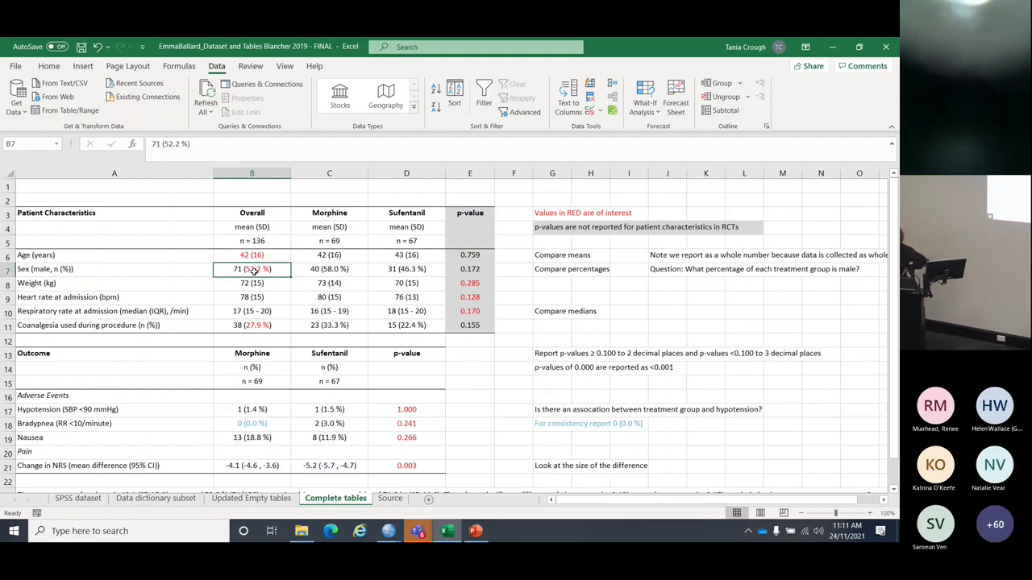
pyautogui.click(261, 255)
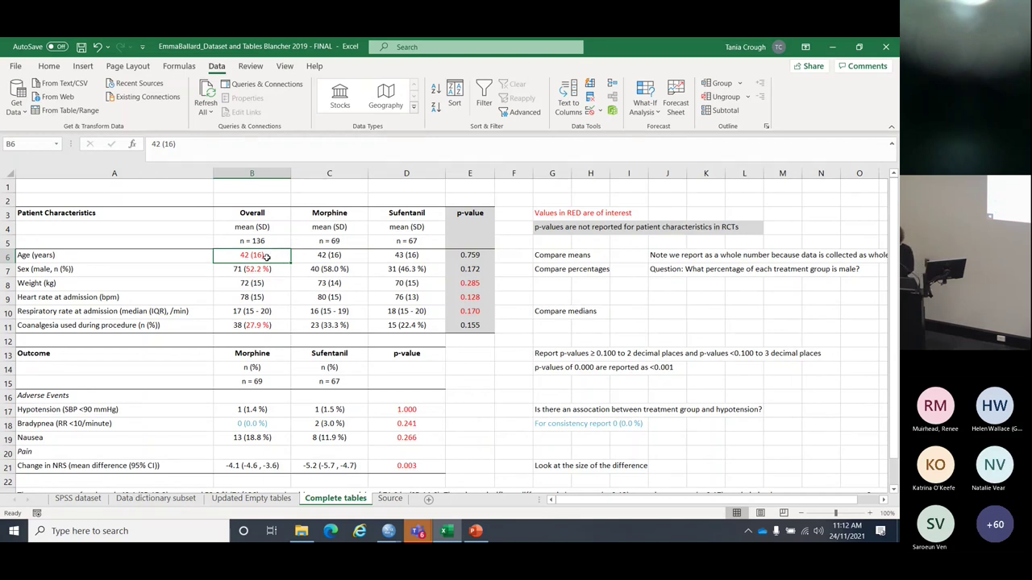
pyautogui.click(273, 270)
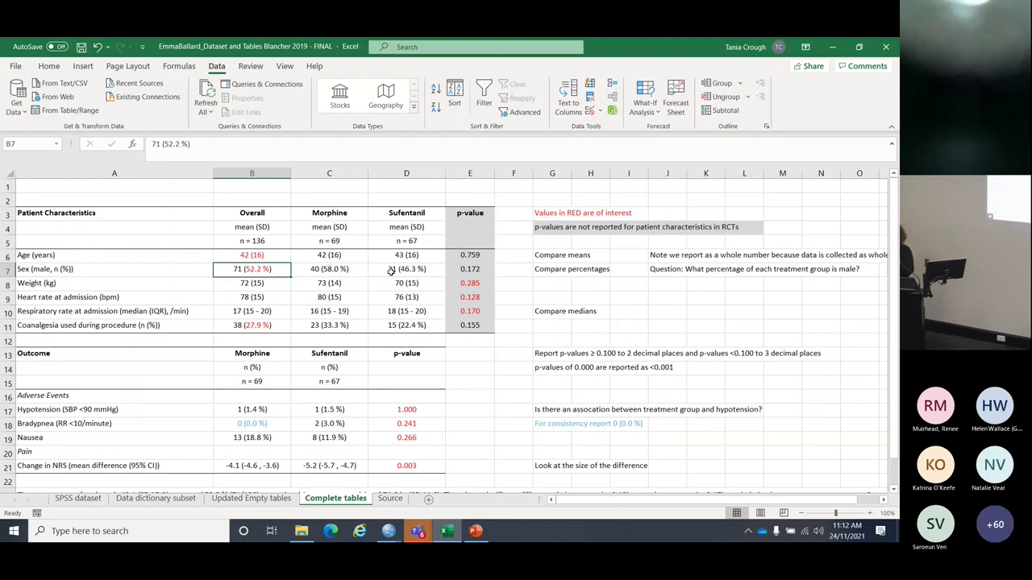
pyautogui.moveTo(339, 272); pyautogui.dragTo(387, 270)
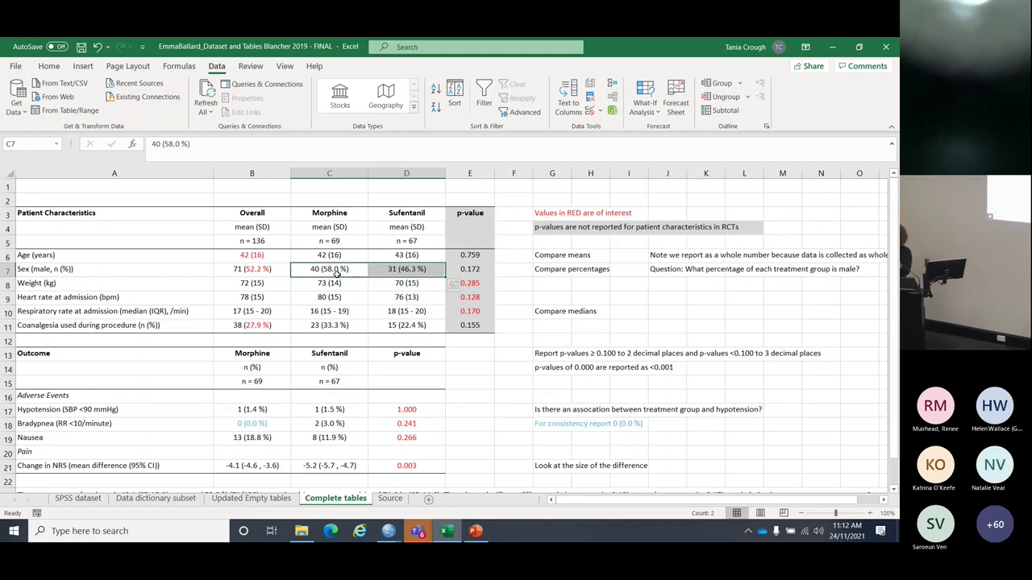
pyautogui.click(479, 268)
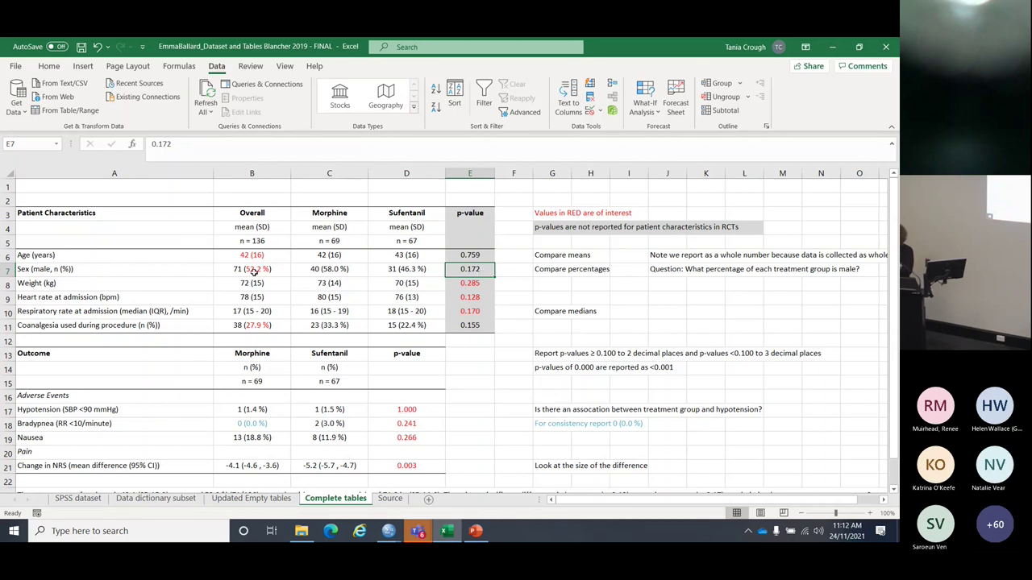
pyautogui.click(249, 267)
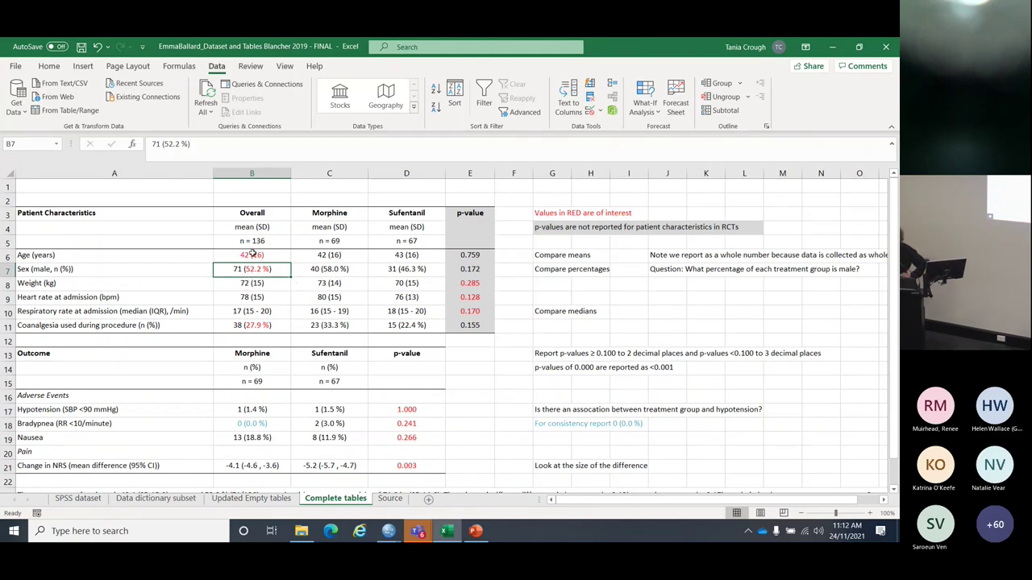
pyautogui.click(262, 284)
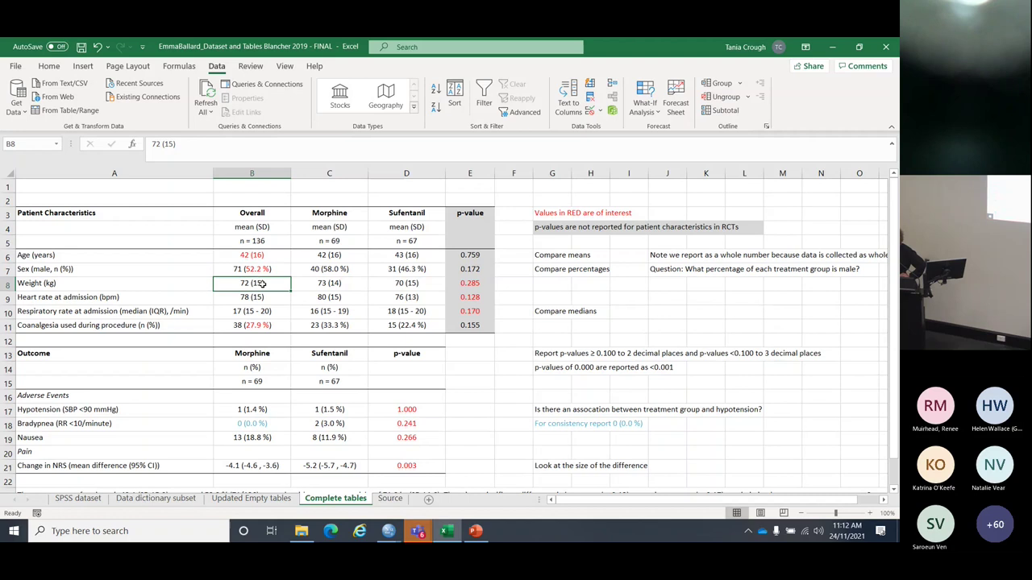
pyautogui.click(319, 283)
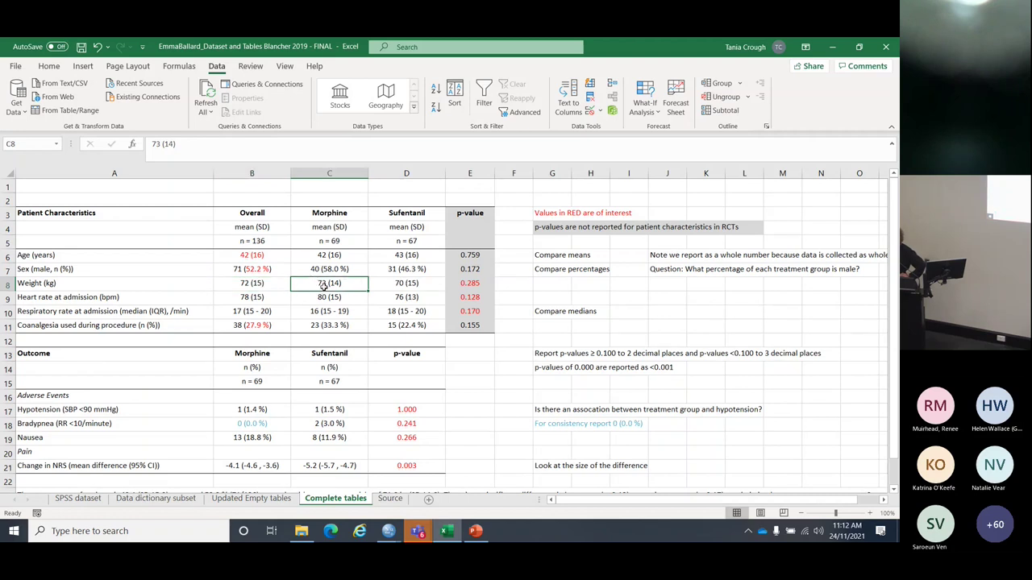
# Step: Compare the weight summaries of the Morphine and Sufentanil groups with the p-value for weight and the Overall weight
pyautogui.click(422, 281)
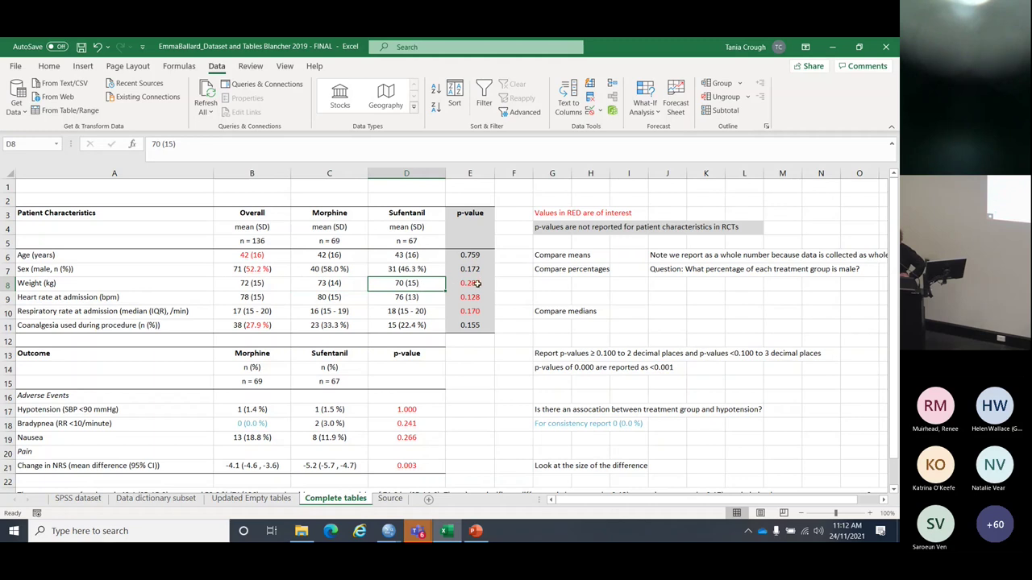
pyautogui.click(477, 284)
pyautogui.click(429, 284)
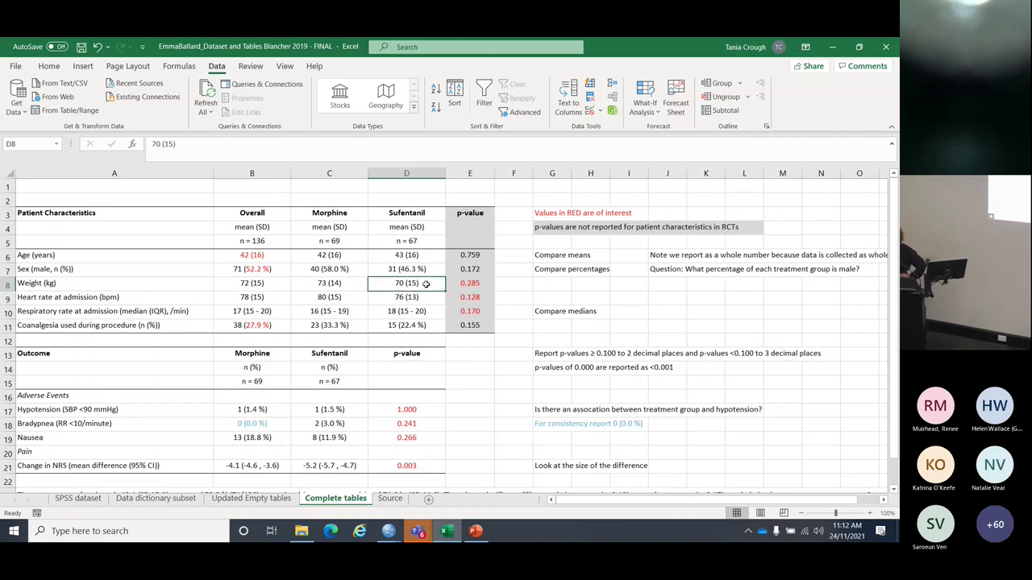
pyautogui.click(345, 284)
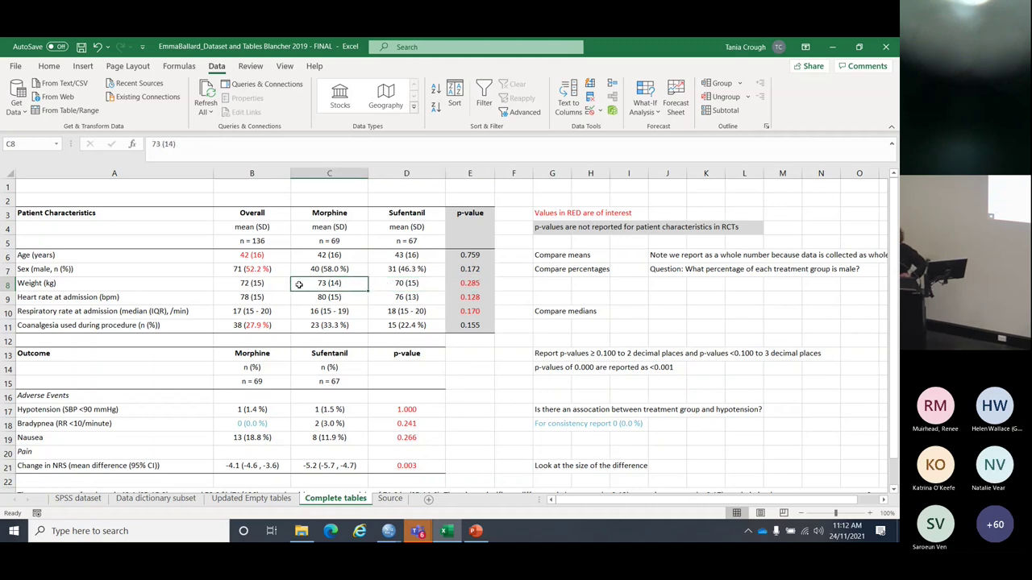
pyautogui.click(250, 284)
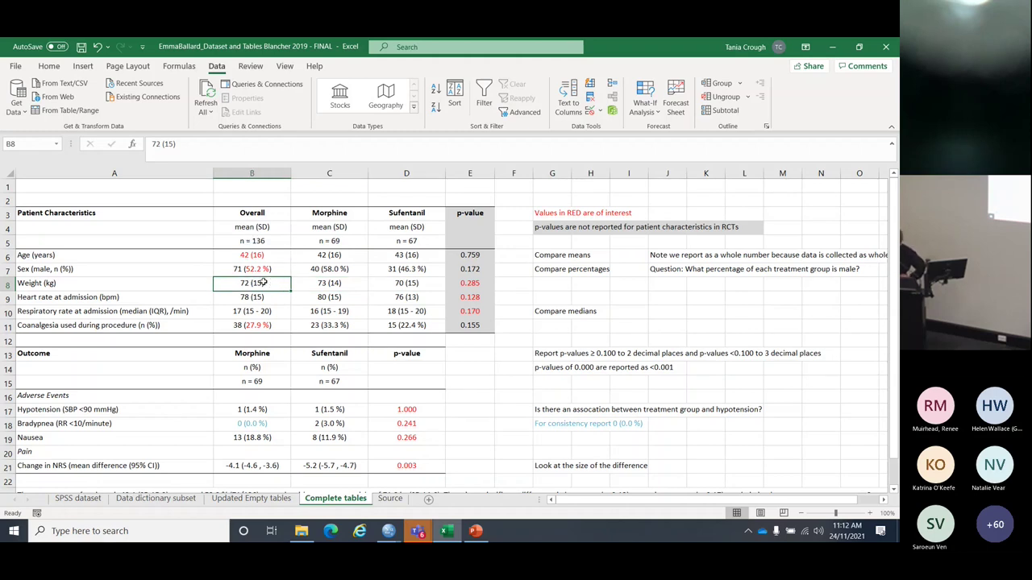
# Step: Review the note on comparing medians and compare respiratory rate at admission between the Morphine, Sufentanil and Overall columns
pyautogui.click(554, 311)
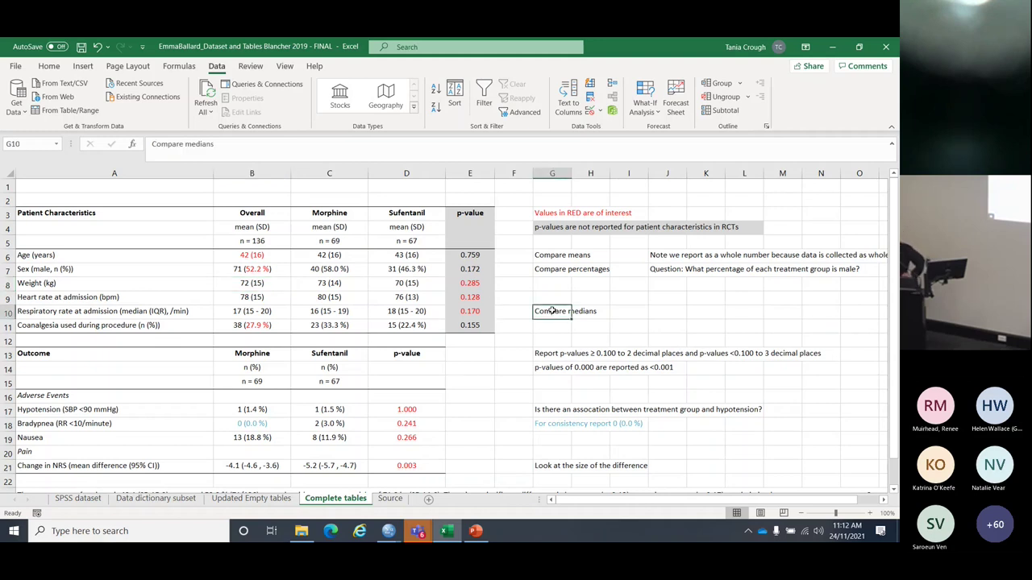
pyautogui.click(309, 311)
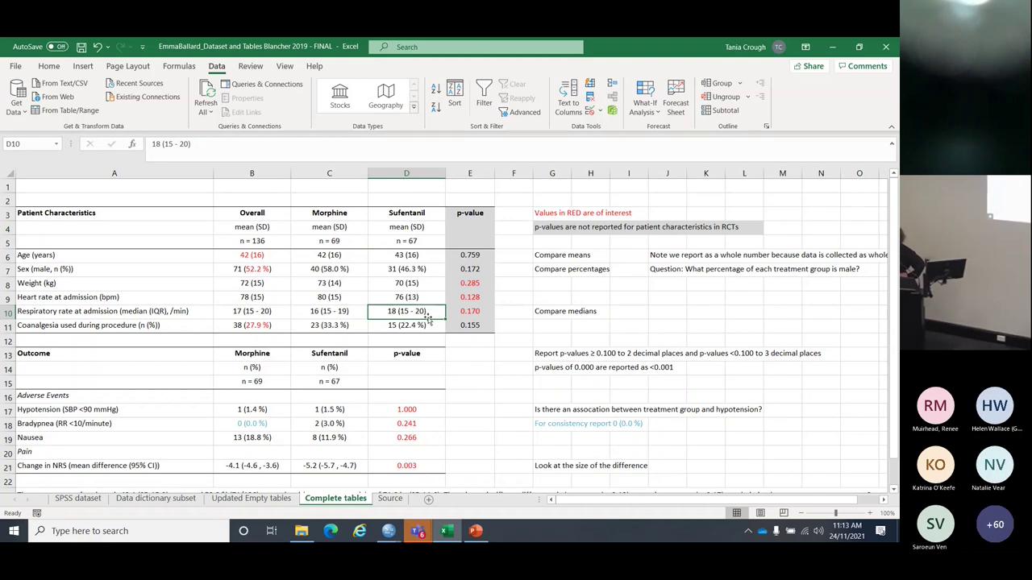
pyautogui.click(351, 314)
pyautogui.click(392, 313)
pyautogui.click(338, 312)
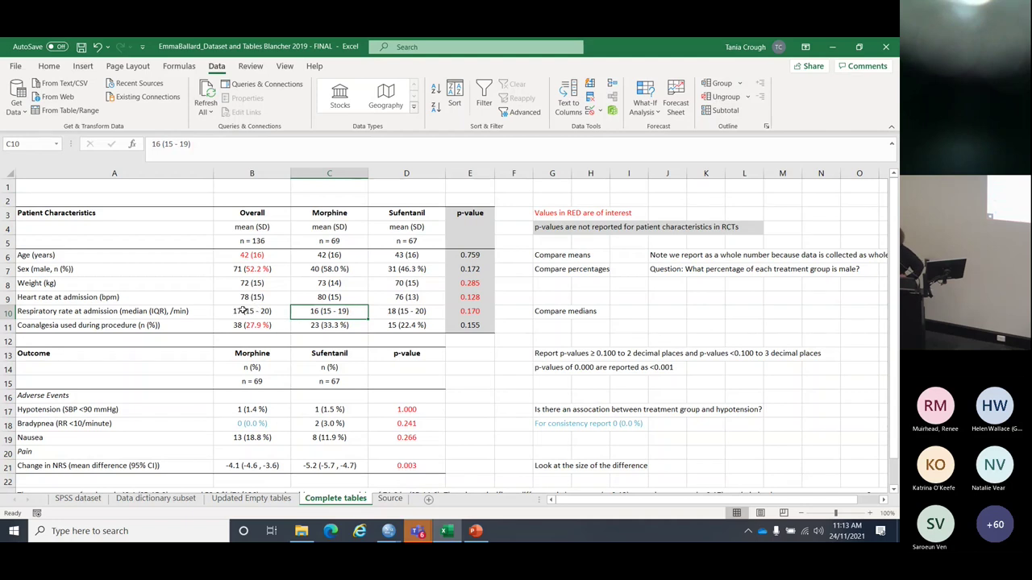
pyautogui.click(254, 313)
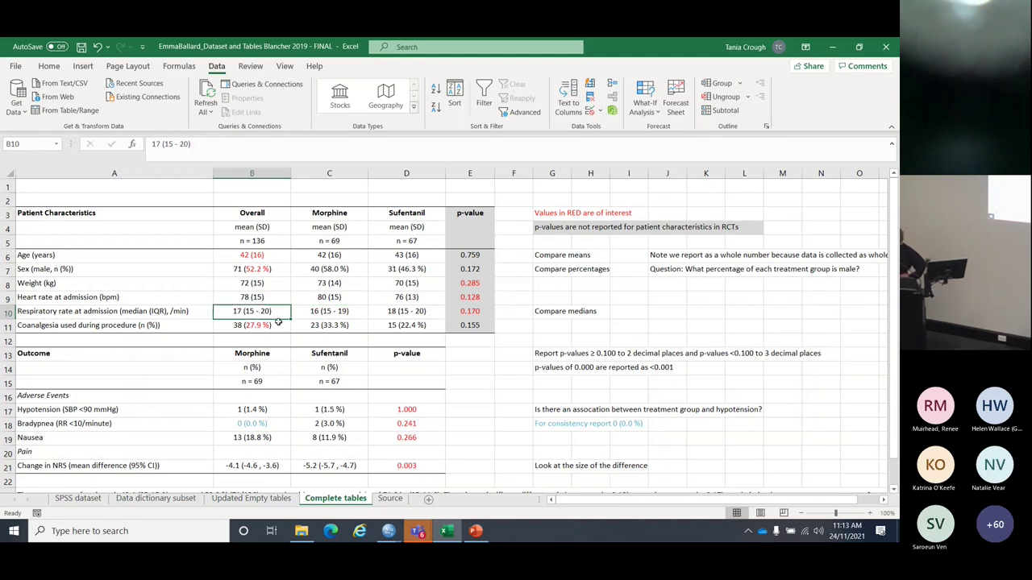
# Step: Examine coanalgesia use during the procedure for both treatment groups, its p-value, and the Overall percentage
pyautogui.scroll(-1, 542, 300)
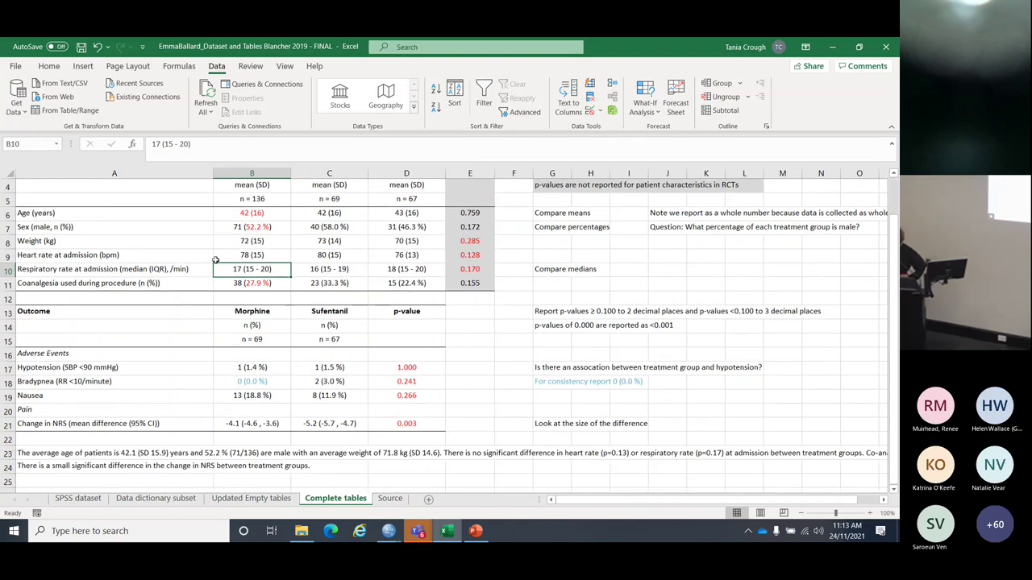
pyautogui.moveTo(476, 283); pyautogui.dragTo(326, 283)
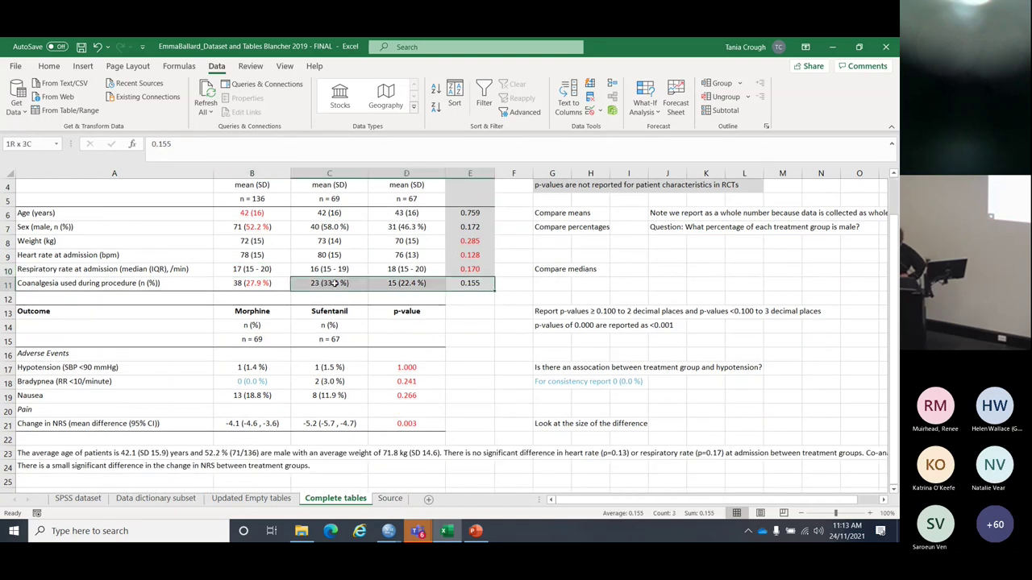
pyautogui.click(251, 279)
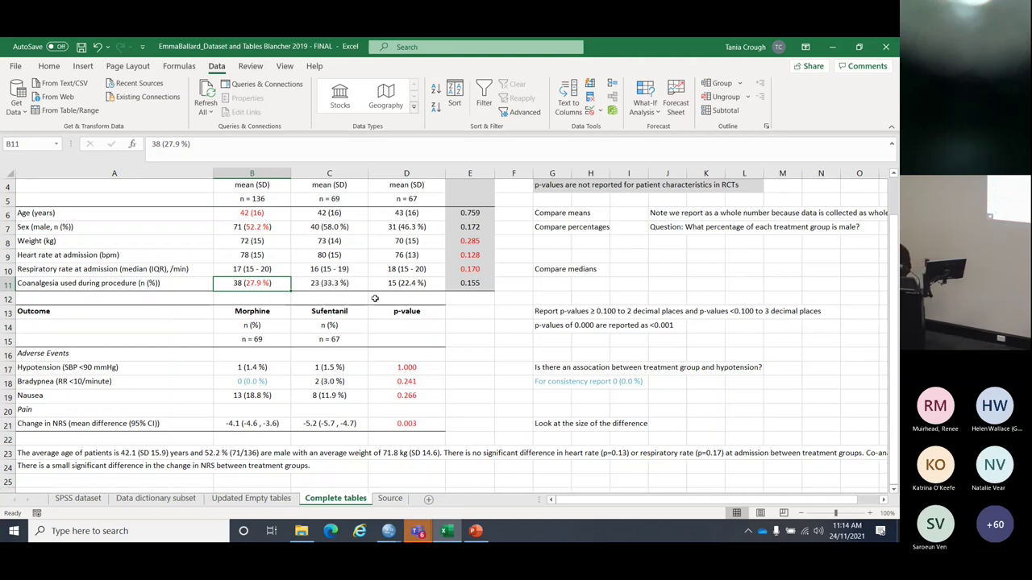
# Step: Review the bradypnea result for the Morphine group and compare hypotension between treatment groups with its p-value
pyautogui.click(156, 380)
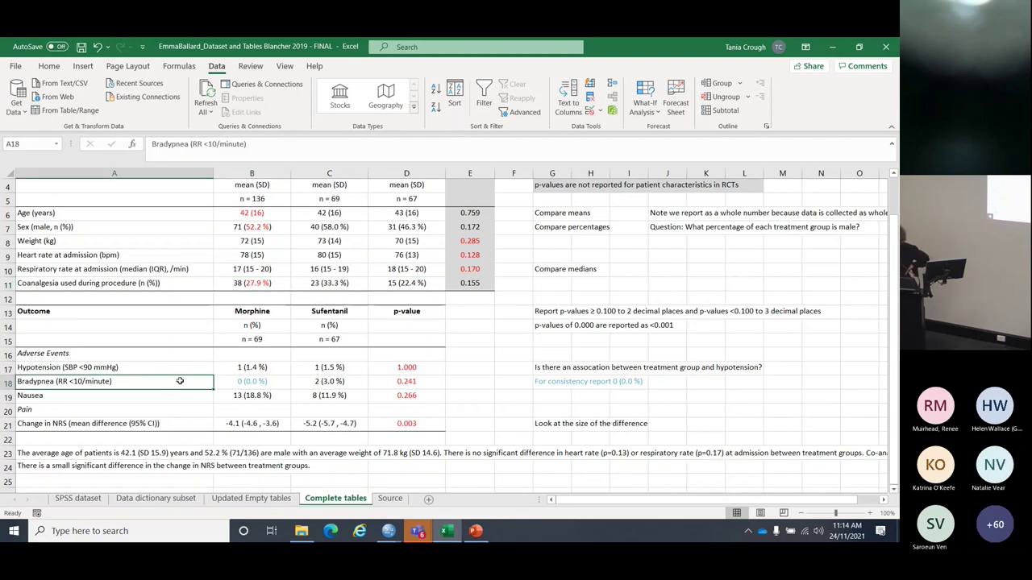
pyautogui.click(269, 381)
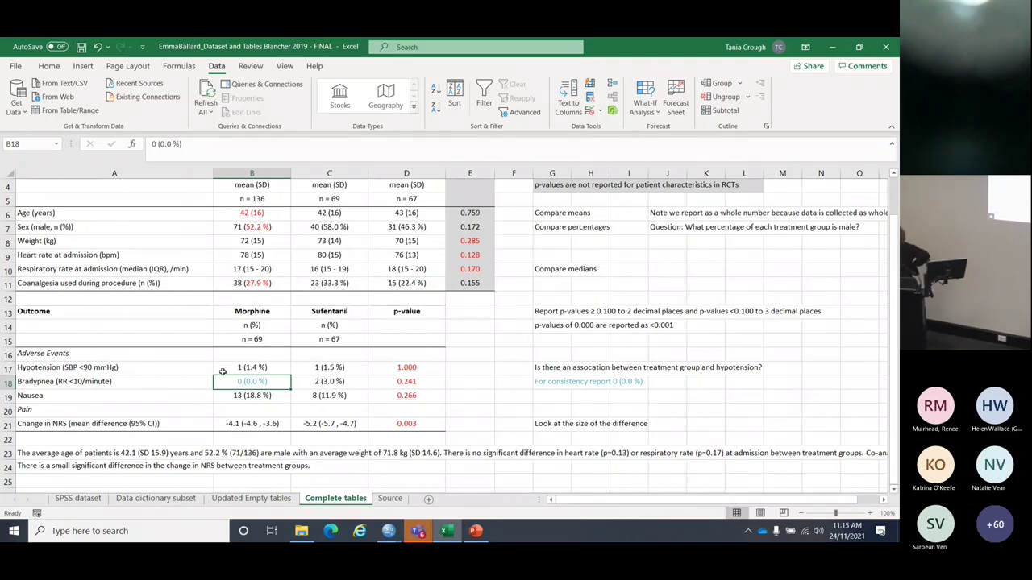
pyautogui.click(407, 368)
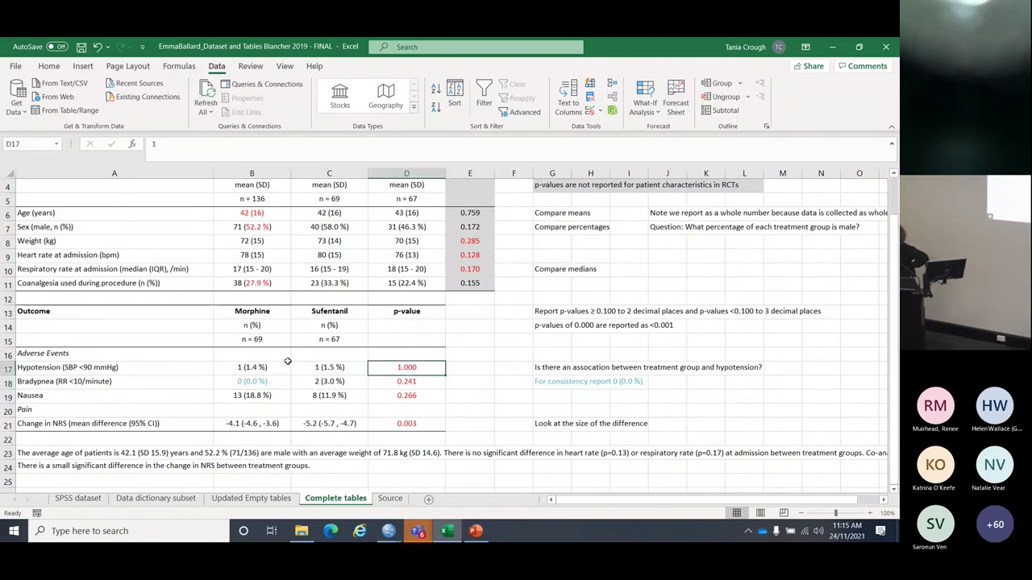
pyautogui.moveTo(318, 364); pyautogui.dragTo(240, 367)
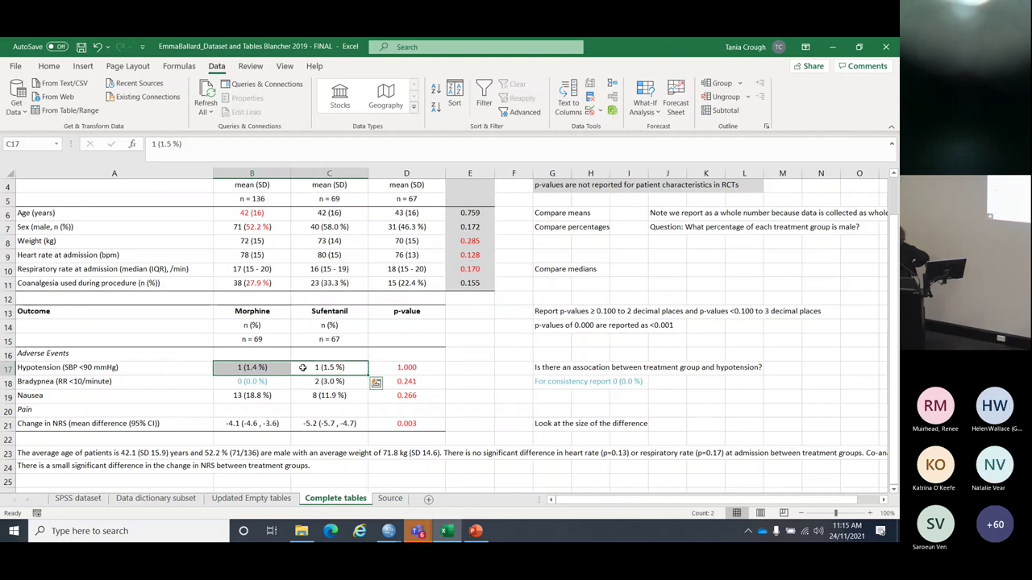
pyautogui.click(401, 368)
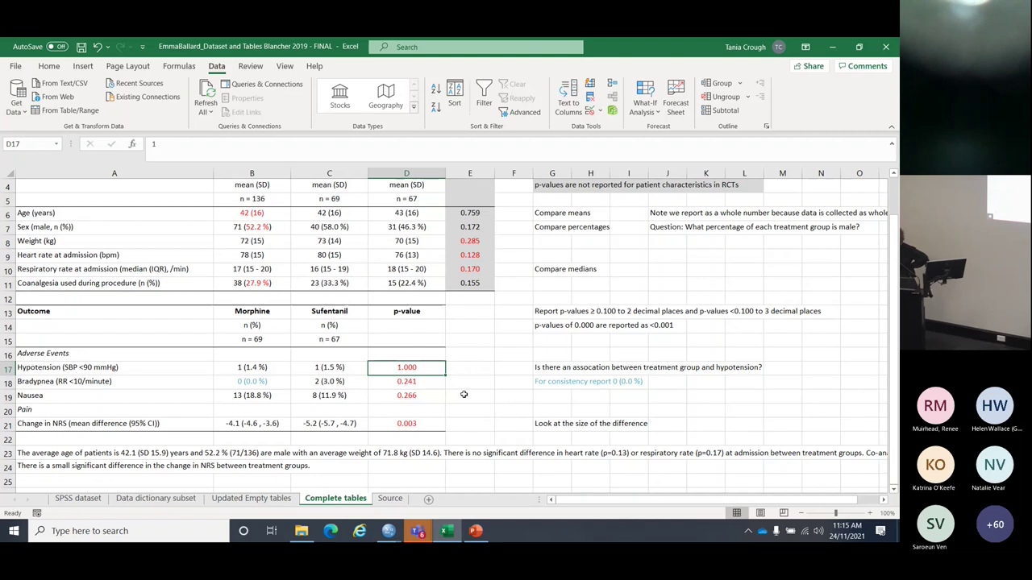
# Step: Compare the mean change in NRS with its 95% CI between the Morphine and Sufentanil groups
pyautogui.click(61, 427)
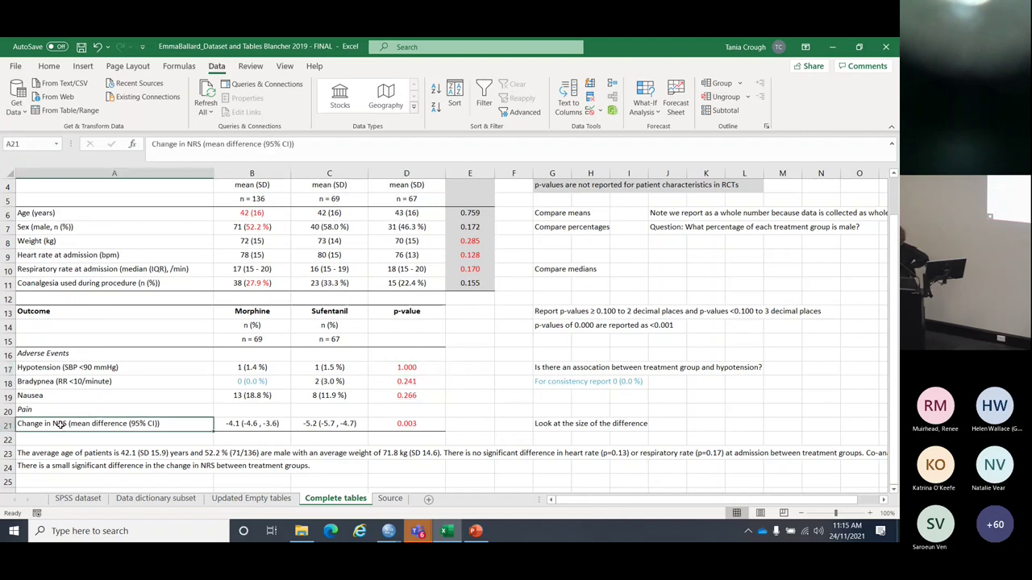
pyautogui.moveTo(232, 426); pyautogui.dragTo(324, 425)
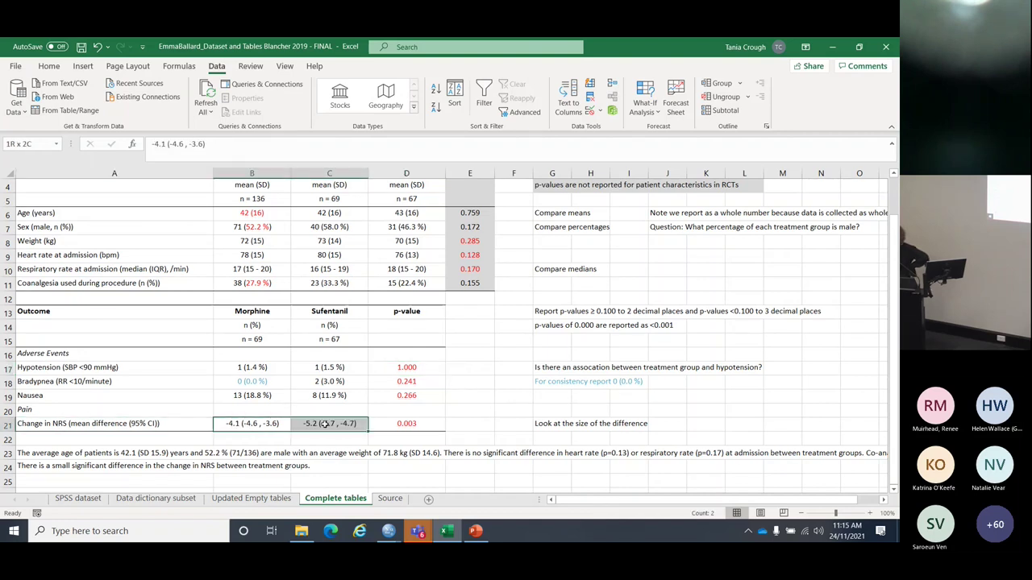
pyautogui.click(463, 423)
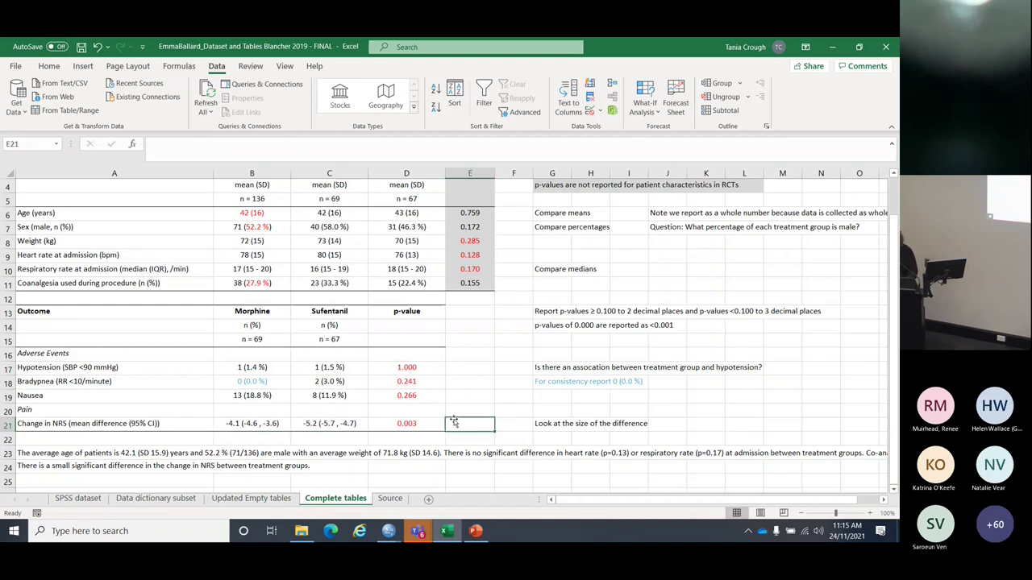
# Step: Switch to the PowerPoint presentation and show slide 14, "The primary outcome"
pyautogui.click(475, 533)
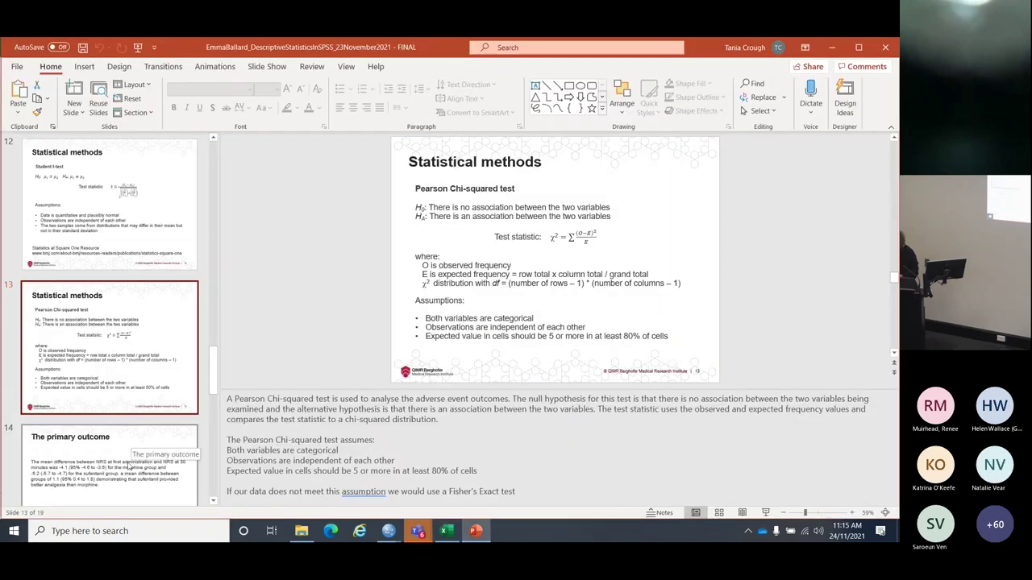
pyautogui.click(122, 466)
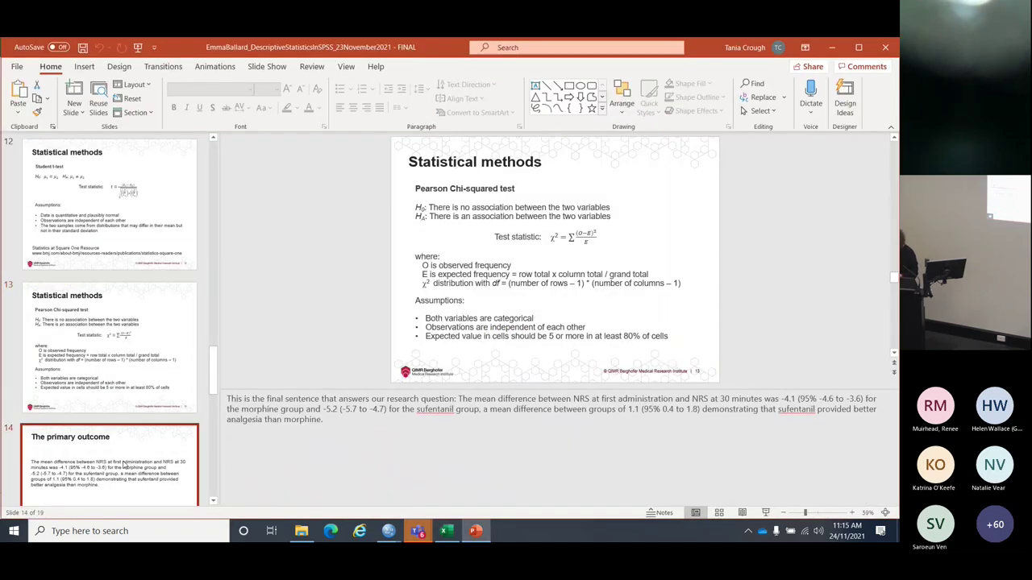
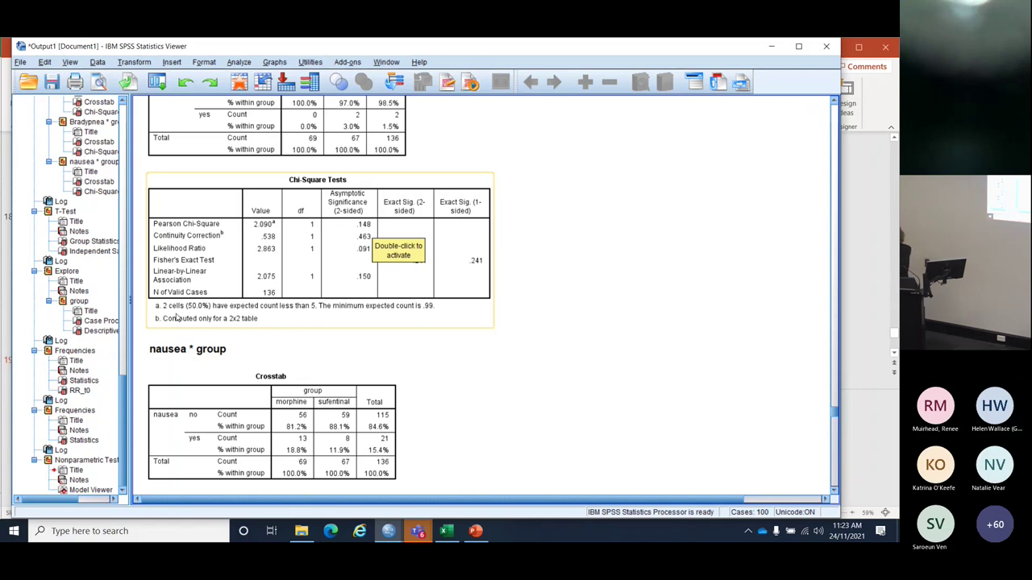
# Step: Review the nausea and Bradypnea crosstabs, the T-Test tables and the logged Explore command in the SPSS output
pyautogui.click(687, 301)
pyautogui.scroll(-3, 589, 289)
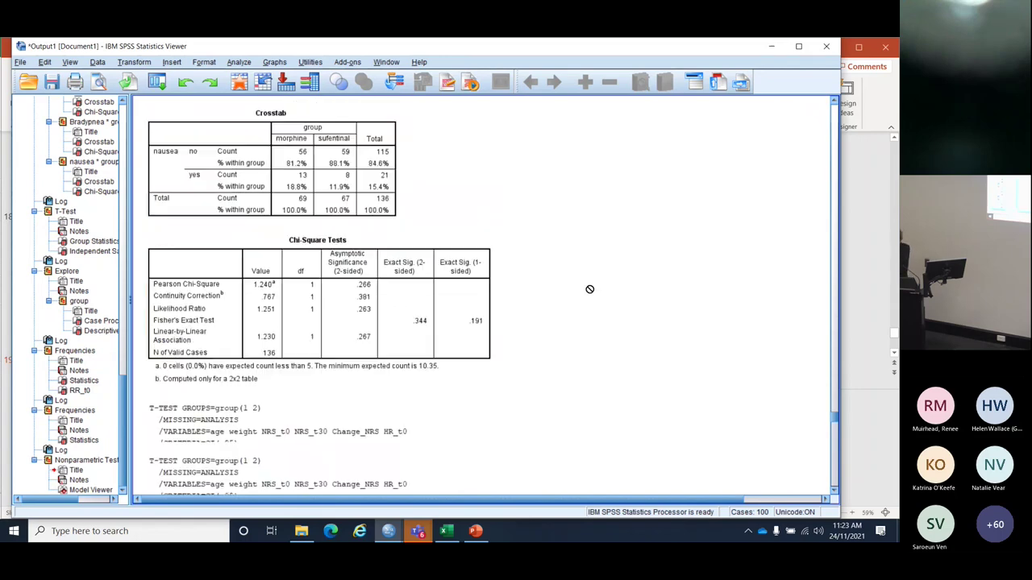
pyautogui.scroll(-5, 590, 289)
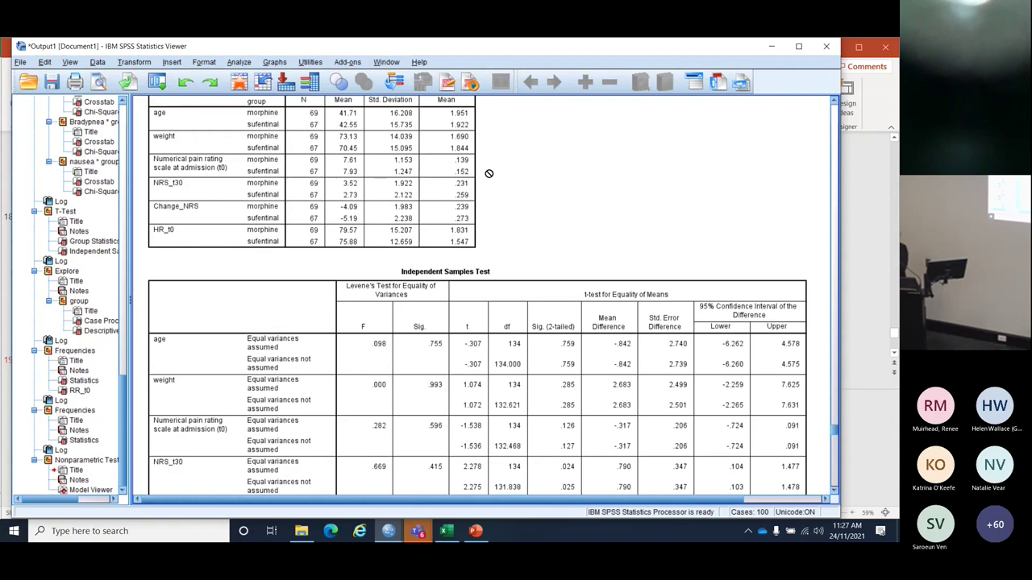
pyautogui.click(20, 63)
pyautogui.click(580, 208)
pyautogui.scroll(5, 670, 199)
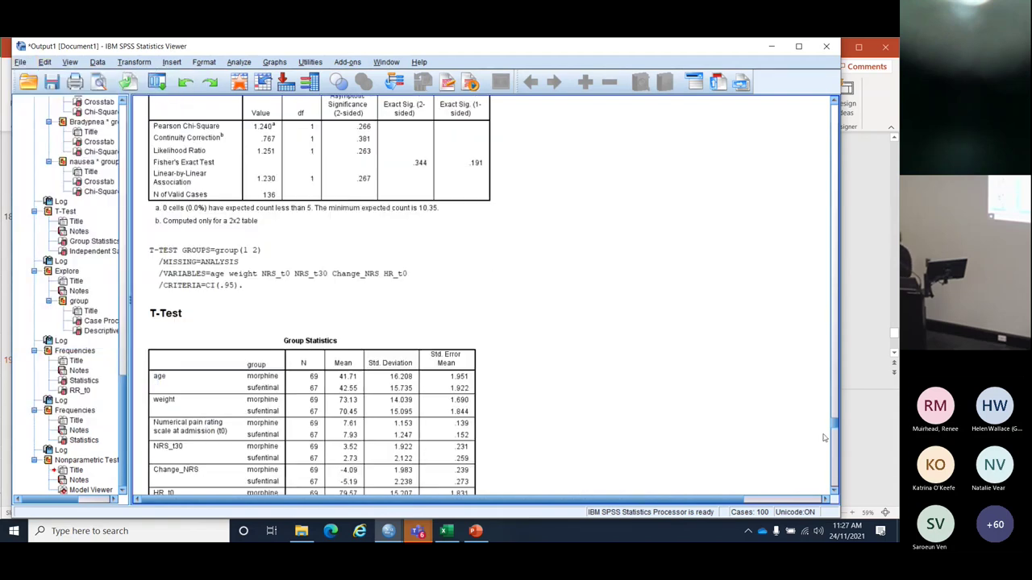
pyautogui.scroll(10, 654, 207)
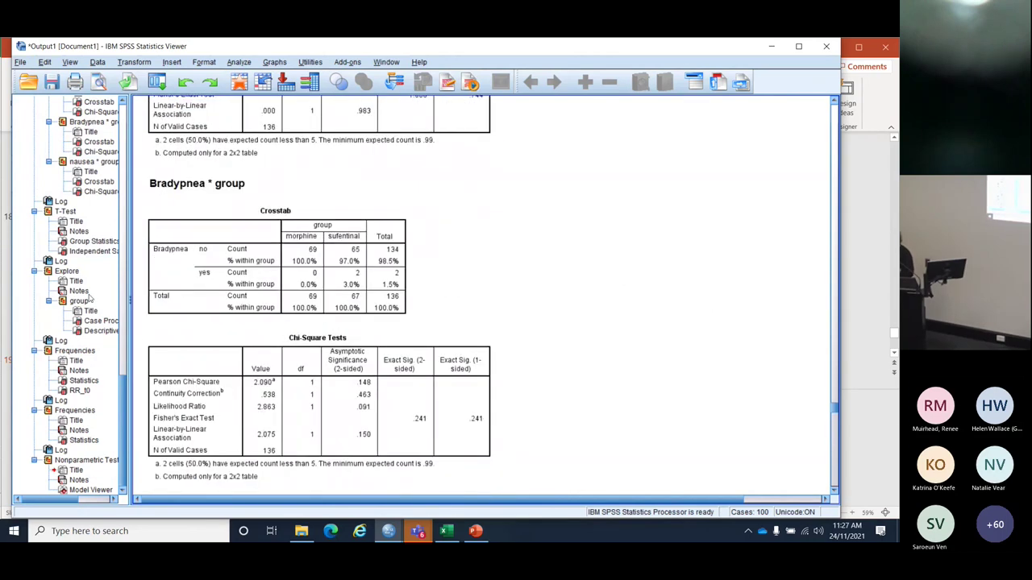
pyautogui.click(58, 263)
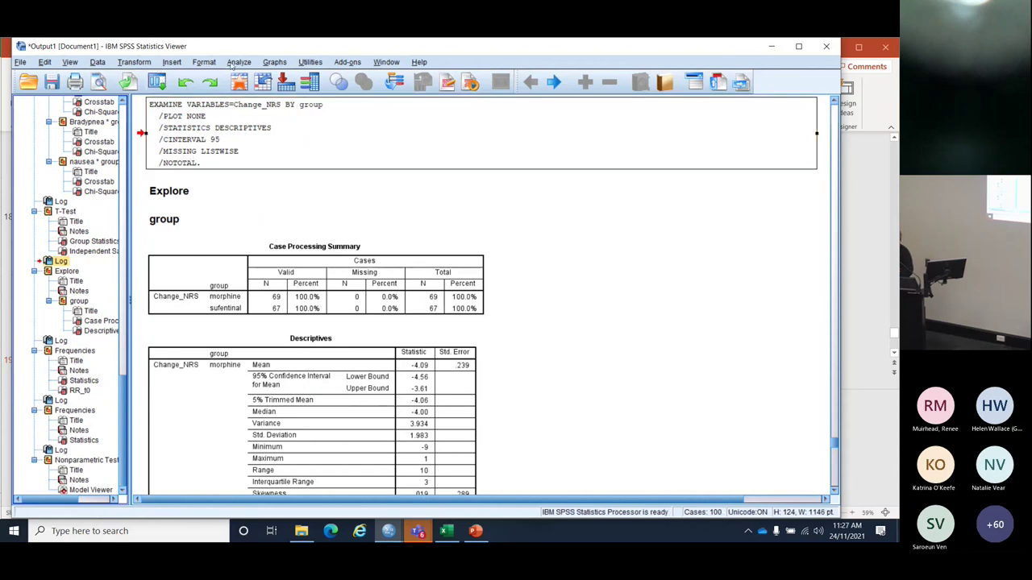
# Step: Paste the Crosstabs command, with its current row variables by group, into the SPSS Syntax Editor instead of running it
pyautogui.click(238, 63)
pyautogui.moveTo(248, 95)
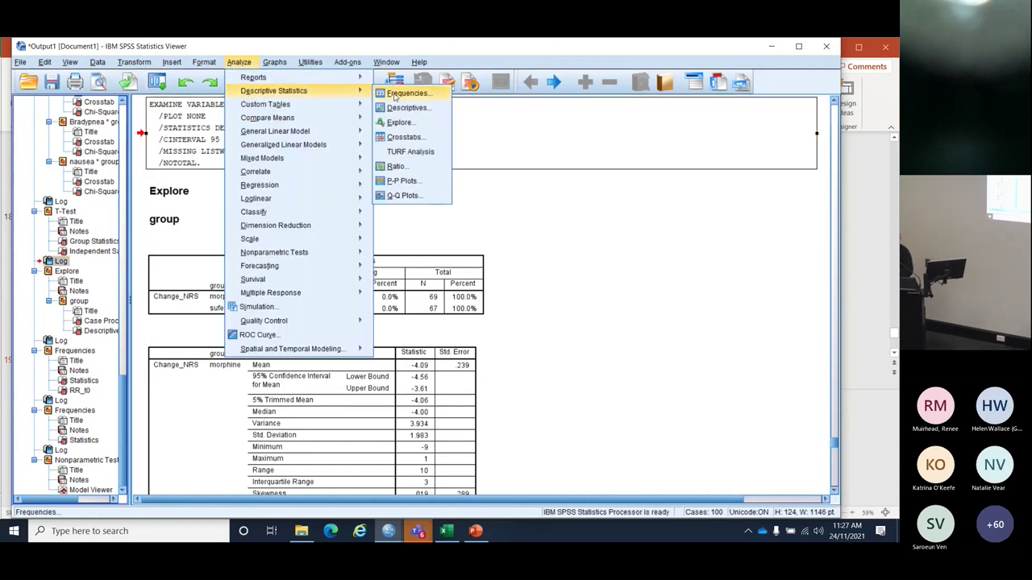
pyautogui.click(397, 138)
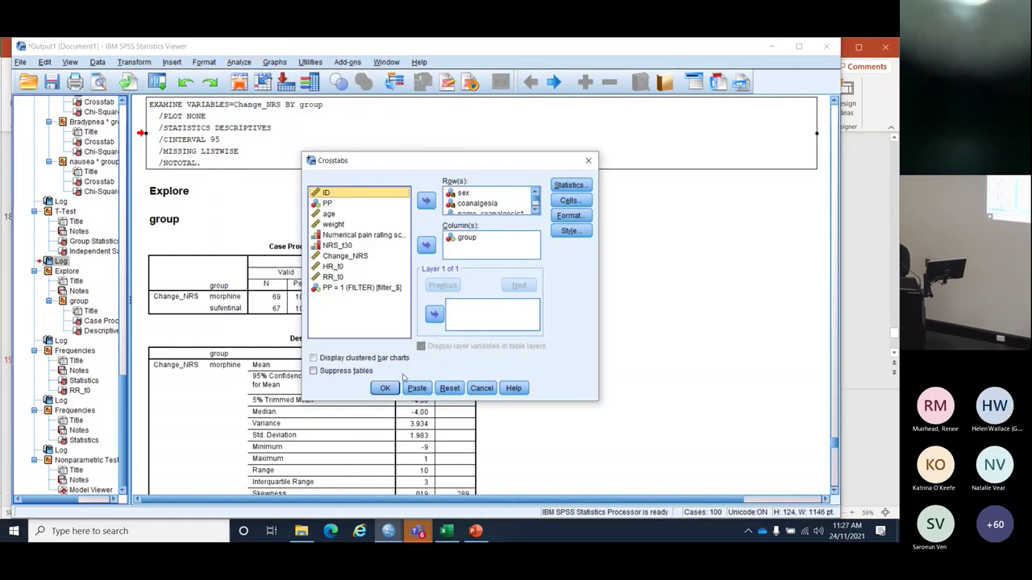
pyautogui.click(416, 390)
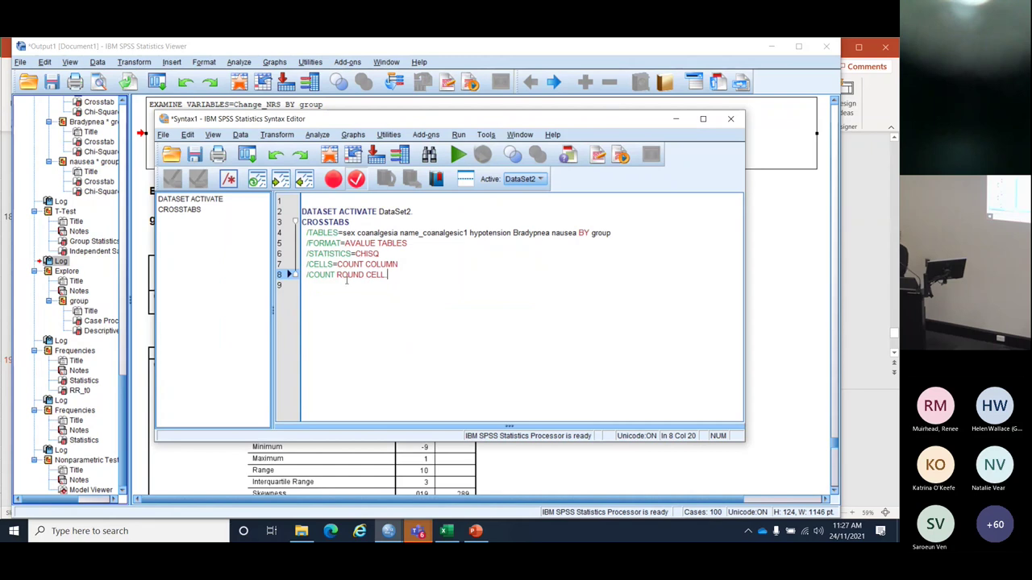
# Step: Run only the CROSSTABS command block from the syntax and return to the output viewer
pyautogui.moveTo(397, 280); pyautogui.dragTo(302, 222)
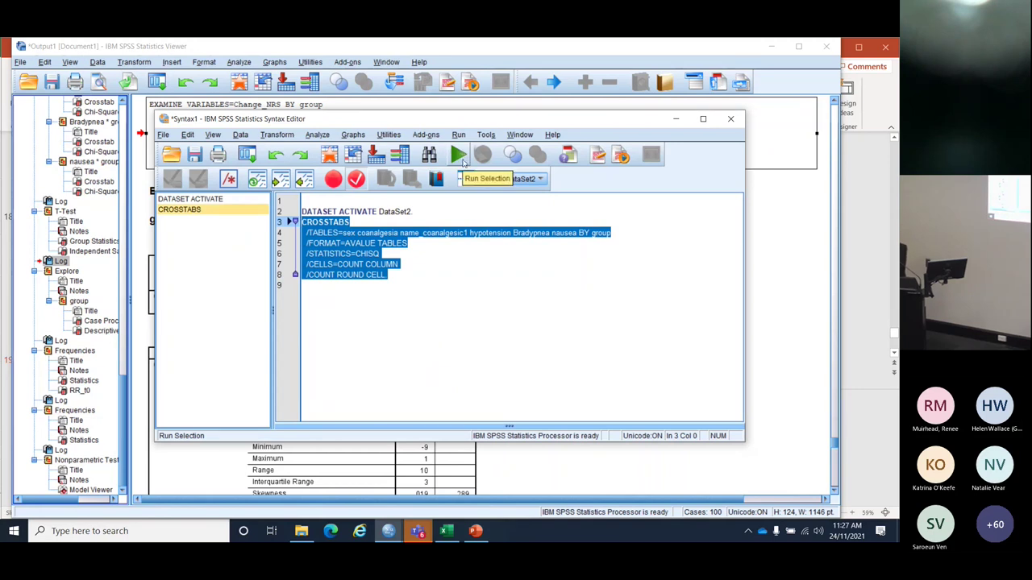
pyautogui.click(461, 160)
pyautogui.click(770, 224)
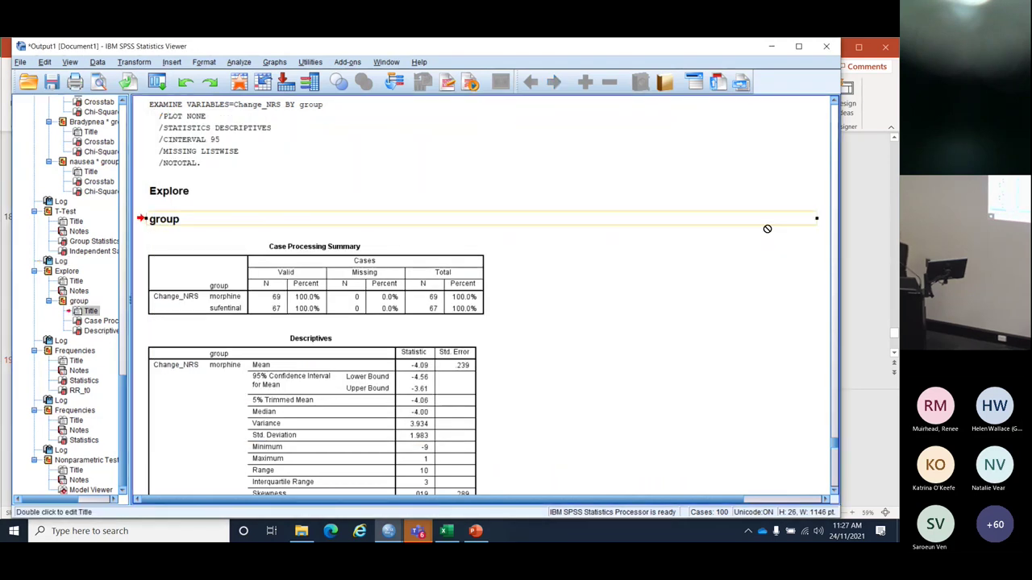